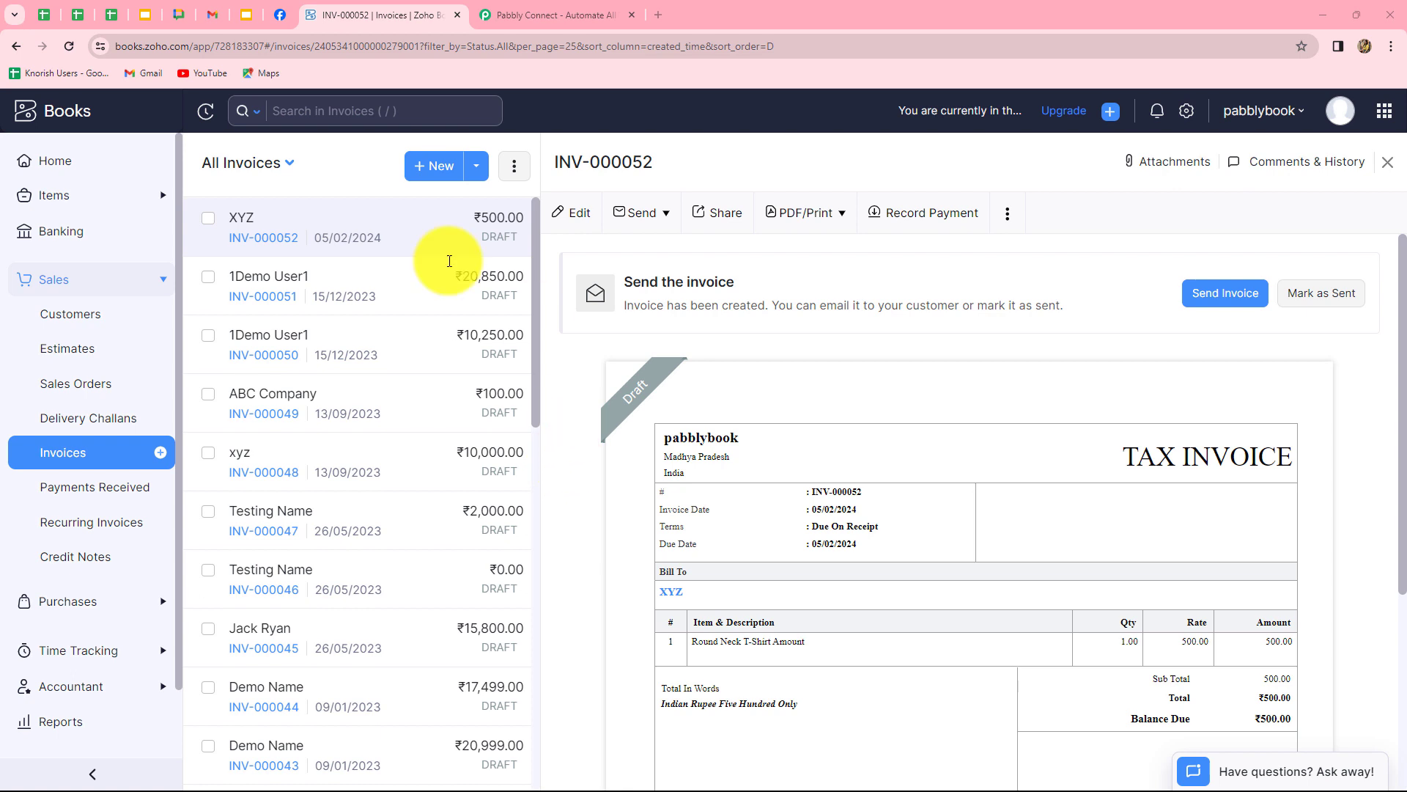
Switch to the Pabbly Connect tab and look over the homepage headline and subtitle.
{"action": "scroll", "coordinate": [558, 497], "scroll_direction": "down", "scroll_amount": 2}
{"action": "scroll", "coordinate": [559, 497], "scroll_direction": "down", "scroll_amount": 2}
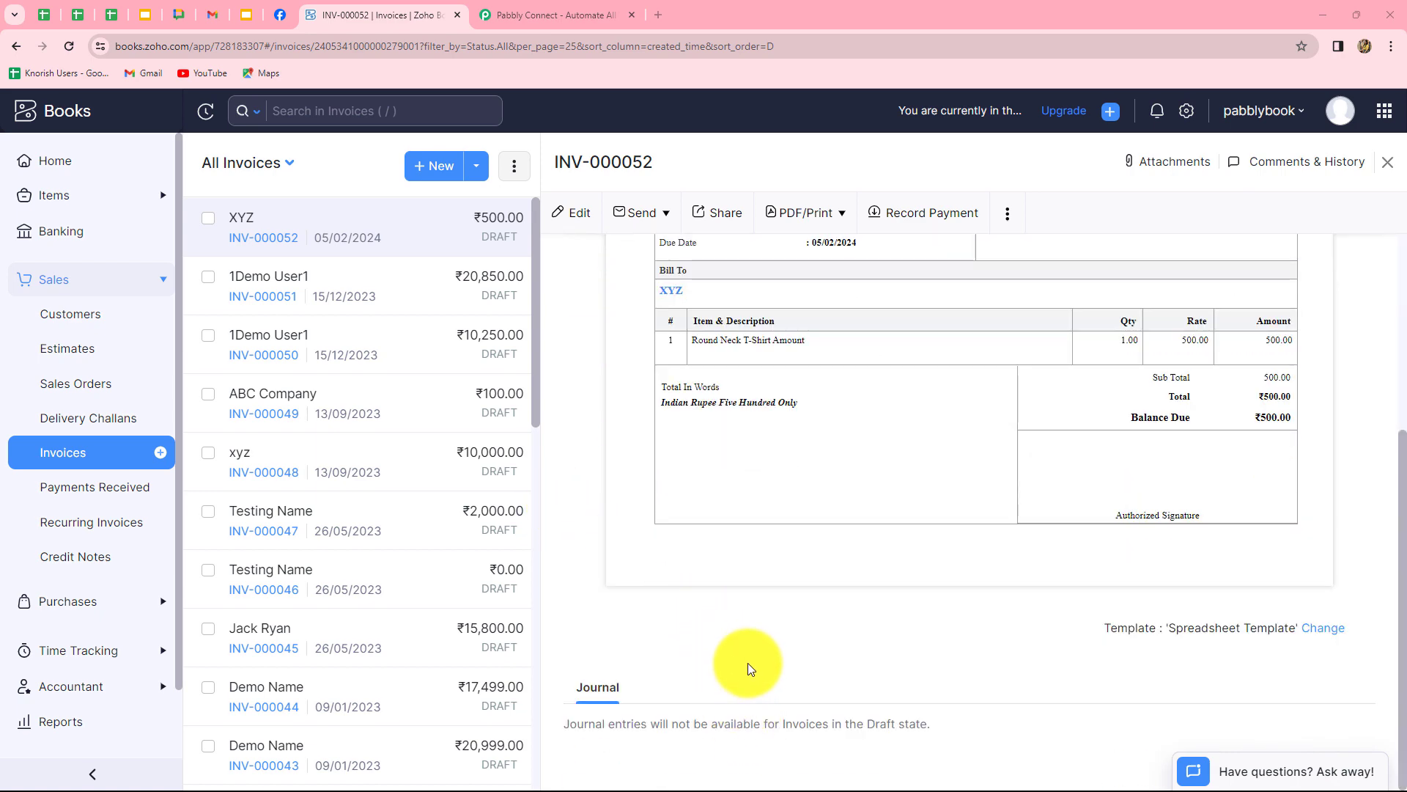
{"action": "scroll", "coordinate": [748, 674], "scroll_direction": "up", "scroll_amount": 5}
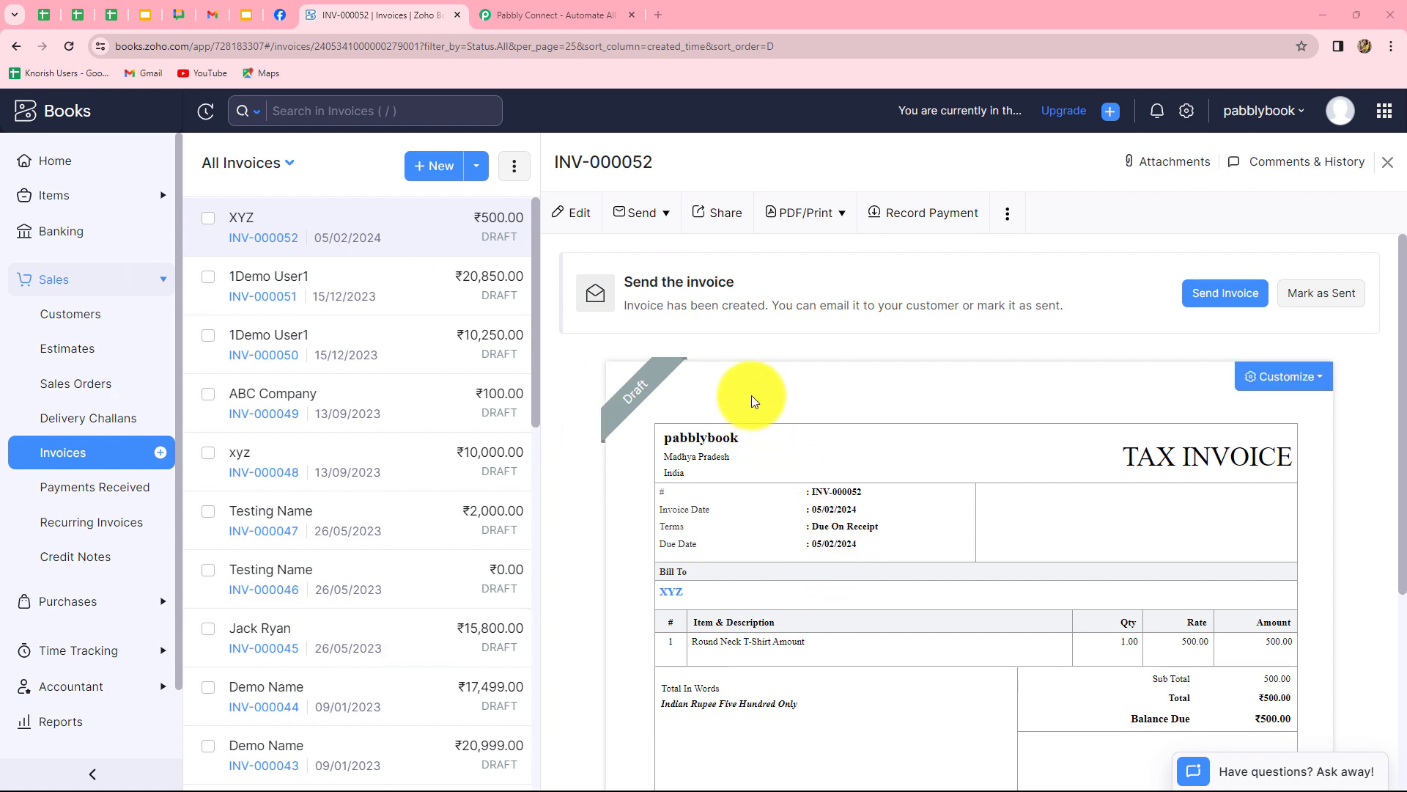
{"action": "left_click", "coordinate": [549, 16]}
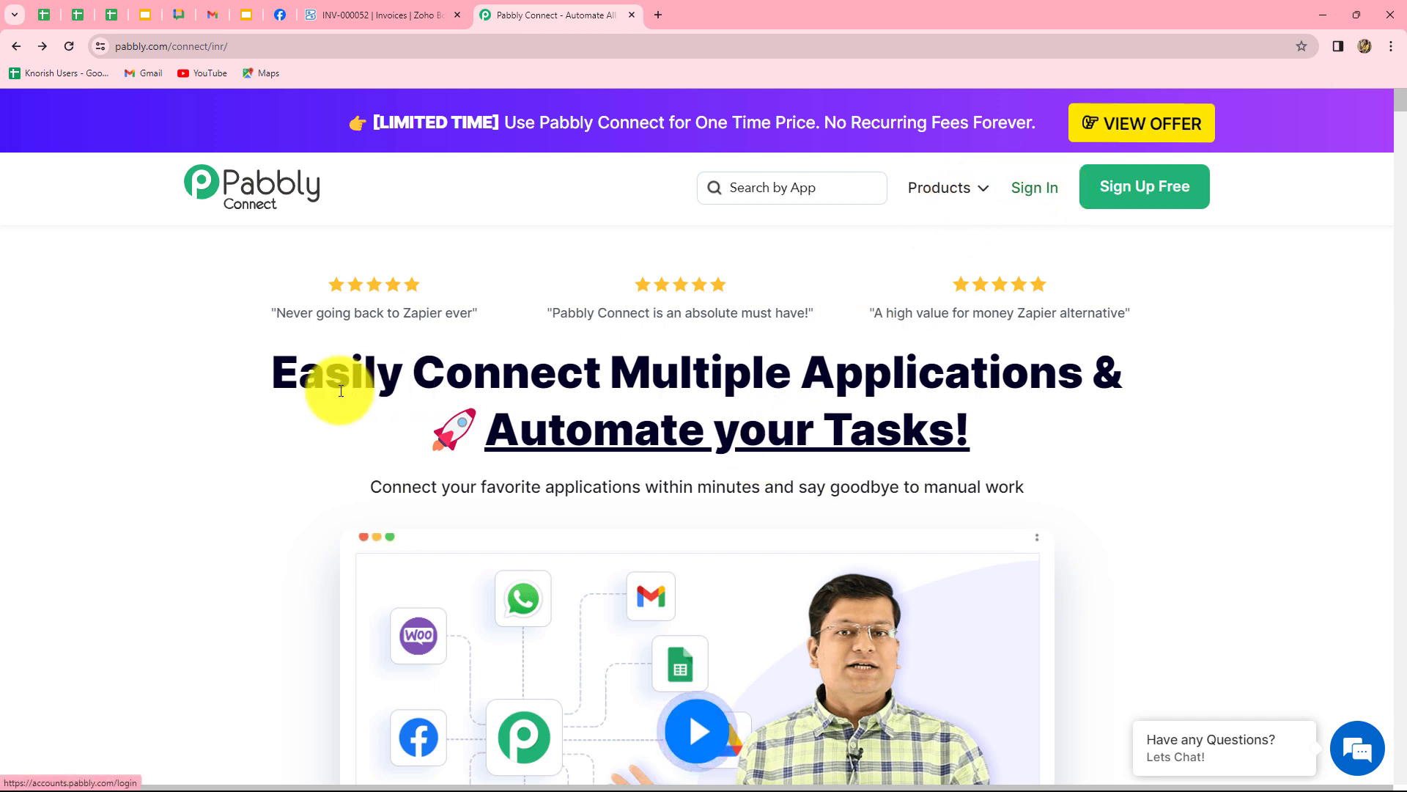
{"action": "left_click_drag", "start_coordinate": [300, 381], "coordinate": [1121, 484]}
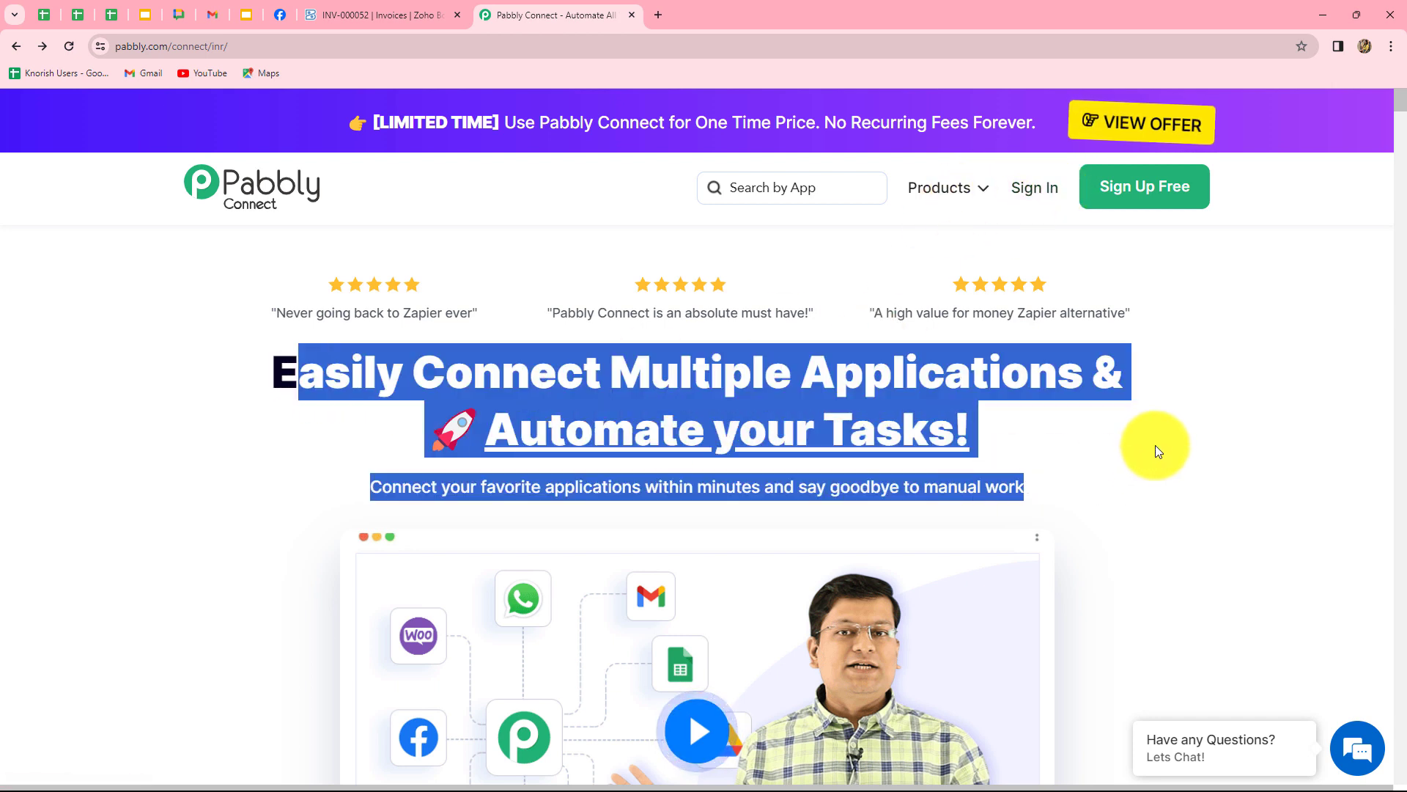
{"action": "left_click", "coordinate": [102, 338]}
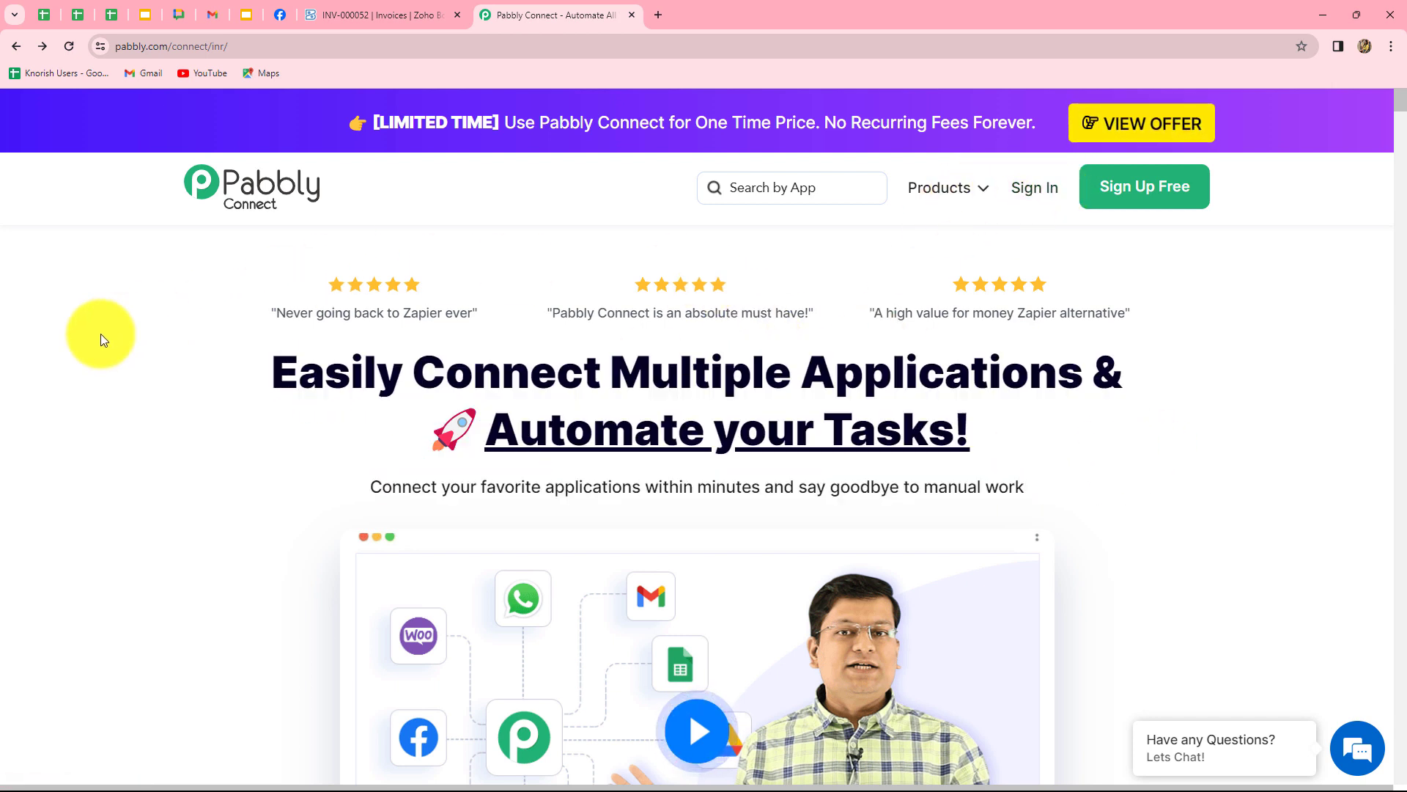
Sign in and launch Pabbly Connect from the All Apps page with Access Now.
{"action": "left_click", "coordinate": [1035, 188]}
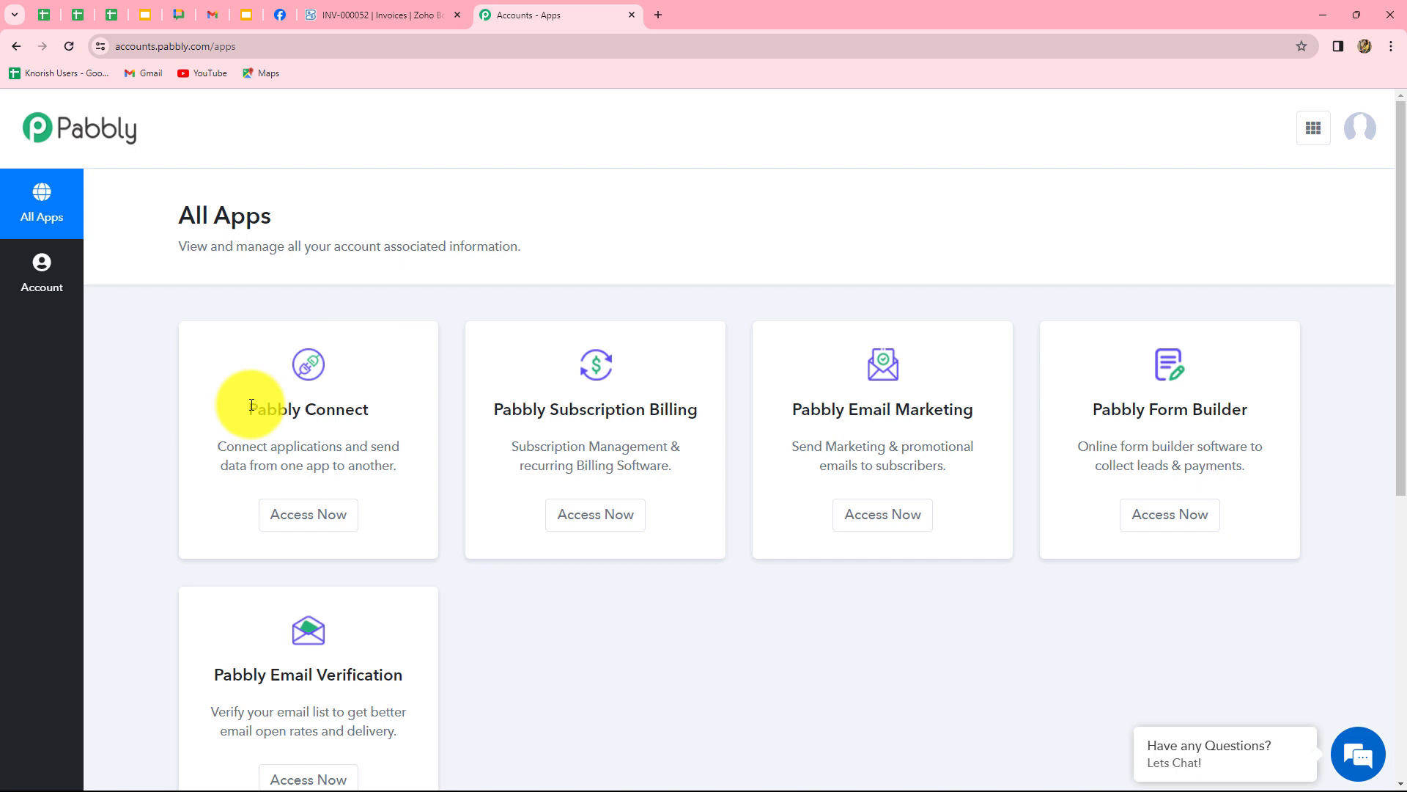
{"action": "left_click_drag", "start_coordinate": [252, 405], "coordinate": [376, 409]}
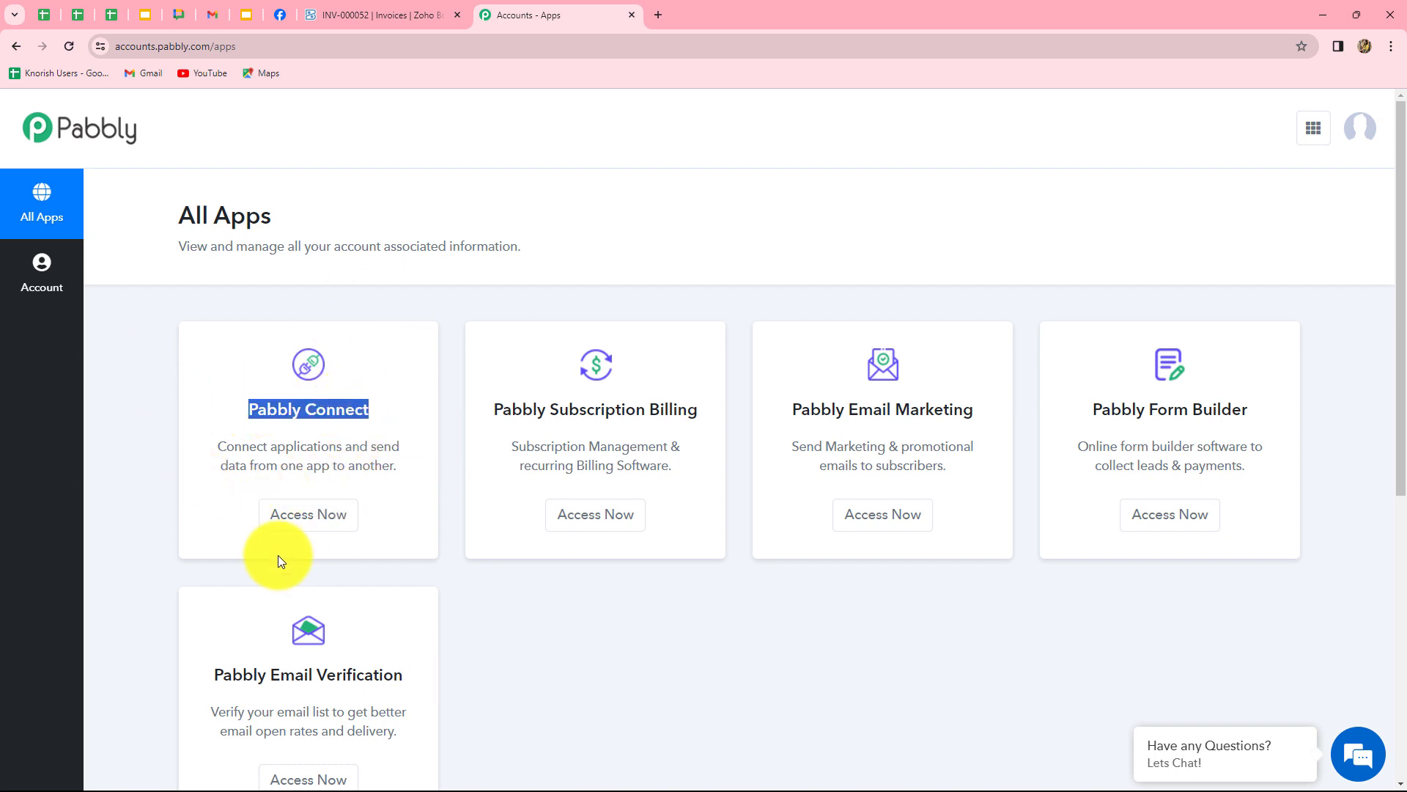
{"action": "left_click", "coordinate": [305, 516]}
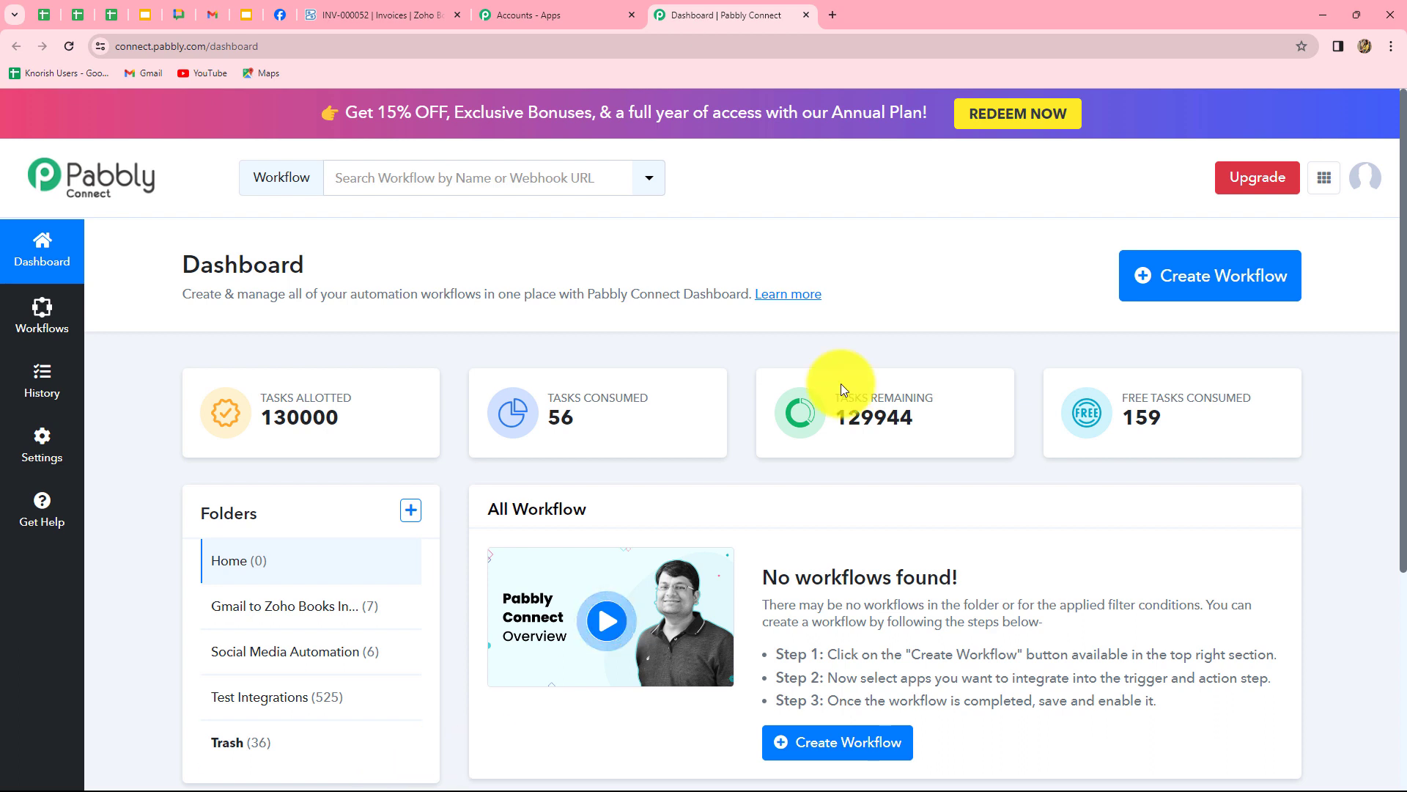
Create workflow 'Create Zoho Books Invoice from Email' in folder 'Gmail to Zoho Books Invoice Automation'.
{"action": "left_click", "coordinate": [1237, 300]}
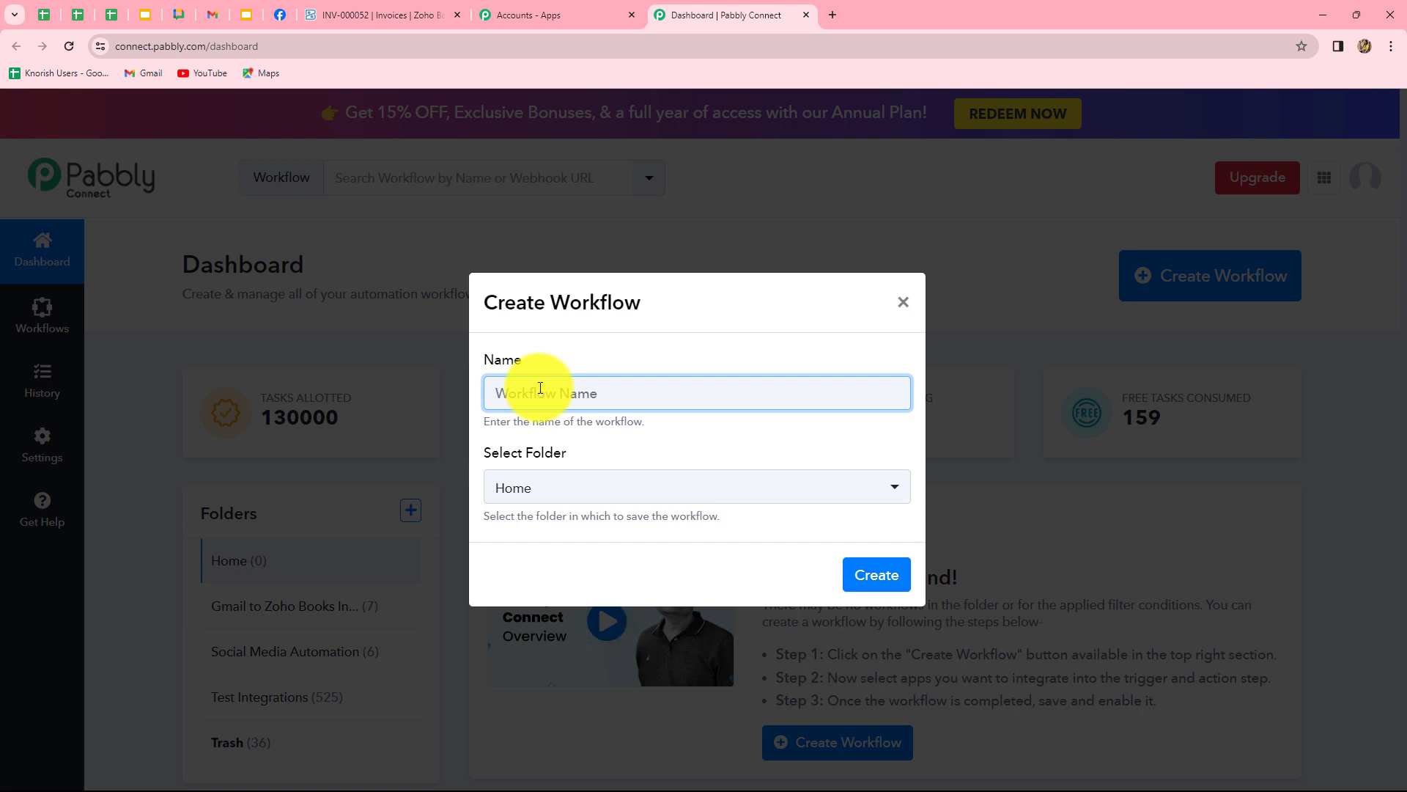
{"action": "type", "text": "Create Zoho Books Invoice from Email"}
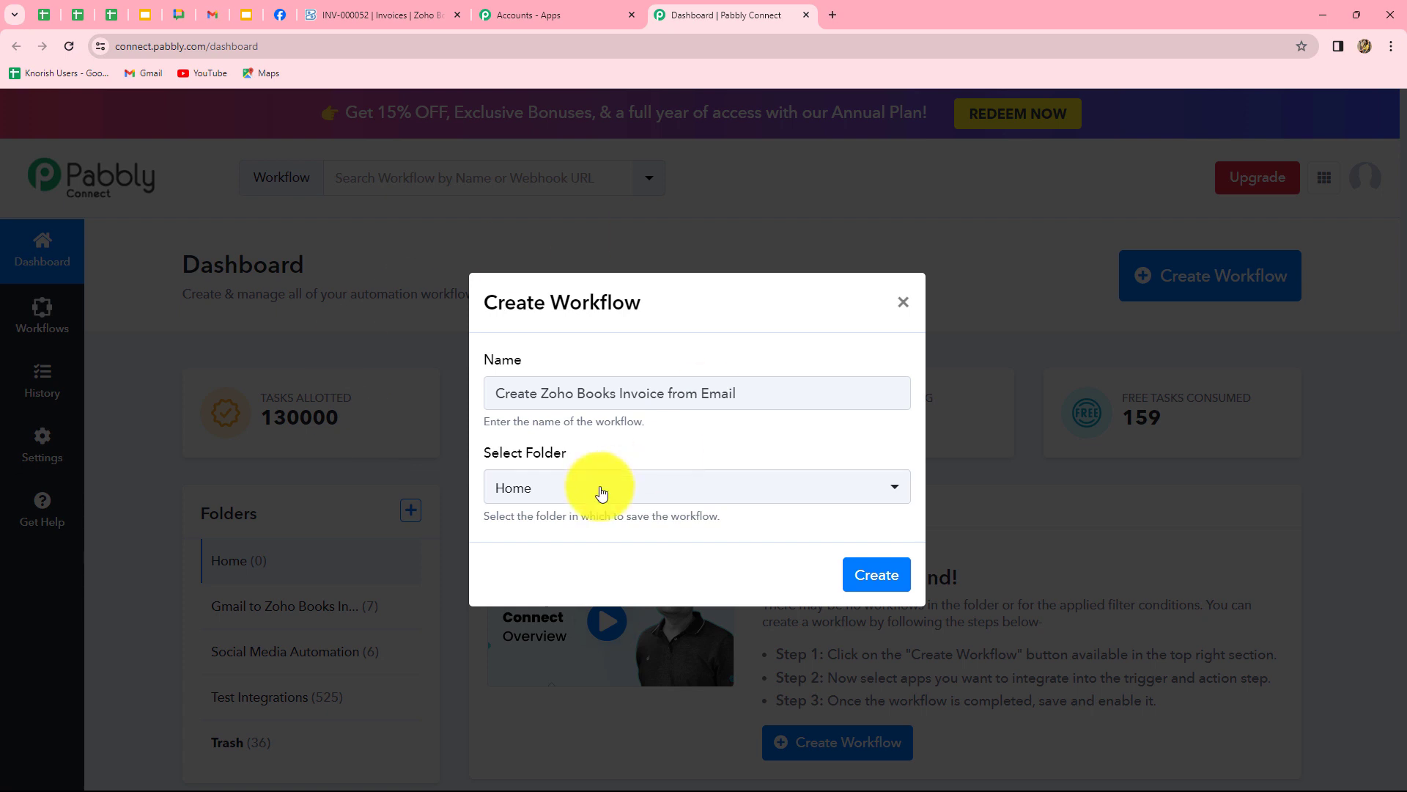
{"action": "left_click", "coordinate": [601, 493]}
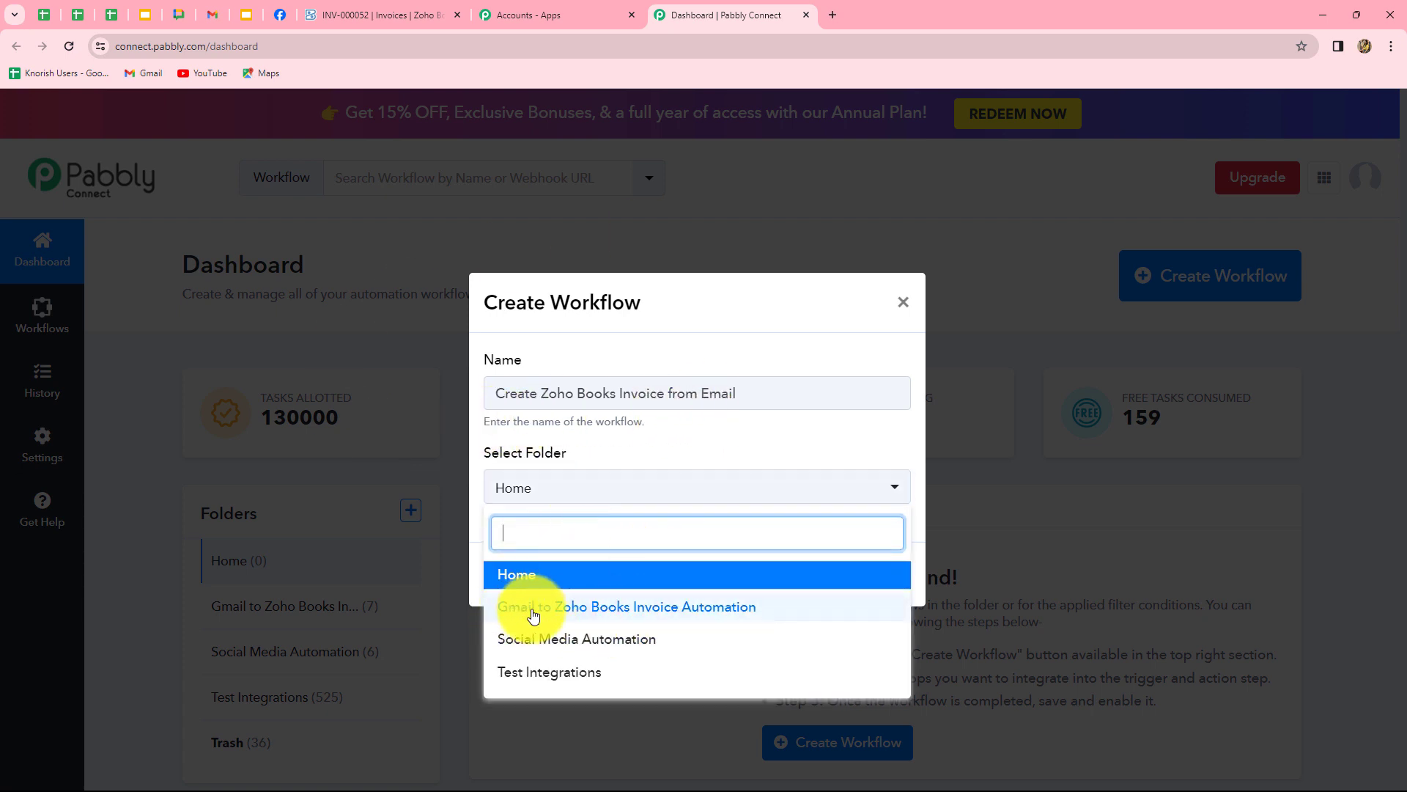
{"action": "left_click", "coordinate": [704, 606]}
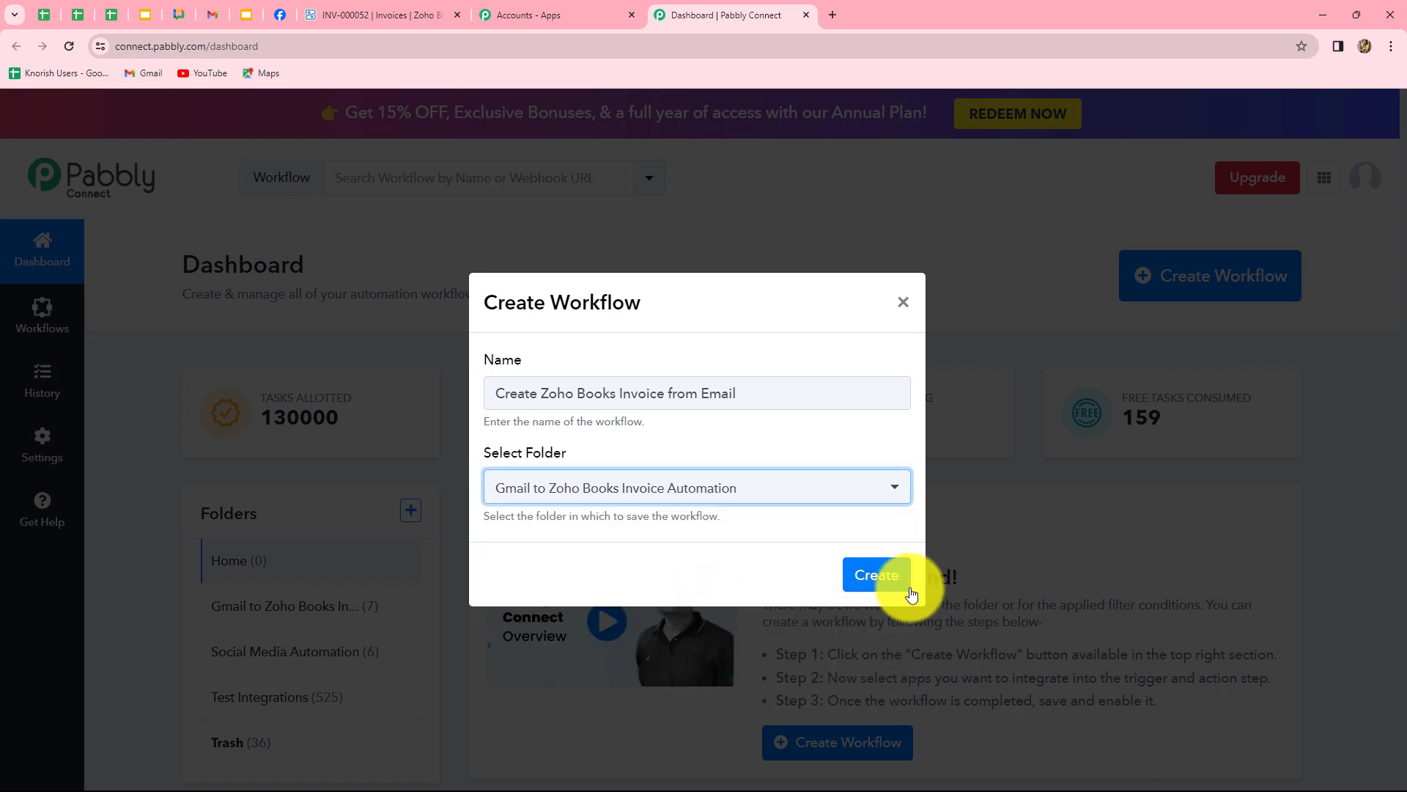
{"action": "left_click", "coordinate": [890, 576]}
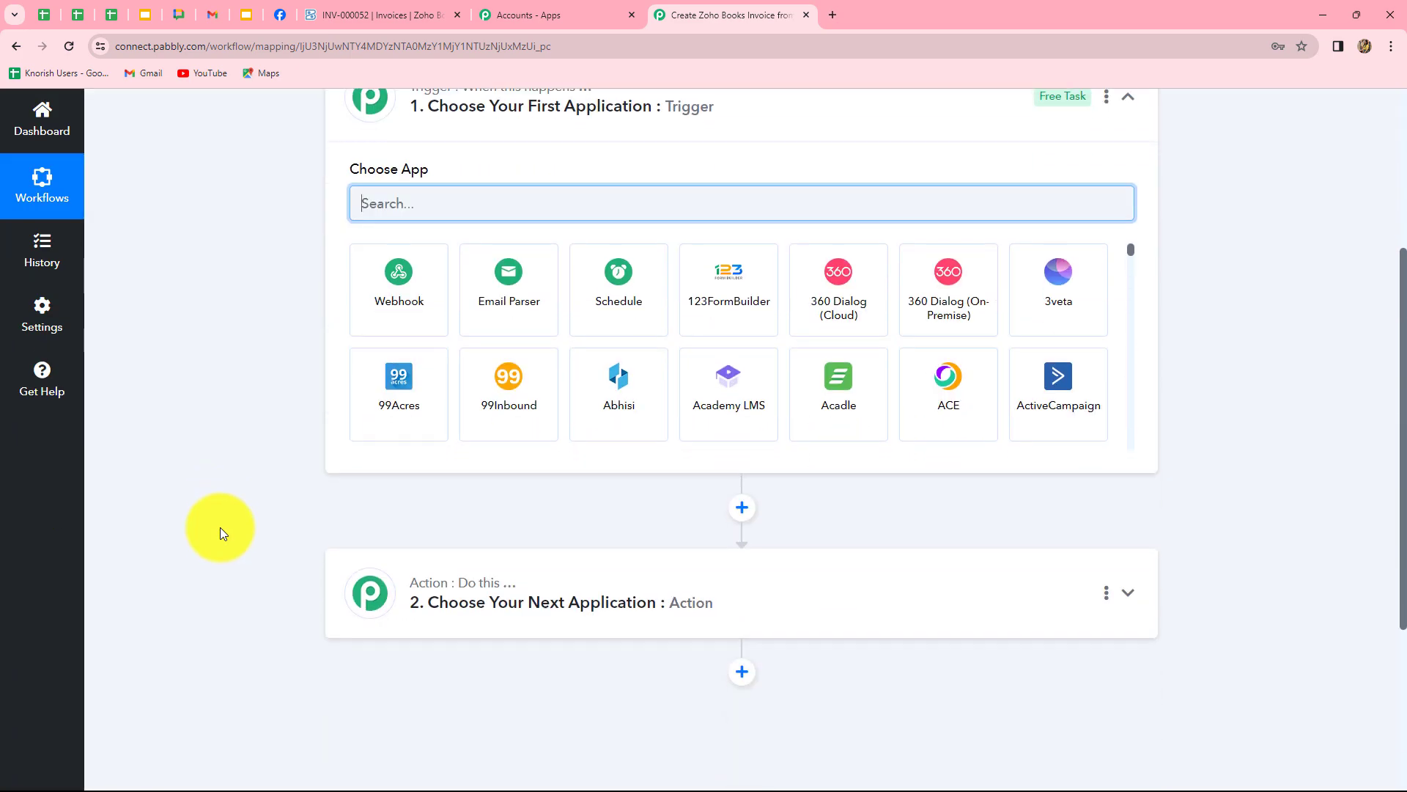
Pick Email Parser by Pabbly as the trigger app and copy its generated parser address.
{"action": "scroll", "coordinate": [220, 526], "scroll_direction": "up", "scroll_amount": 3}
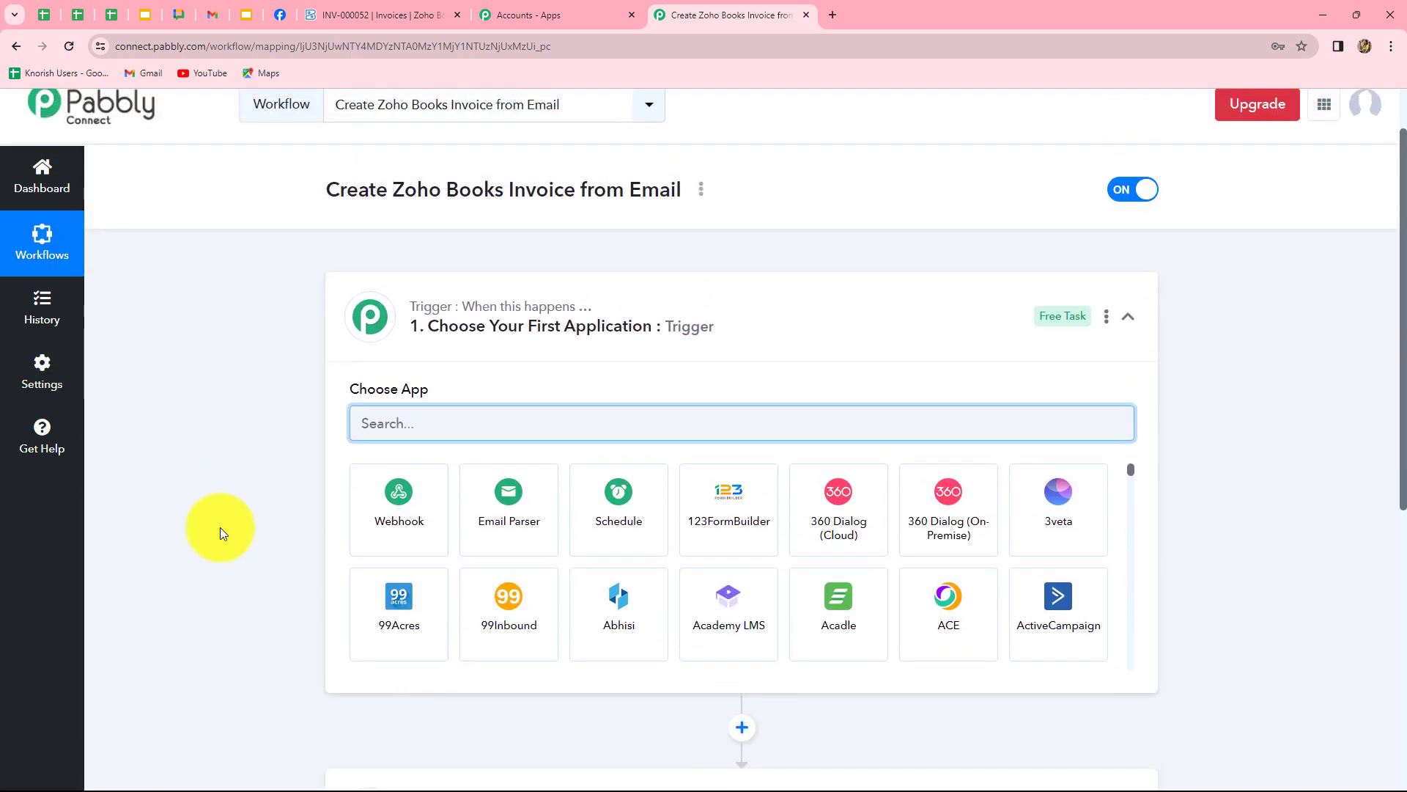
{"action": "scroll", "coordinate": [219, 526], "scroll_direction": "down", "scroll_amount": 3}
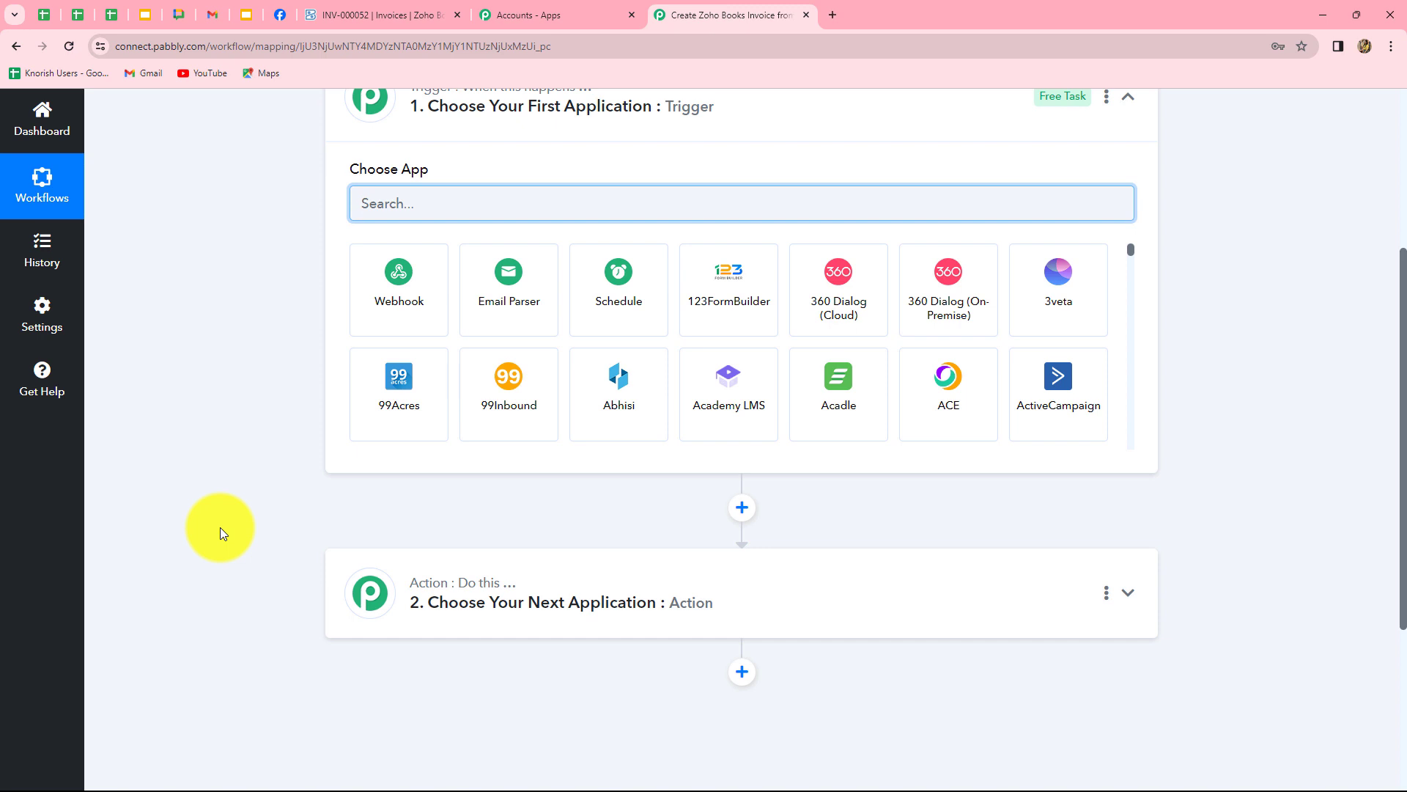
{"action": "scroll", "coordinate": [220, 533], "scroll_direction": "up", "scroll_amount": 2}
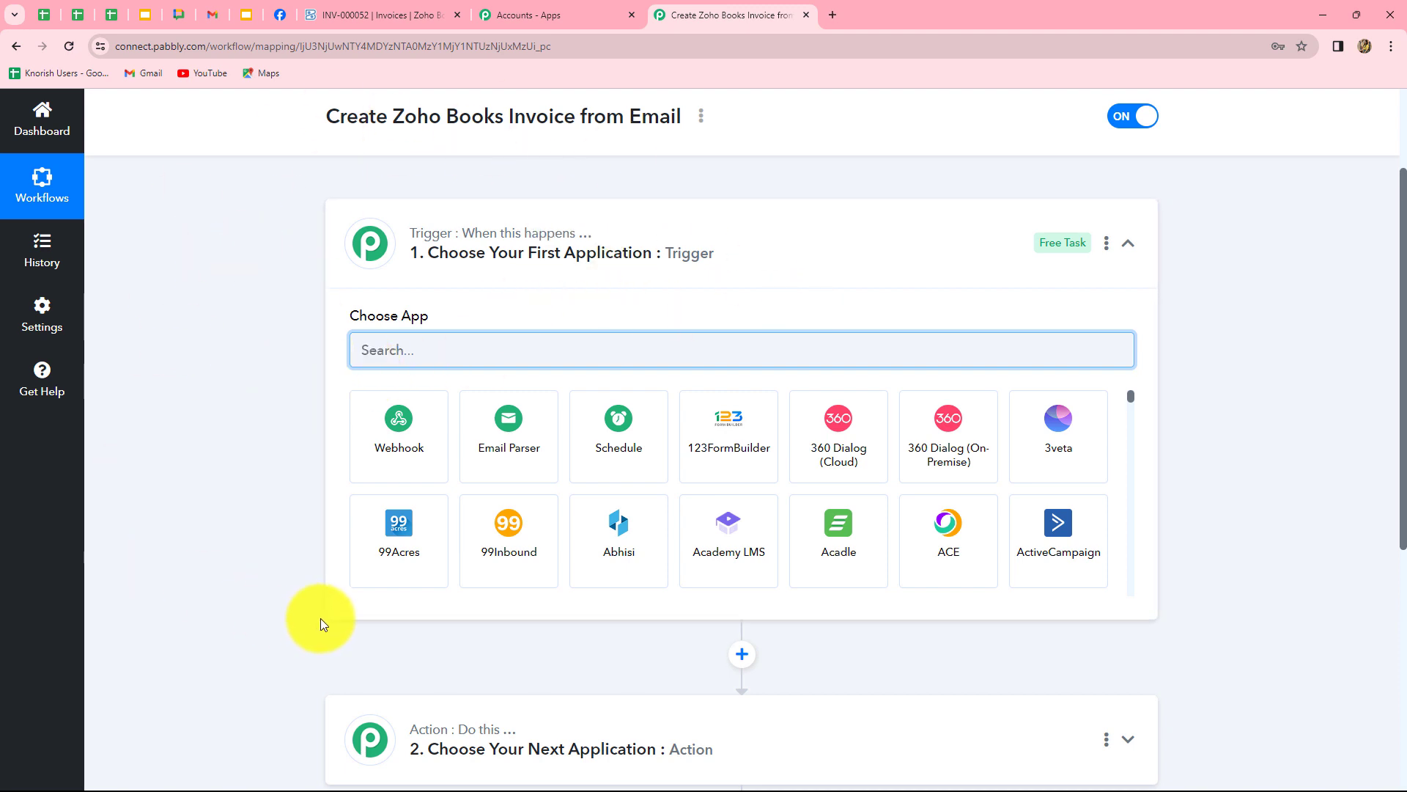
{"action": "scroll", "coordinate": [319, 618], "scroll_direction": "down", "scroll_amount": 4}
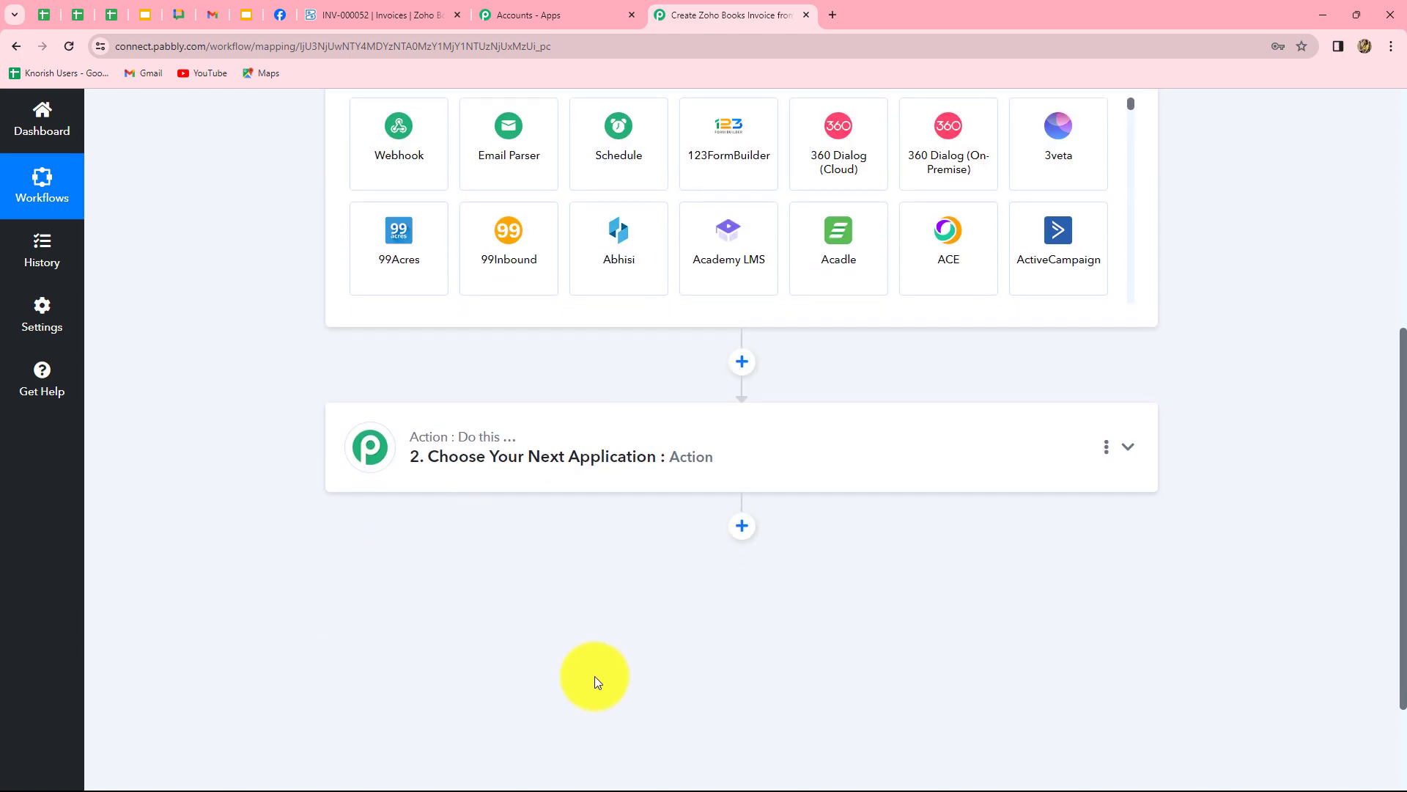
{"action": "scroll", "coordinate": [596, 676], "scroll_direction": "up", "scroll_amount": 4}
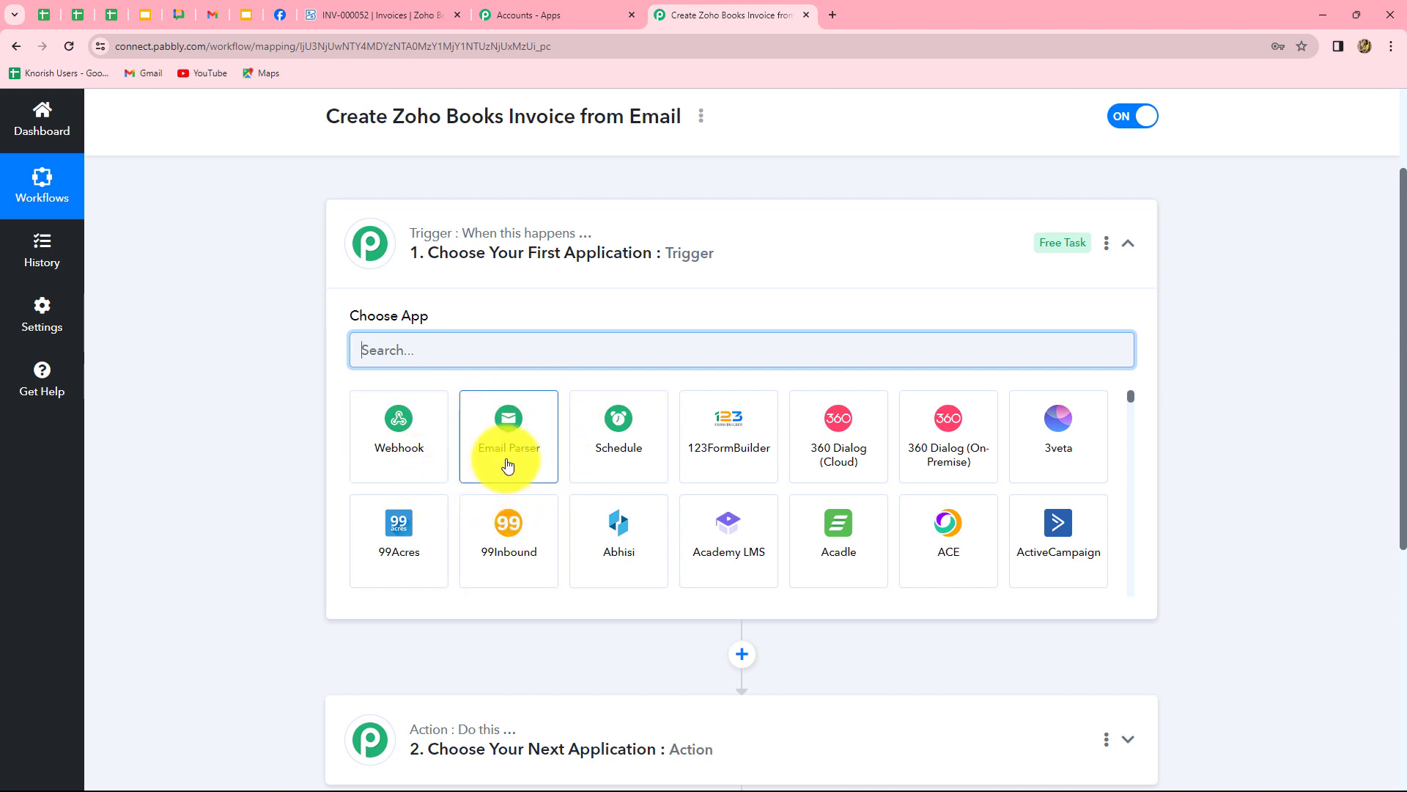
{"action": "left_click", "coordinate": [509, 464]}
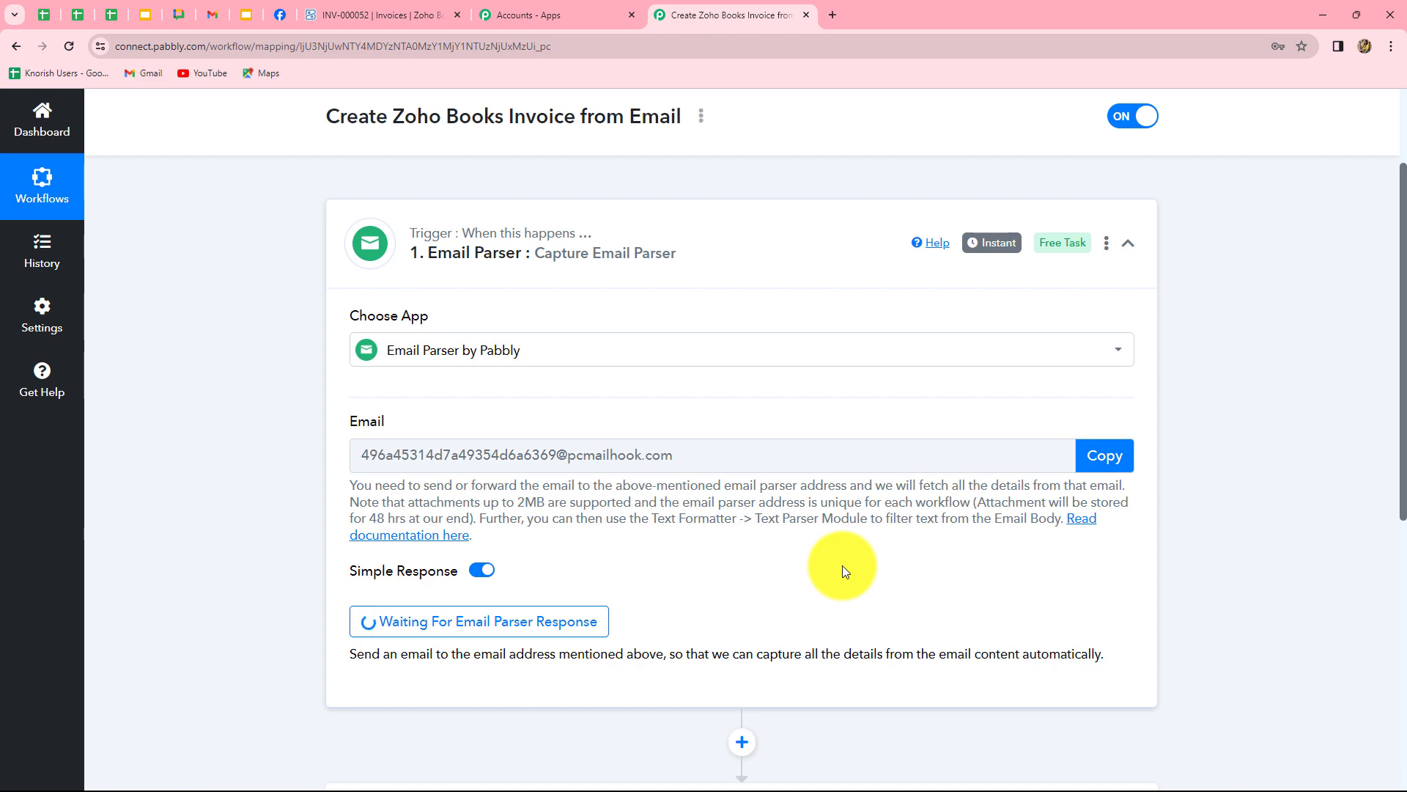
{"action": "left_click", "coordinate": [1107, 458]}
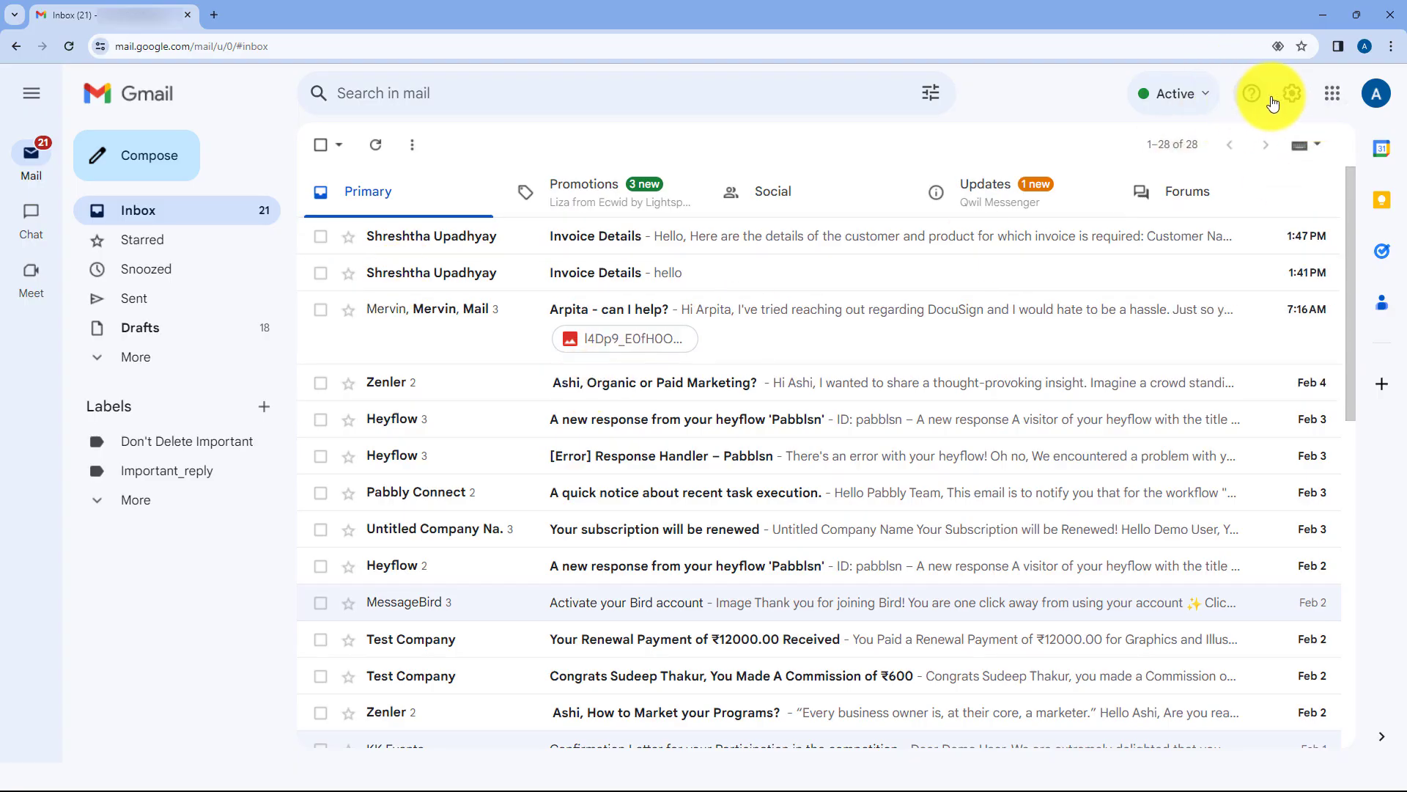
In Gmail's Forwarding and POP/IMAP settings, add a forwarding address using the pasted parser address.
{"action": "left_click", "coordinate": [1290, 93]}
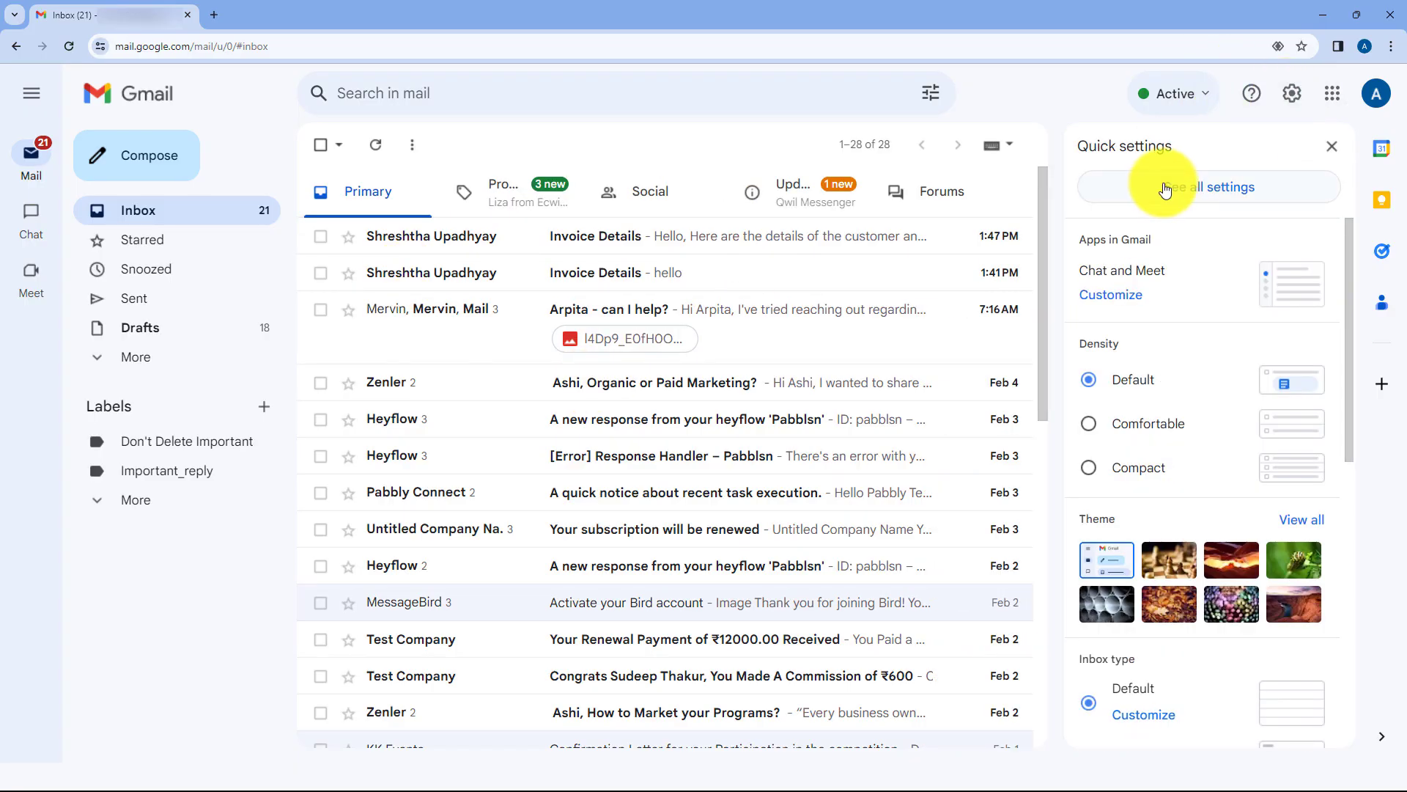
{"action": "left_click", "coordinate": [1169, 190]}
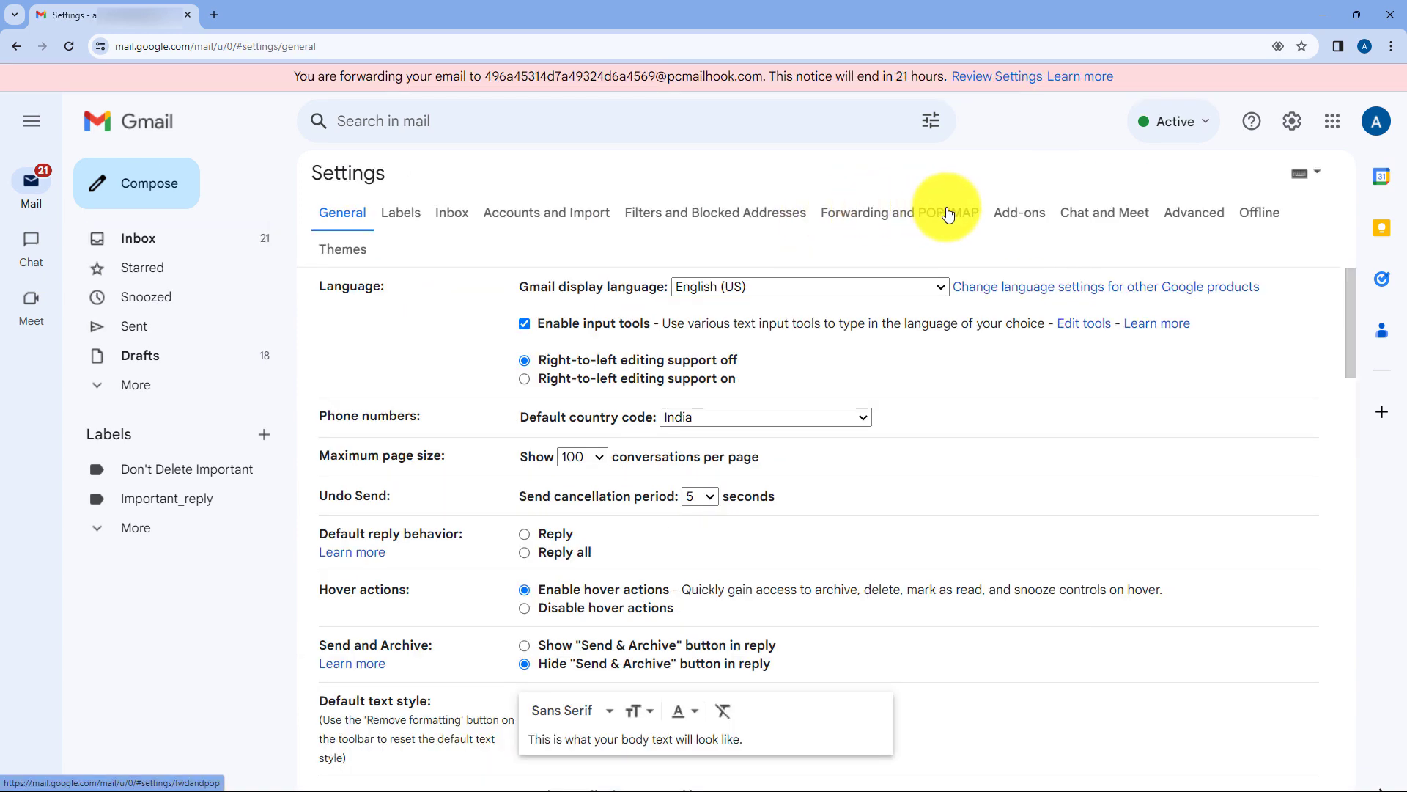
{"action": "left_click", "coordinate": [947, 214]}
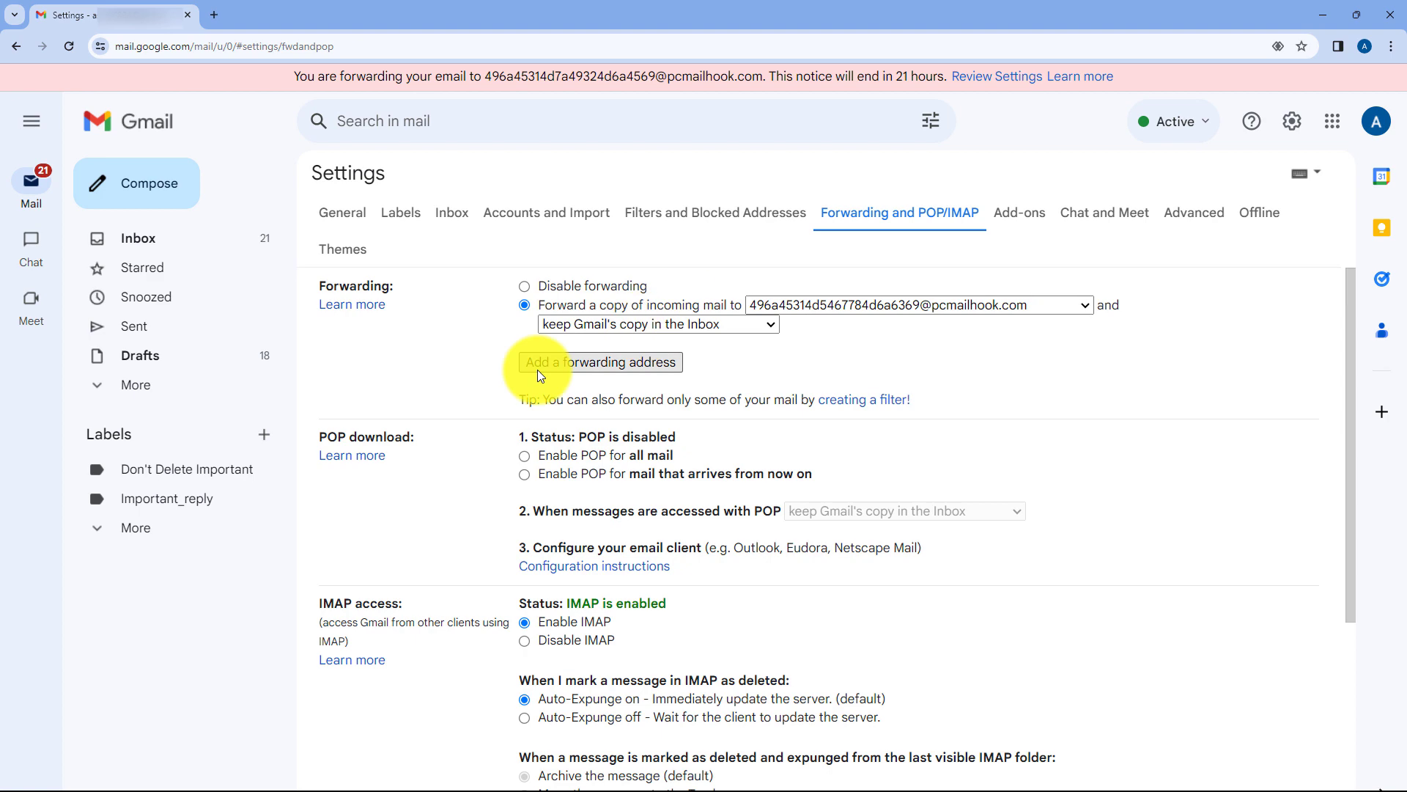
{"action": "left_click", "coordinate": [578, 369]}
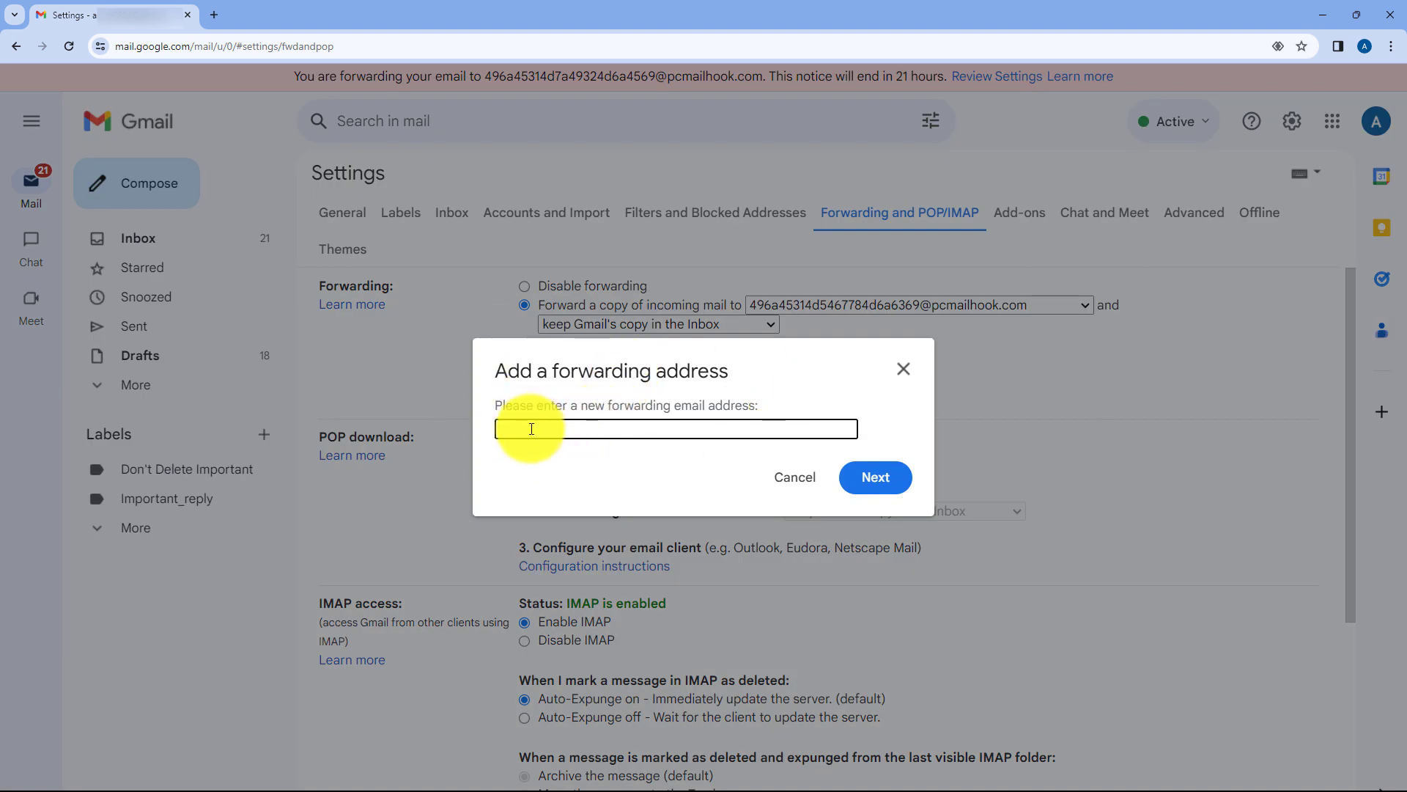
{"action": "key", "text": "ctrl+v"}
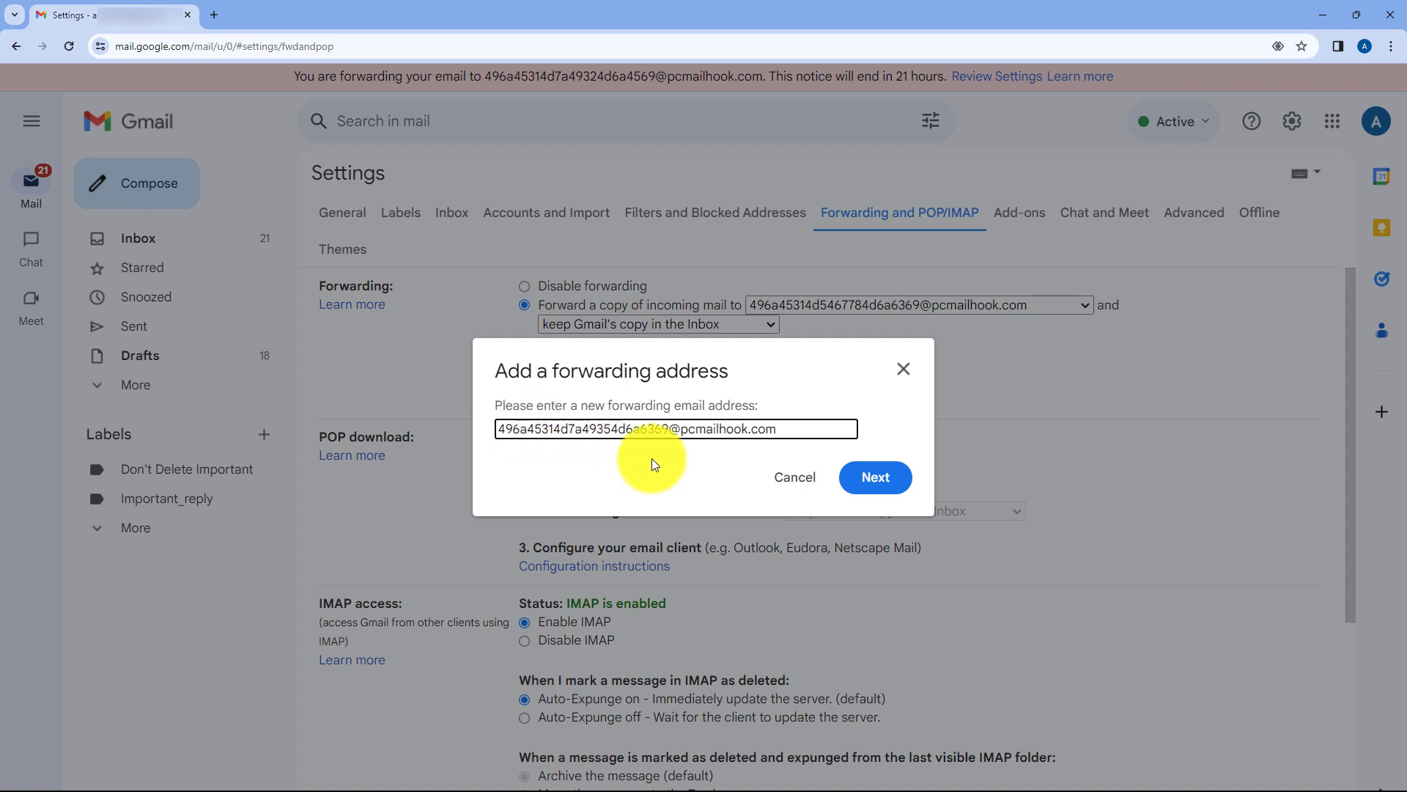
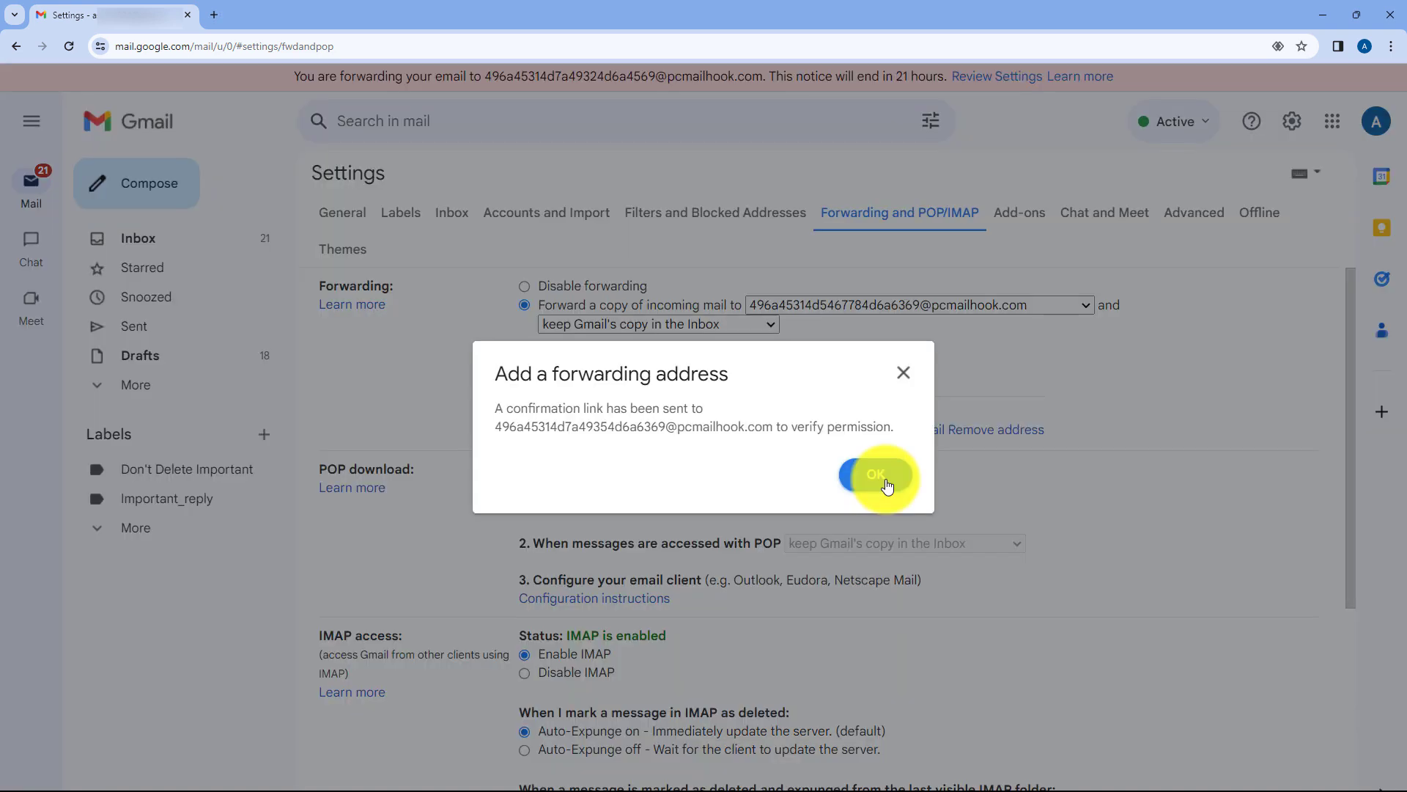
Dismiss the 'confirmation link sent' notice so the forwarding address shows as pending verification.
{"action": "left_click", "coordinate": [887, 485]}
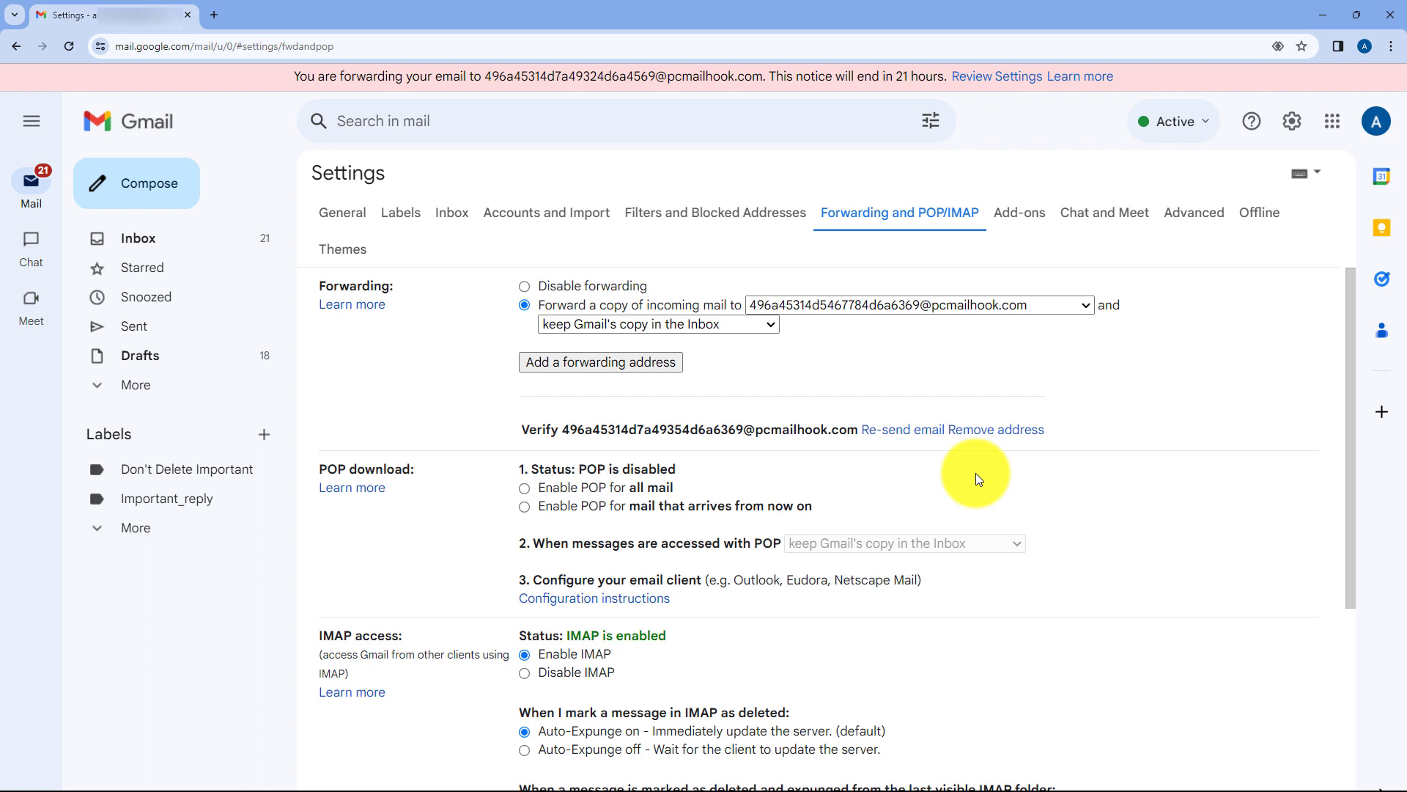
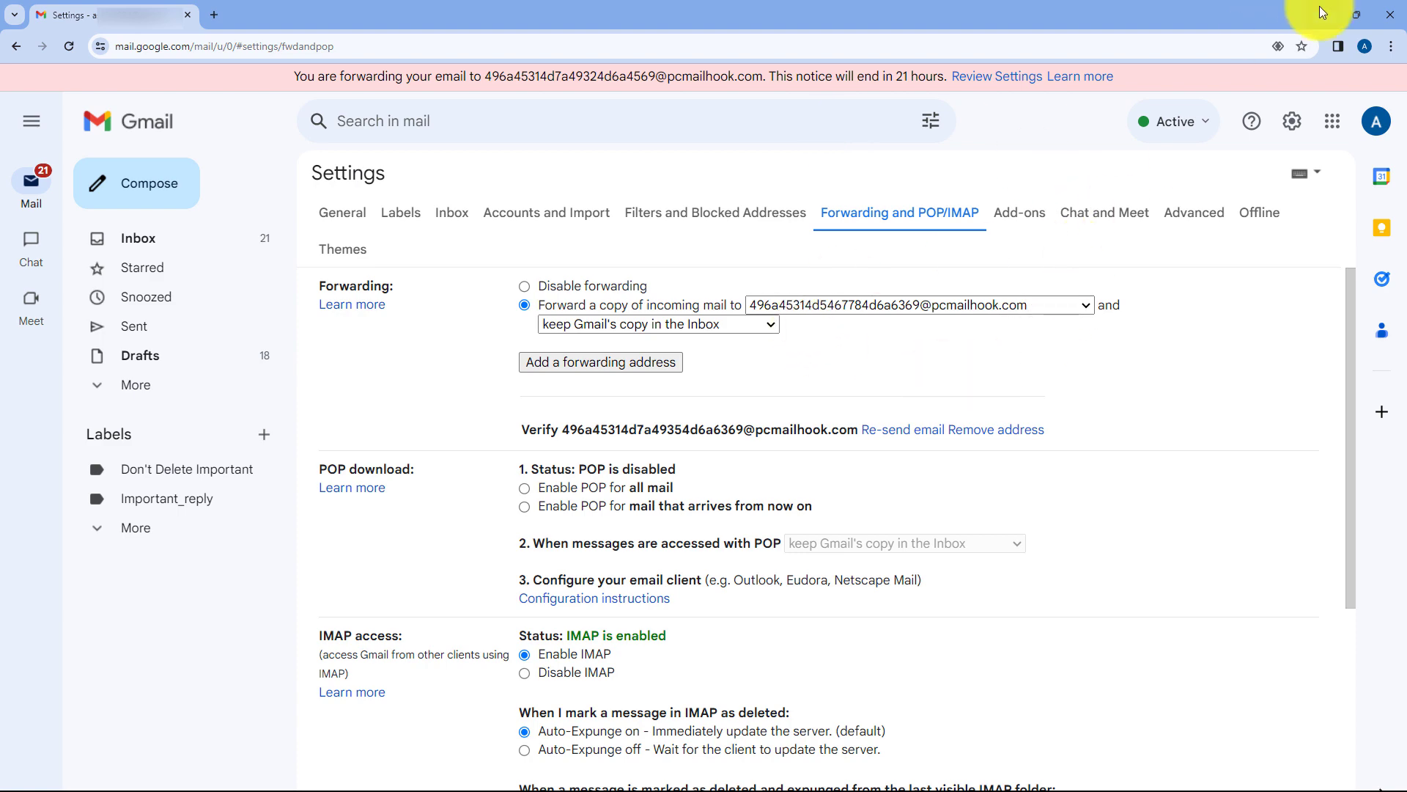
Expand the captured email's Body Text under Response Received to reveal the Gmail verification link.
{"action": "left_click", "coordinate": [1323, 13]}
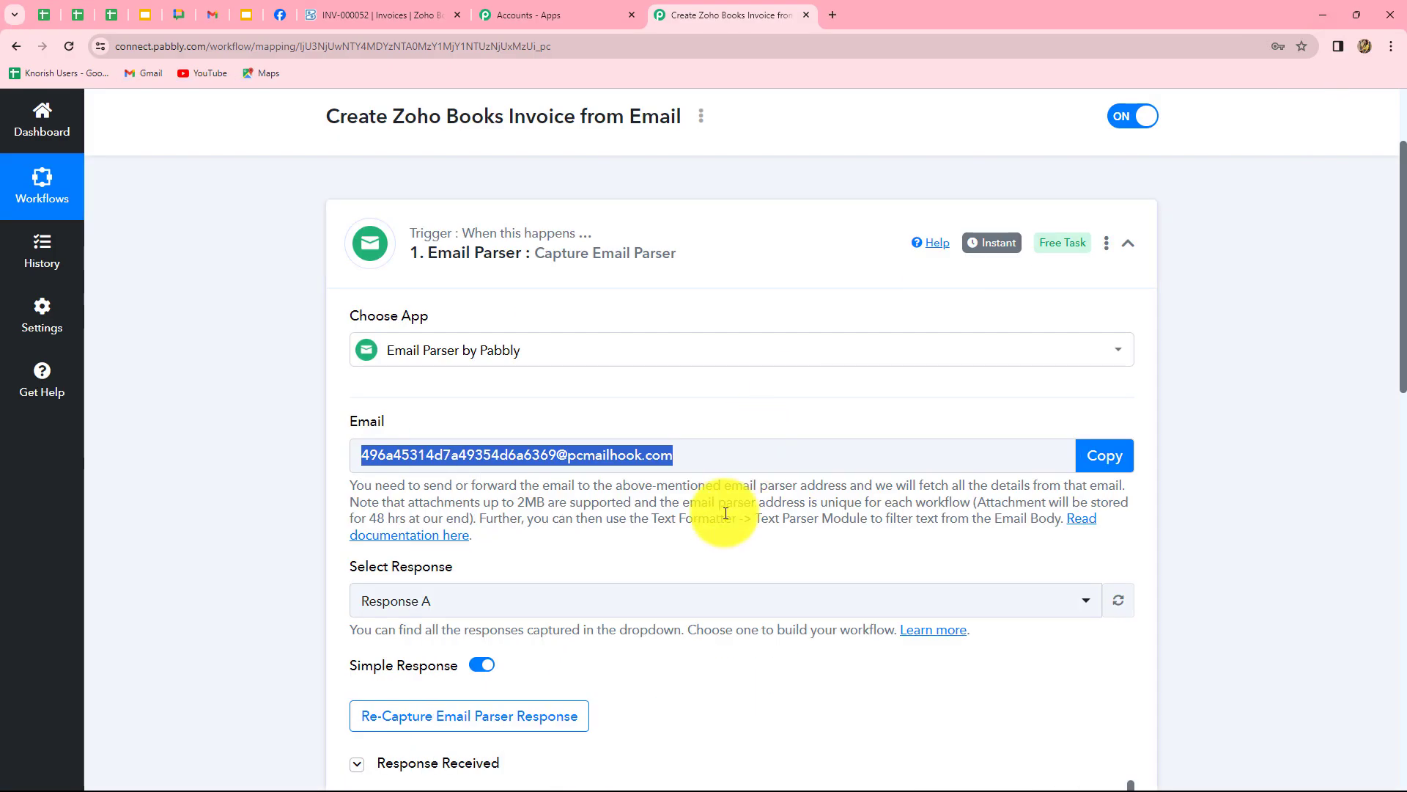
{"action": "scroll", "coordinate": [723, 513], "scroll_direction": "down", "scroll_amount": 5}
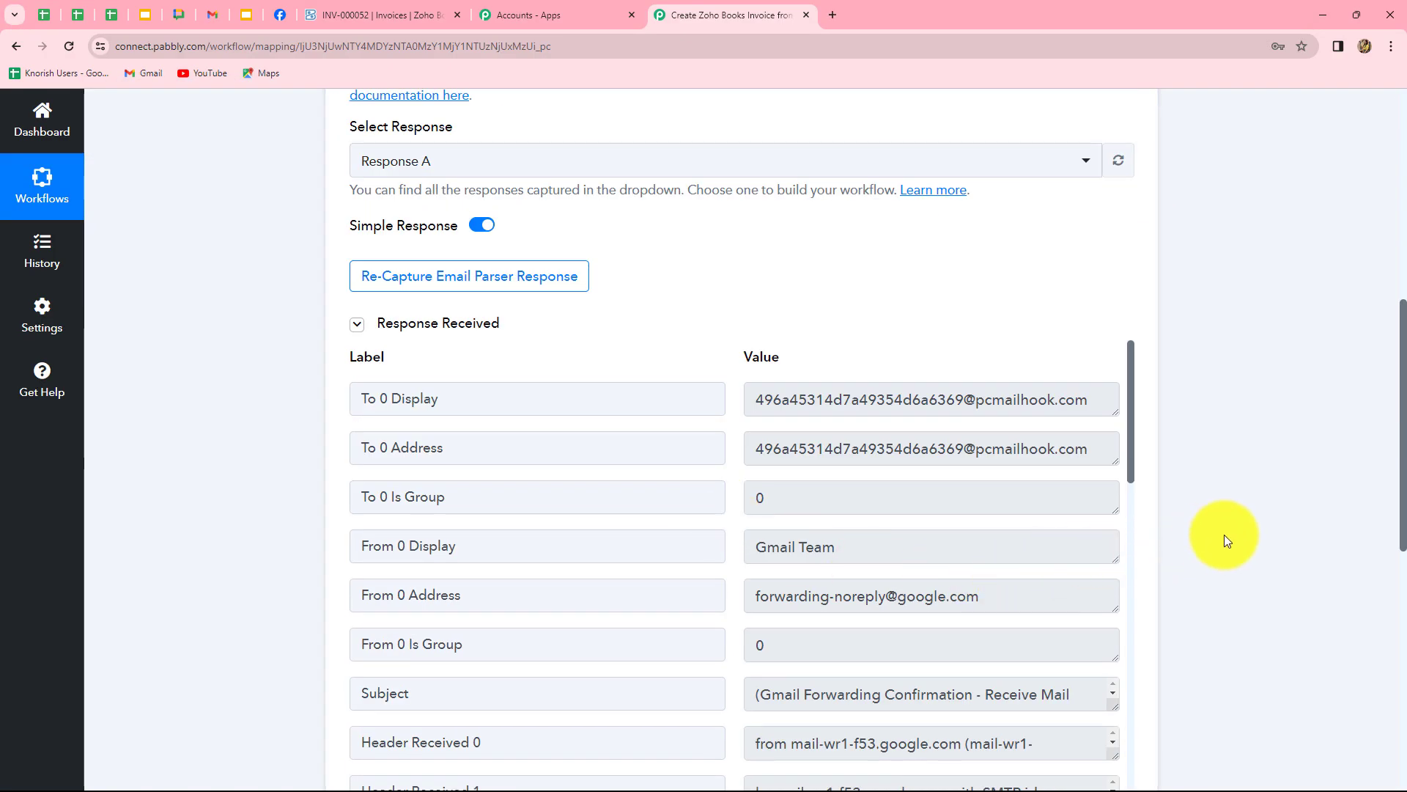
{"action": "scroll", "coordinate": [1173, 521], "scroll_direction": "down", "scroll_amount": 5}
{"action": "scroll", "coordinate": [985, 329], "scroll_direction": "down", "scroll_amount": 2}
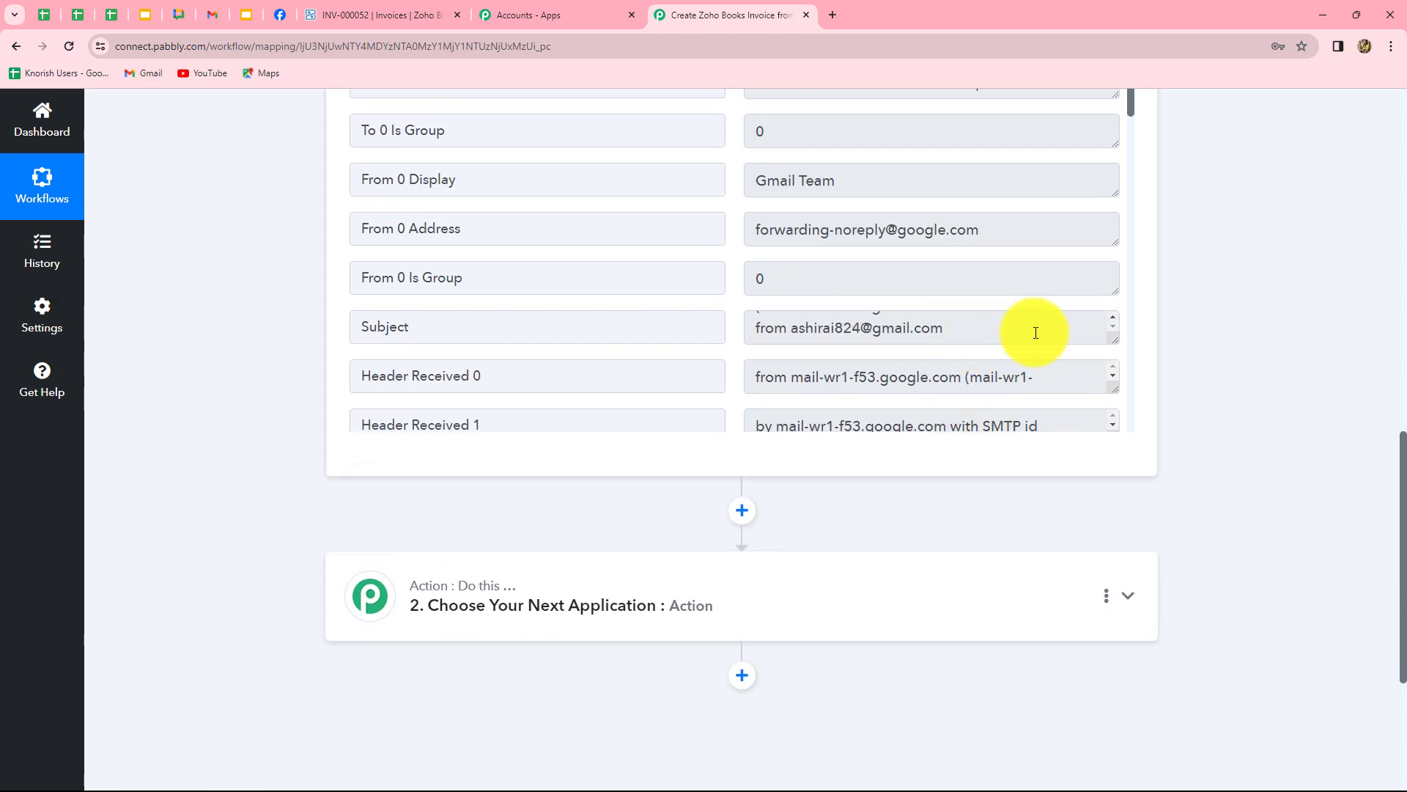
{"action": "scroll", "coordinate": [1031, 327], "scroll_direction": "down", "scroll_amount": 10}
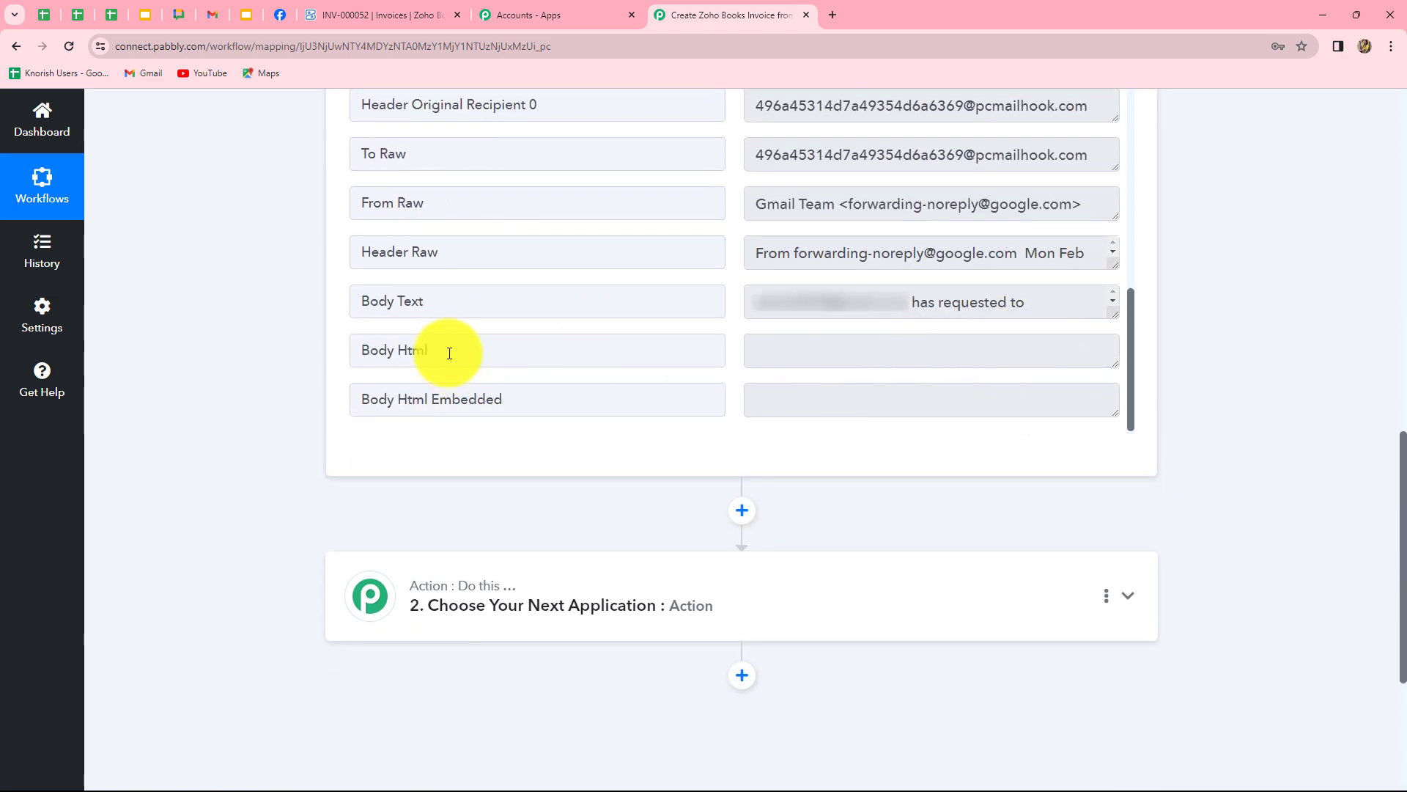
{"action": "left_click", "coordinate": [1059, 304]}
{"action": "scroll", "coordinate": [1010, 370], "scroll_direction": "up", "scroll_amount": 1}
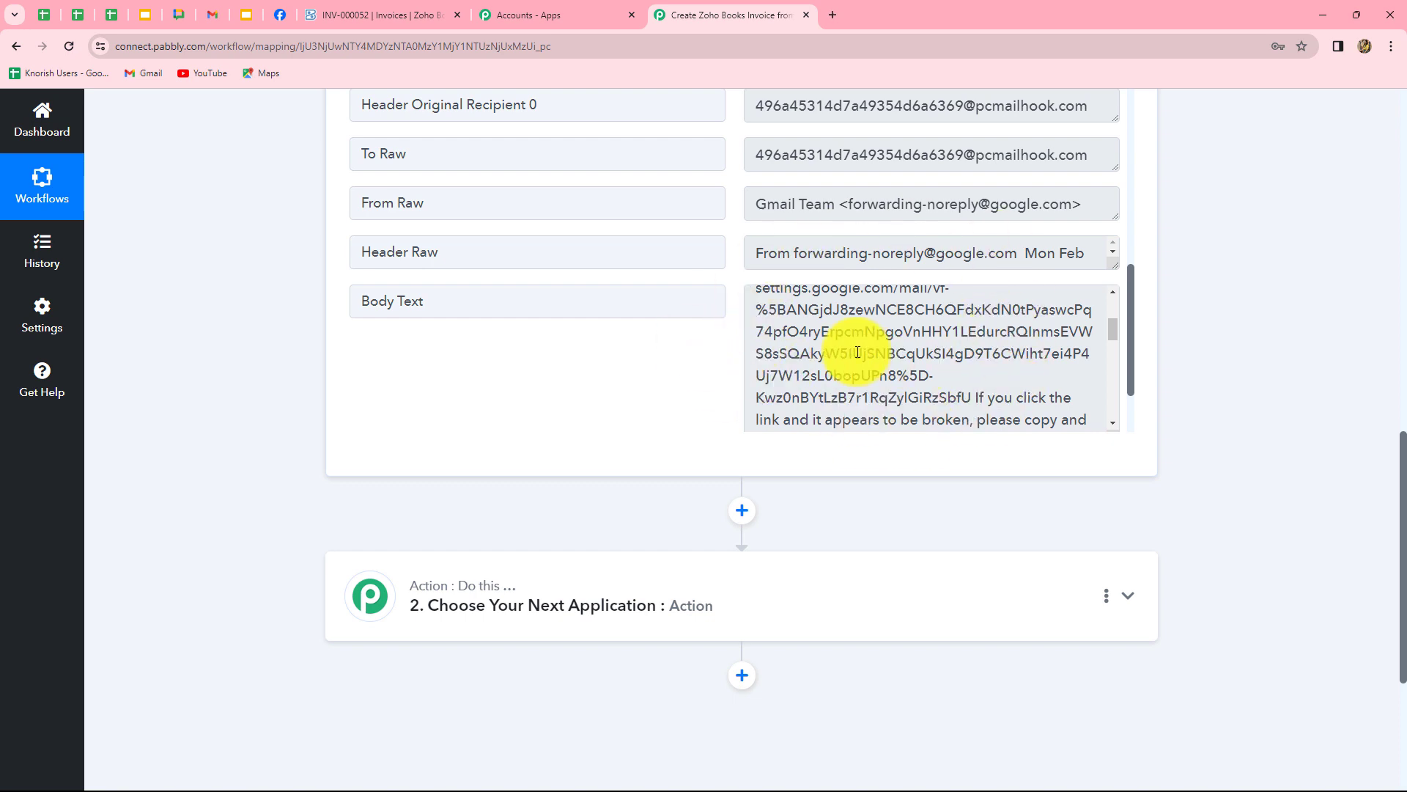
{"action": "scroll", "coordinate": [889, 353], "scroll_direction": "up", "scroll_amount": 1}
{"action": "scroll", "coordinate": [889, 354], "scroll_direction": "down", "scroll_amount": 1}
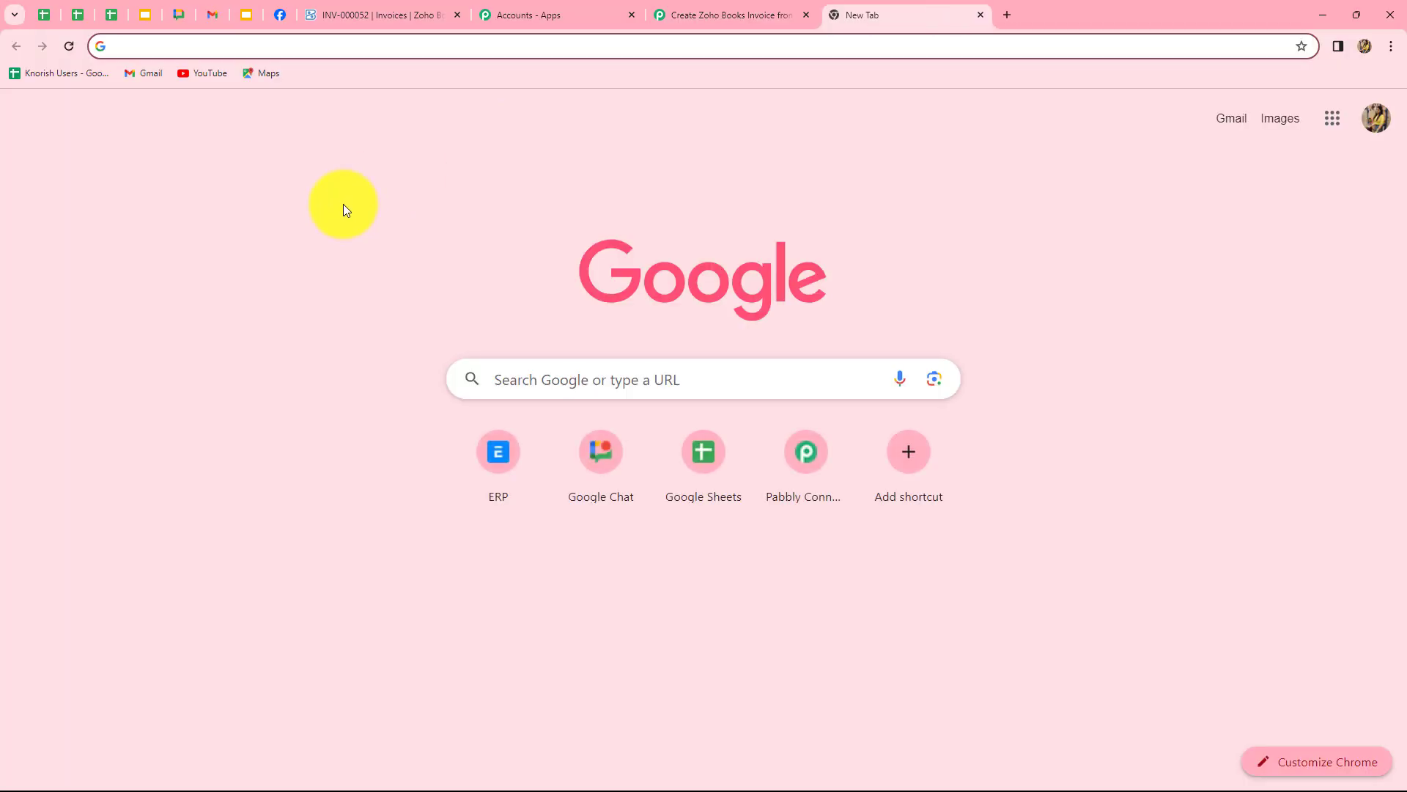
Open the copied verification link, confirm forwarding to the pcmailhook address, and return to the Gmail inbox.
{"action": "key", "text": "ctrl+v"}
{"action": "key", "text": "Return"}
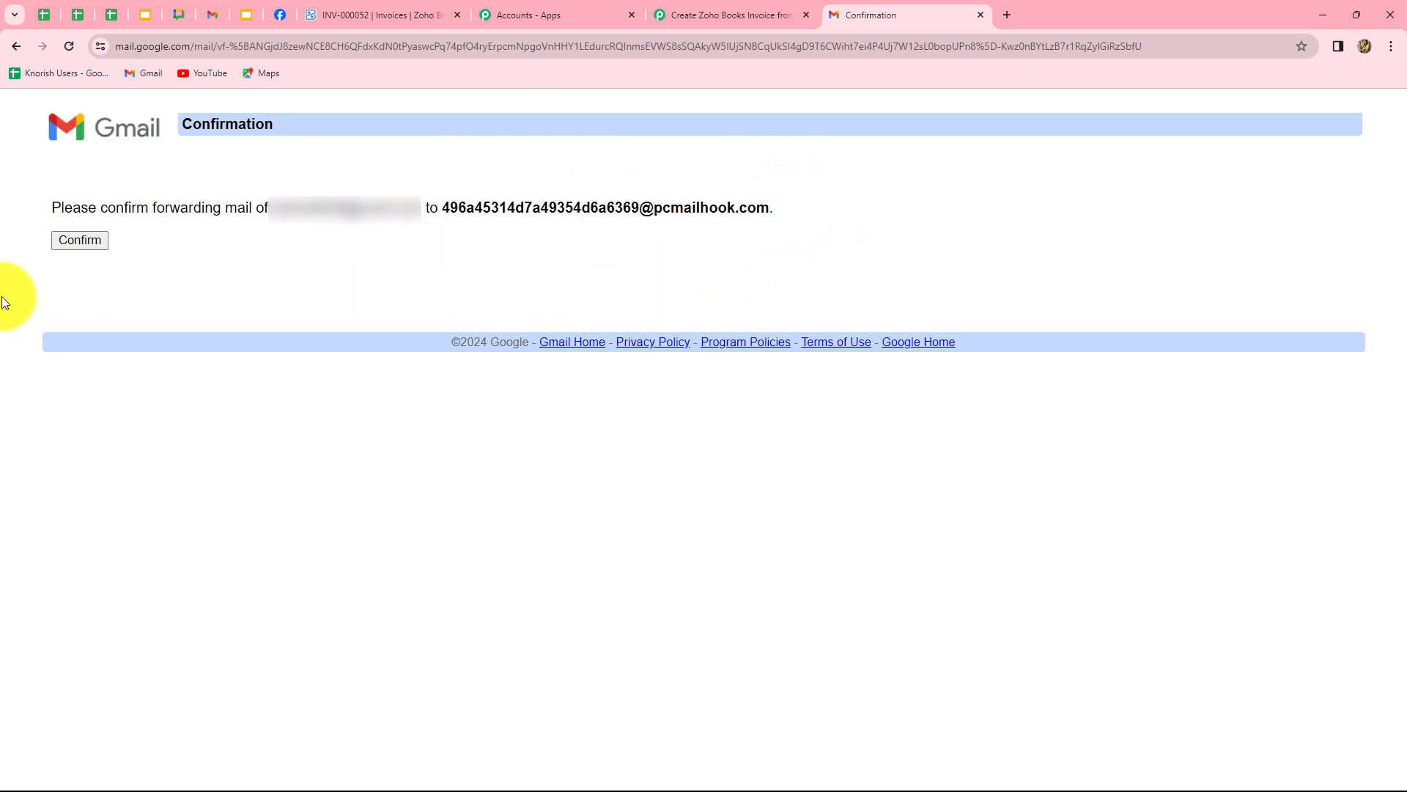
{"action": "left_click", "coordinate": [62, 239]}
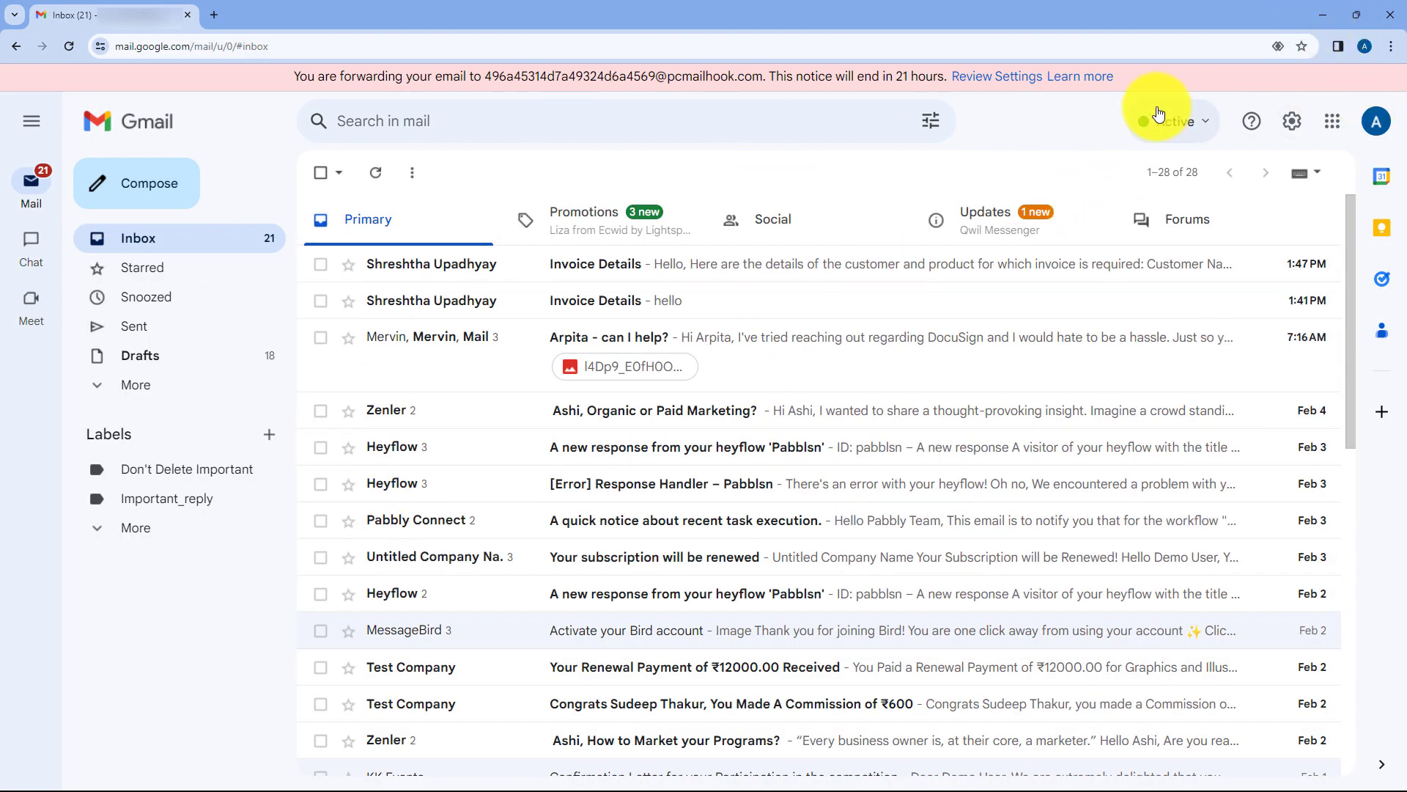
{"action": "left_click", "coordinate": [1323, 16]}
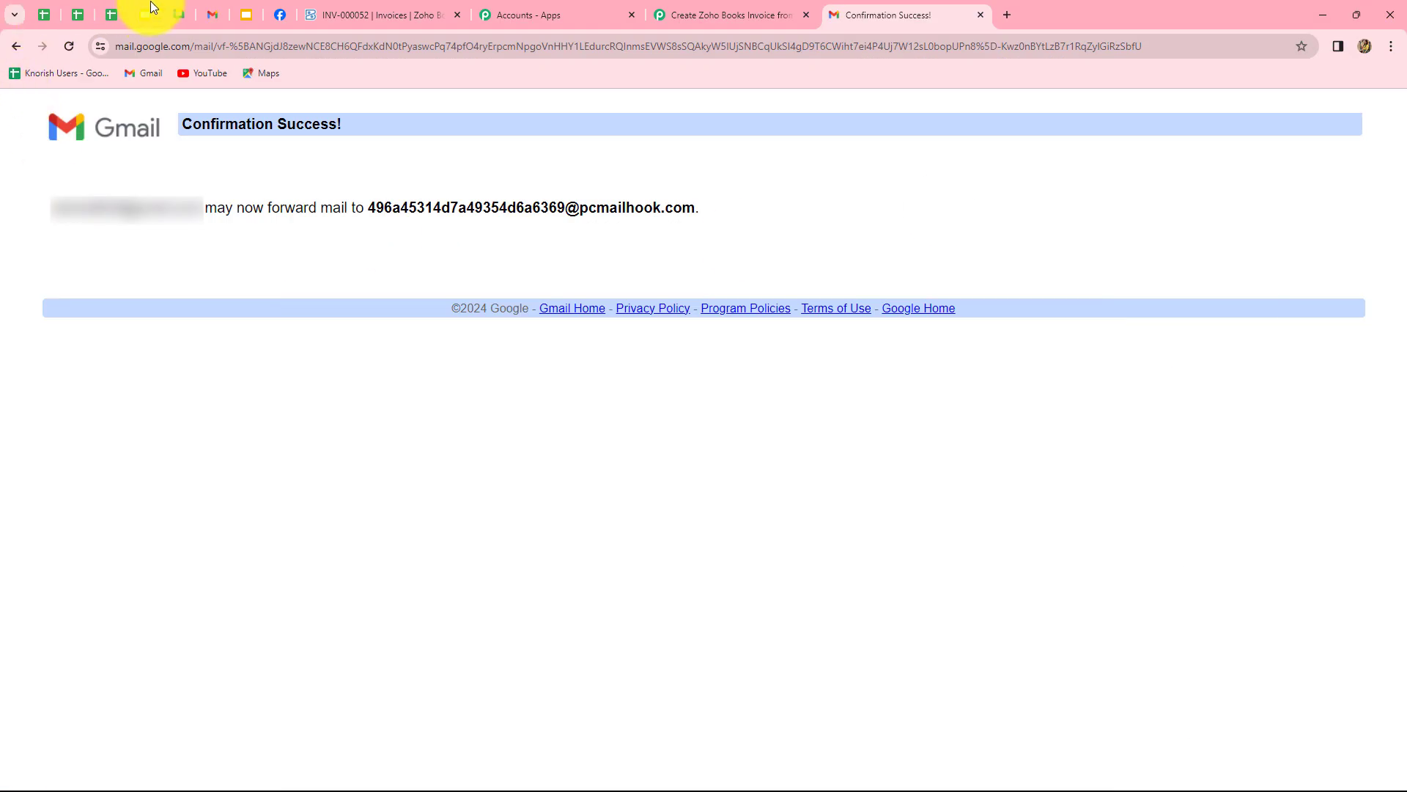
{"action": "left_click", "coordinate": [213, 14]}
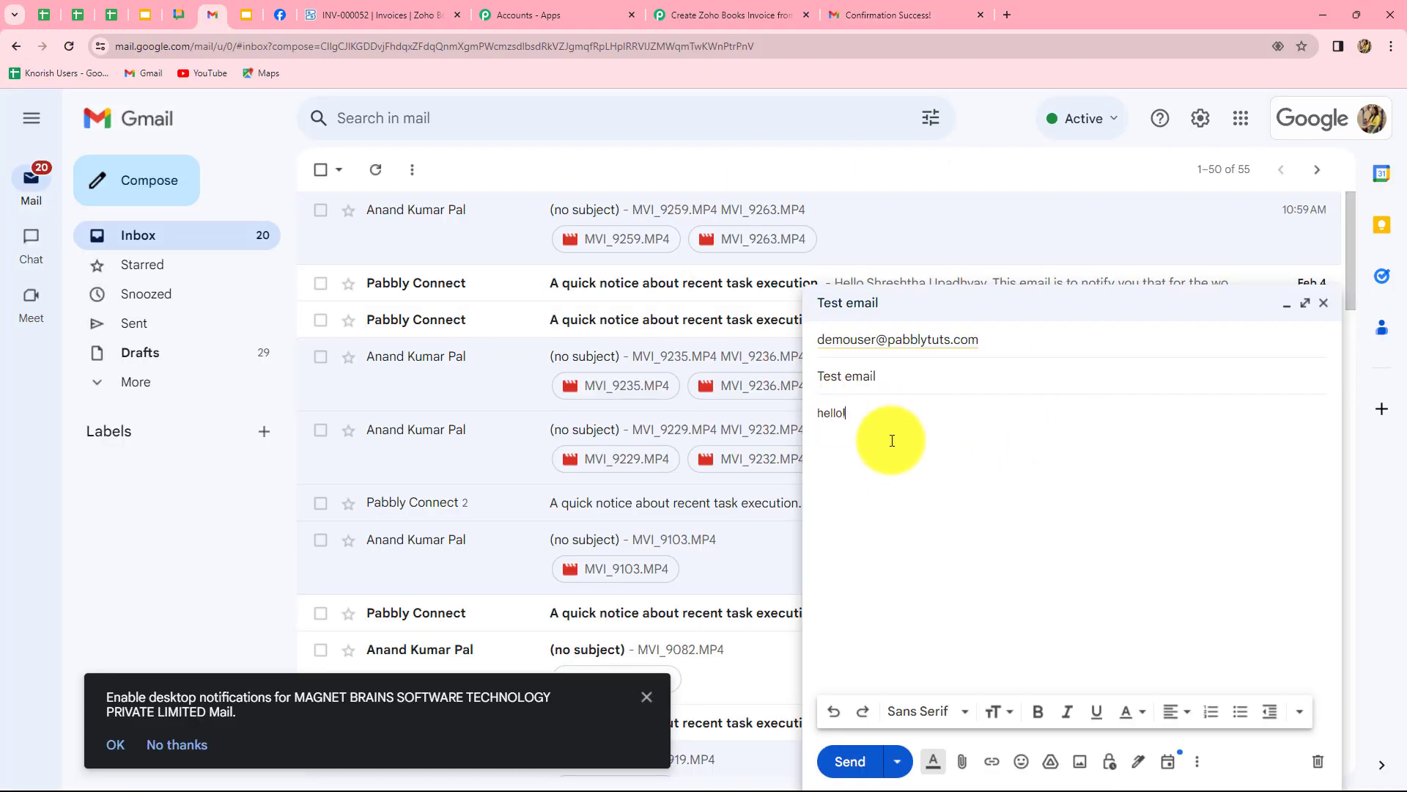
Send the 'Test email' draft with body 'hello'.
{"action": "left_click", "coordinate": [871, 763]}
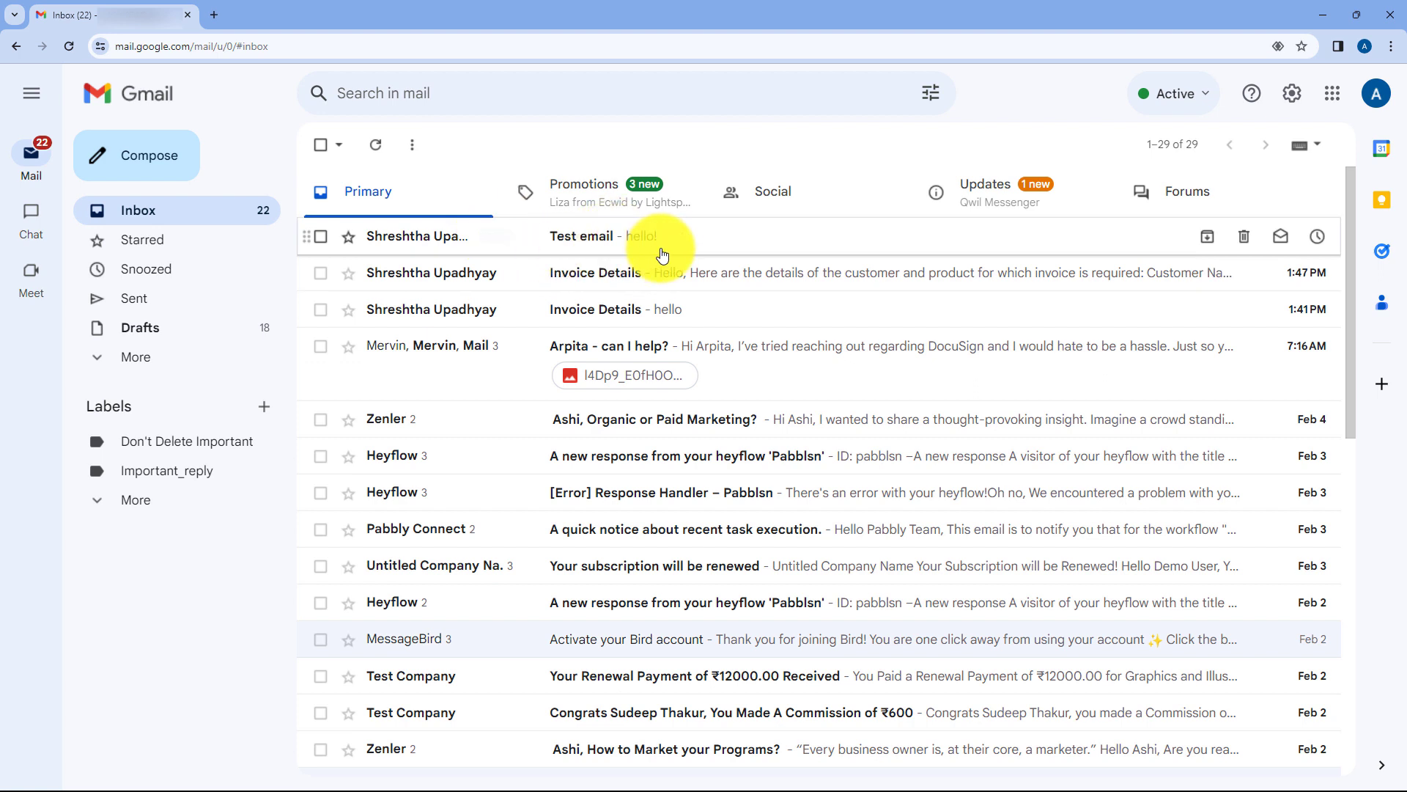
In Gmail's Forwarding and POP/IMAP settings, forward a copy of incoming mail to the pcmailhook address and save.
{"action": "left_click", "coordinate": [1292, 95]}
{"action": "left_click", "coordinate": [1202, 191]}
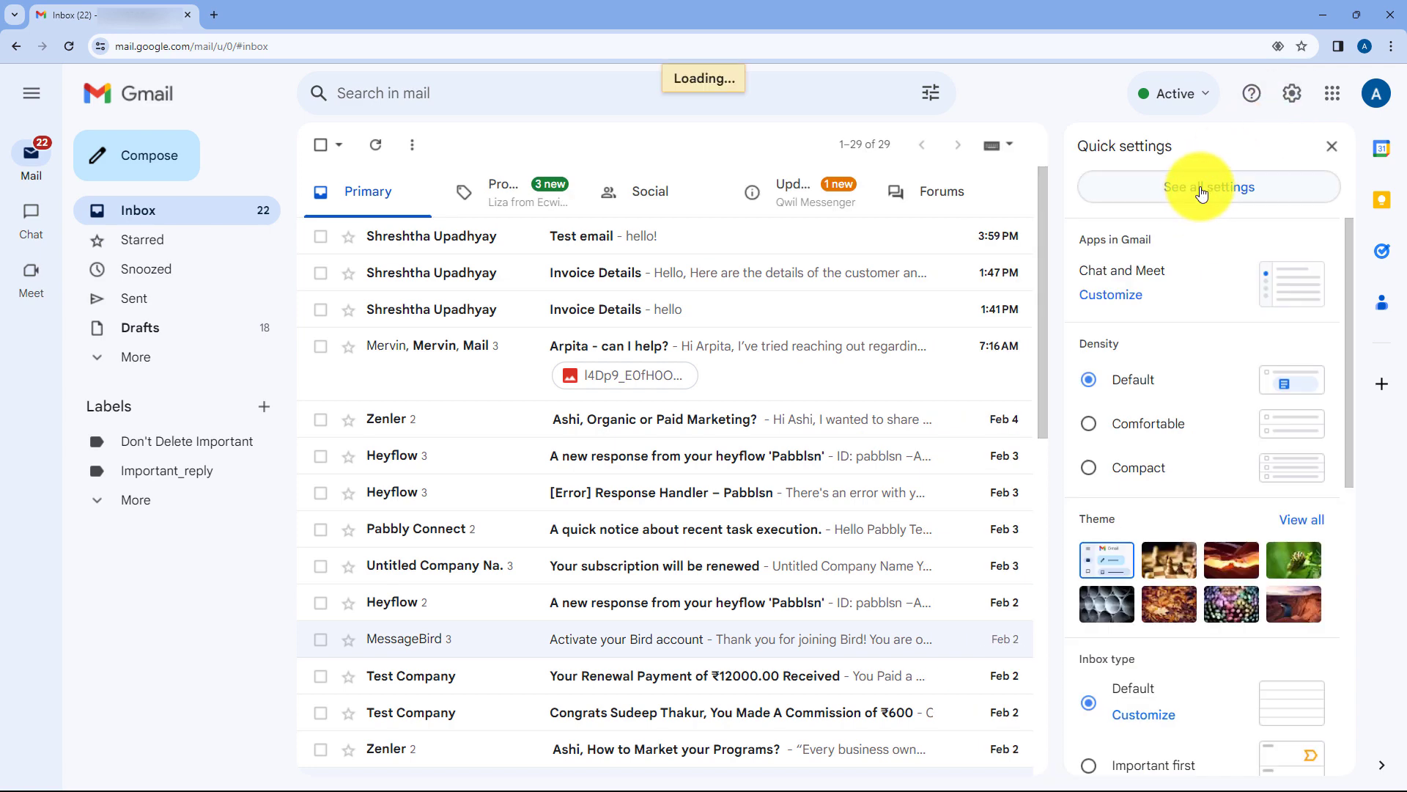
{"action": "left_click", "coordinate": [714, 185]}
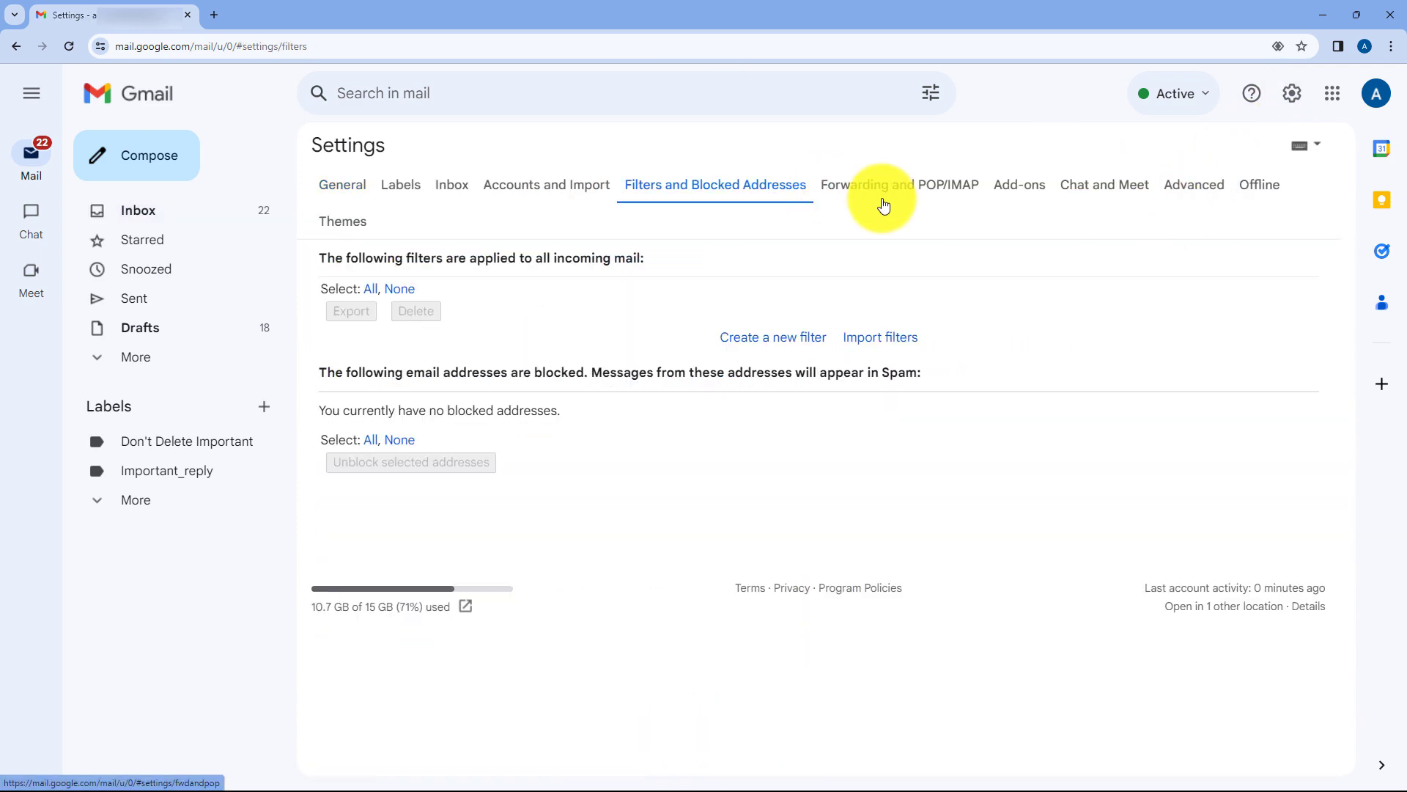
{"action": "left_click", "coordinate": [943, 200]}
{"action": "left_click", "coordinate": [850, 277]}
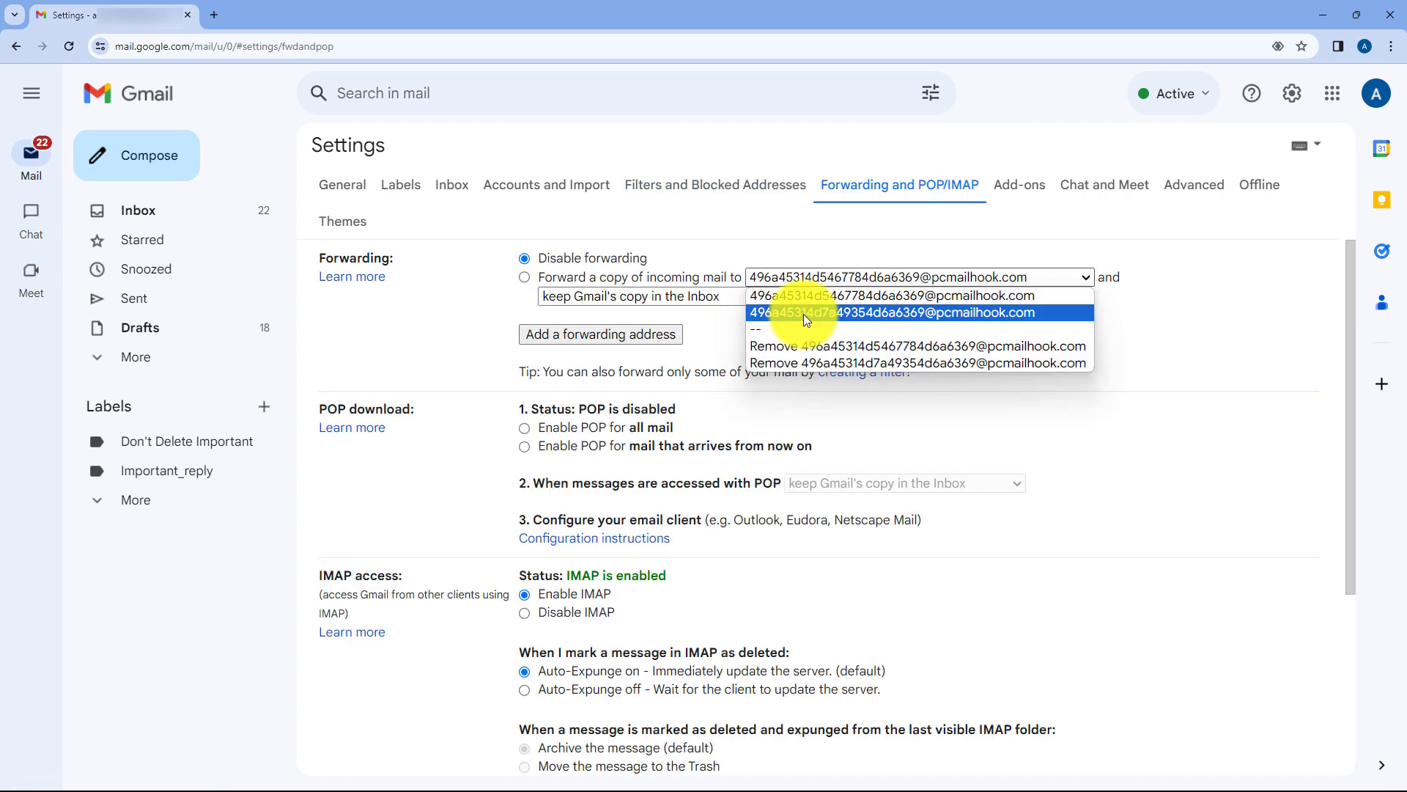
{"action": "left_click", "coordinate": [845, 312]}
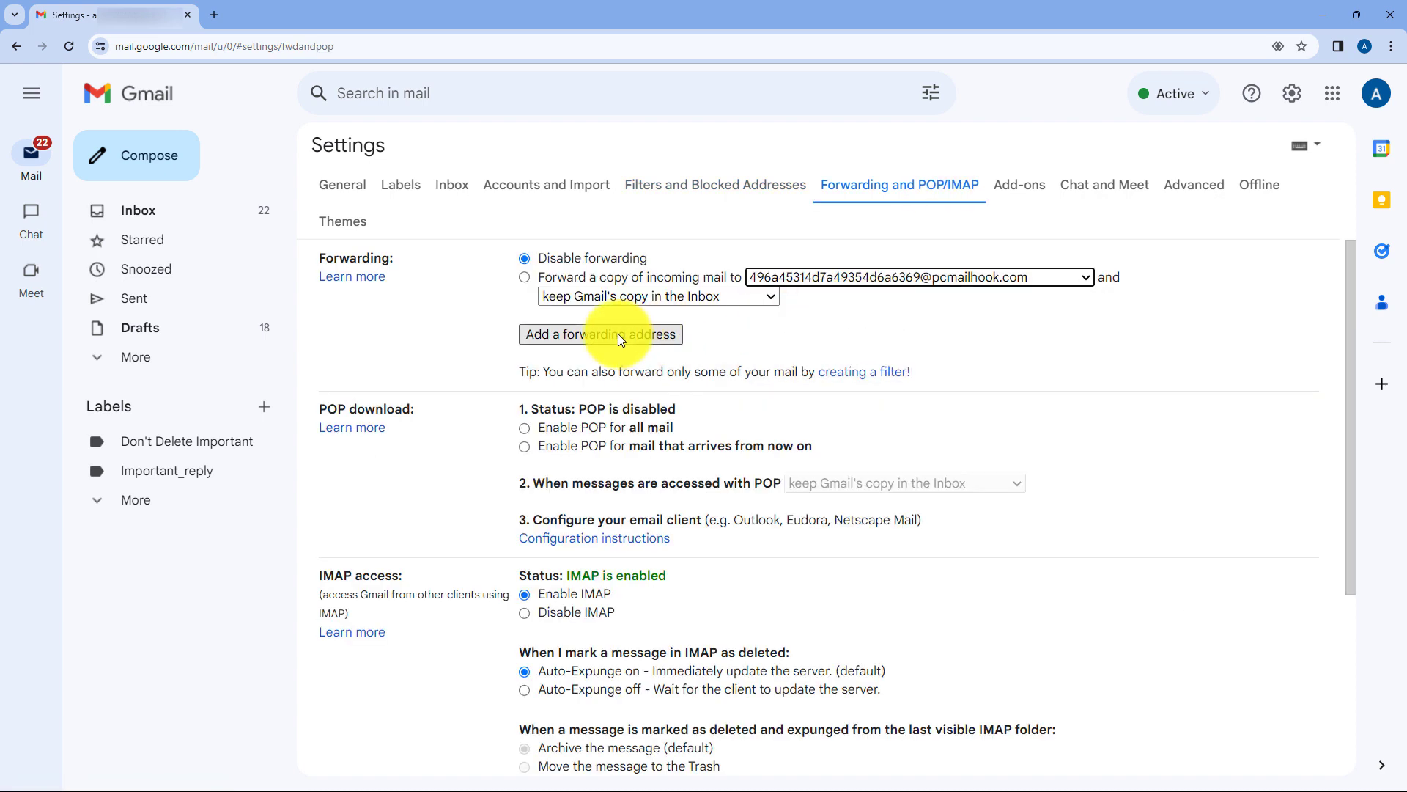
{"action": "left_click", "coordinate": [525, 278]}
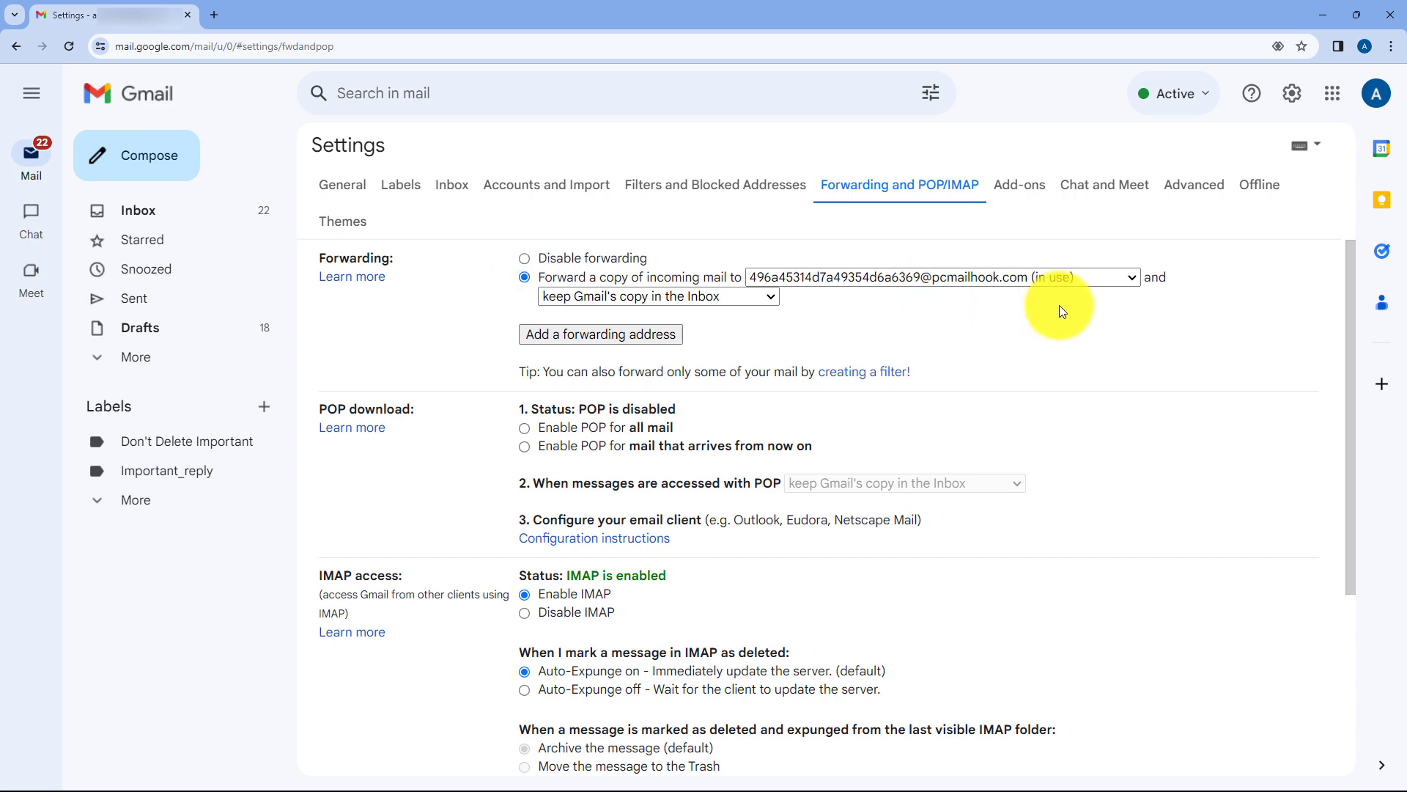
{"action": "scroll", "coordinate": [1033, 377], "scroll_direction": "down", "scroll_amount": 5}
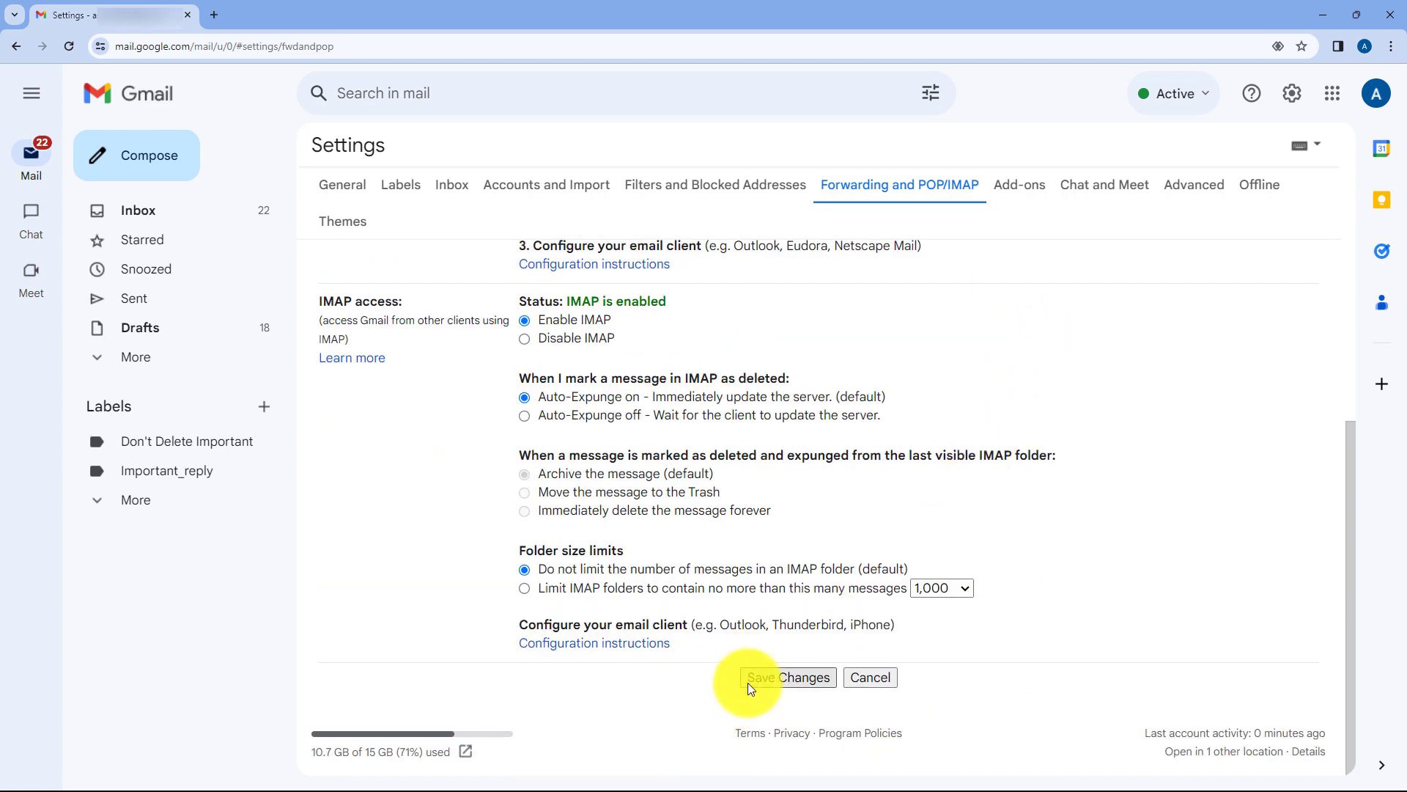
{"action": "left_click", "coordinate": [749, 682]}
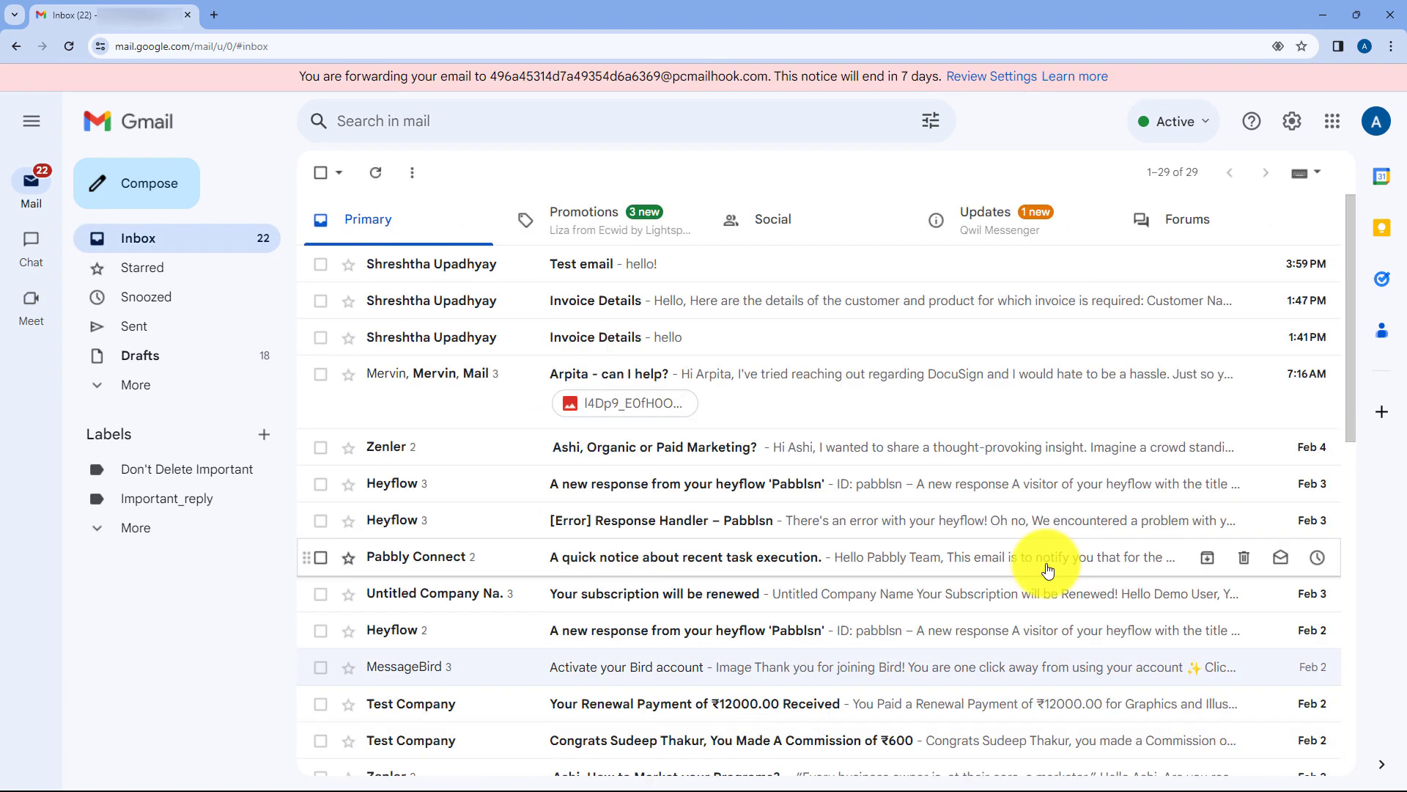
Set the Pabbly workflow to re-capture the Email Parser response.
{"action": "left_click", "coordinate": [1320, 11]}
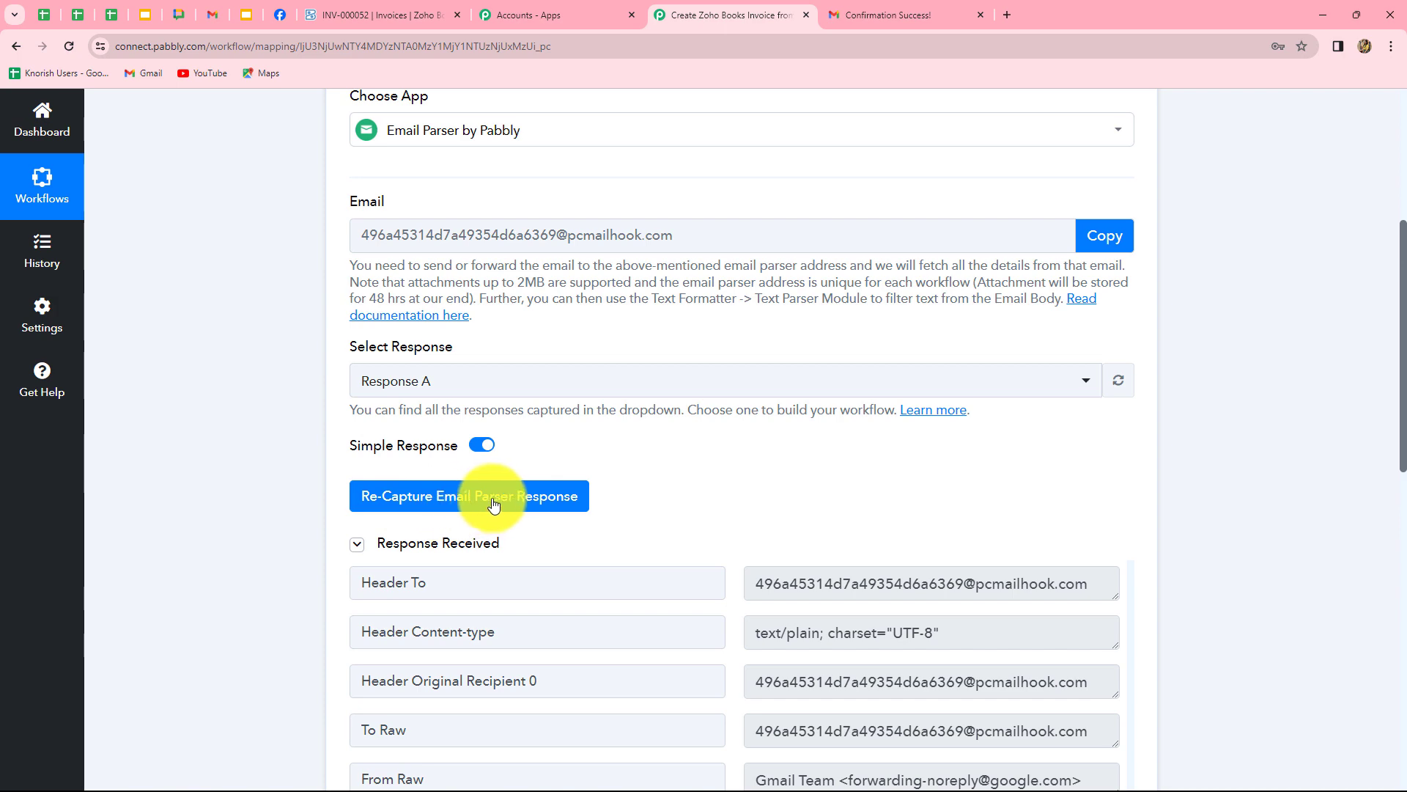
{"action": "left_click", "coordinate": [504, 496]}
{"action": "left_click", "coordinate": [652, 546]}
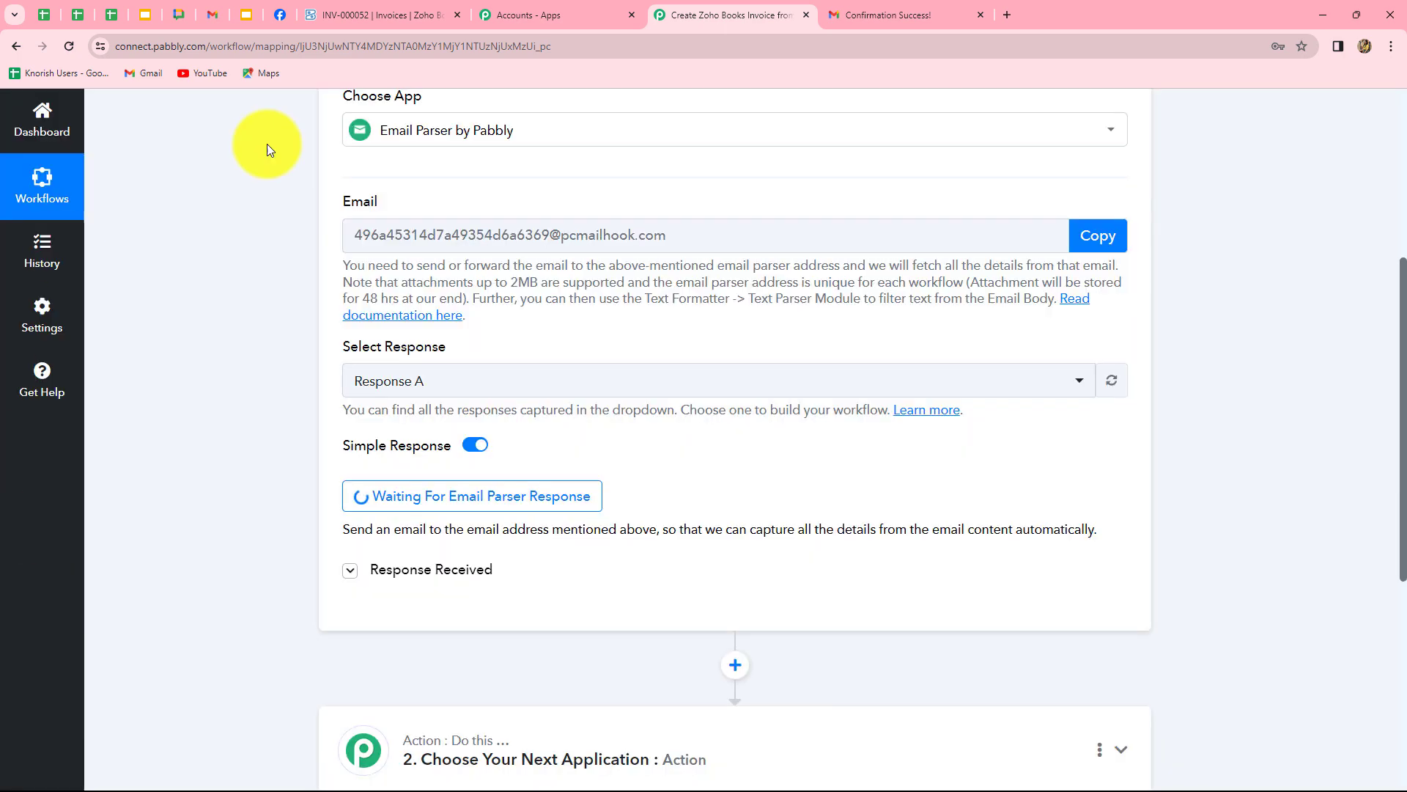
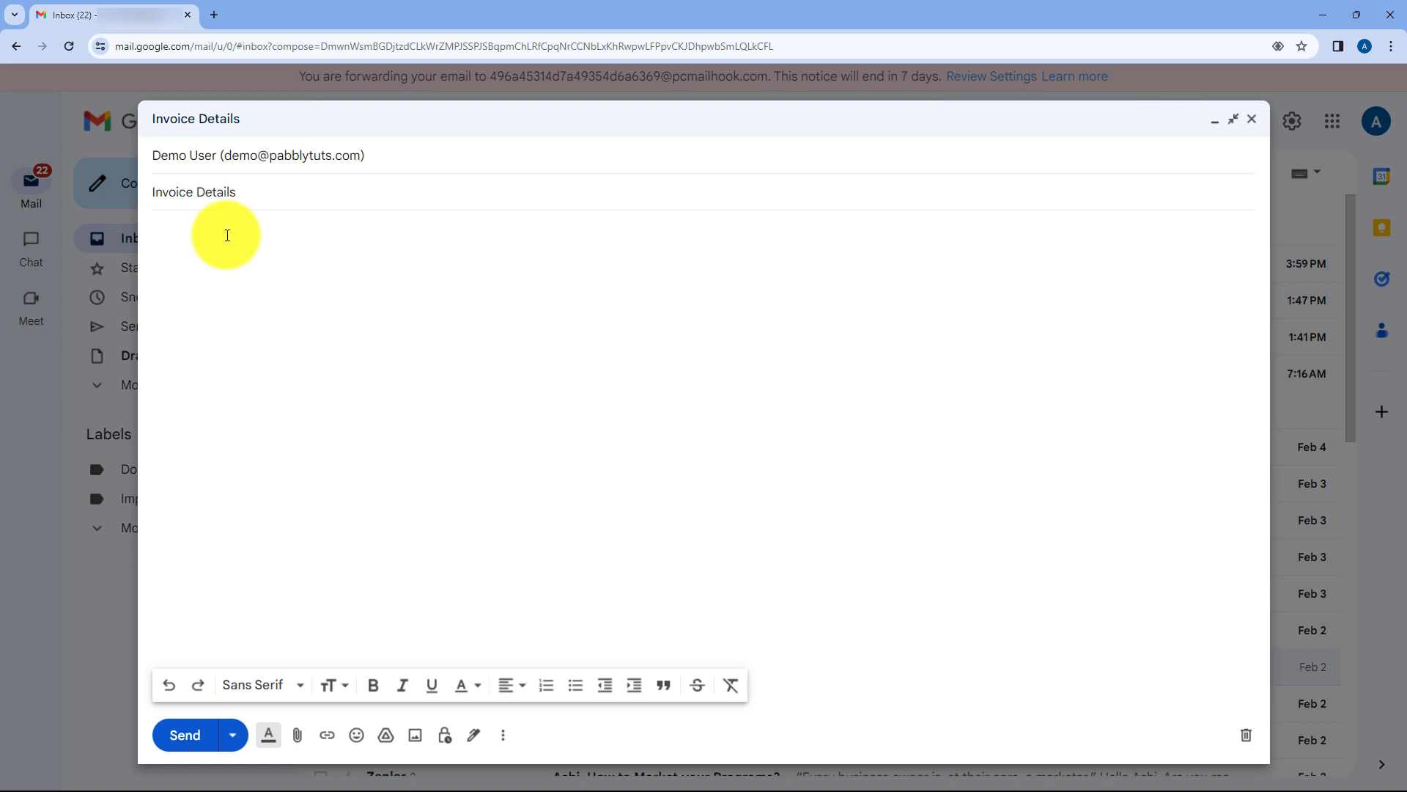
Paste the invoice details template into the body and enter the customer's name and email.
{"action": "left_click", "coordinate": [227, 236]}
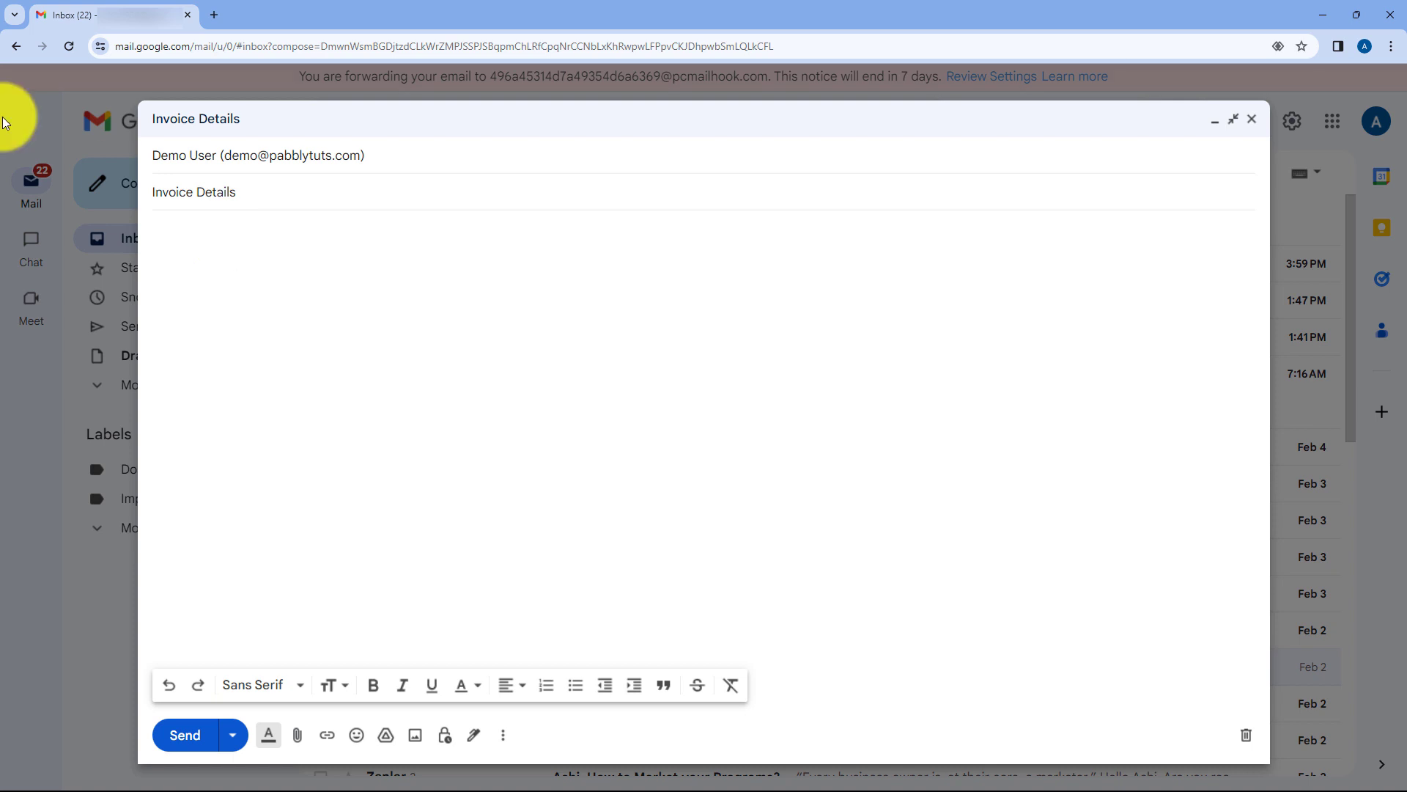
{"action": "type", "text": "H"}
{"action": "type", "text": "ello, Here are the details of the customer and the items purchased for which the invoice is to be generated:  Customer Name: Email: Phone: Product Purchase: Amount:  Regards."}
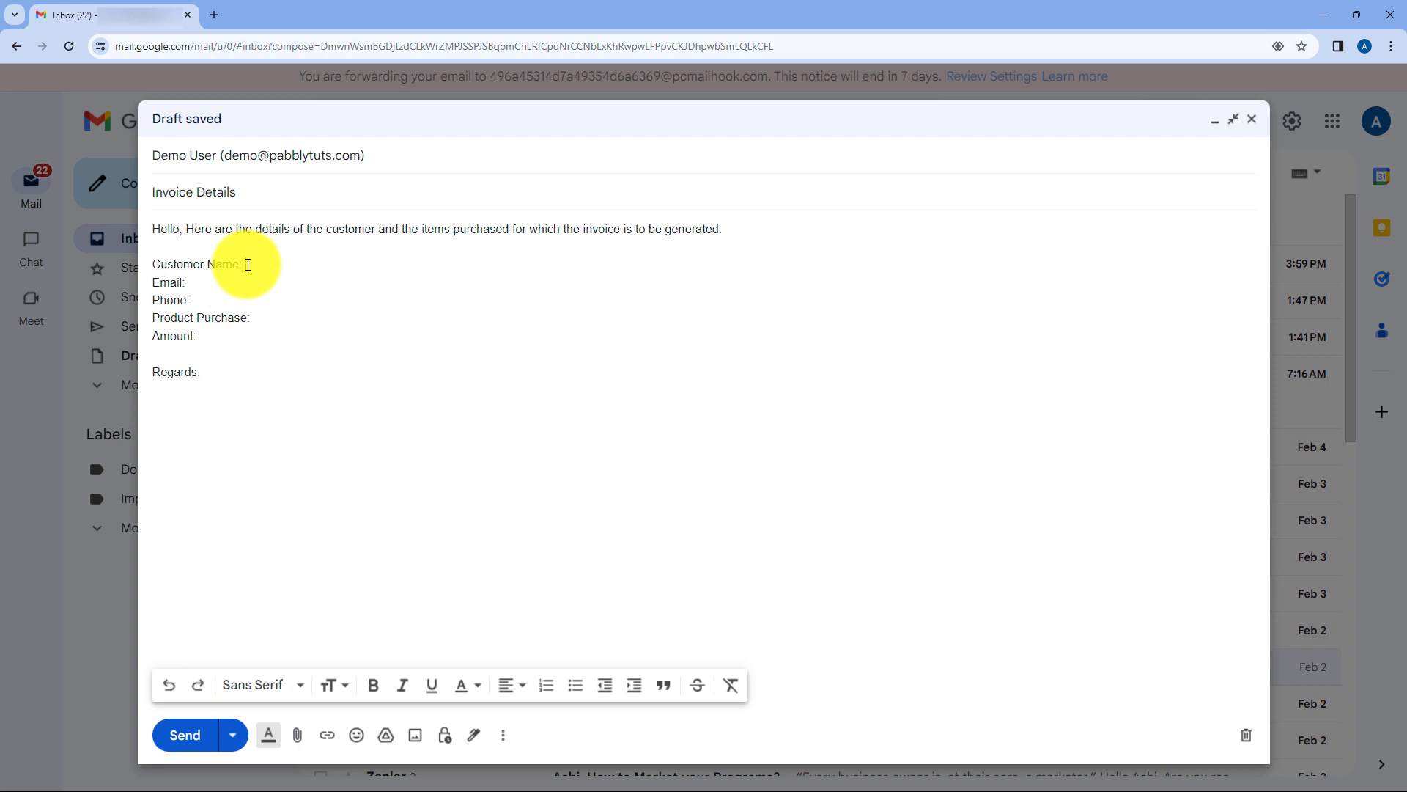
{"action": "type", "text": "Demoo User"}
{"action": "left_click", "coordinate": [204, 297]}
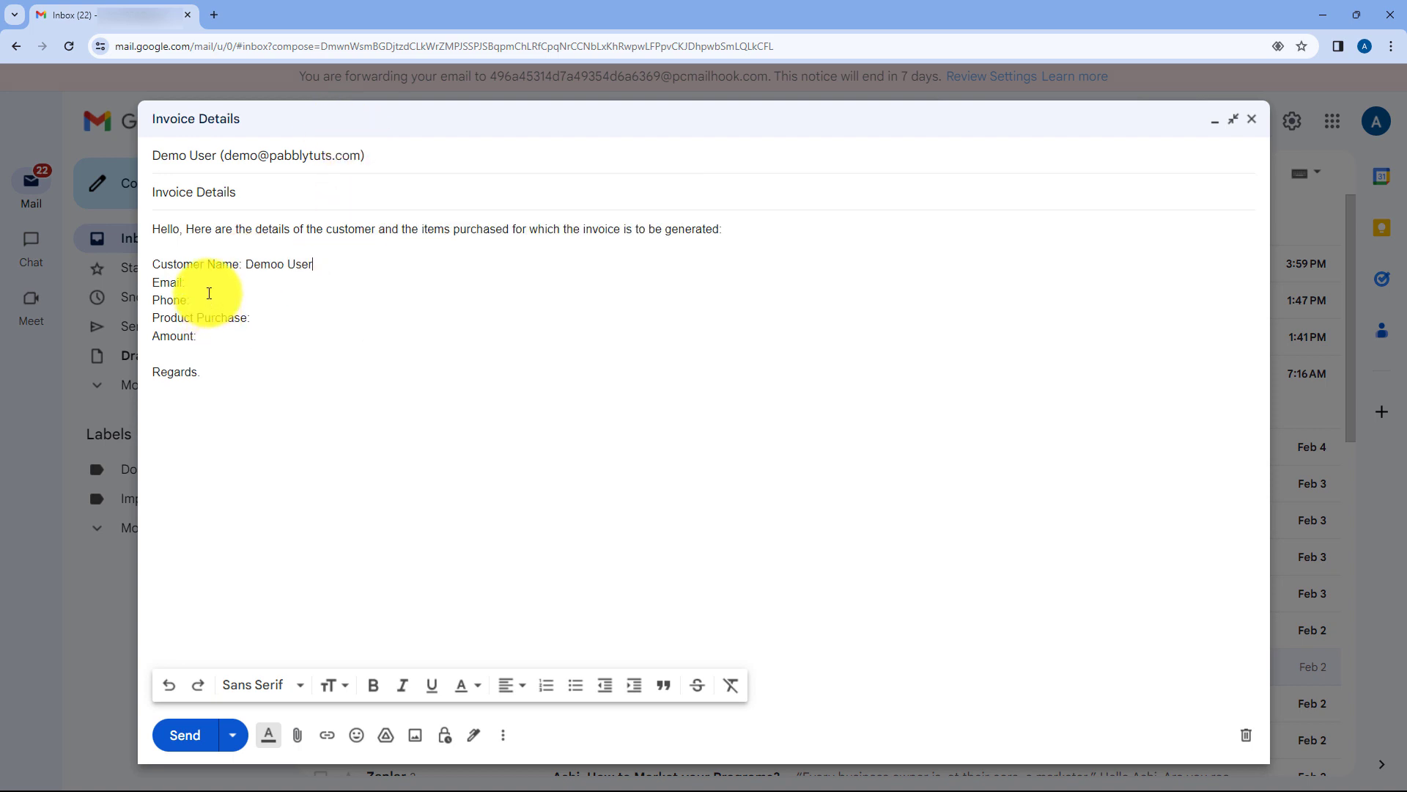
{"action": "left_click", "coordinate": [201, 282]}
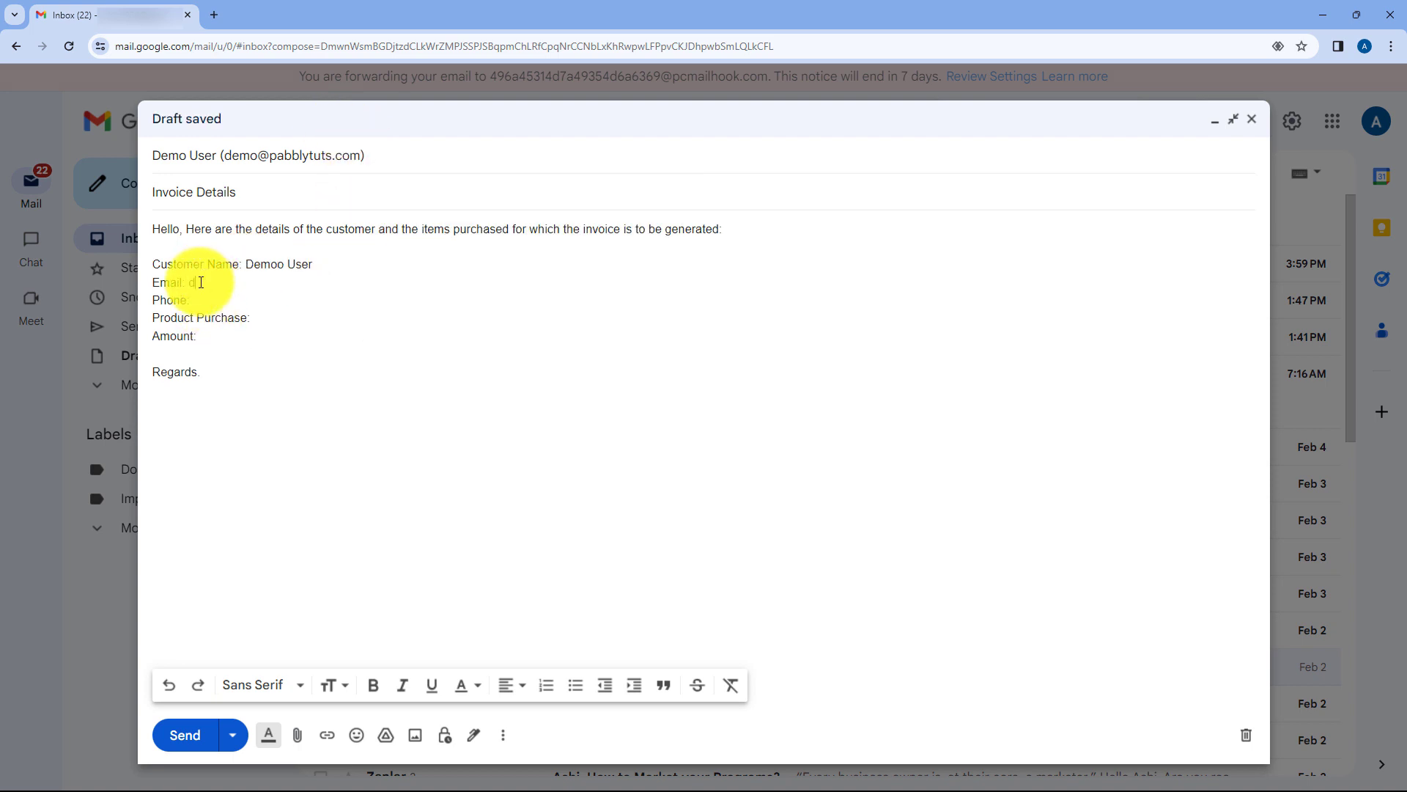
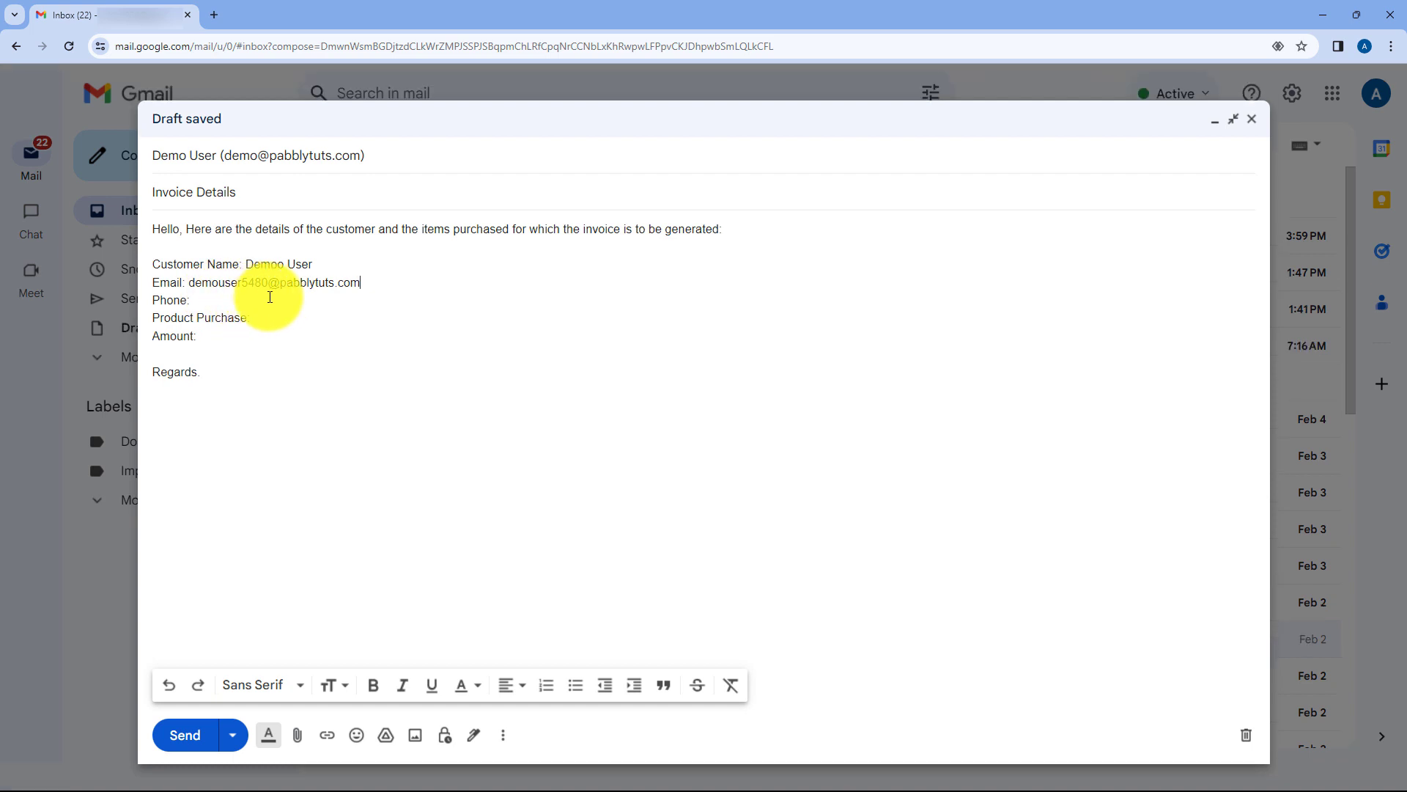
Add the customer's phone number, the LED Bulb product and amount 199, then send the email.
{"action": "left_click", "coordinate": [206, 301]}
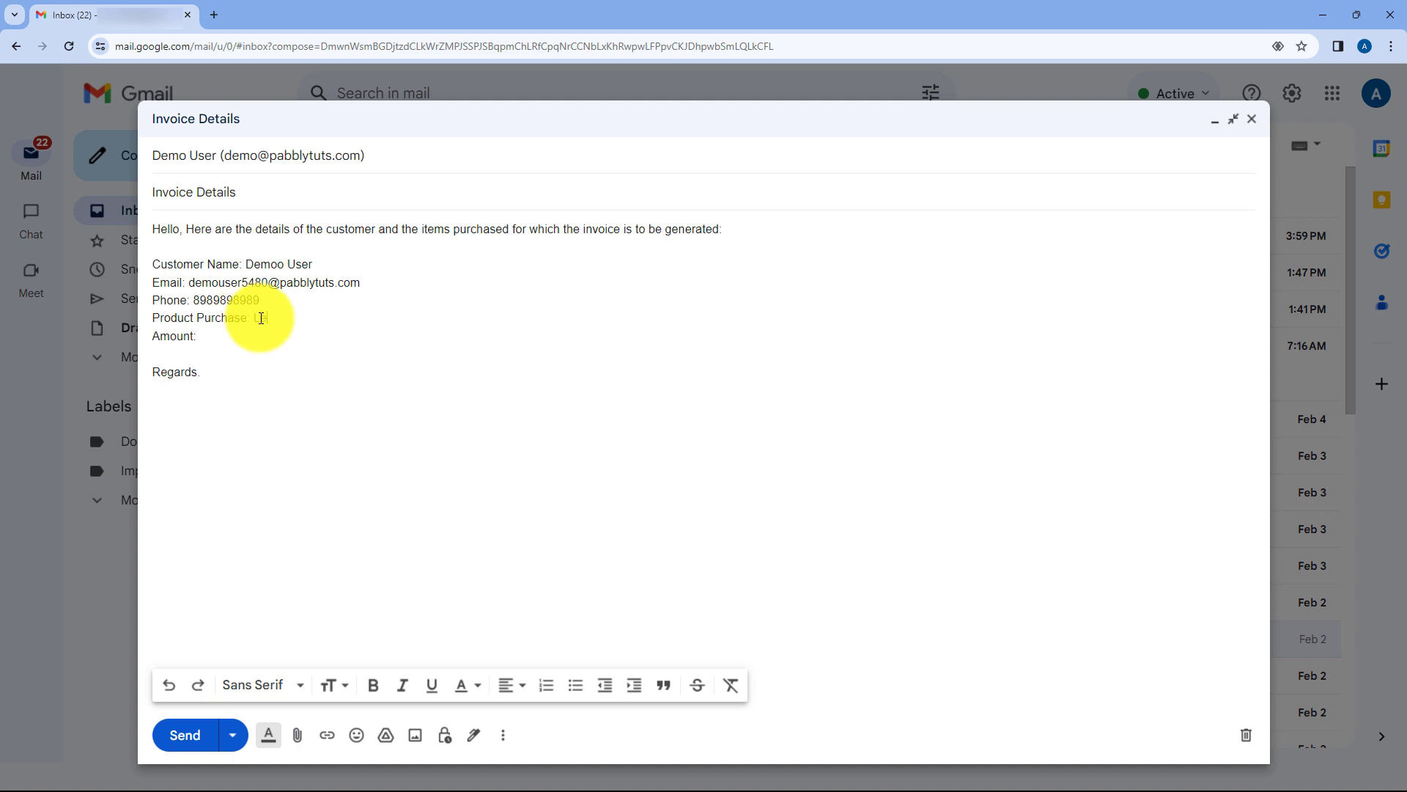
{"action": "left_click", "coordinate": [213, 335]}
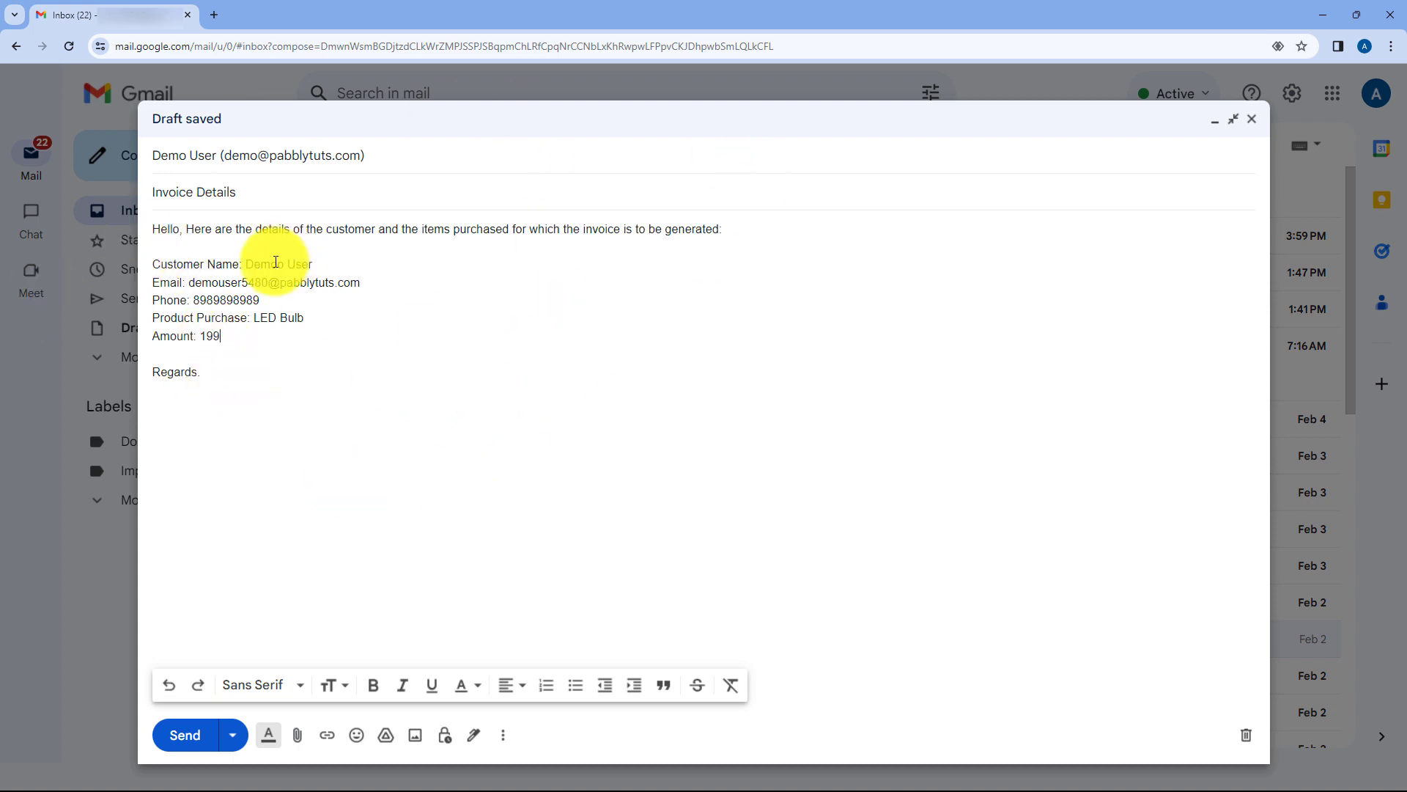
{"action": "left_click", "coordinate": [190, 737]}
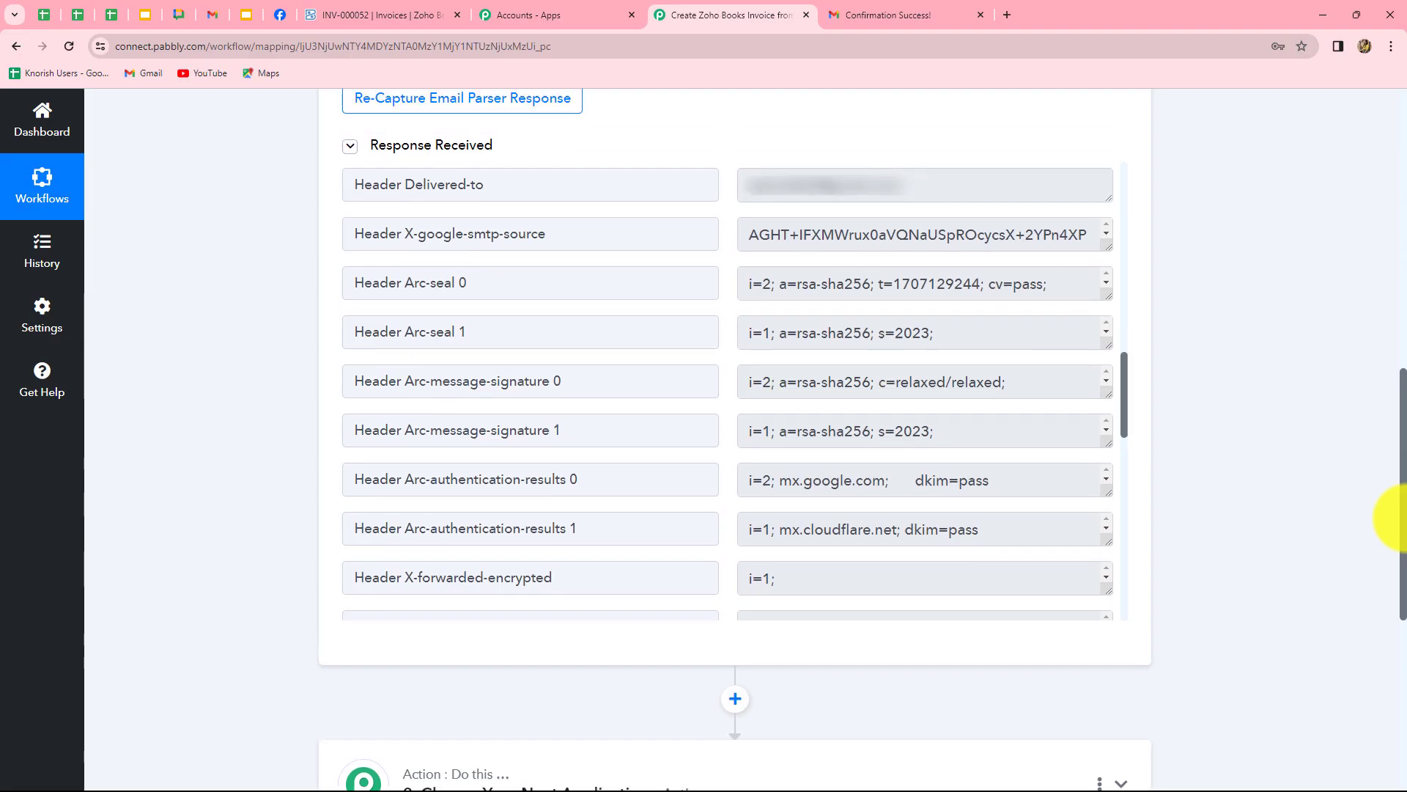
Review the parser's Response Received, enlarging Body Text to read the LED Bulb and Amount 199 lines.
{"action": "scroll", "coordinate": [848, 691], "scroll_direction": "up", "scroll_amount": 3}
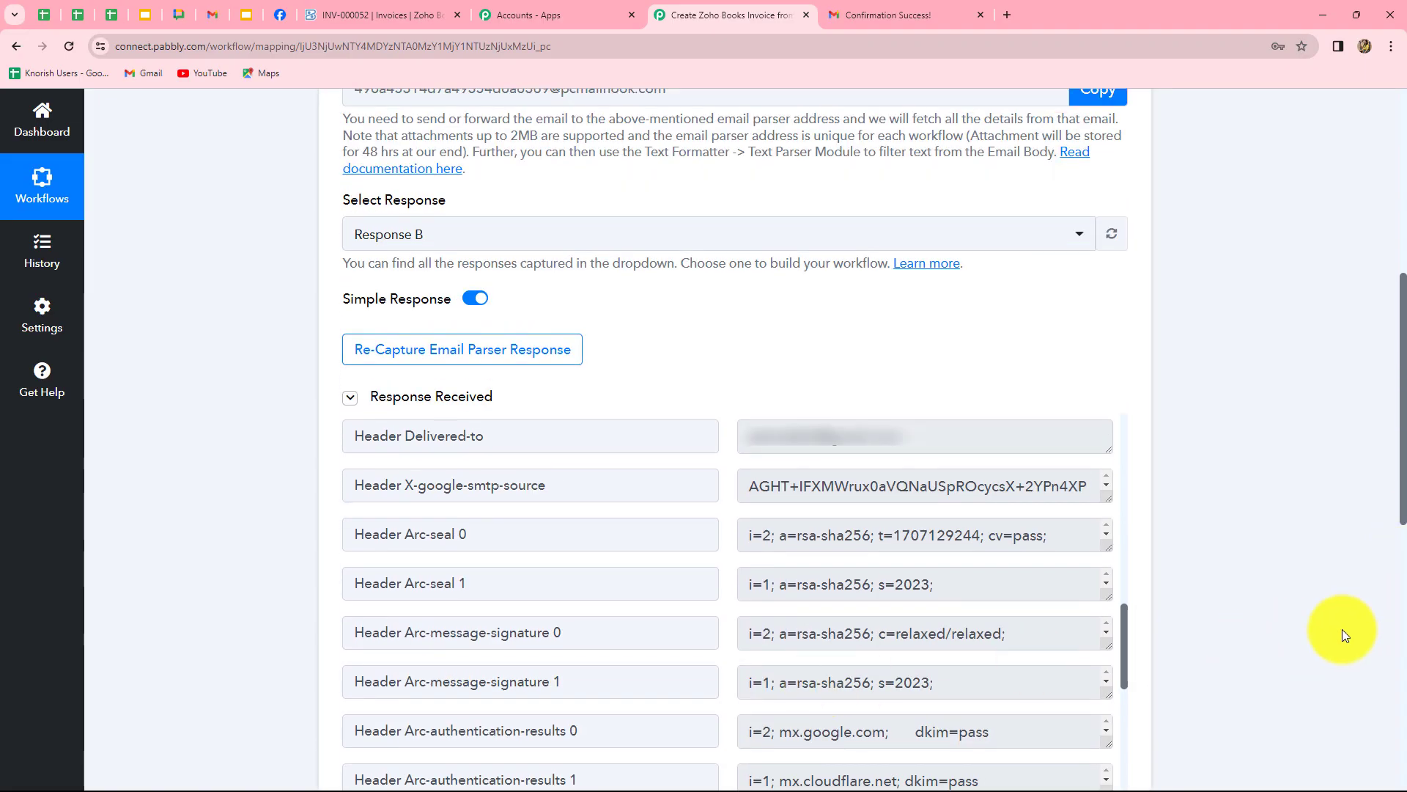
{"action": "scroll", "coordinate": [917, 535], "scroll_direction": "down", "scroll_amount": 3}
{"action": "scroll", "coordinate": [926, 464], "scroll_direction": "down", "scroll_amount": 2}
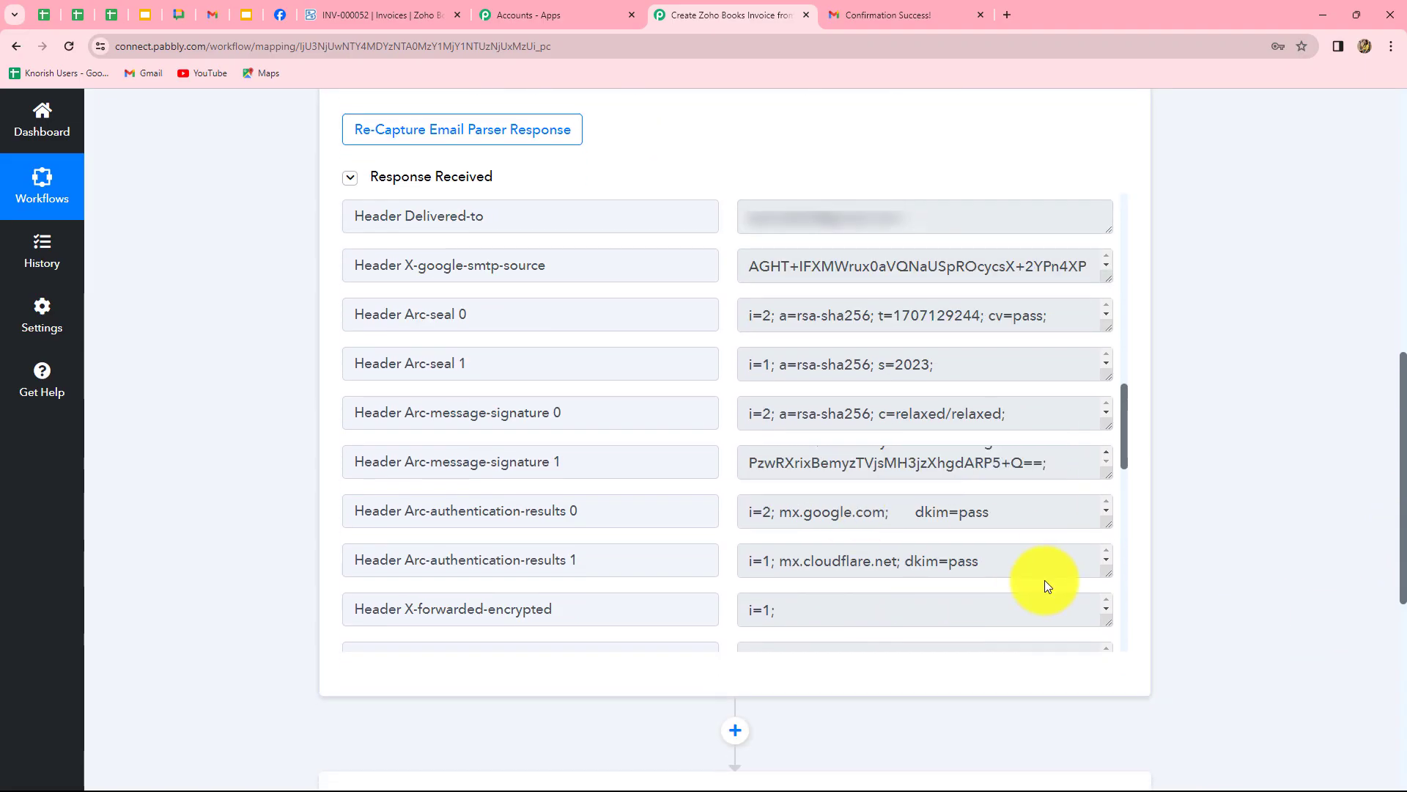
{"action": "scroll", "coordinate": [1045, 582], "scroll_direction": "down", "scroll_amount": 15}
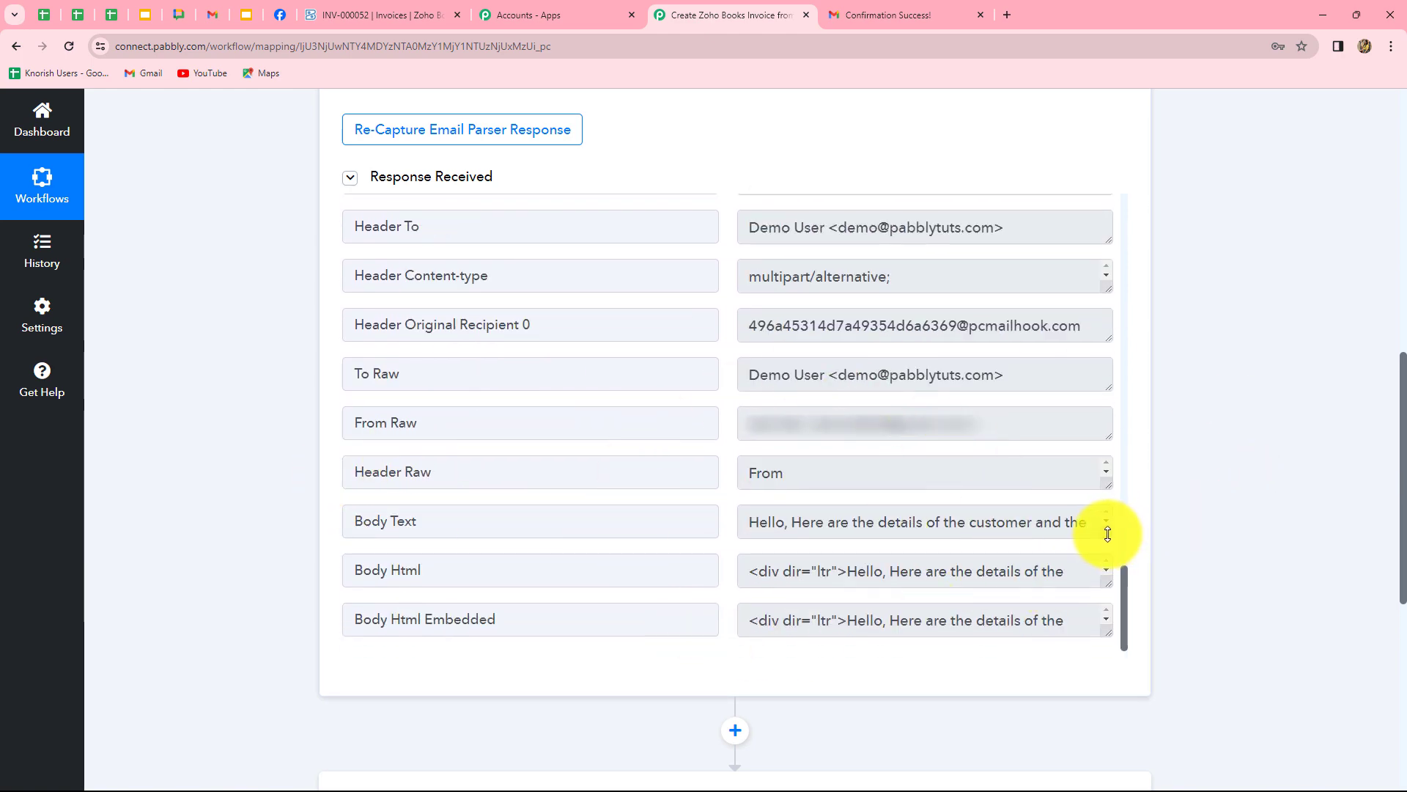
{"action": "left_click_drag", "start_coordinate": [1106, 532], "coordinate": [1041, 587]}
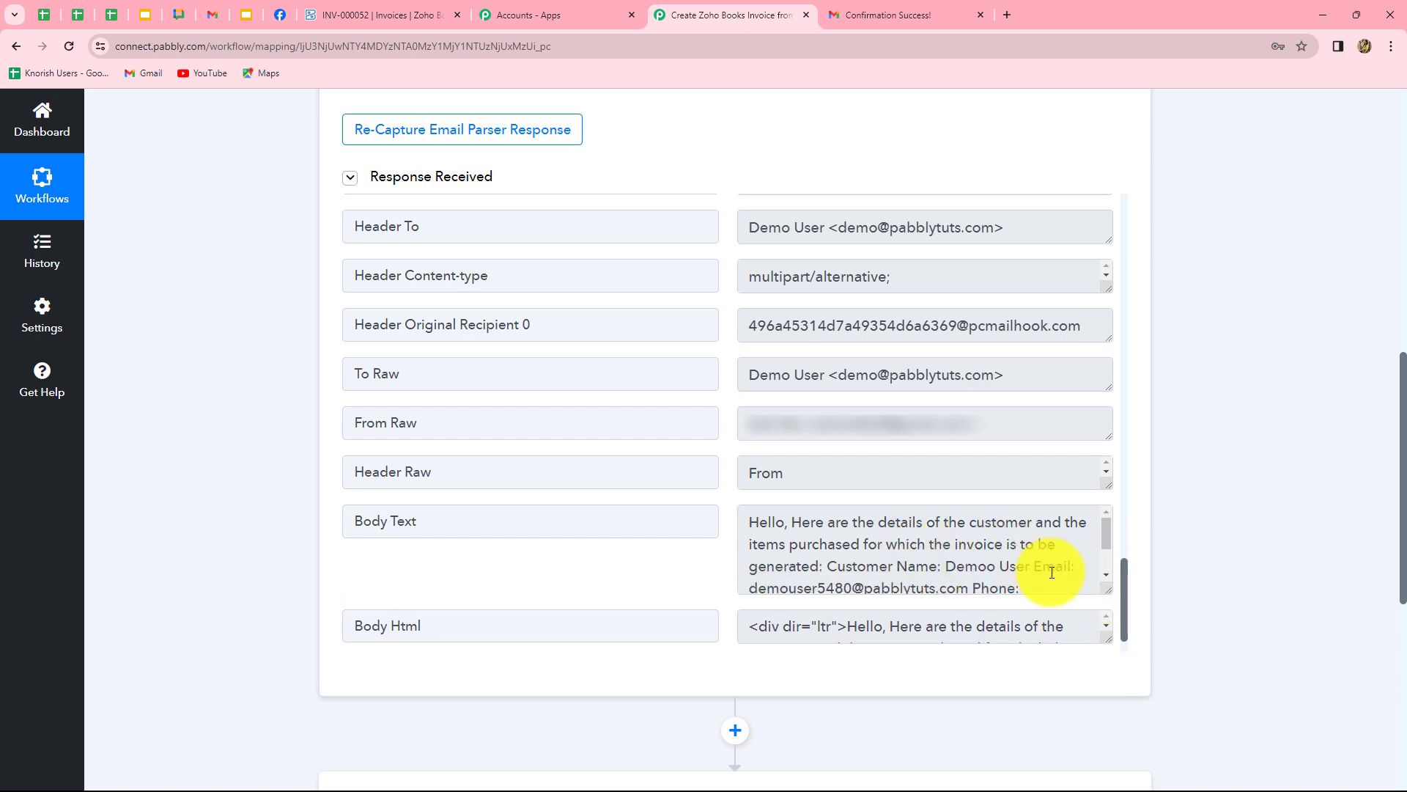
{"action": "scroll", "coordinate": [982, 538], "scroll_direction": "down", "scroll_amount": 1}
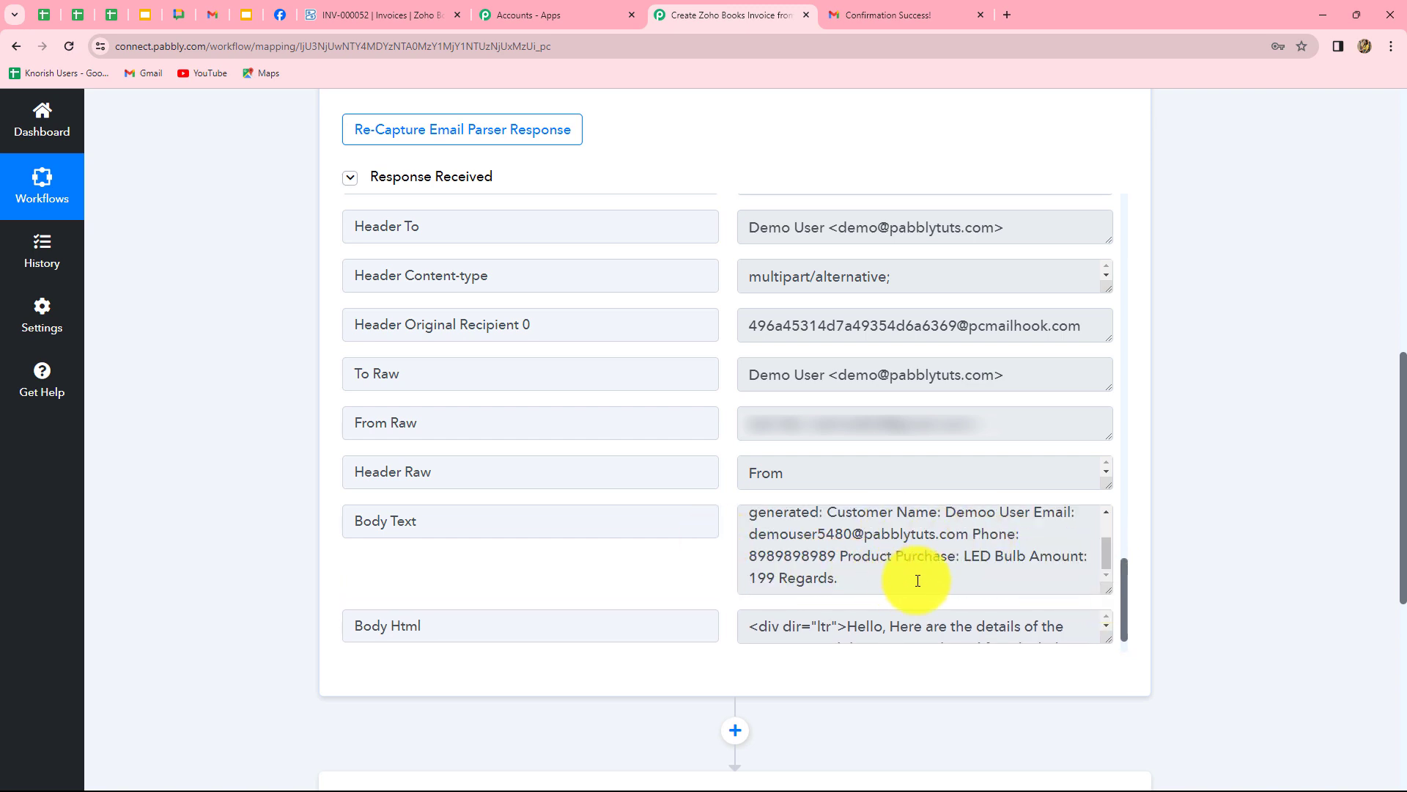
{"action": "scroll", "coordinate": [986, 559], "scroll_direction": "down", "scroll_amount": 1}
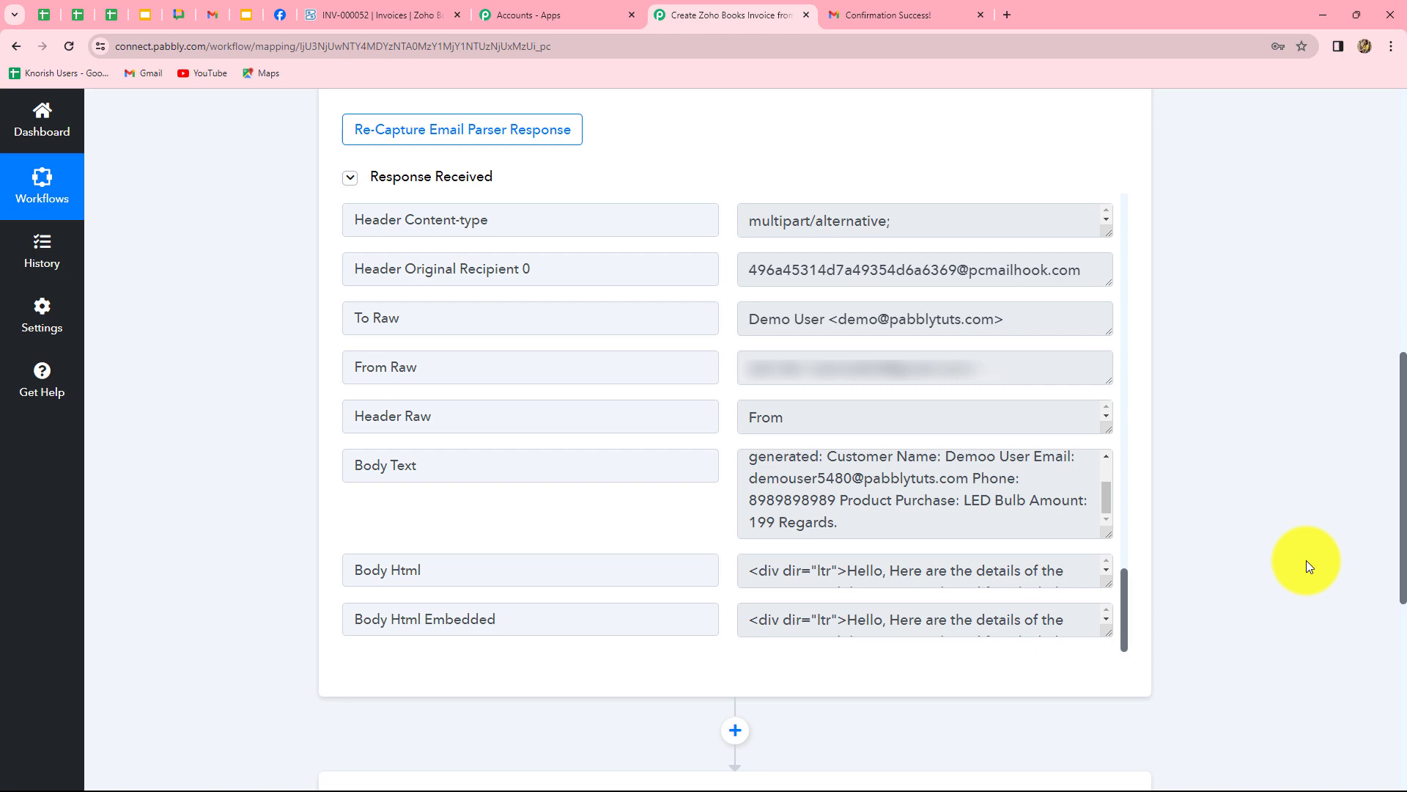
{"action": "scroll", "coordinate": [1309, 565], "scroll_direction": "down", "scroll_amount": 5}
{"action": "scroll", "coordinate": [1308, 564], "scroll_direction": "up", "scroll_amount": 3}
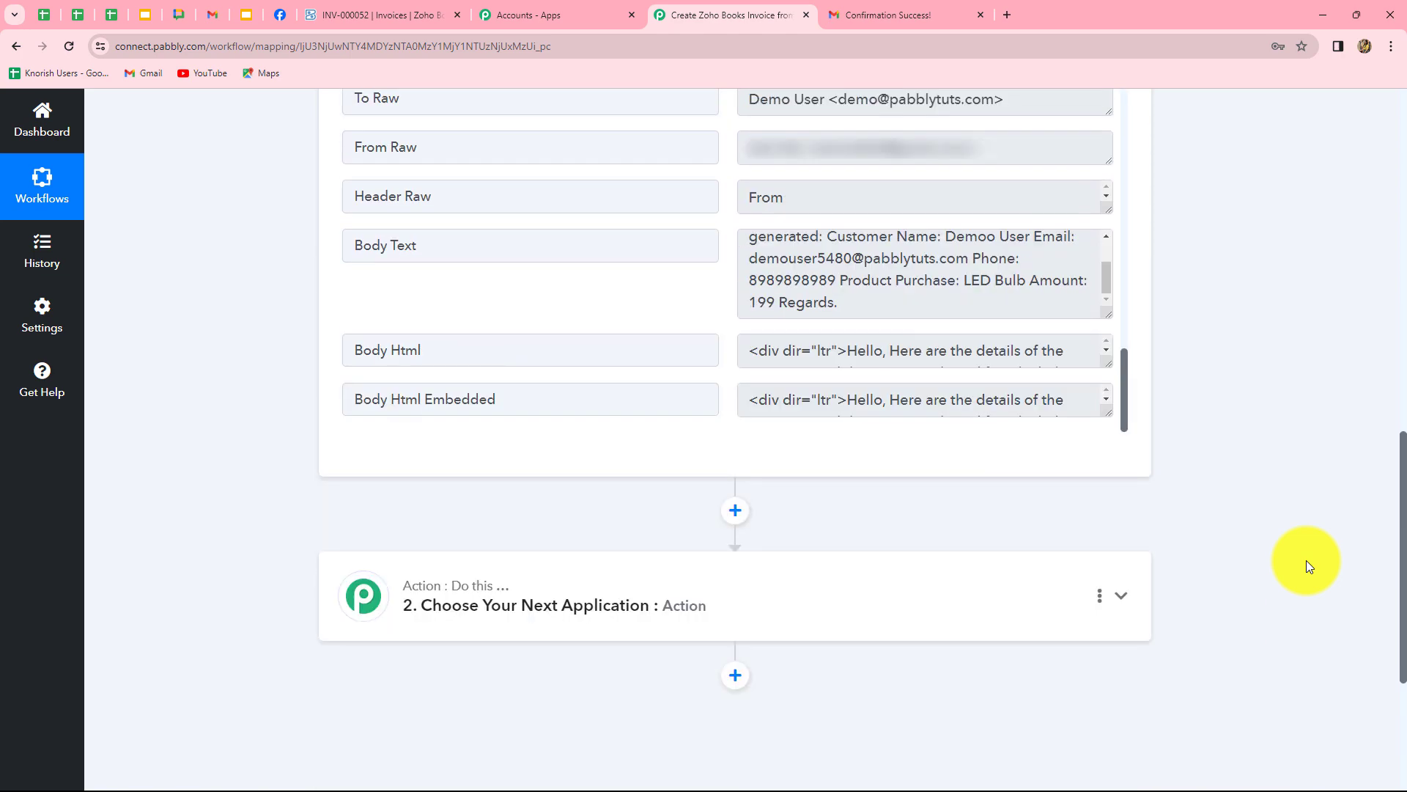
{"action": "scroll", "coordinate": [1307, 560], "scroll_direction": "up", "scroll_amount": 2}
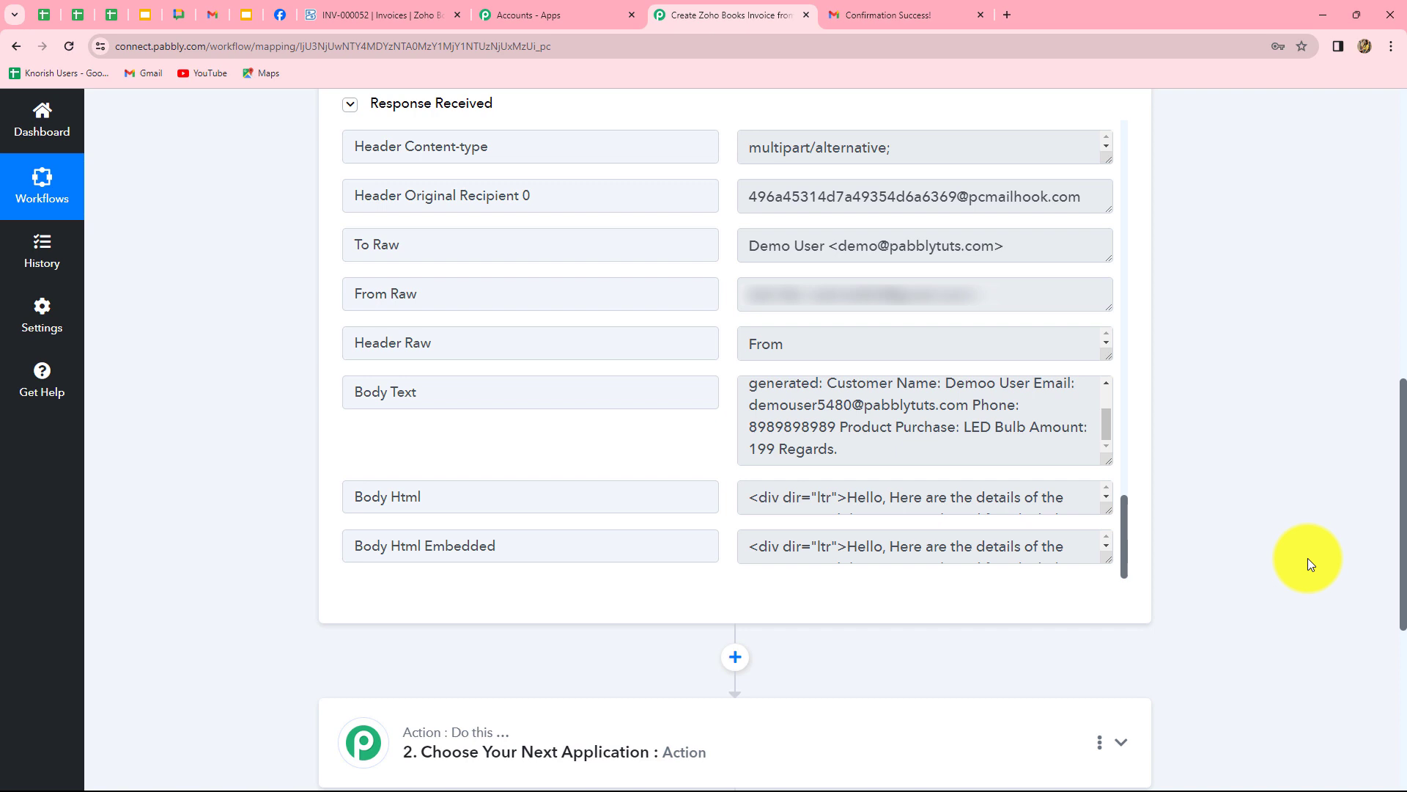
{"action": "scroll", "coordinate": [1258, 511], "scroll_direction": "down", "scroll_amount": 5}
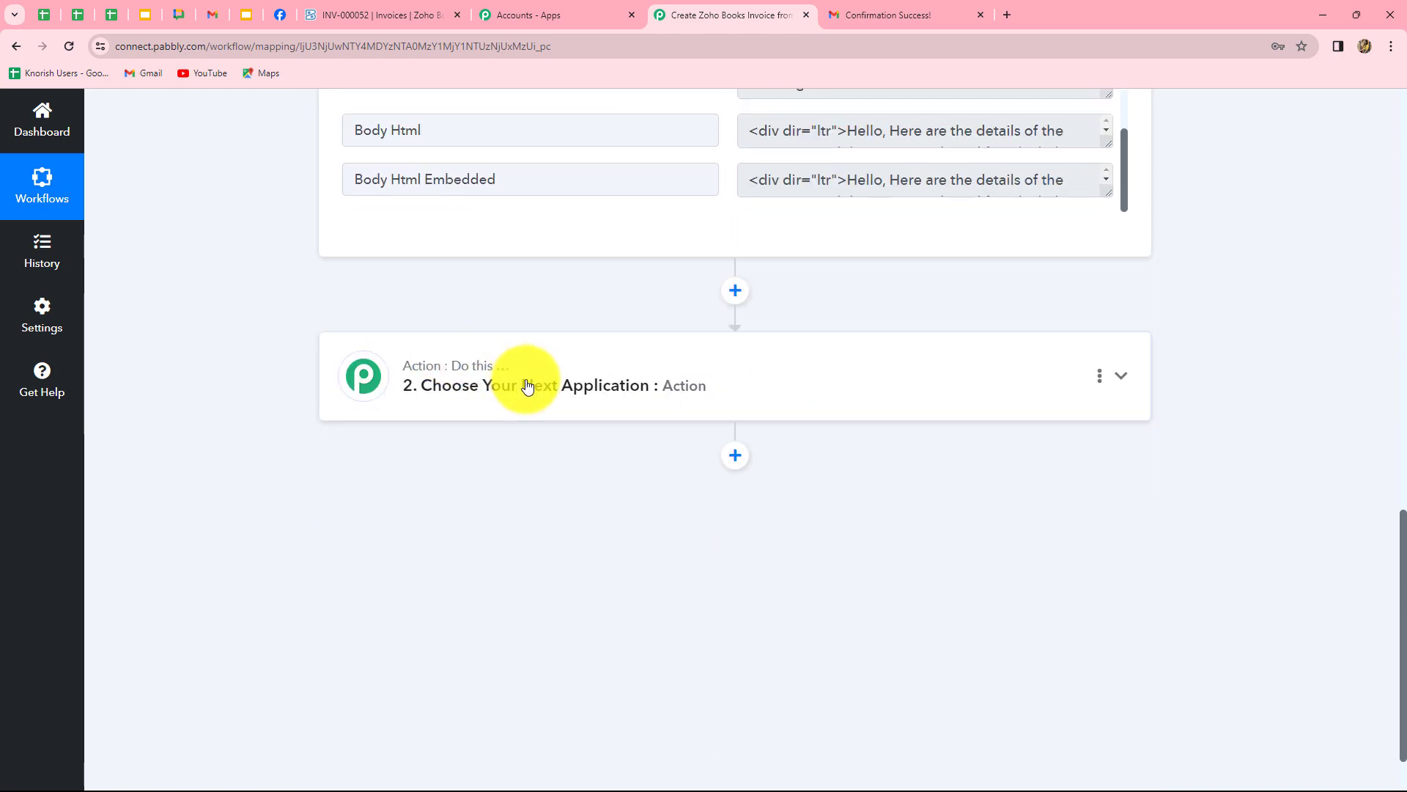
Add a Filter by Pabbly step using the Filter Values action and connect it.
{"action": "left_click", "coordinate": [528, 383]}
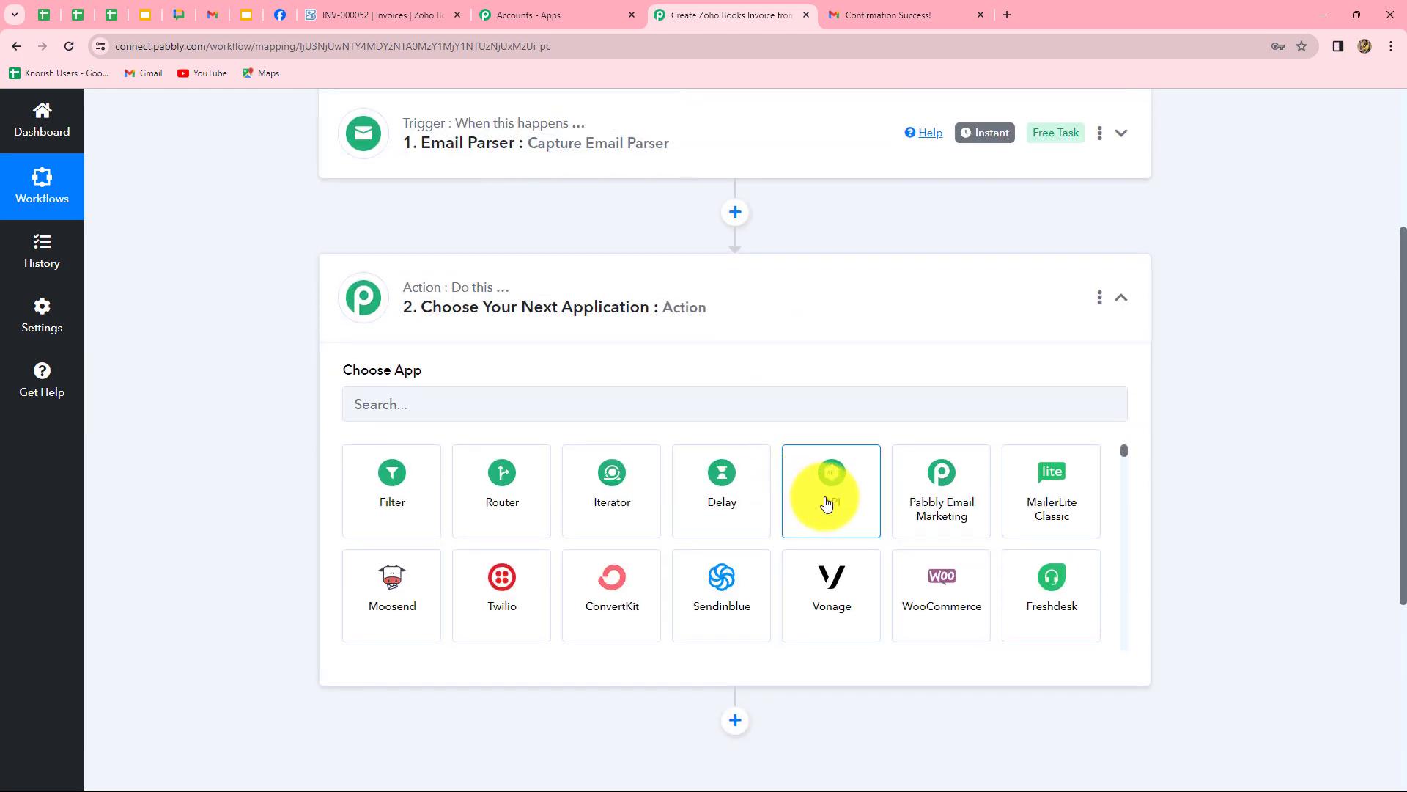
{"action": "left_click", "coordinate": [396, 498]}
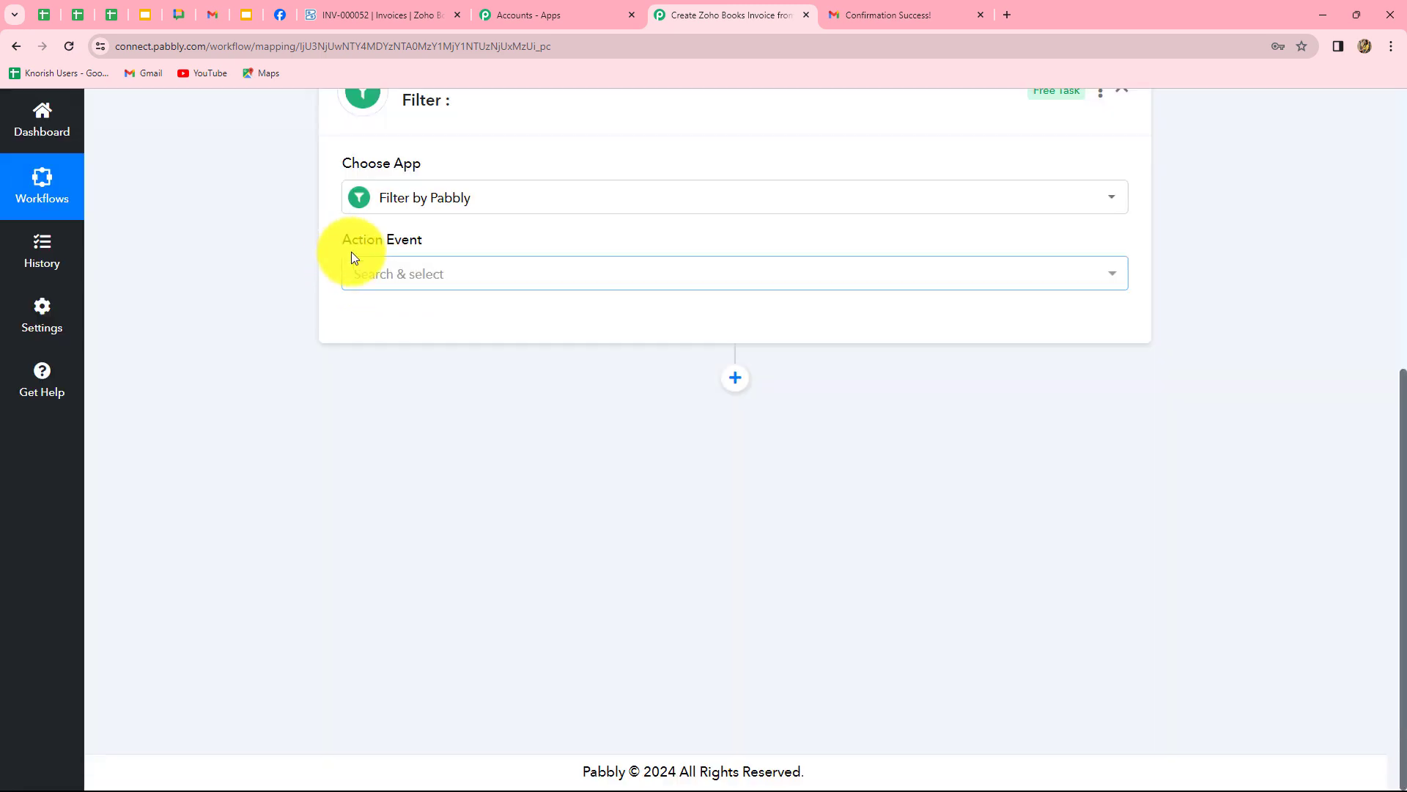
{"action": "left_click", "coordinate": [359, 272]}
{"action": "left_click", "coordinate": [424, 377]}
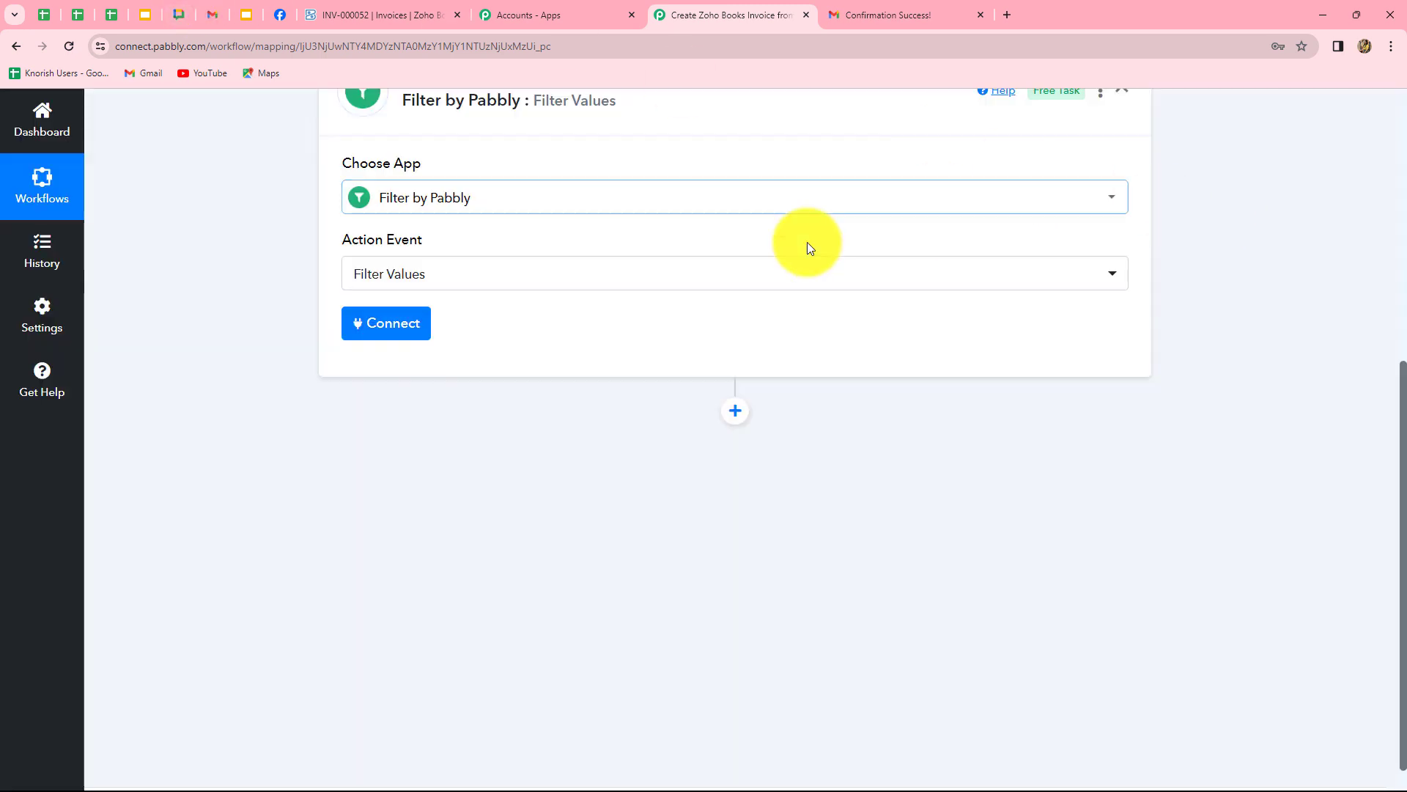
{"action": "left_click", "coordinate": [369, 327]}
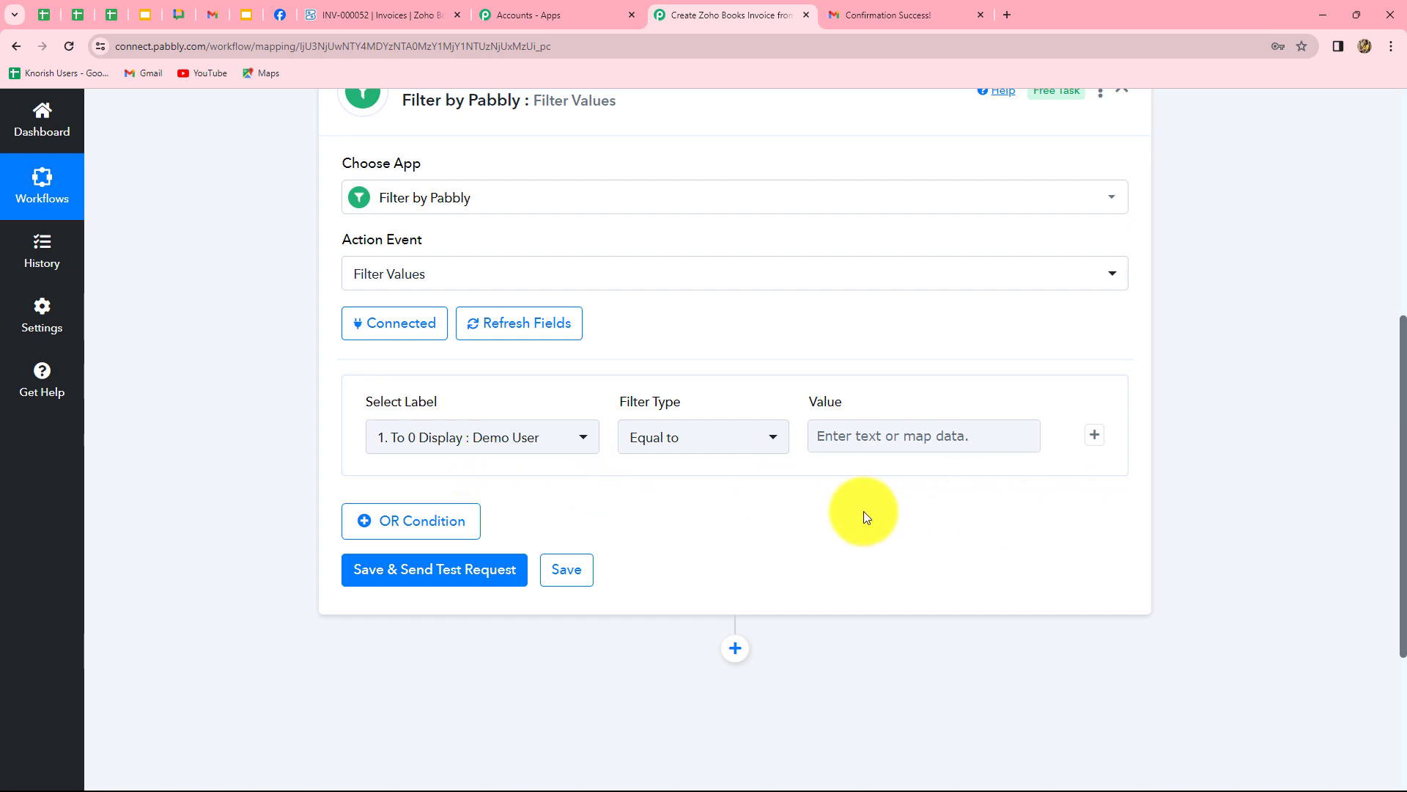
Set the filter condition to Subject contains 'Invoice'.
{"action": "left_click", "coordinate": [516, 440]}
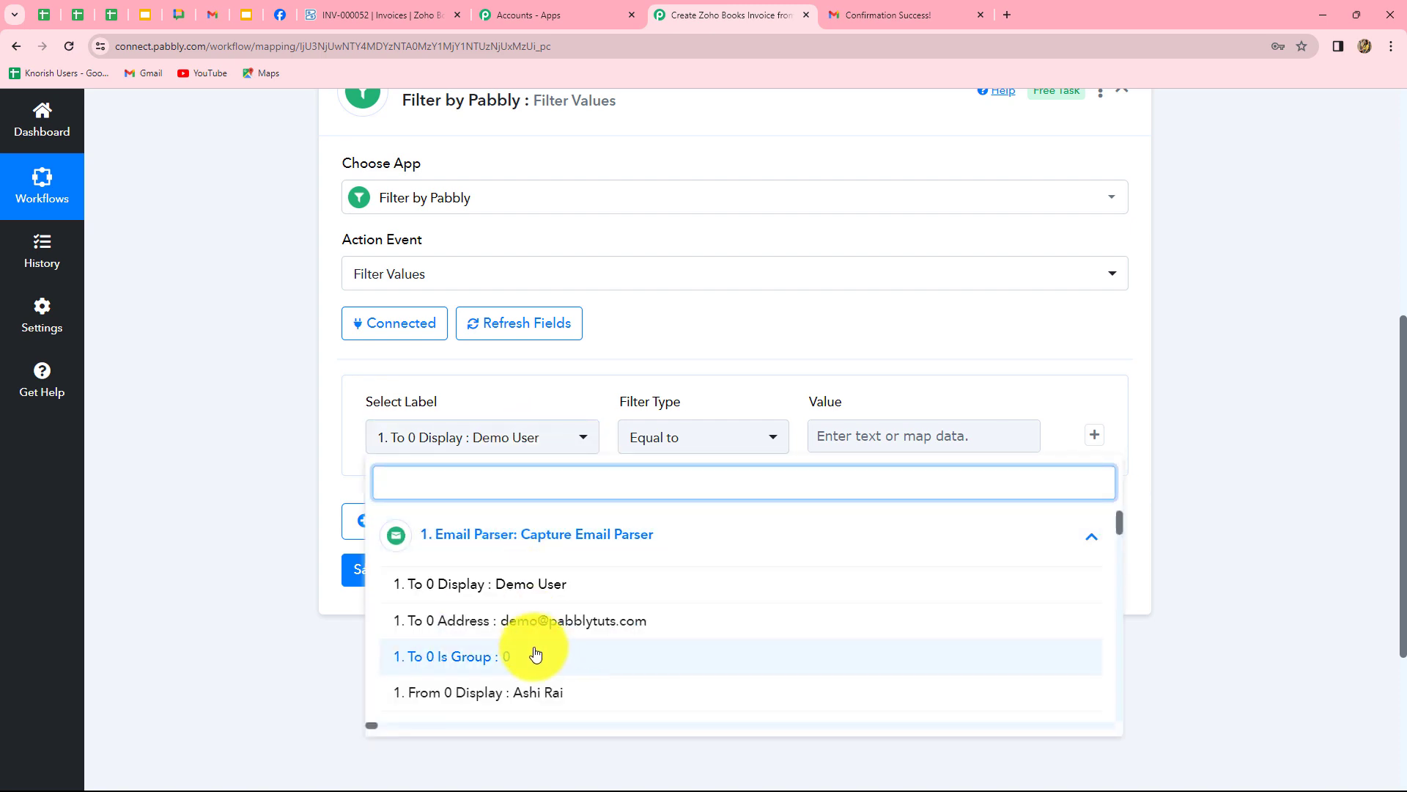
{"action": "scroll", "coordinate": [557, 656], "scroll_direction": "down", "scroll_amount": 3}
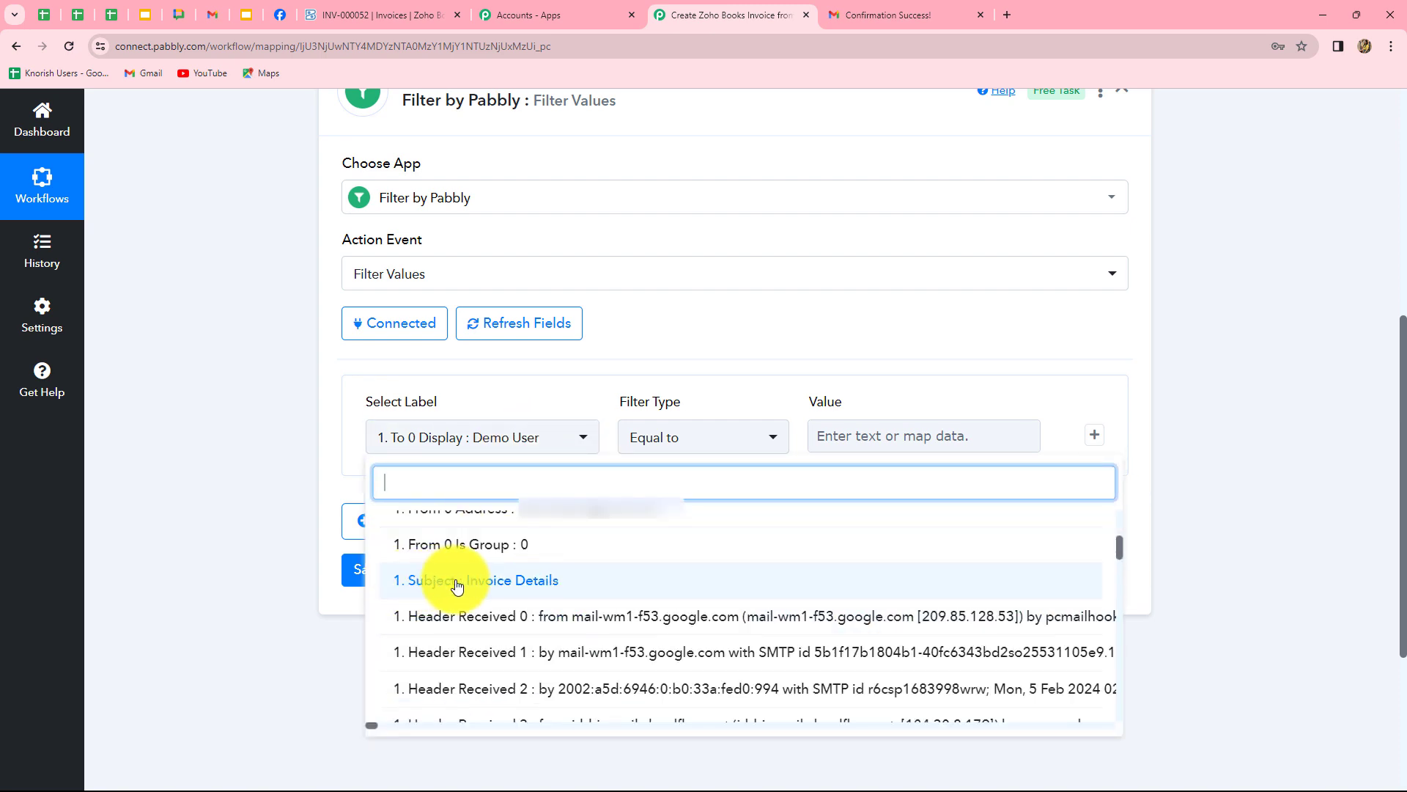
{"action": "left_click", "coordinate": [532, 582]}
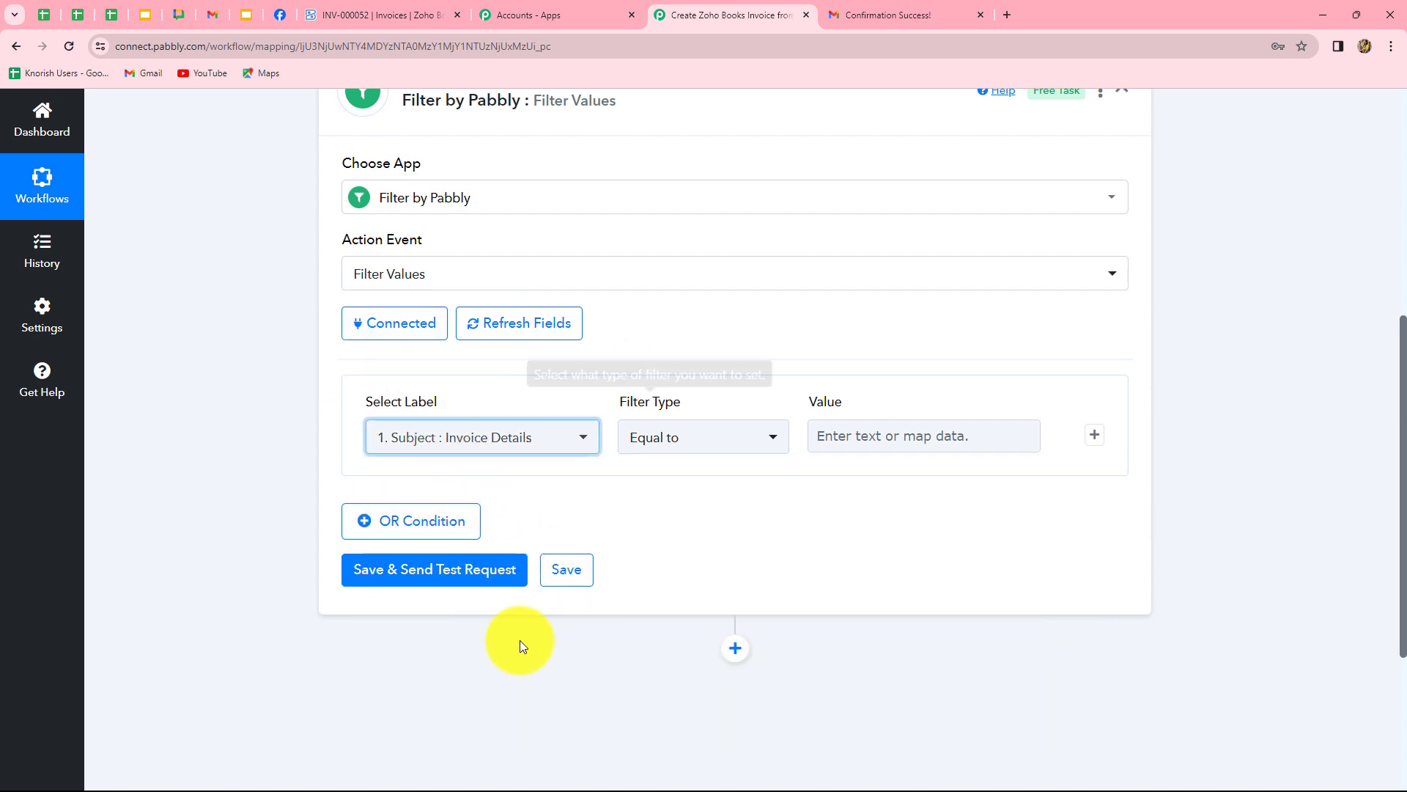
{"action": "left_click", "coordinate": [700, 439]}
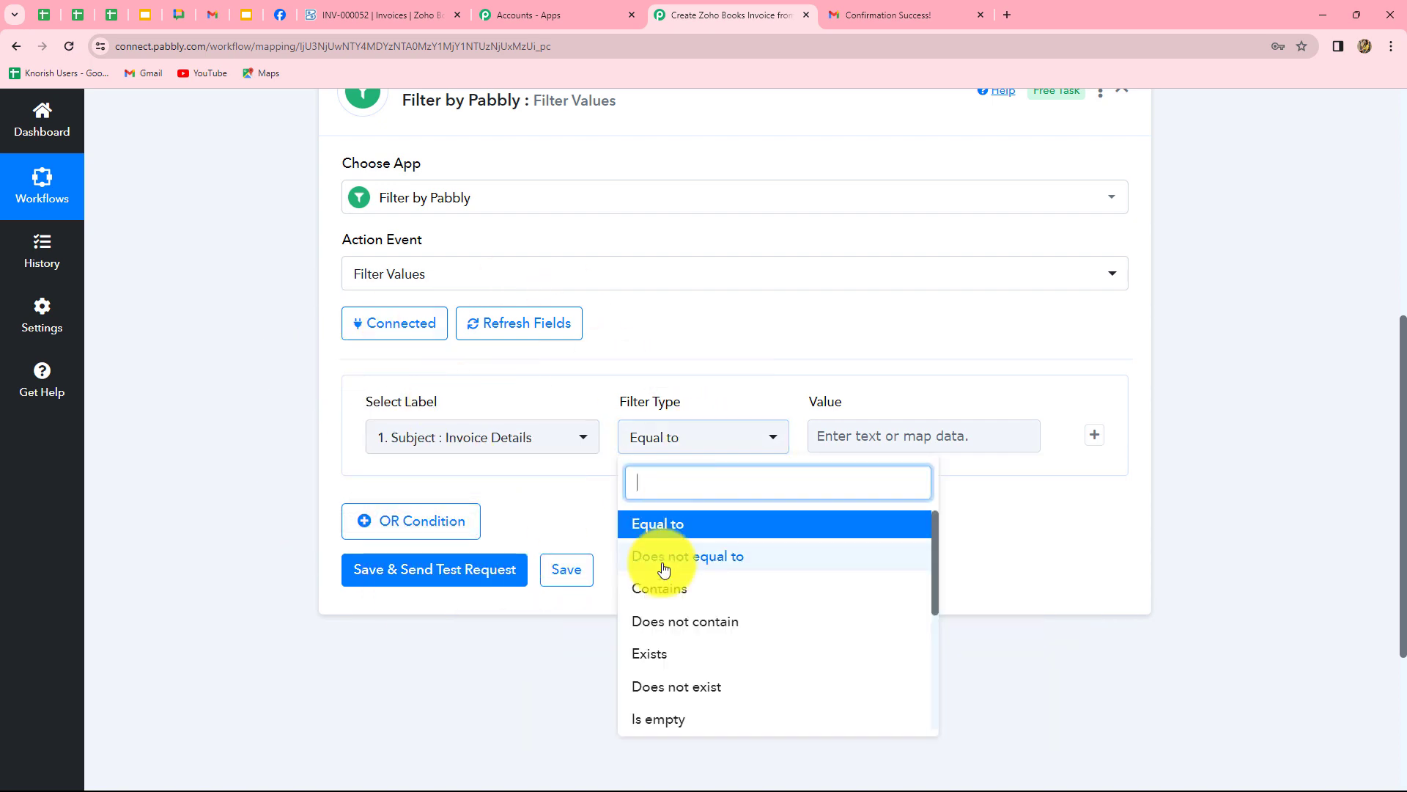
{"action": "left_click", "coordinate": [649, 588]}
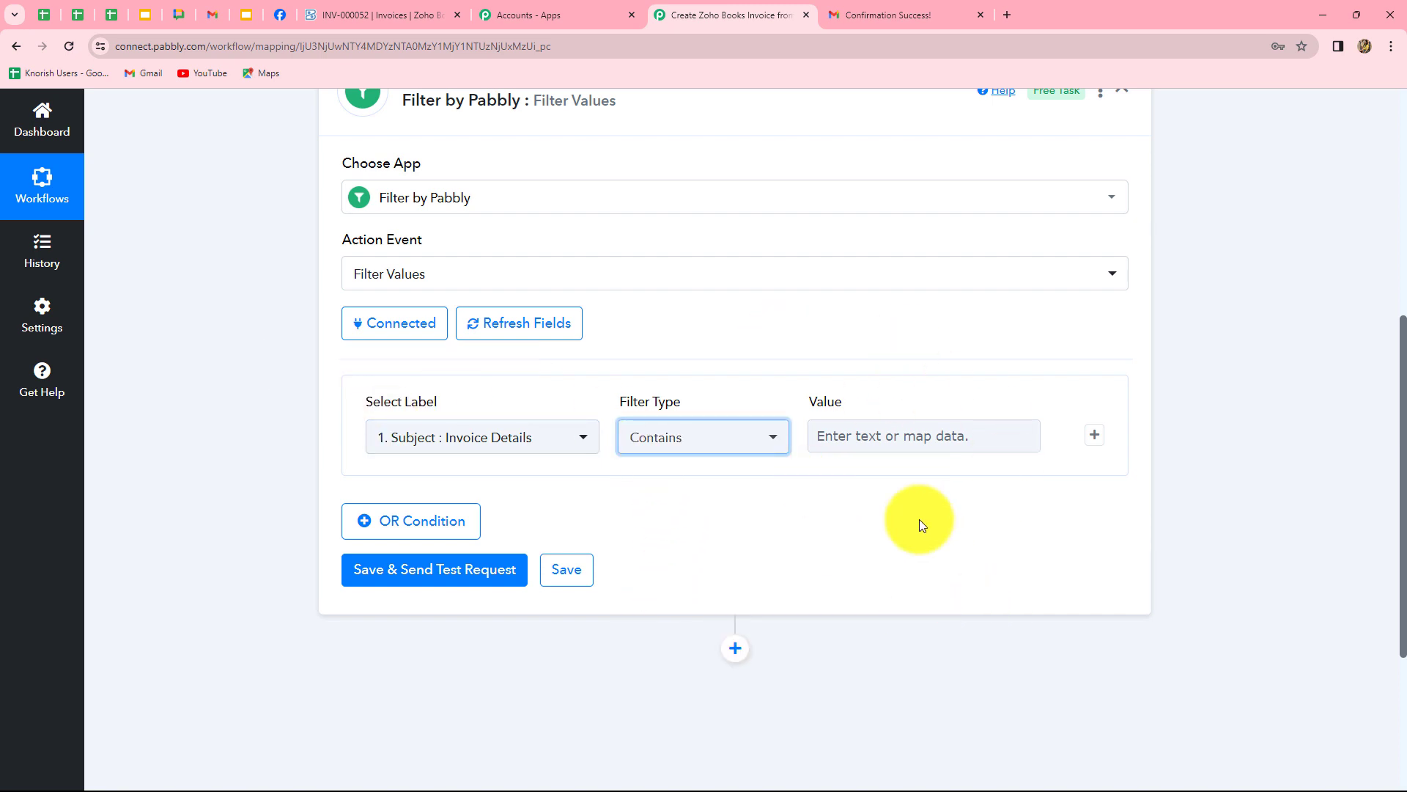
{"action": "left_click", "coordinate": [887, 445]}
{"action": "type", "text": "Invoi"}
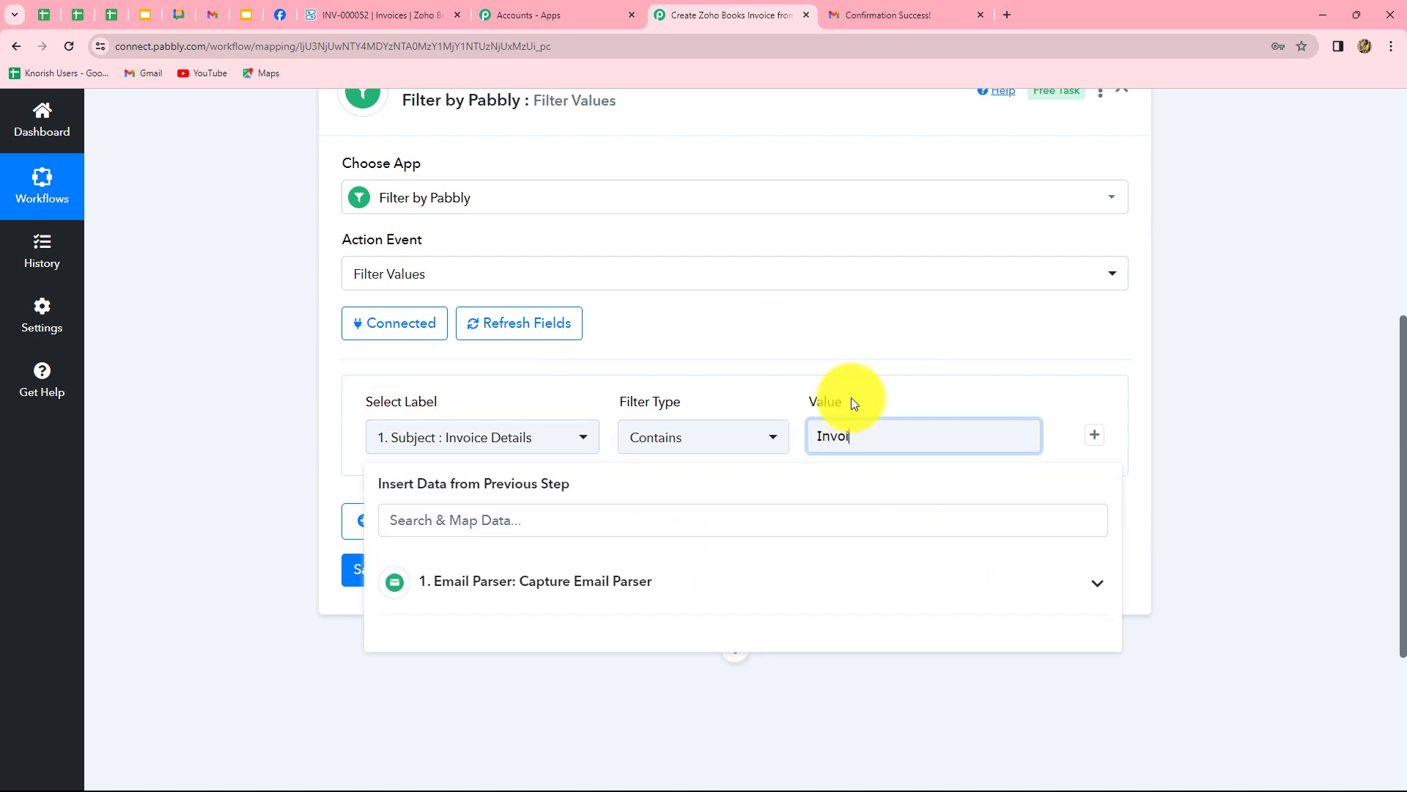
{"action": "type", "text": "ce"}
{"action": "left_click", "coordinate": [1102, 409]}
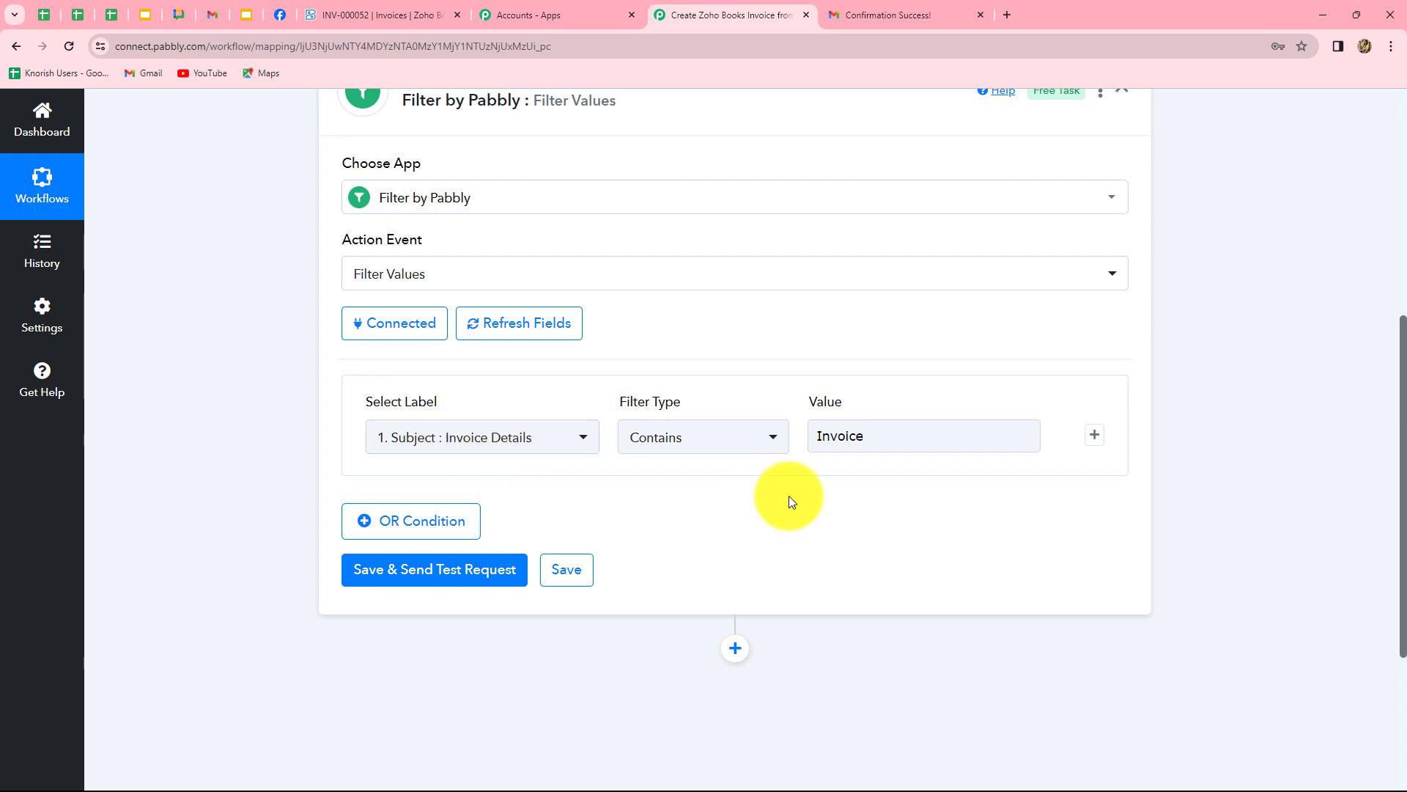
Save and test the filter, confirming the condition is true.
{"action": "scroll", "coordinate": [795, 498], "scroll_direction": "down", "scroll_amount": 3}
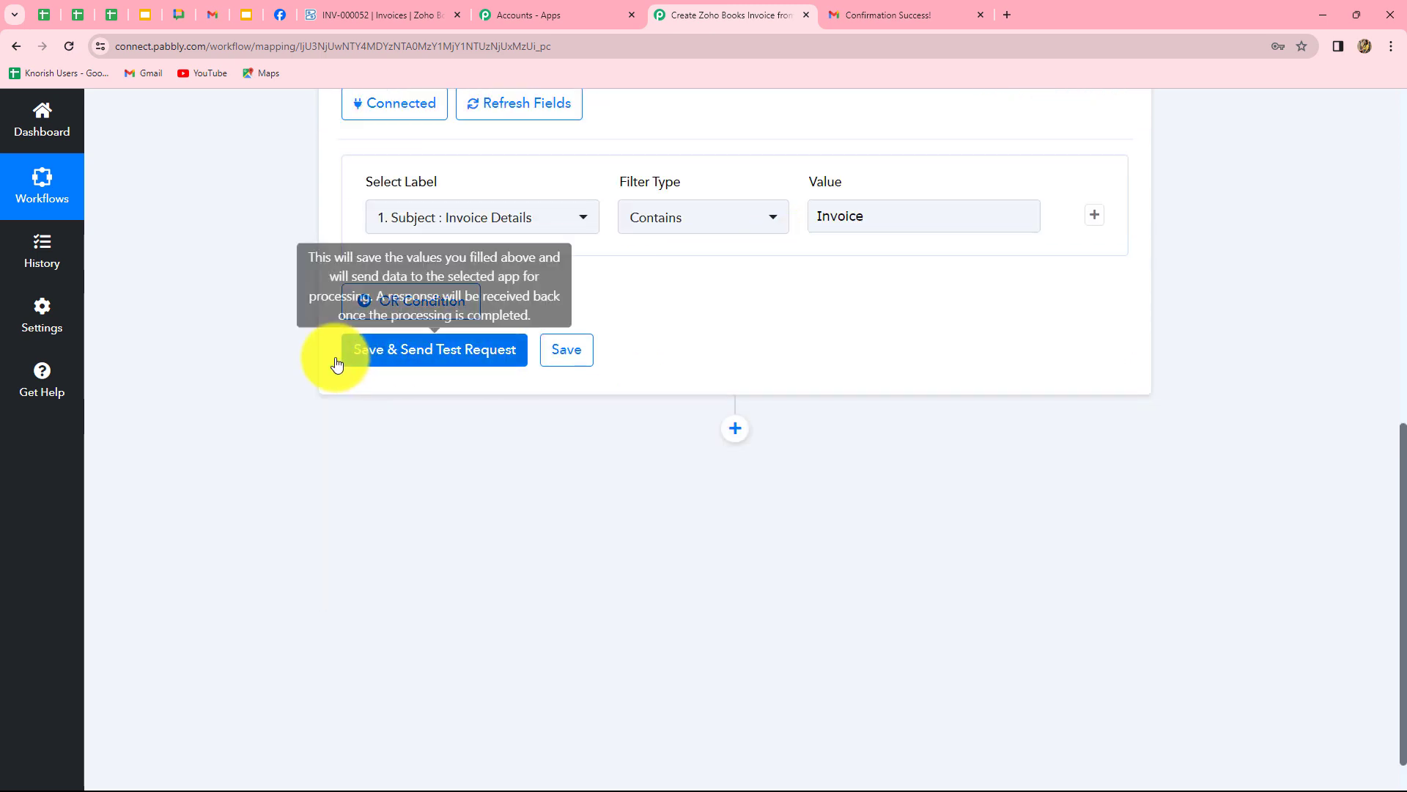
{"action": "left_click", "coordinate": [469, 359]}
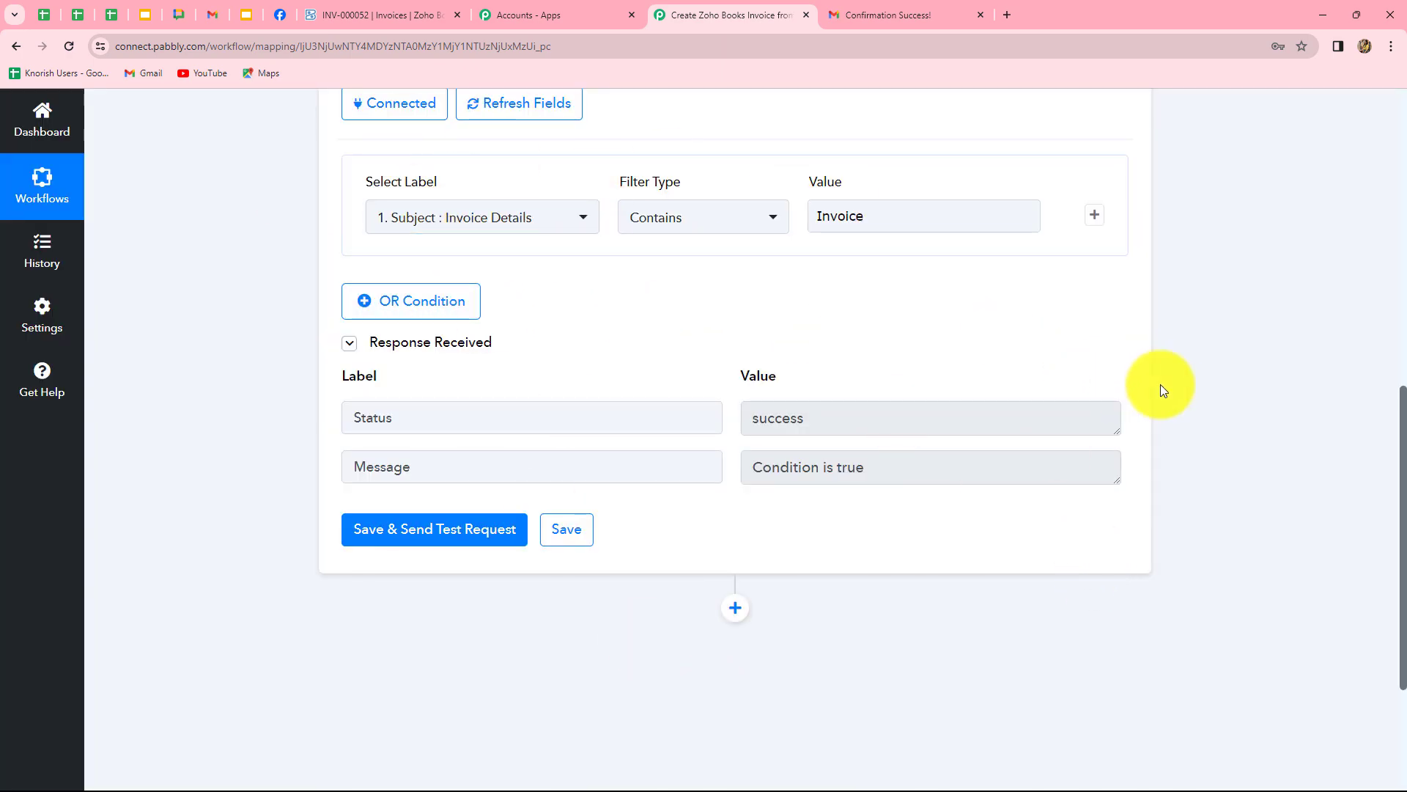
{"action": "scroll", "coordinate": [1253, 411], "scroll_direction": "up", "scroll_amount": 1}
{"action": "scroll", "coordinate": [1243, 398], "scroll_direction": "up", "scroll_amount": 6}
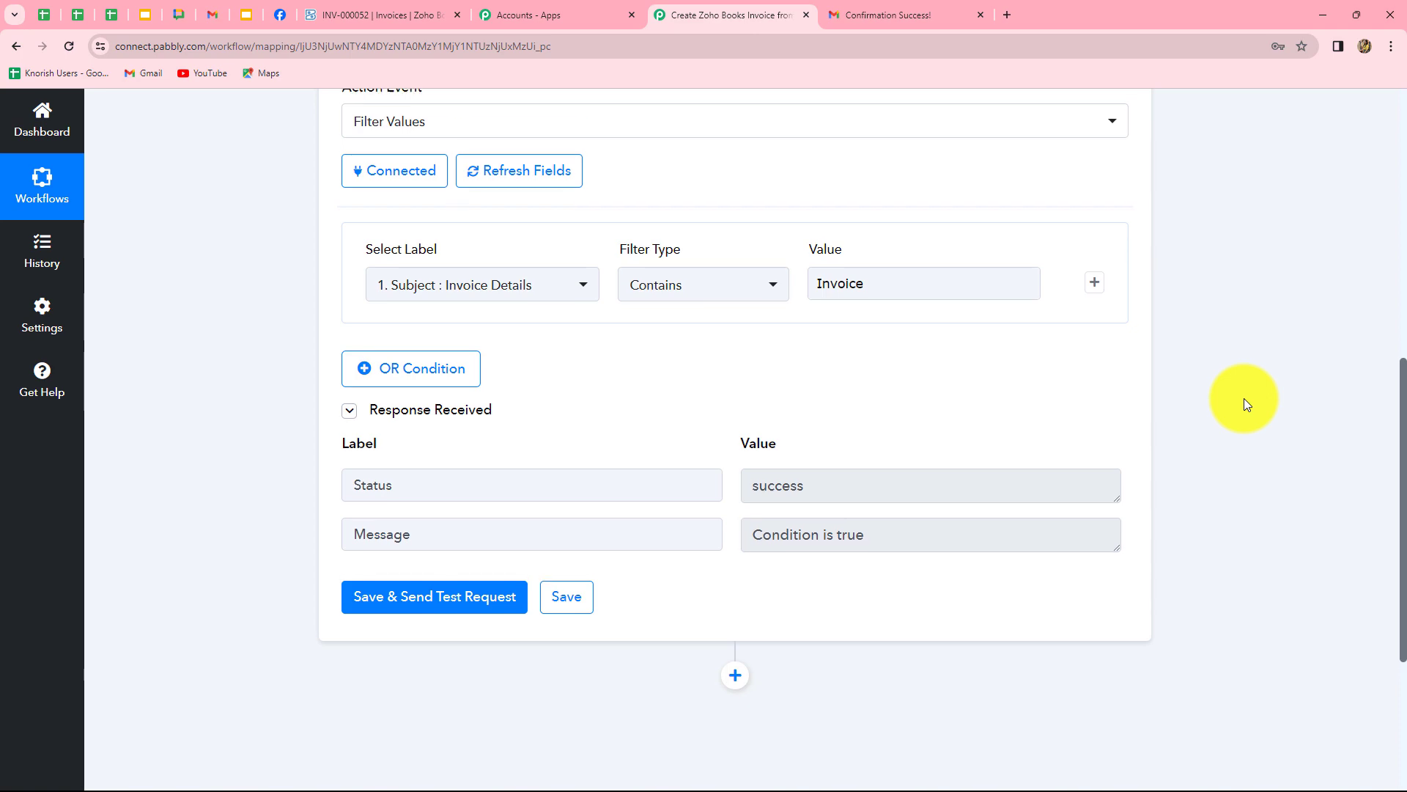
{"action": "left_click", "coordinate": [719, 232]}
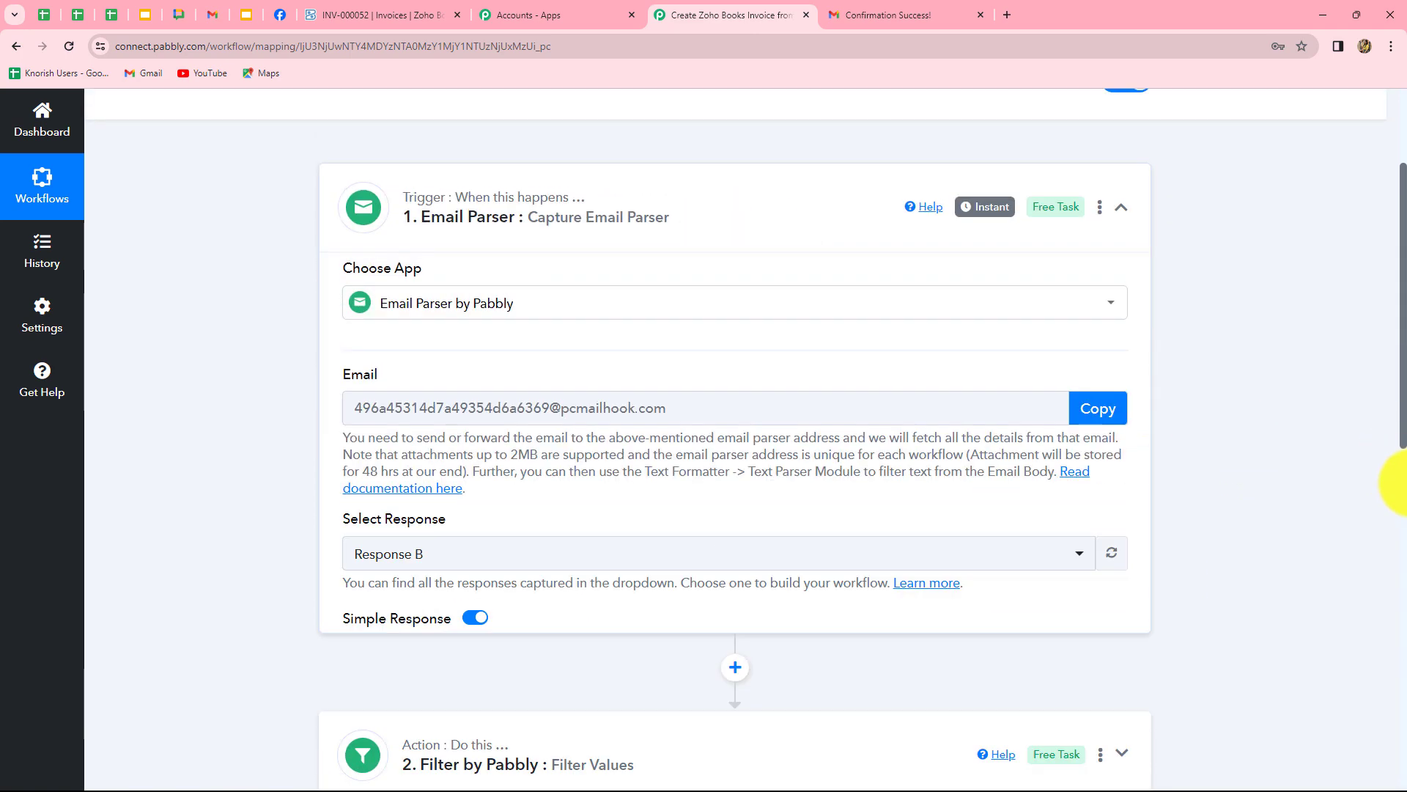
{"action": "scroll", "coordinate": [1385, 591], "scroll_direction": "down", "scroll_amount": 10}
{"action": "scroll", "coordinate": [955, 381], "scroll_direction": "up", "scroll_amount": 2}
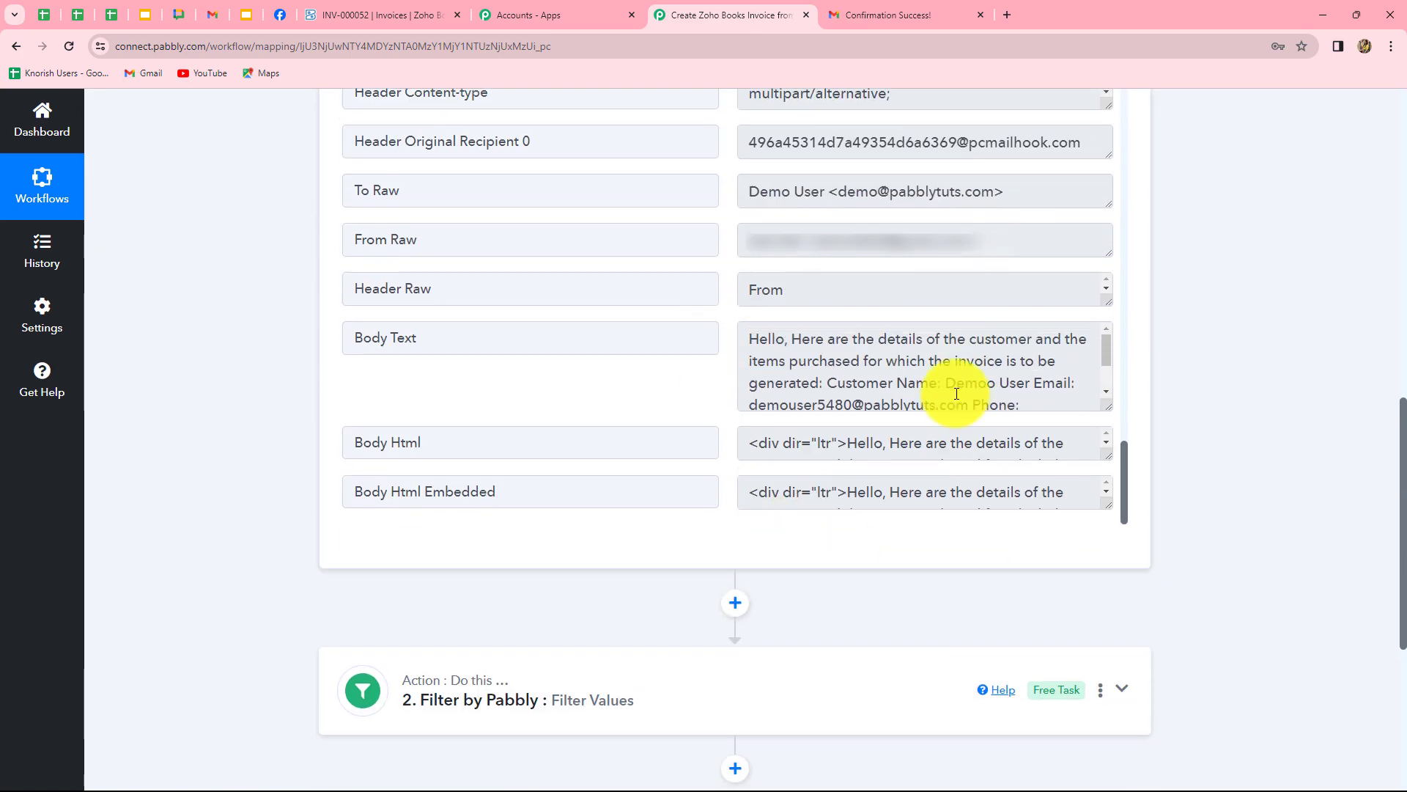
{"action": "scroll", "coordinate": [1025, 378], "scroll_direction": "down", "scroll_amount": 2}
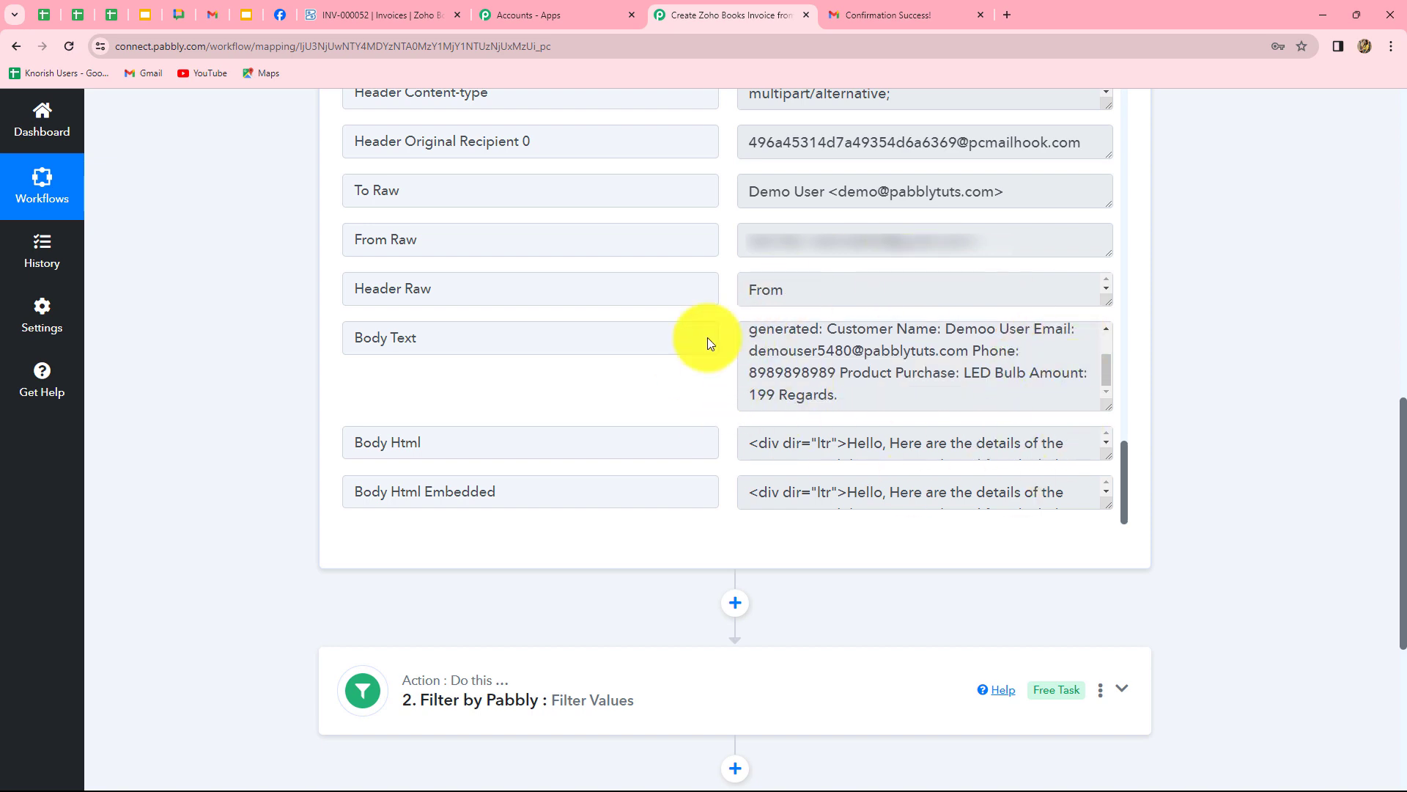
{"action": "left_click_drag", "start_coordinate": [828, 330], "coordinate": [1026, 384]}
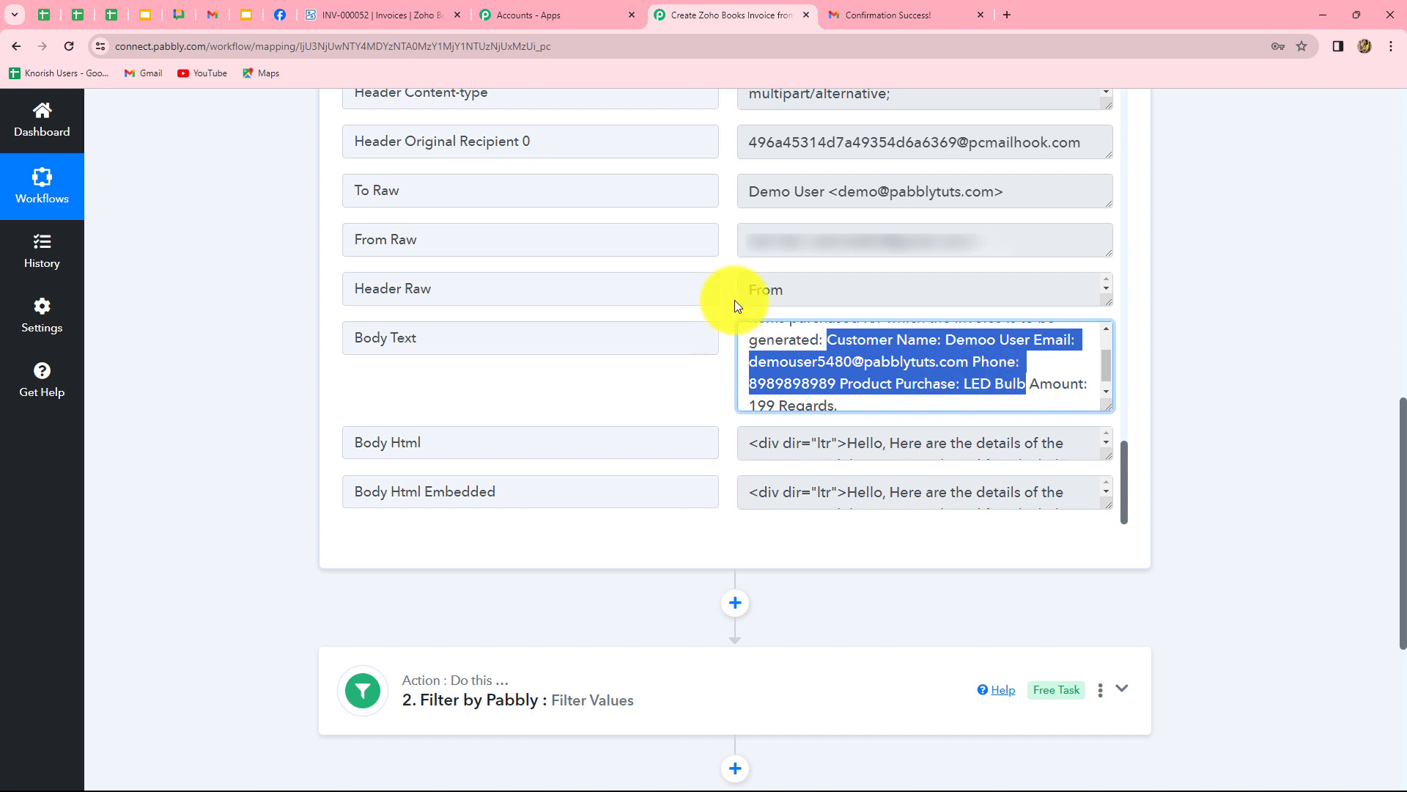
{"action": "left_click", "coordinate": [1071, 368]}
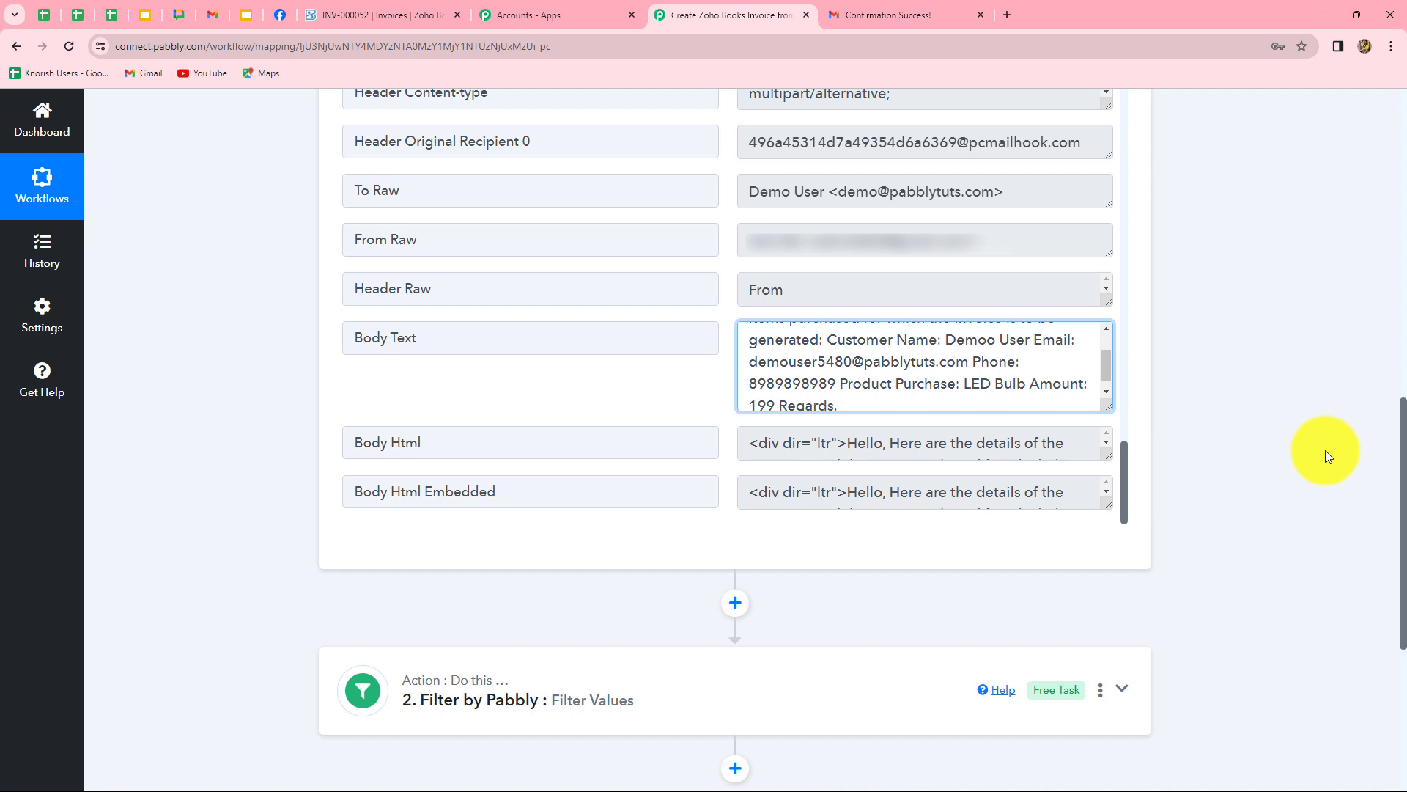
{"action": "scroll", "coordinate": [1325, 450], "scroll_direction": "down", "scroll_amount": 5}
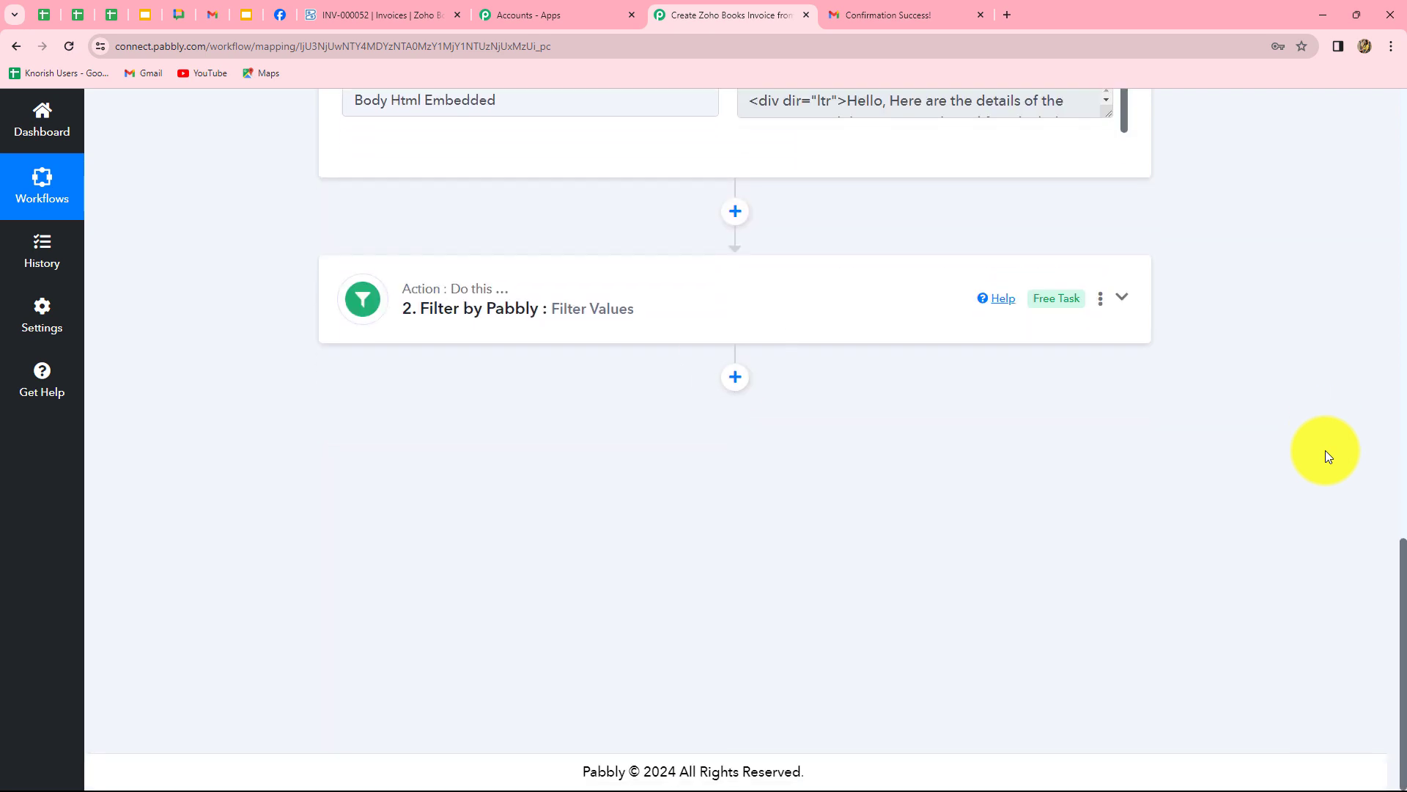
Add a Text Formatter step with the Text Parser action and connect it.
{"action": "left_click", "coordinate": [735, 378]}
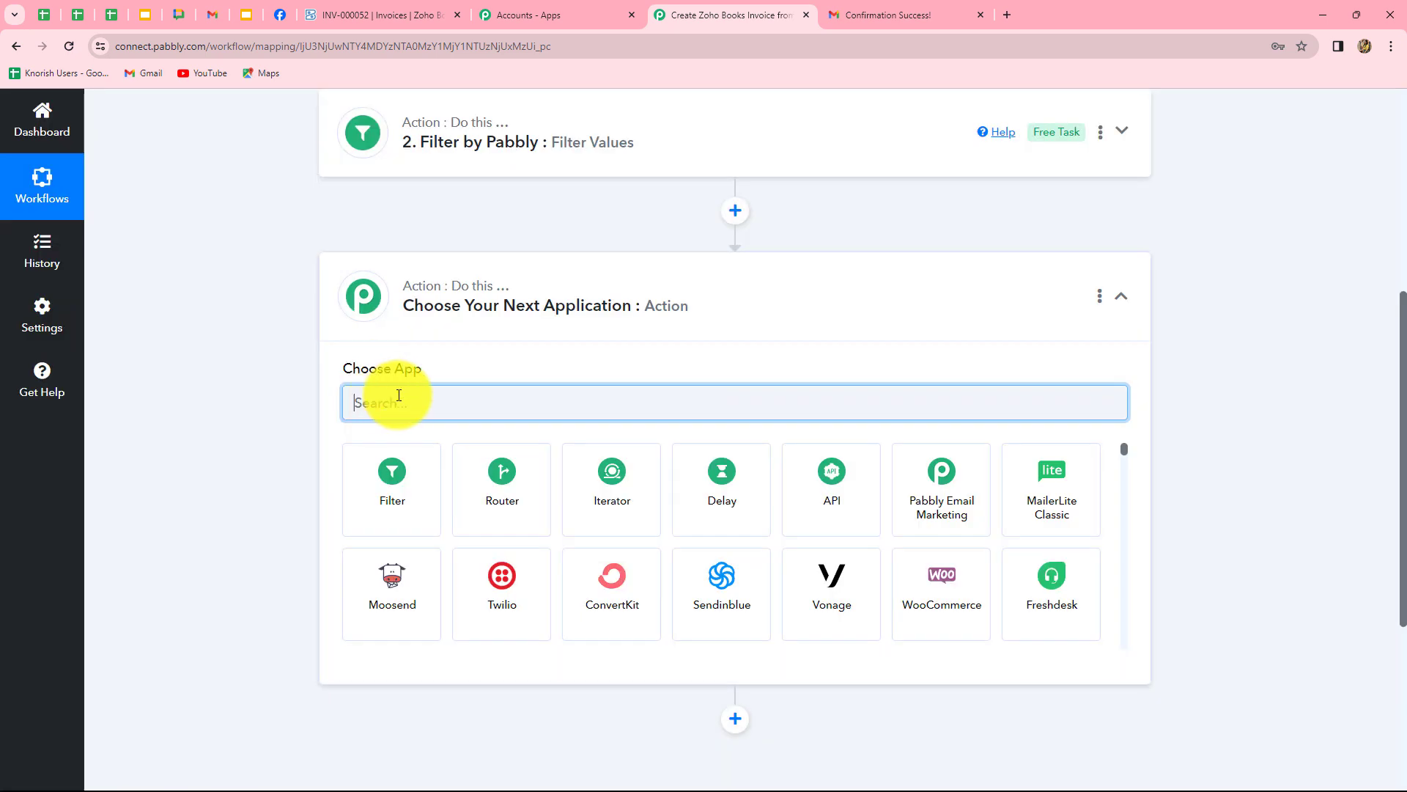
{"action": "type", "text": "text"}
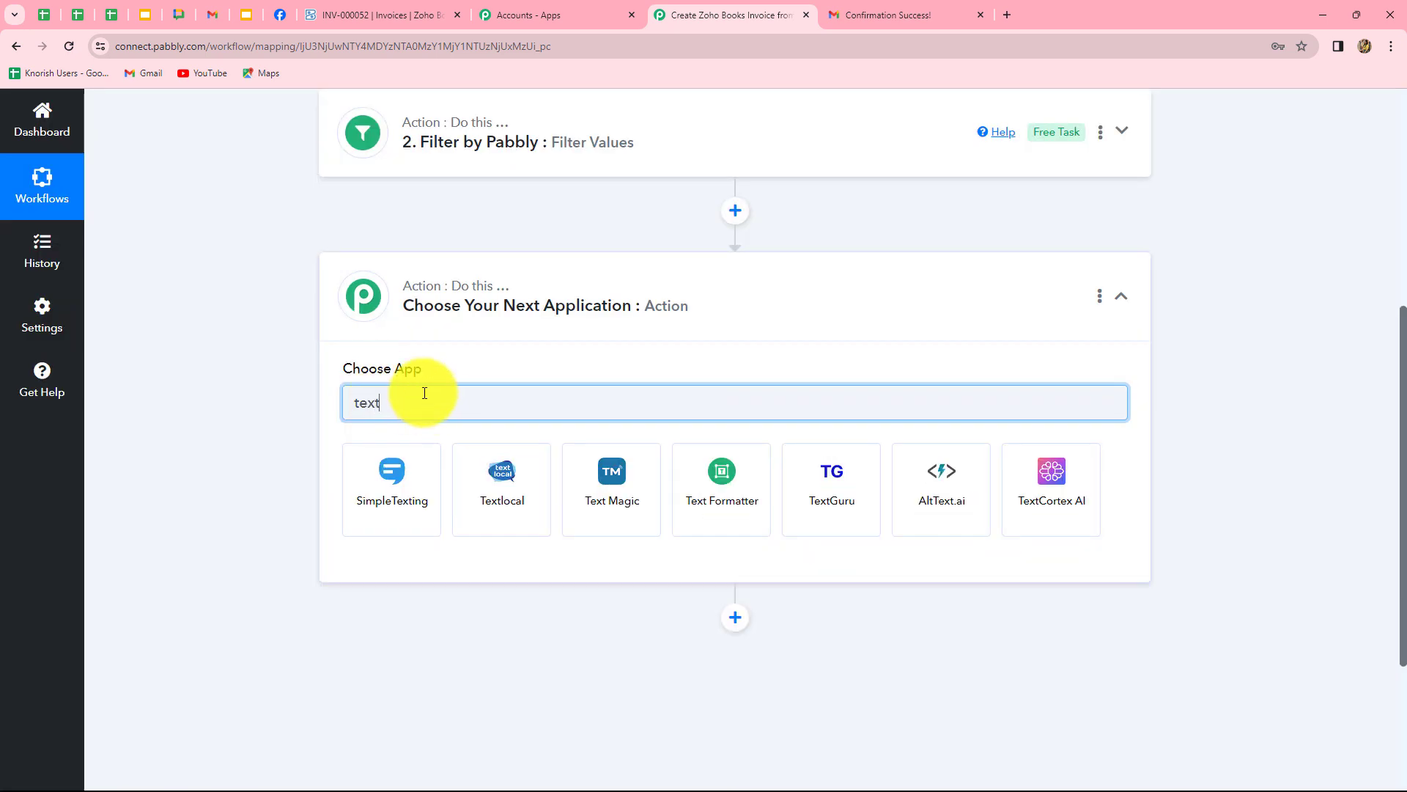
{"action": "left_click", "coordinate": [721, 480]}
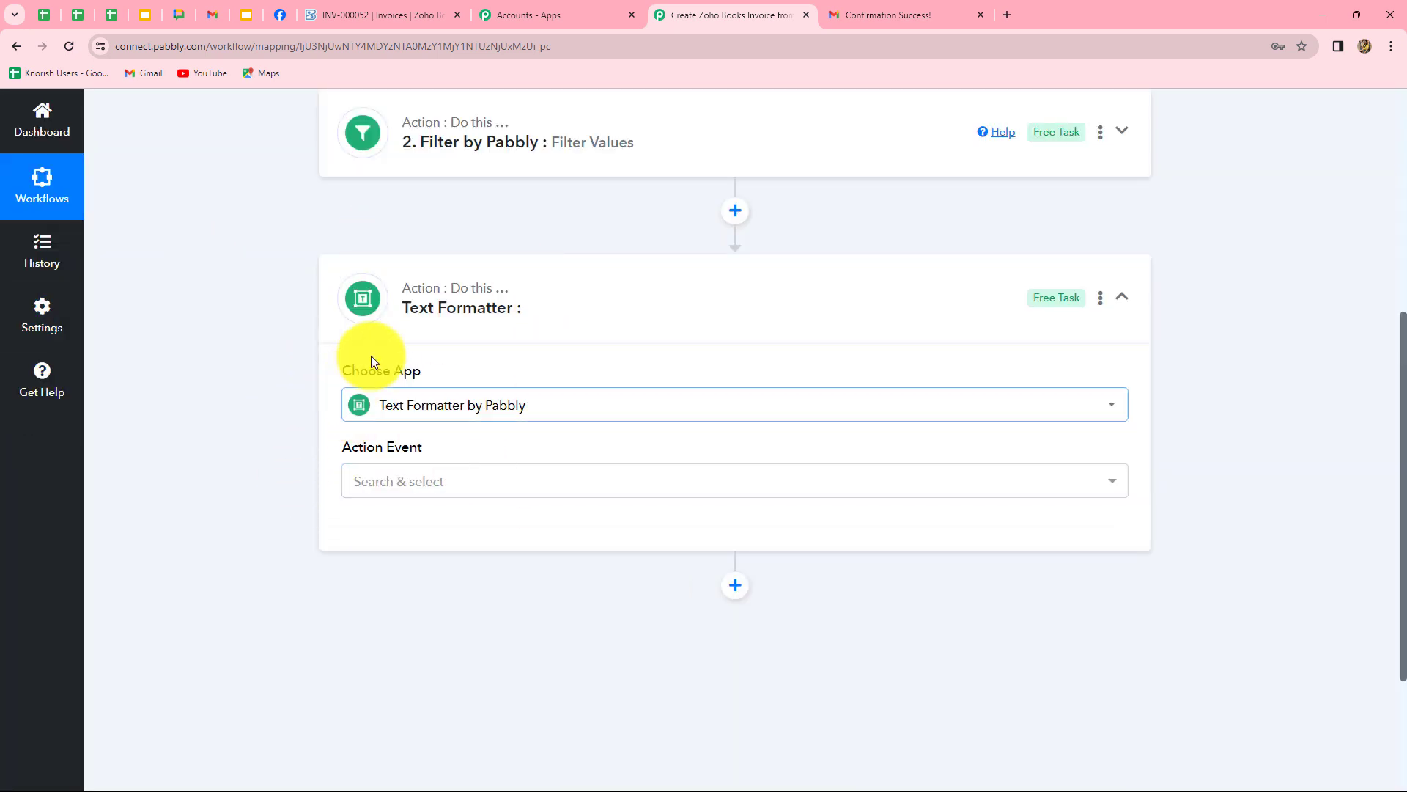
{"action": "left_click", "coordinate": [473, 485]}
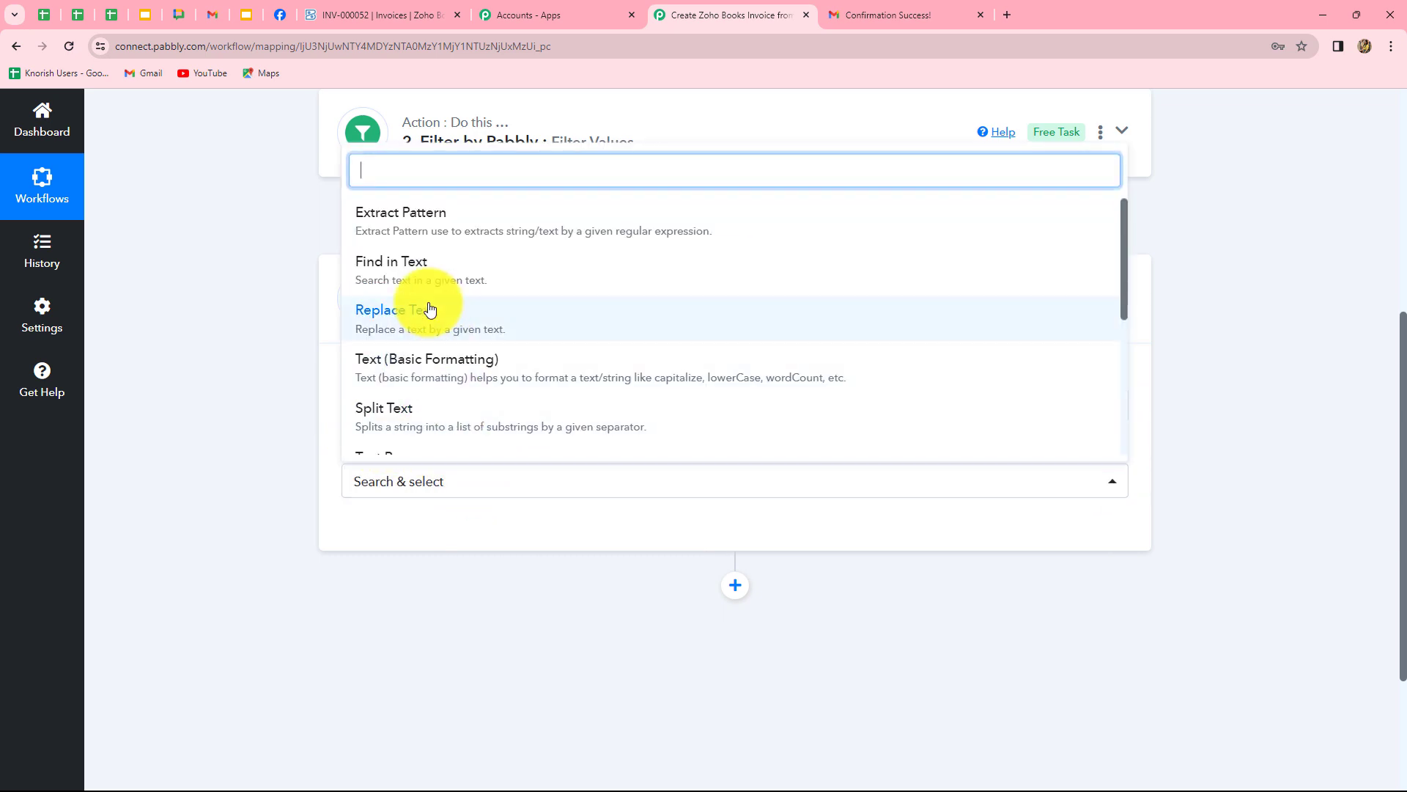
{"action": "scroll", "coordinate": [451, 341], "scroll_direction": "down", "scroll_amount": 3}
{"action": "left_click", "coordinate": [455, 252]}
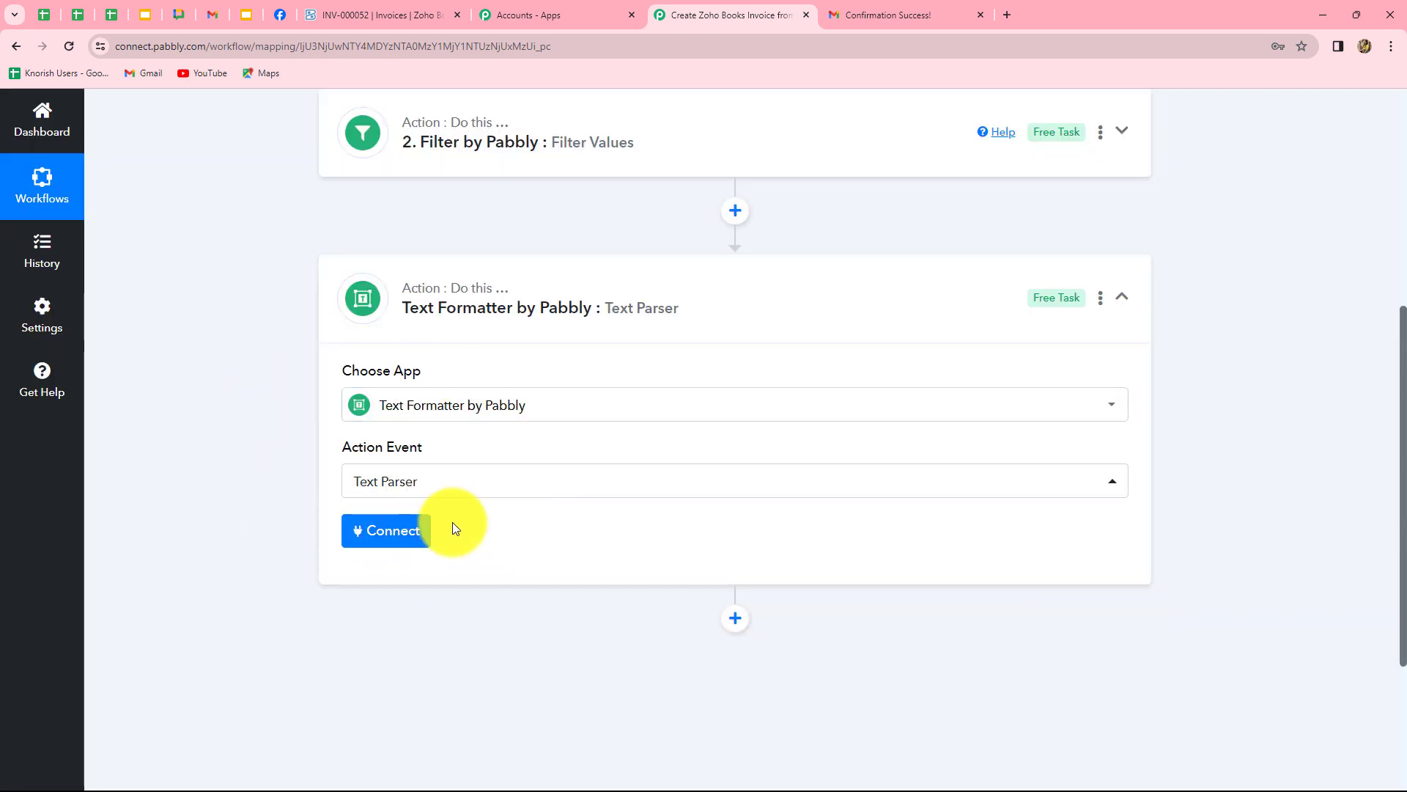
{"action": "left_click", "coordinate": [392, 539]}
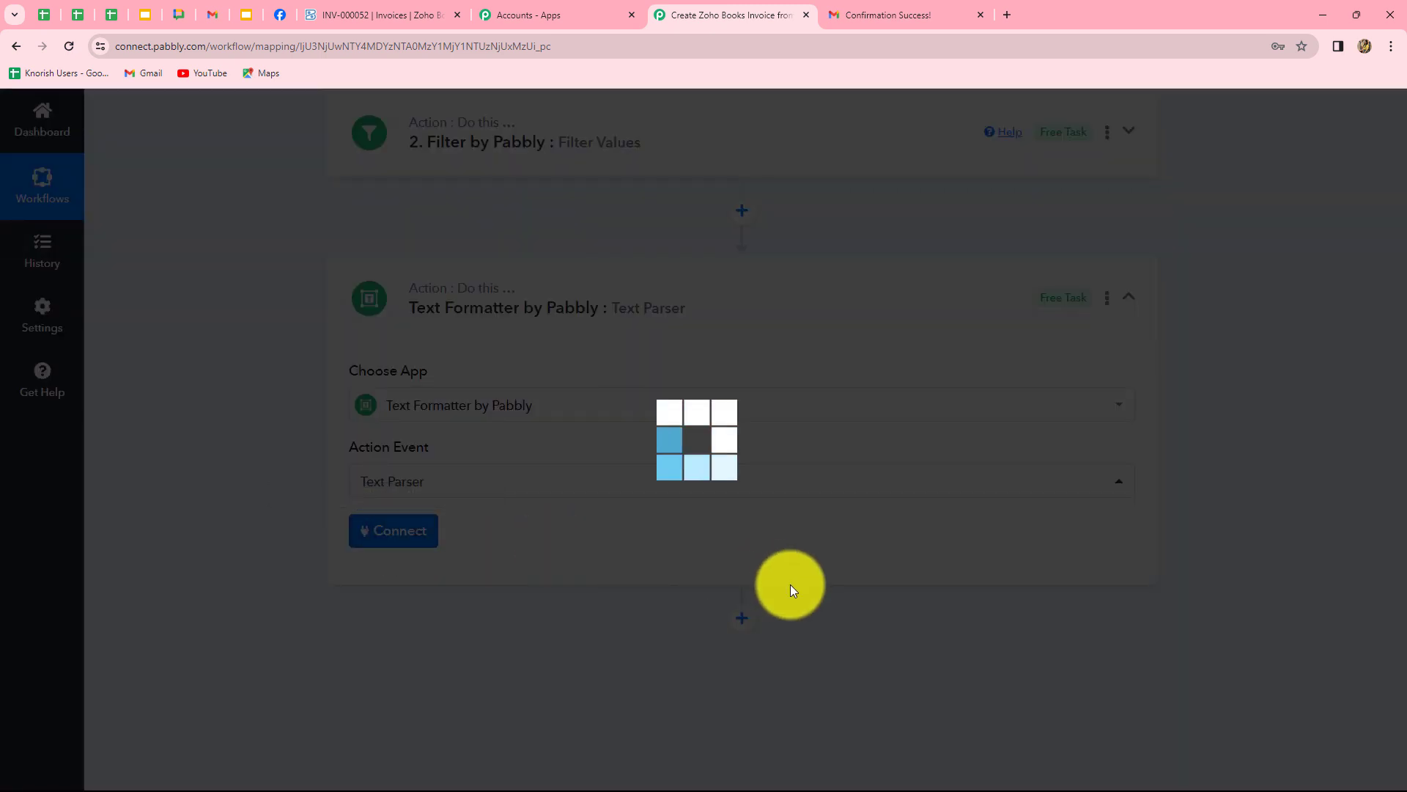
{"action": "scroll", "coordinate": [867, 535], "scroll_direction": "down", "scroll_amount": 5}
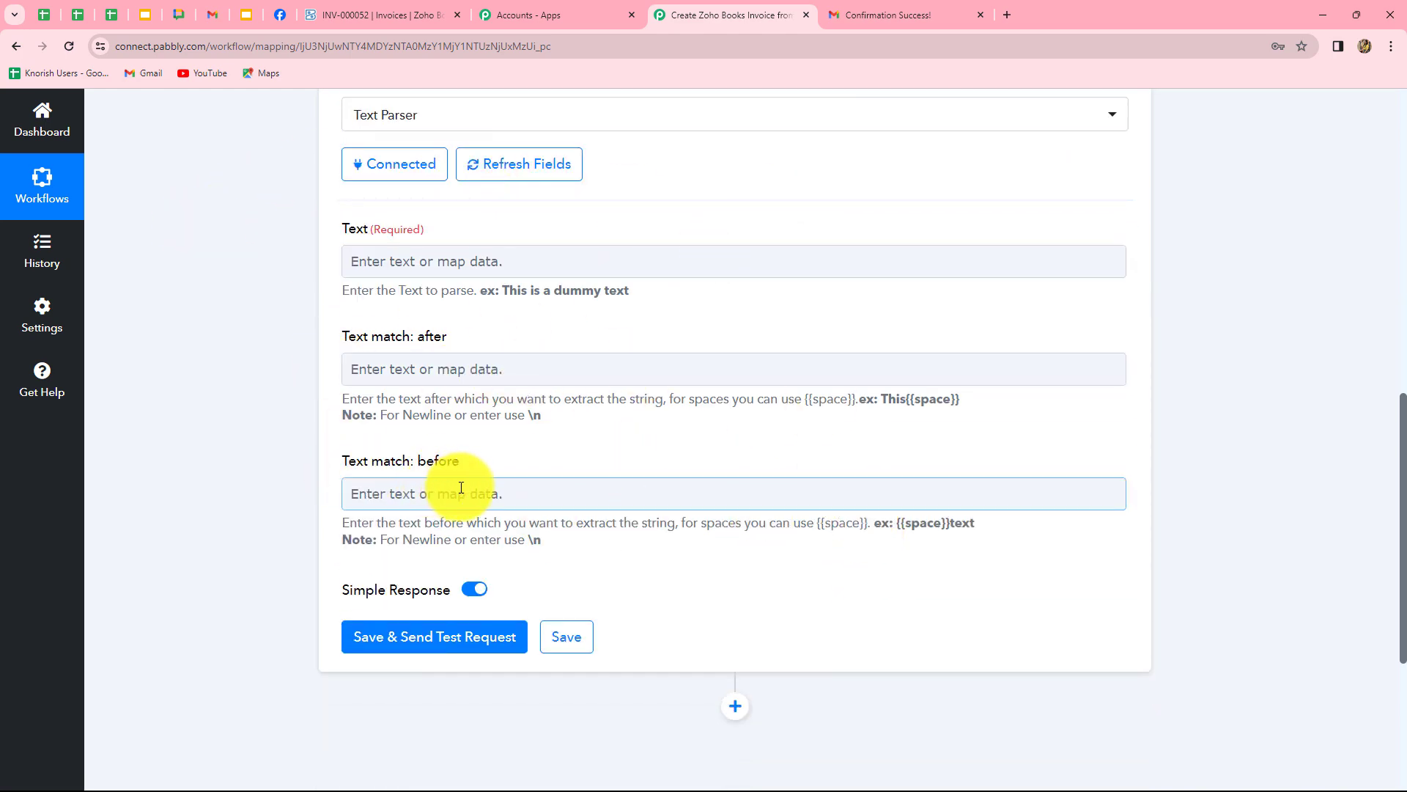
Map the Email Parser's Body Text into the Text Parser's Text field.
{"action": "left_click", "coordinate": [606, 267]}
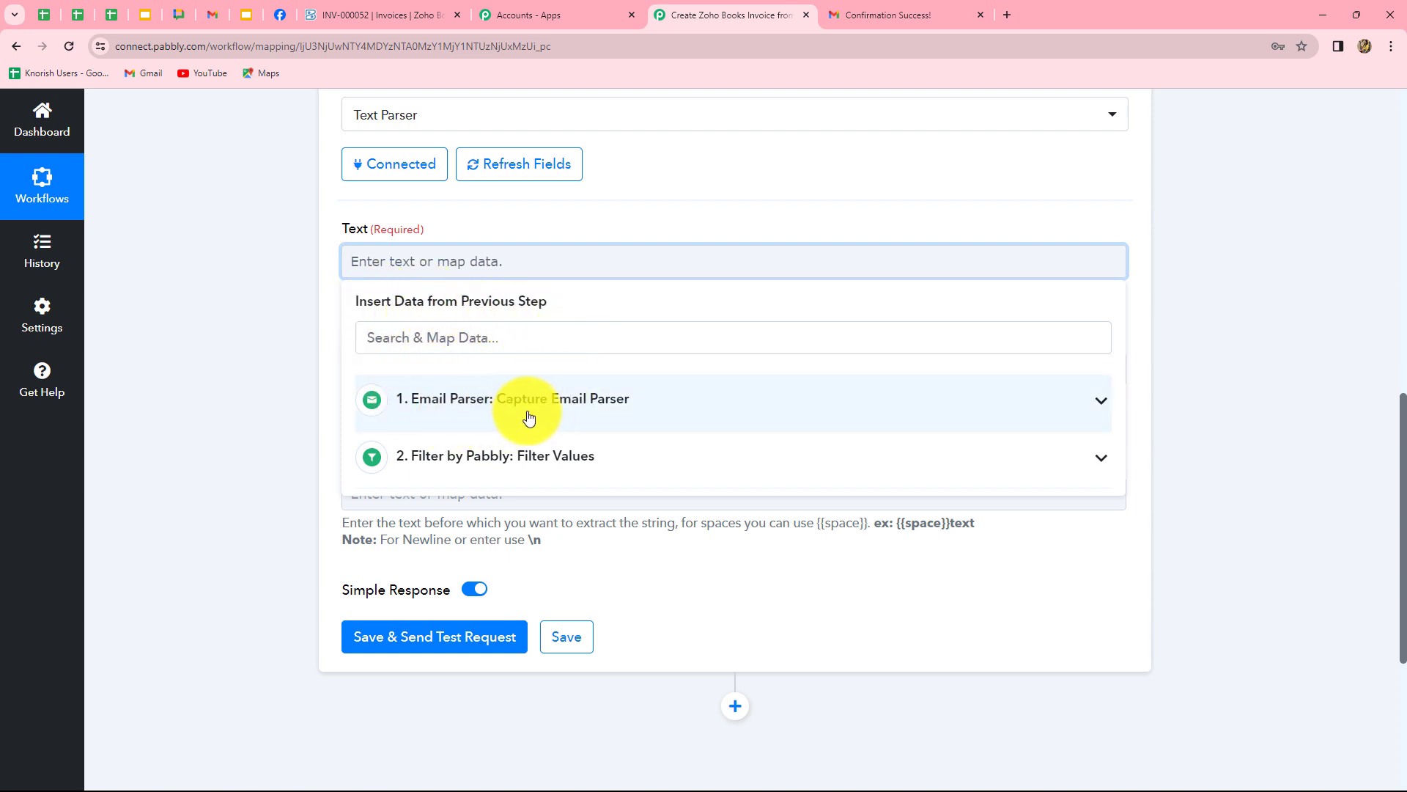
{"action": "left_click", "coordinate": [600, 407]}
{"action": "scroll", "coordinate": [694, 556], "scroll_direction": "down", "scroll_amount": 10}
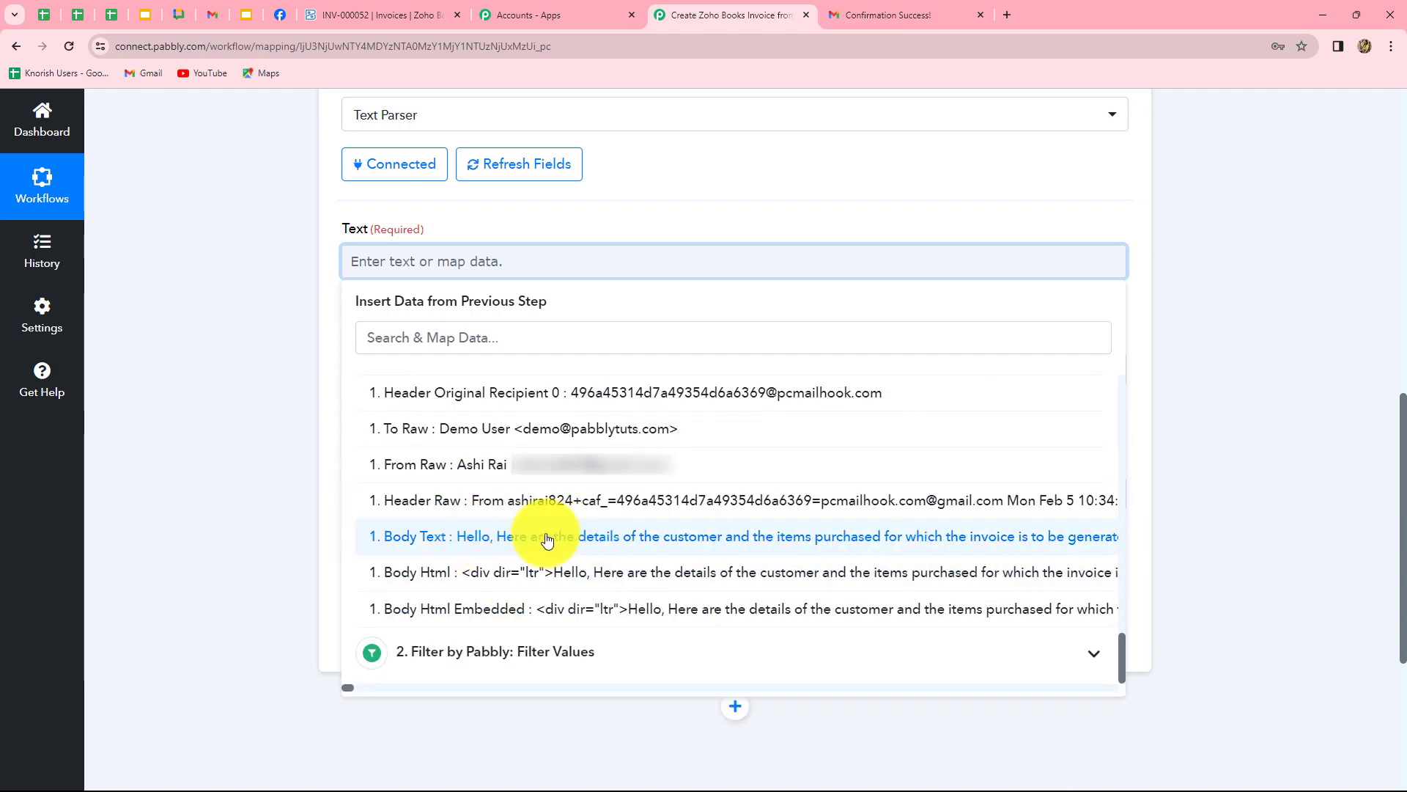
{"action": "left_click", "coordinate": [777, 536]}
{"action": "left_click", "coordinate": [1307, 412]}
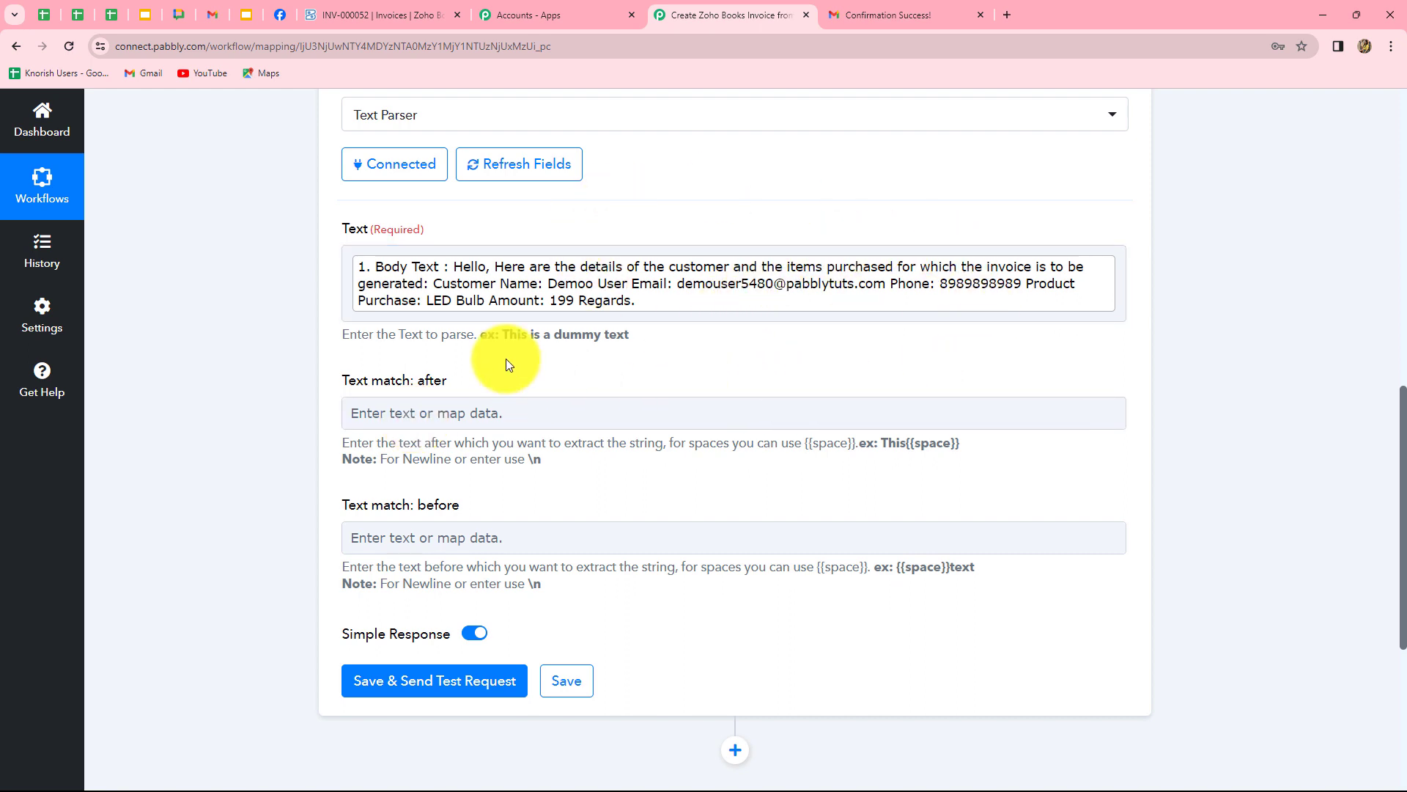
{"action": "scroll", "coordinate": [550, 411], "scroll_direction": "down", "scroll_amount": 2}
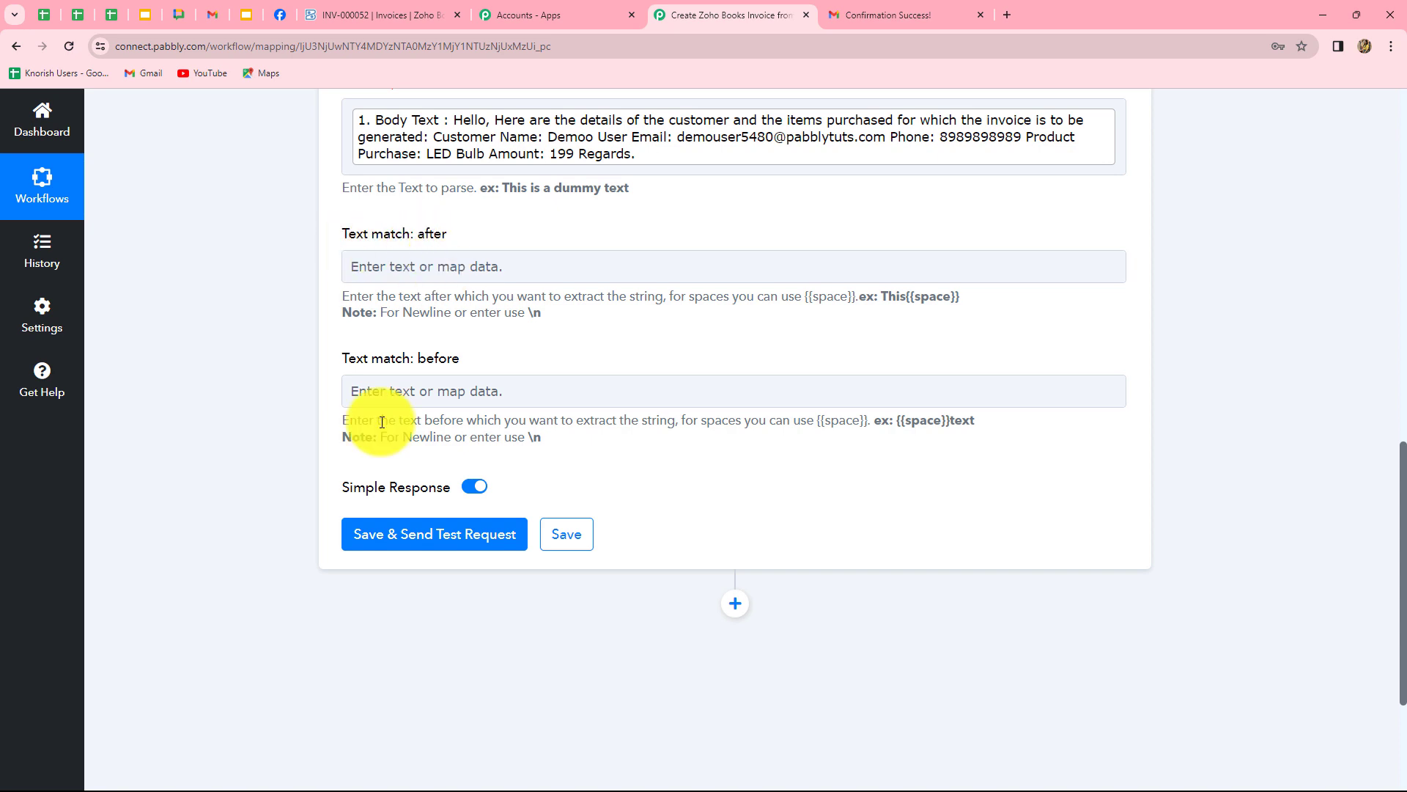
{"action": "scroll", "coordinate": [943, 267], "scroll_direction": "up", "scroll_amount": 3}
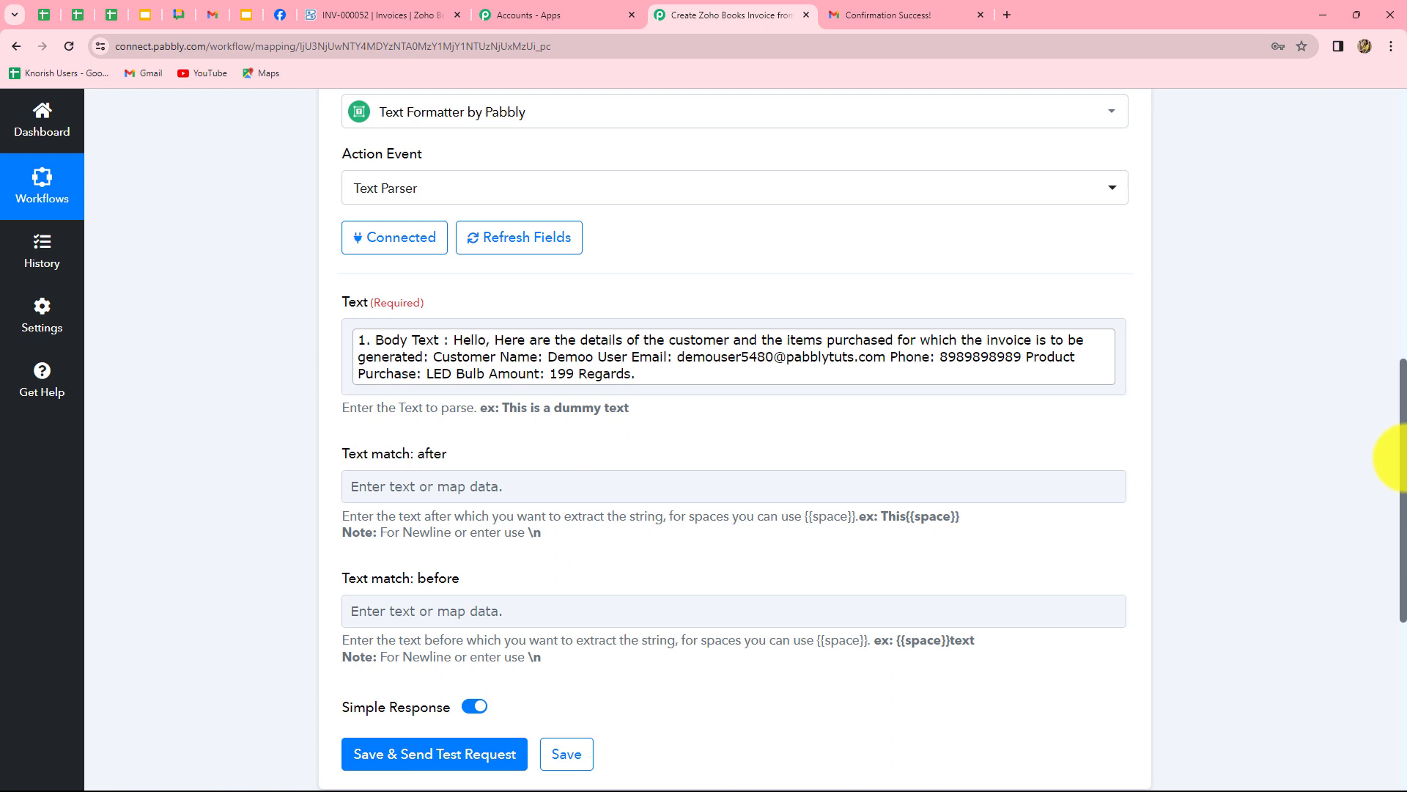
{"action": "scroll", "coordinate": [1404, 473], "scroll_direction": "down", "scroll_amount": 3}
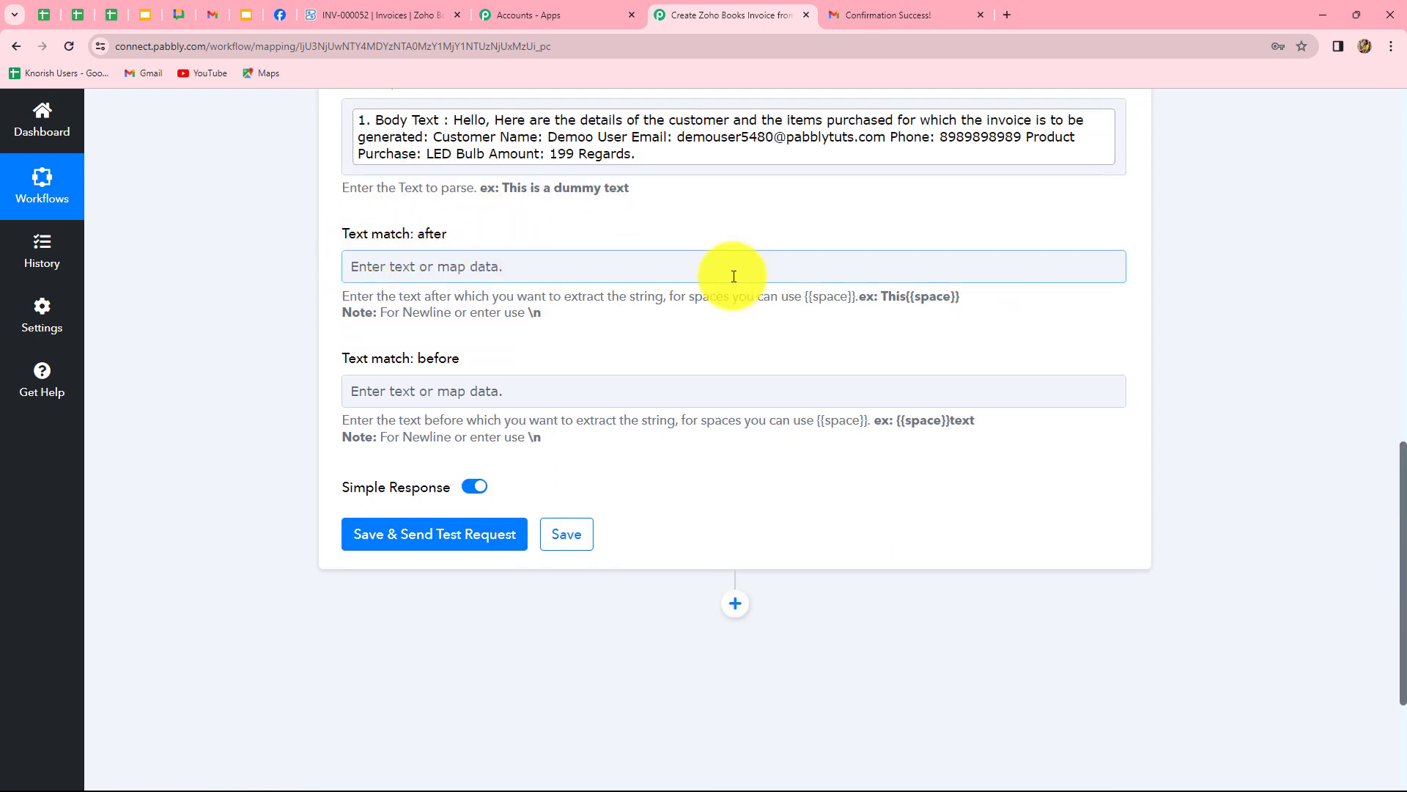
{"action": "scroll", "coordinate": [410, 230], "scroll_direction": "up", "scroll_amount": 1}
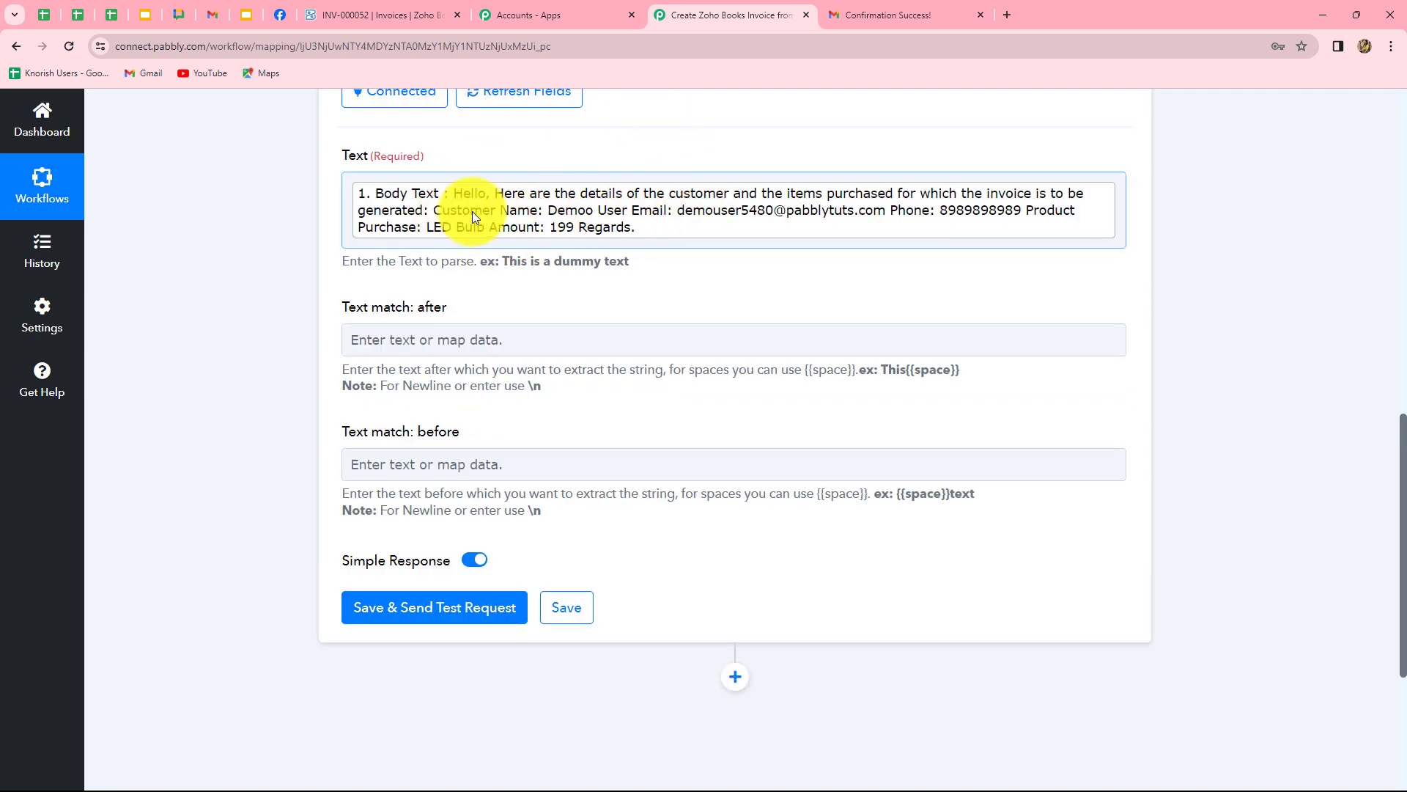
Set the text match after to 'Customer Name:' and before to 'Email:'.
{"action": "left_click", "coordinate": [442, 343]}
{"action": "type", "text": "Customer Name:"}
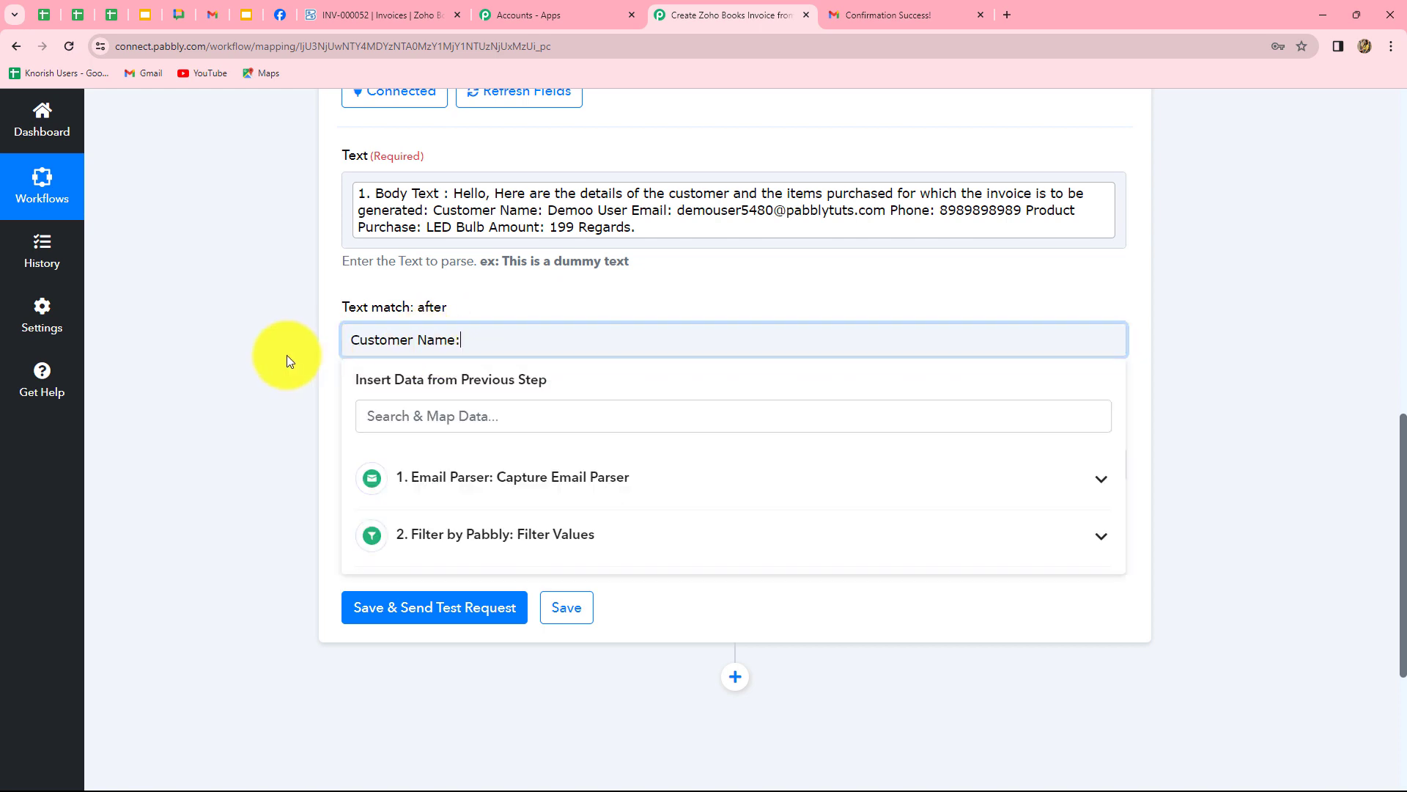
{"action": "left_click", "coordinate": [287, 357]}
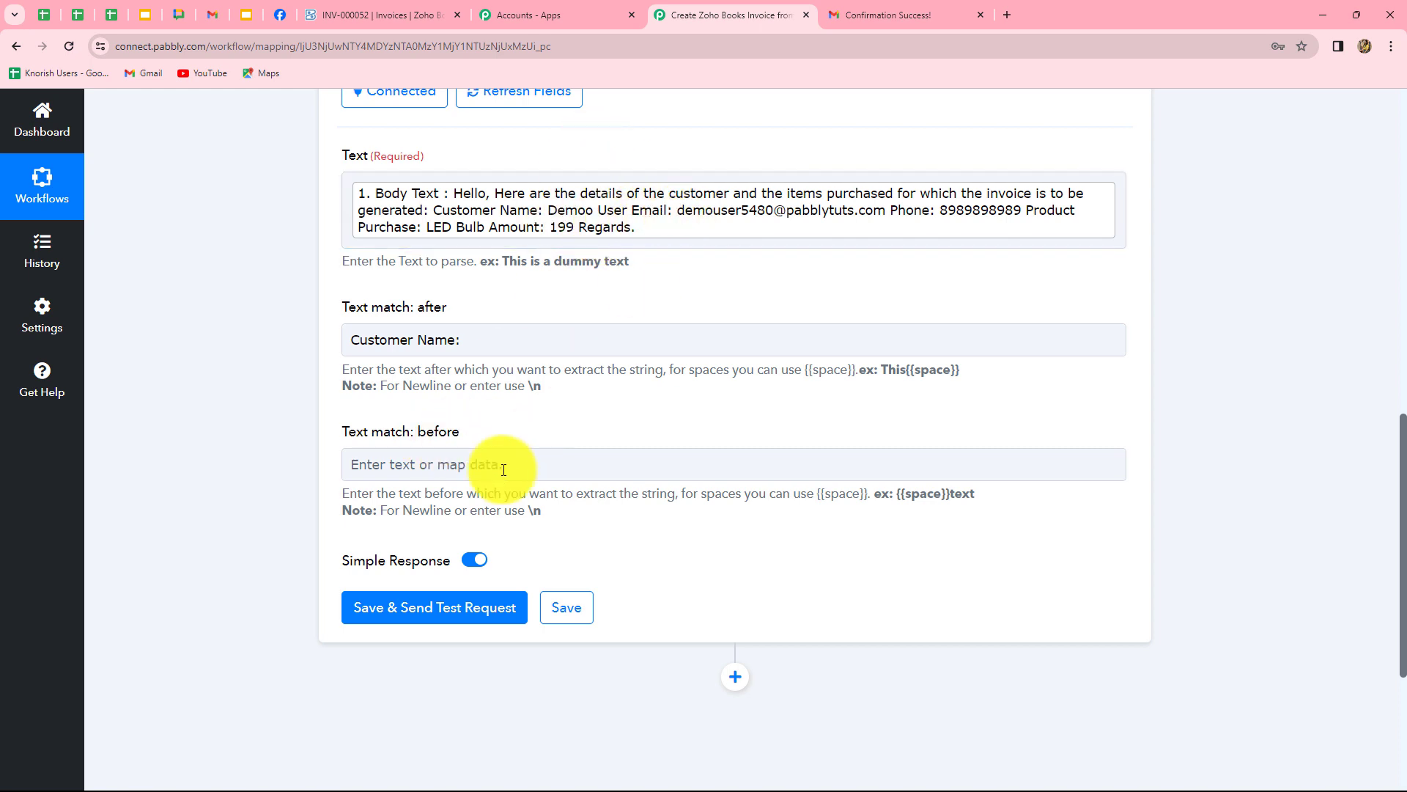
{"action": "left_click", "coordinate": [476, 461]}
{"action": "type", "text": "Ema"}
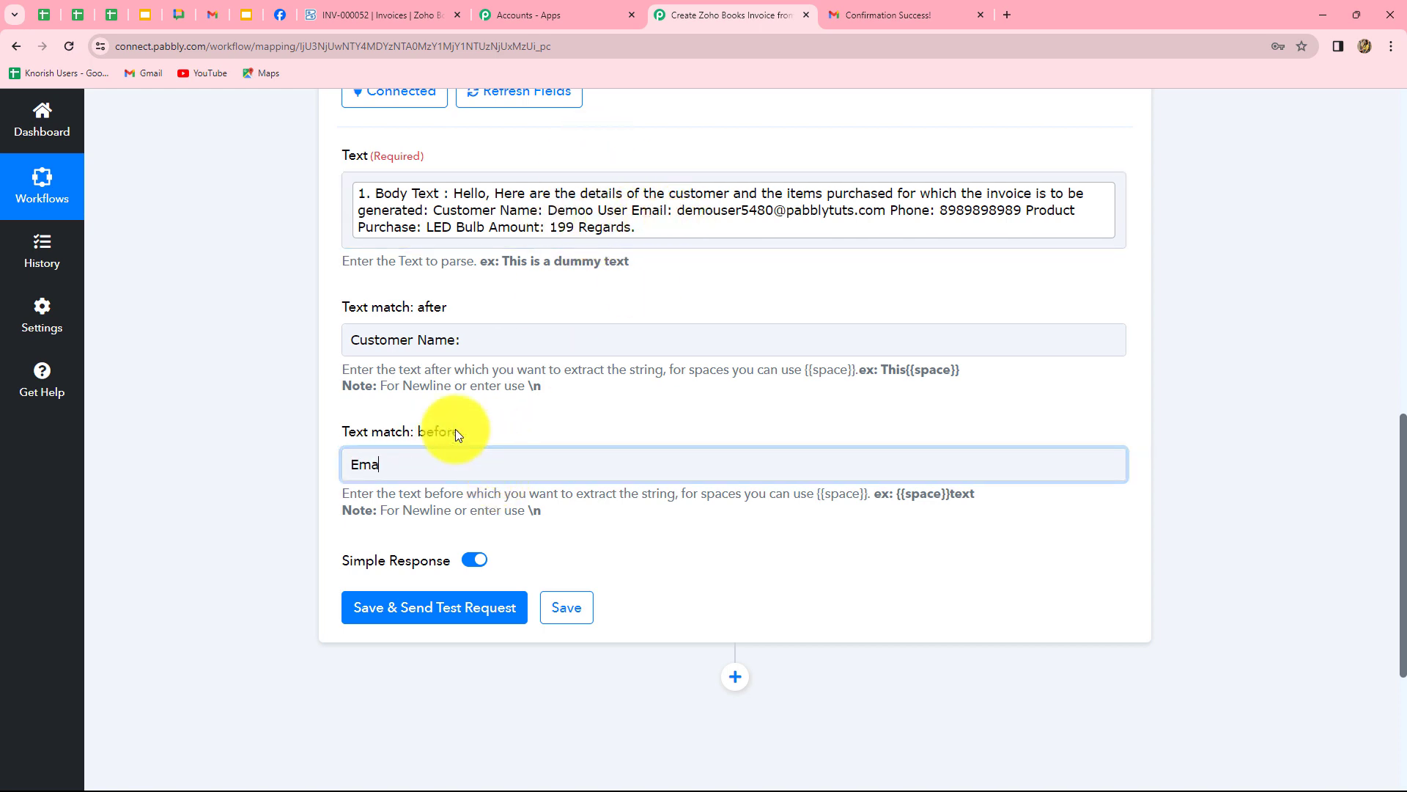
{"action": "type", "text": "il:"}
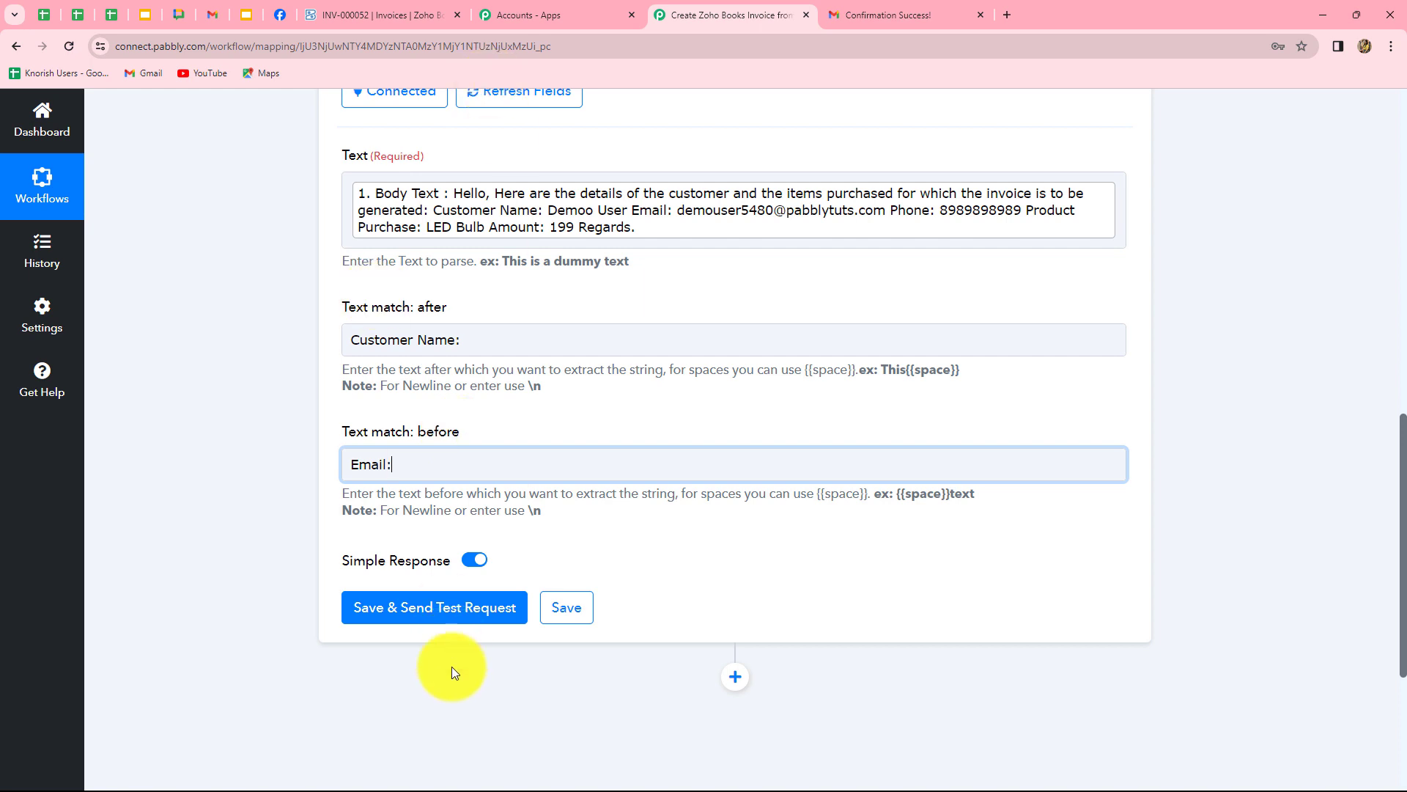
Save and test the parser, checking the extracted customer name in the result.
{"action": "left_click", "coordinate": [451, 608]}
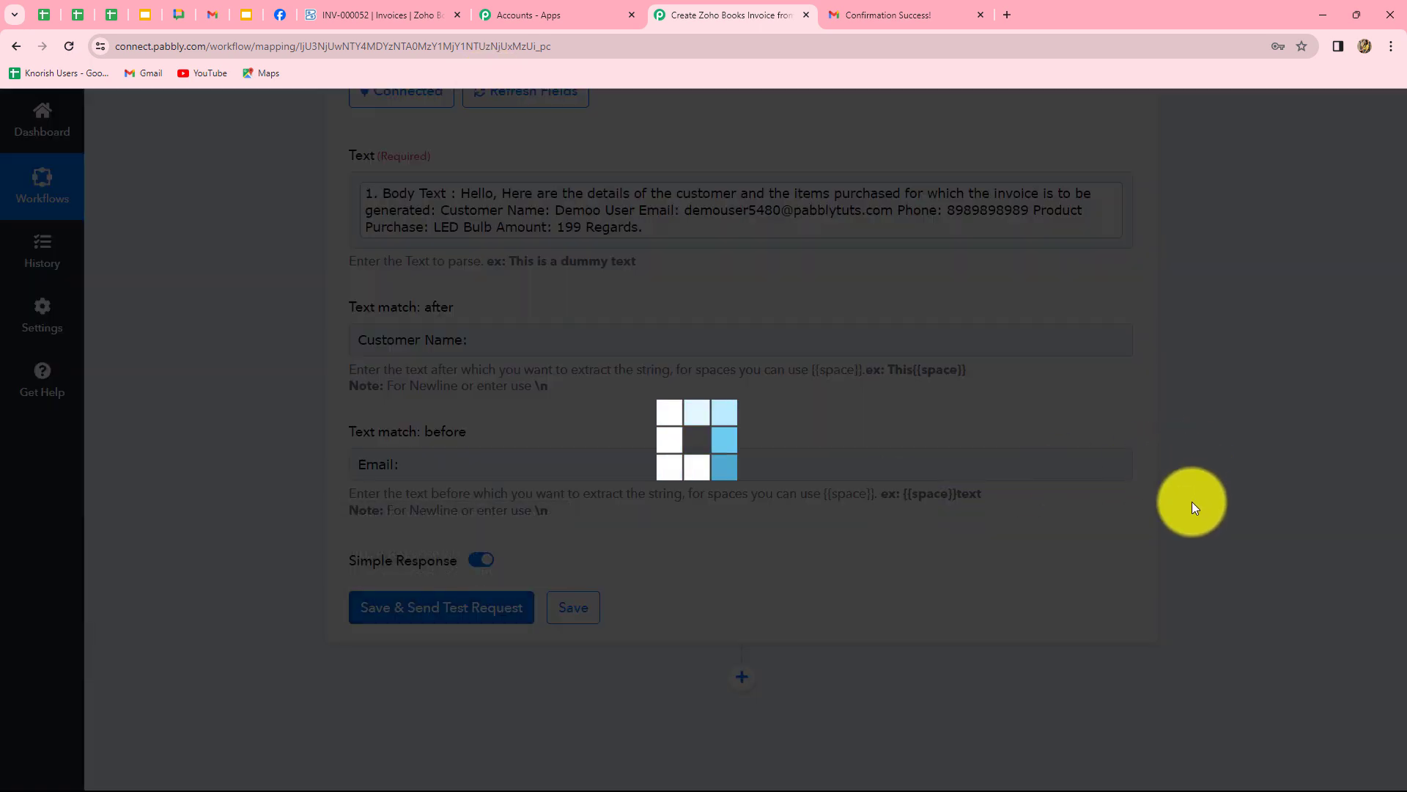
{"action": "scroll", "coordinate": [939, 504], "scroll_direction": "down", "scroll_amount": 3}
{"action": "left_click_drag", "start_coordinate": [843, 529], "coordinate": [792, 450]}
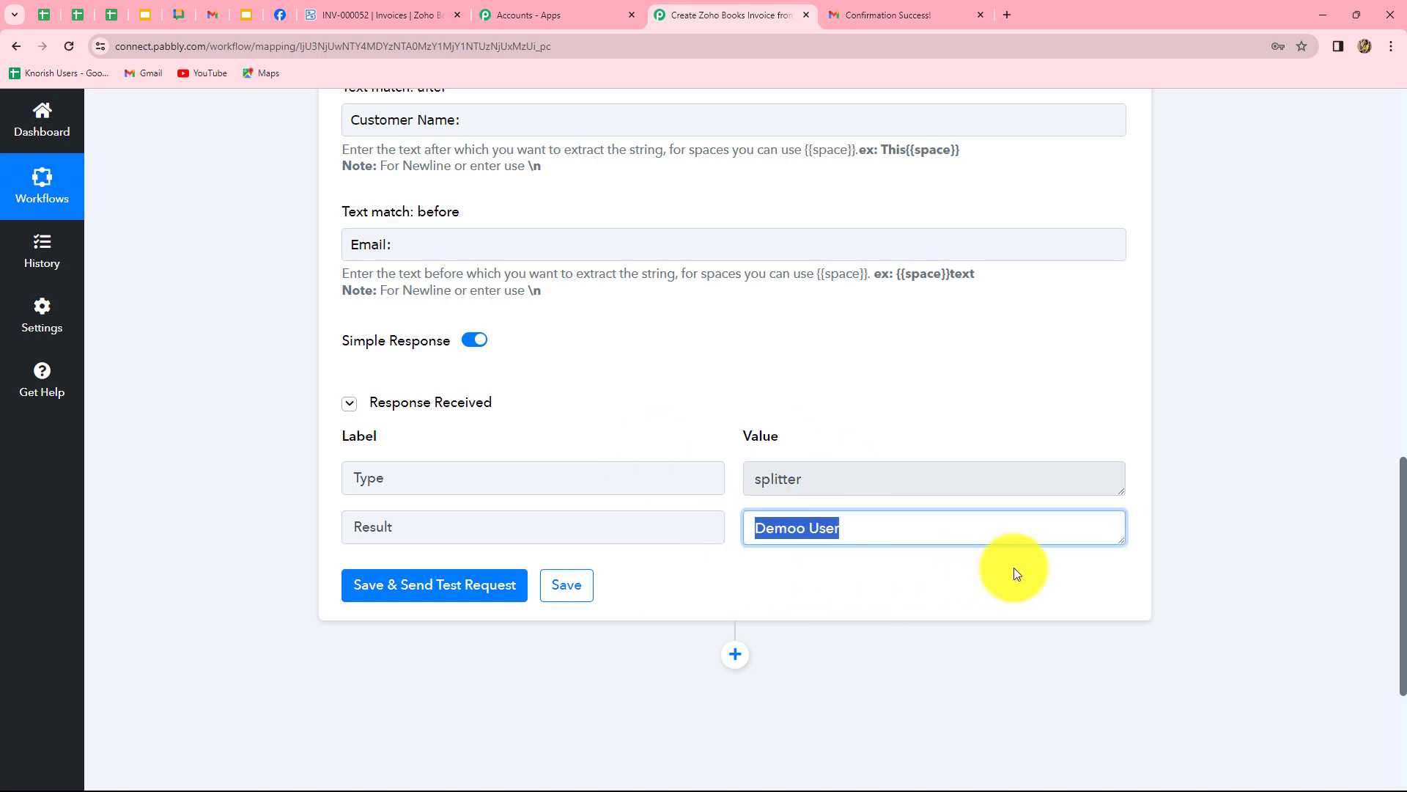
{"action": "scroll", "coordinate": [313, 319], "scroll_direction": "up", "scroll_amount": 5}
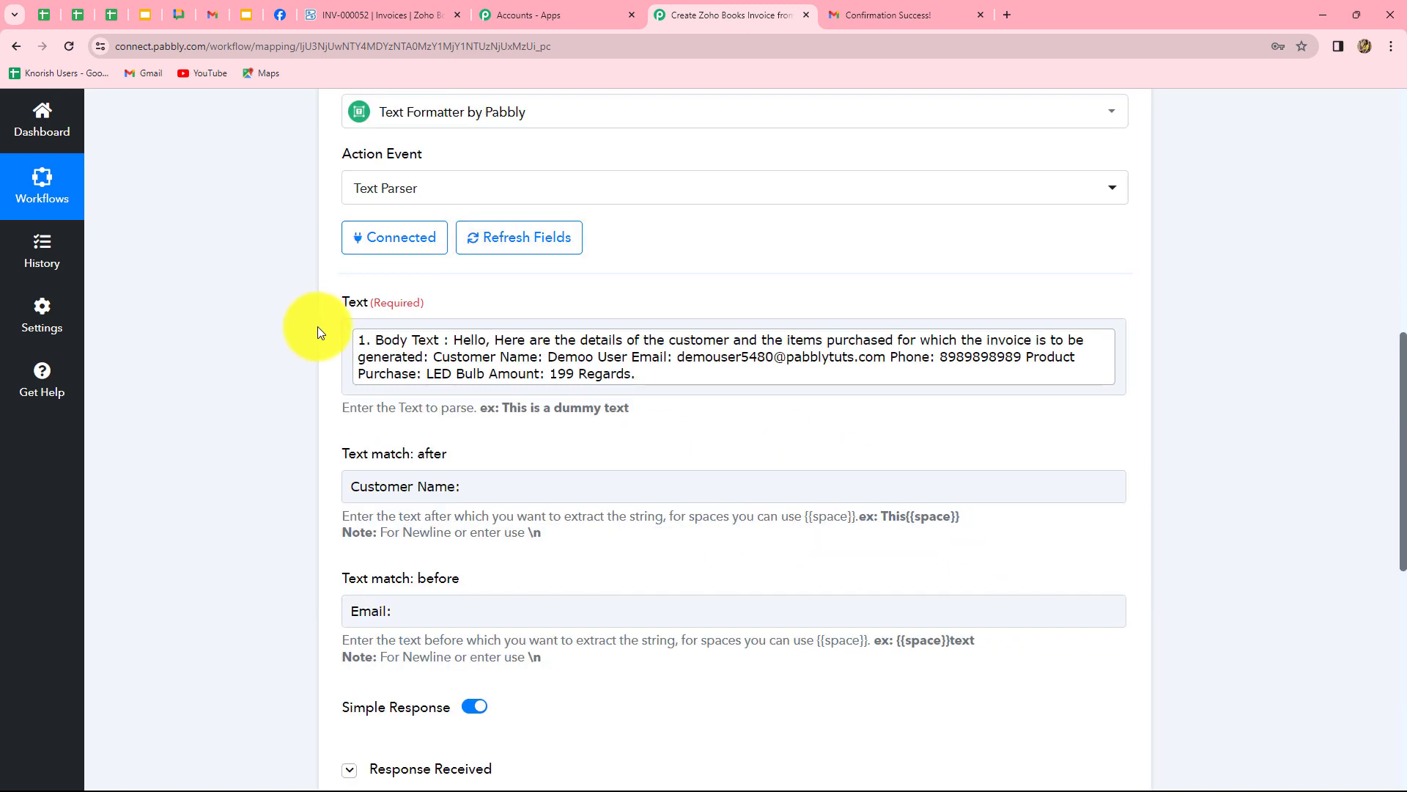
{"action": "left_click", "coordinate": [574, 373]}
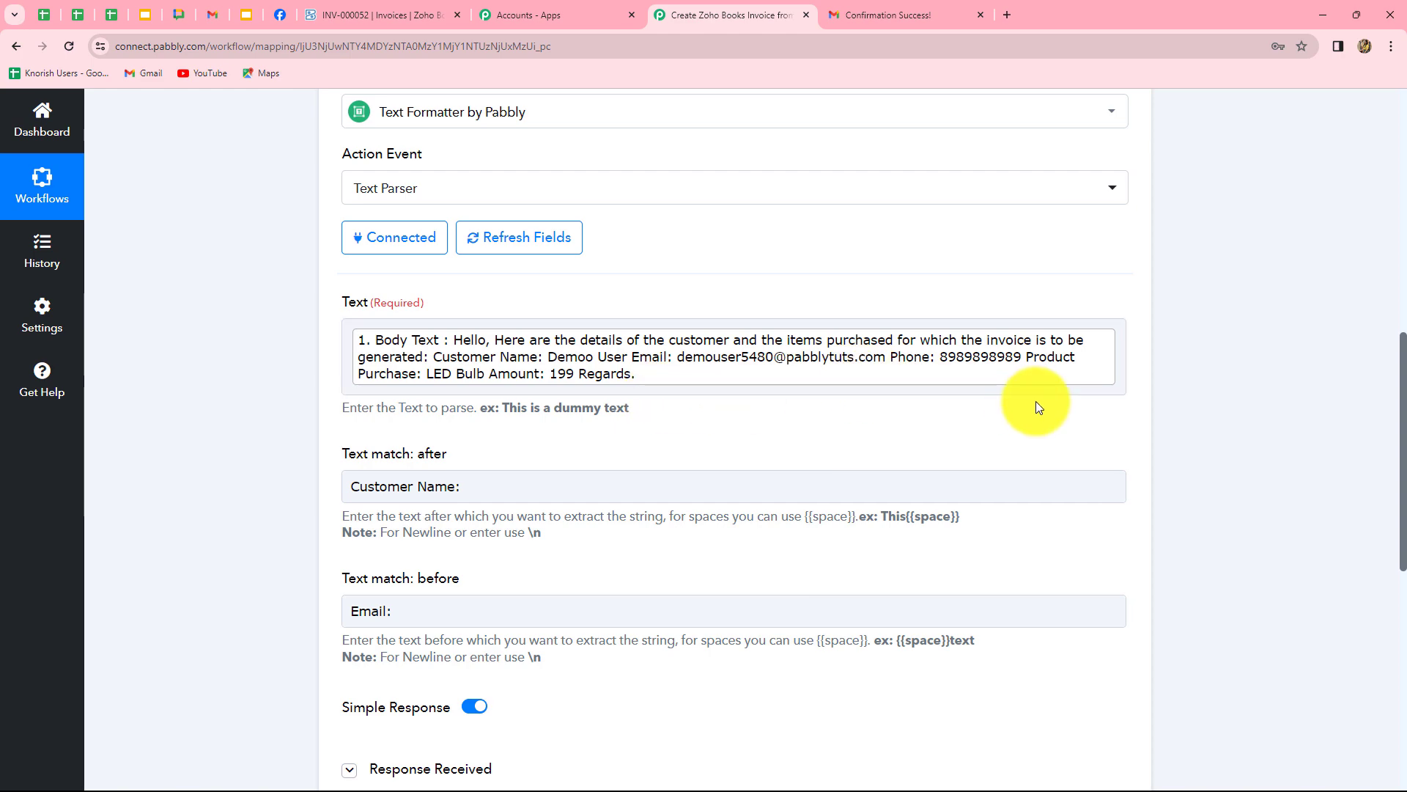
{"action": "scroll", "coordinate": [1386, 432], "scroll_direction": "down", "scroll_amount": 7}
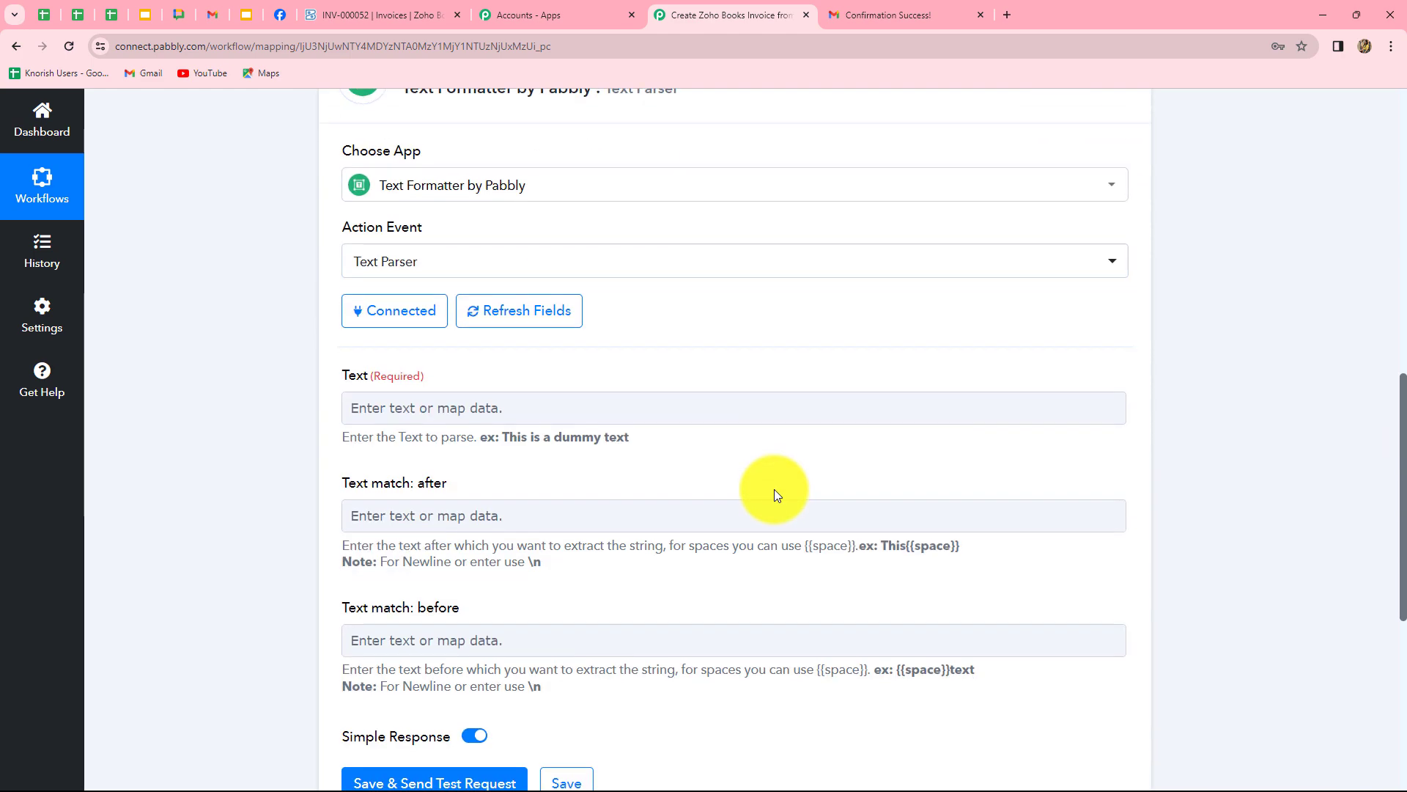
Map the Email Parser's Body Text into the second Text Parser's Text field.
{"action": "scroll", "coordinate": [834, 399], "scroll_direction": "down", "scroll_amount": 3}
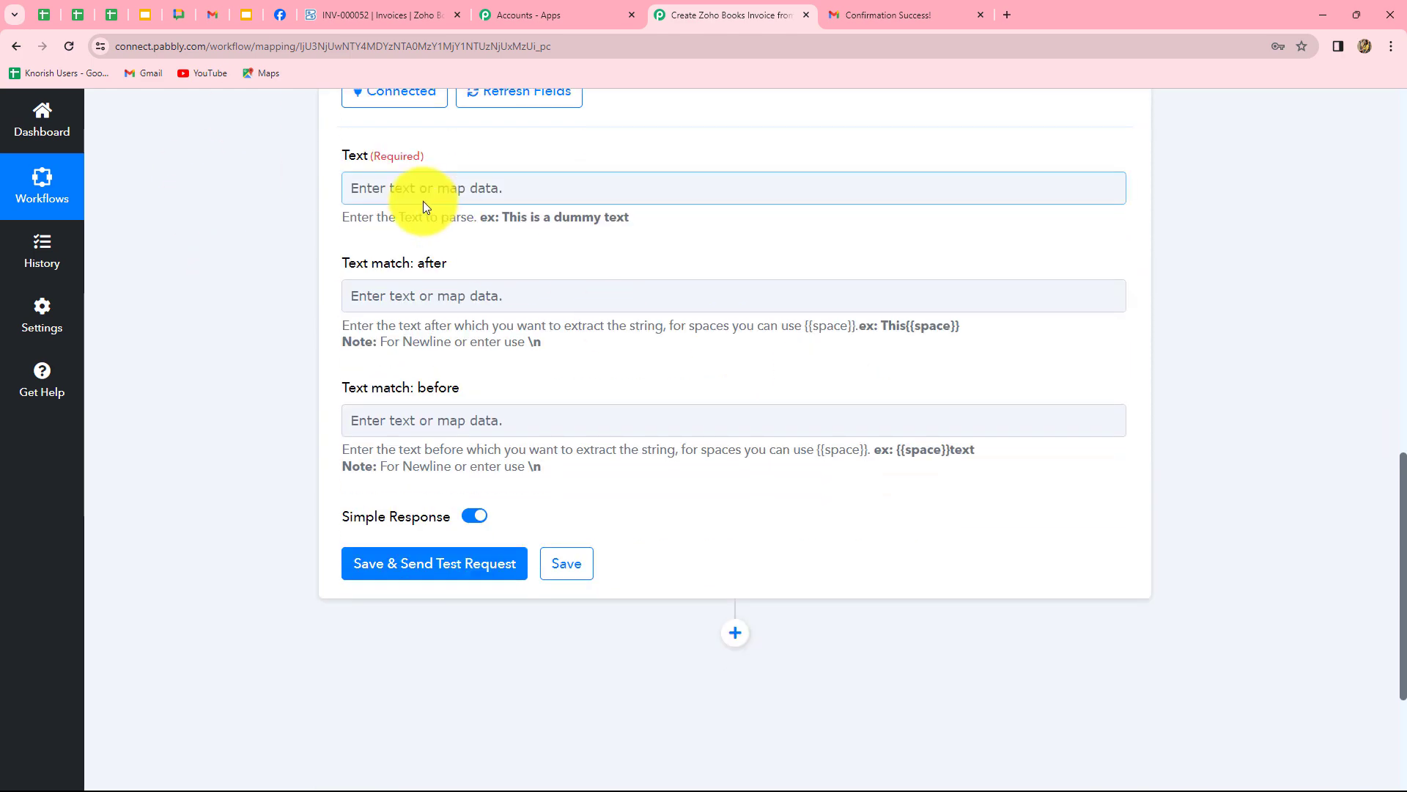
{"action": "left_click", "coordinate": [439, 190]}
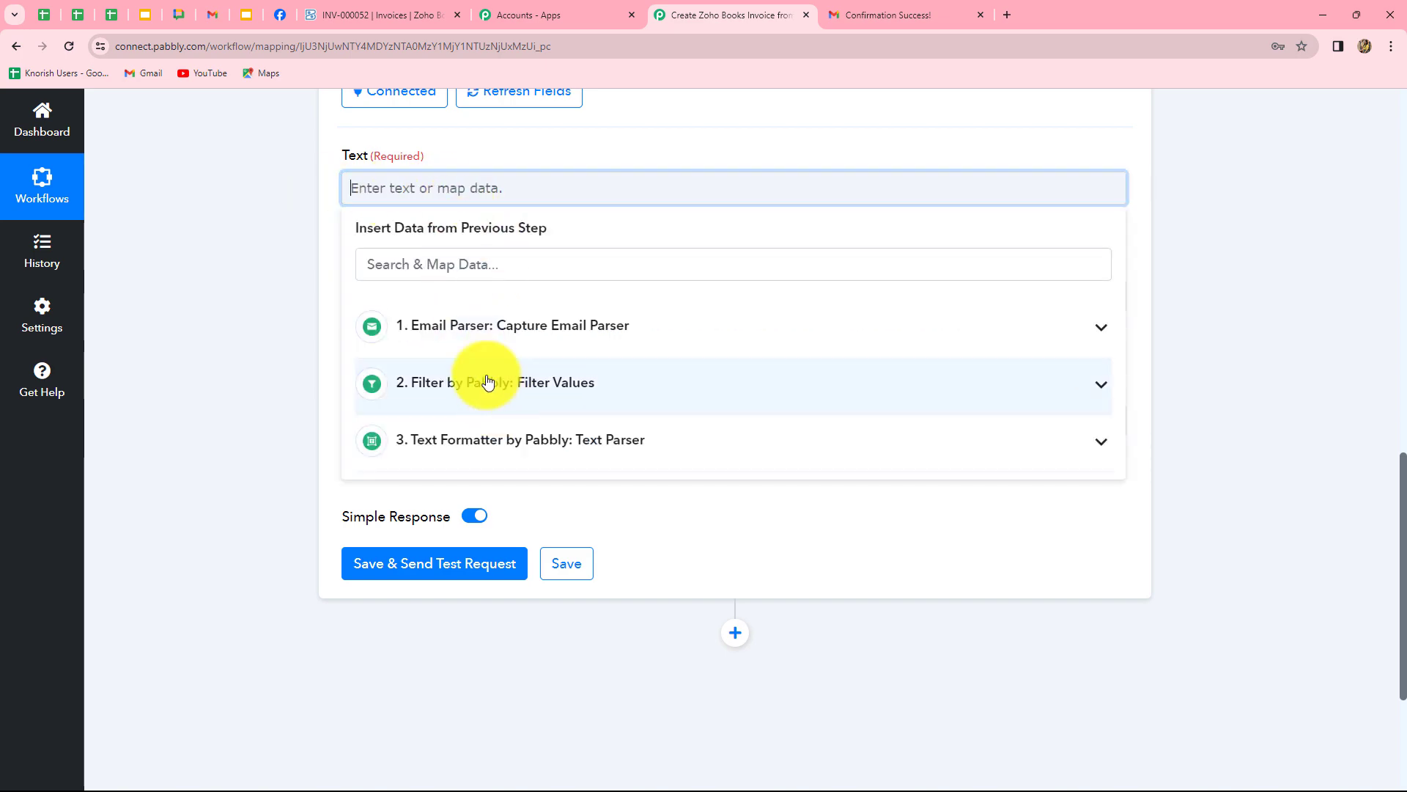
{"action": "left_click", "coordinate": [535, 327]}
{"action": "scroll", "coordinate": [597, 559], "scroll_direction": "down", "scroll_amount": 10}
{"action": "left_click", "coordinate": [597, 599]}
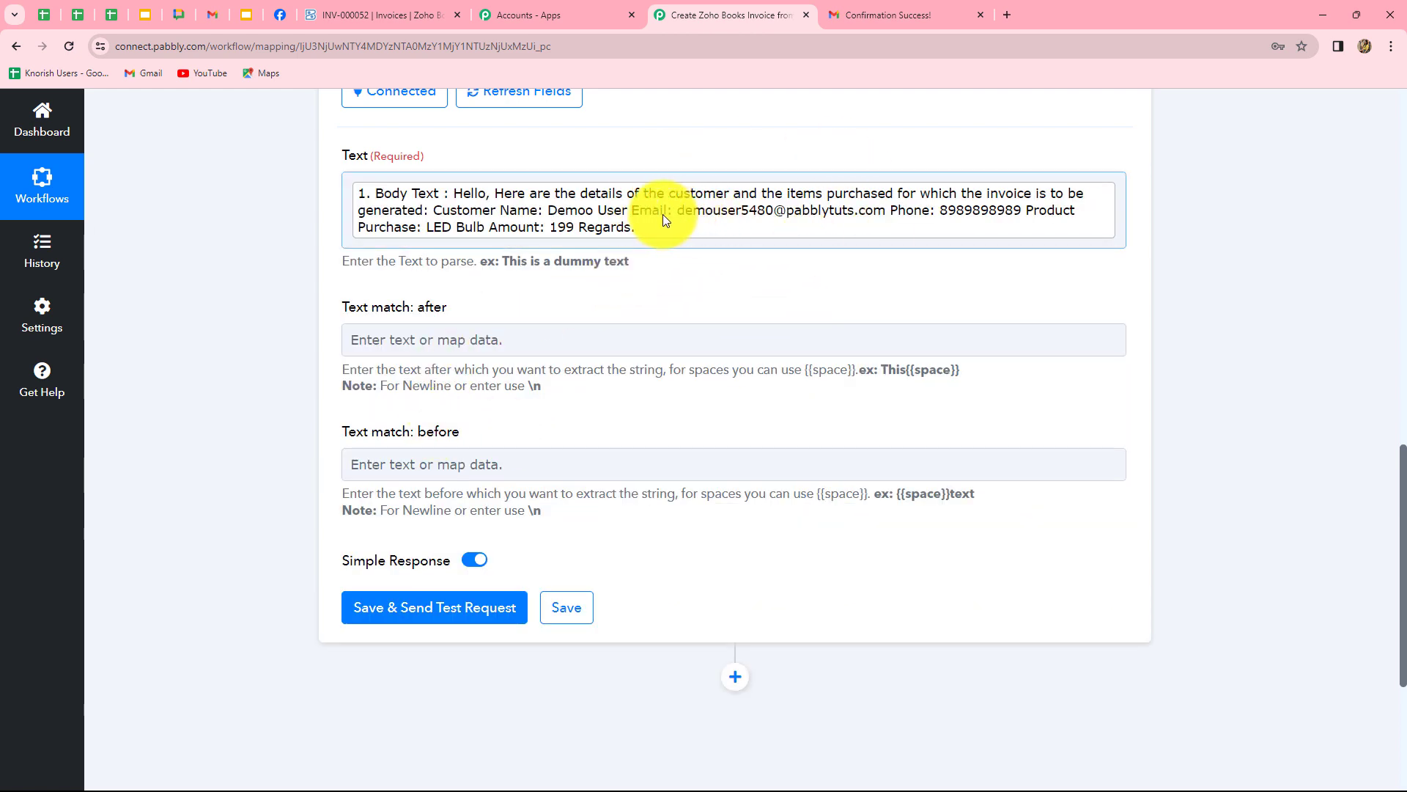
Set text match after 'Email' and before 'Phone:', then save, test and review the extracted email.
{"action": "left_click", "coordinate": [468, 339]}
{"action": "type", "text": "Email:"}
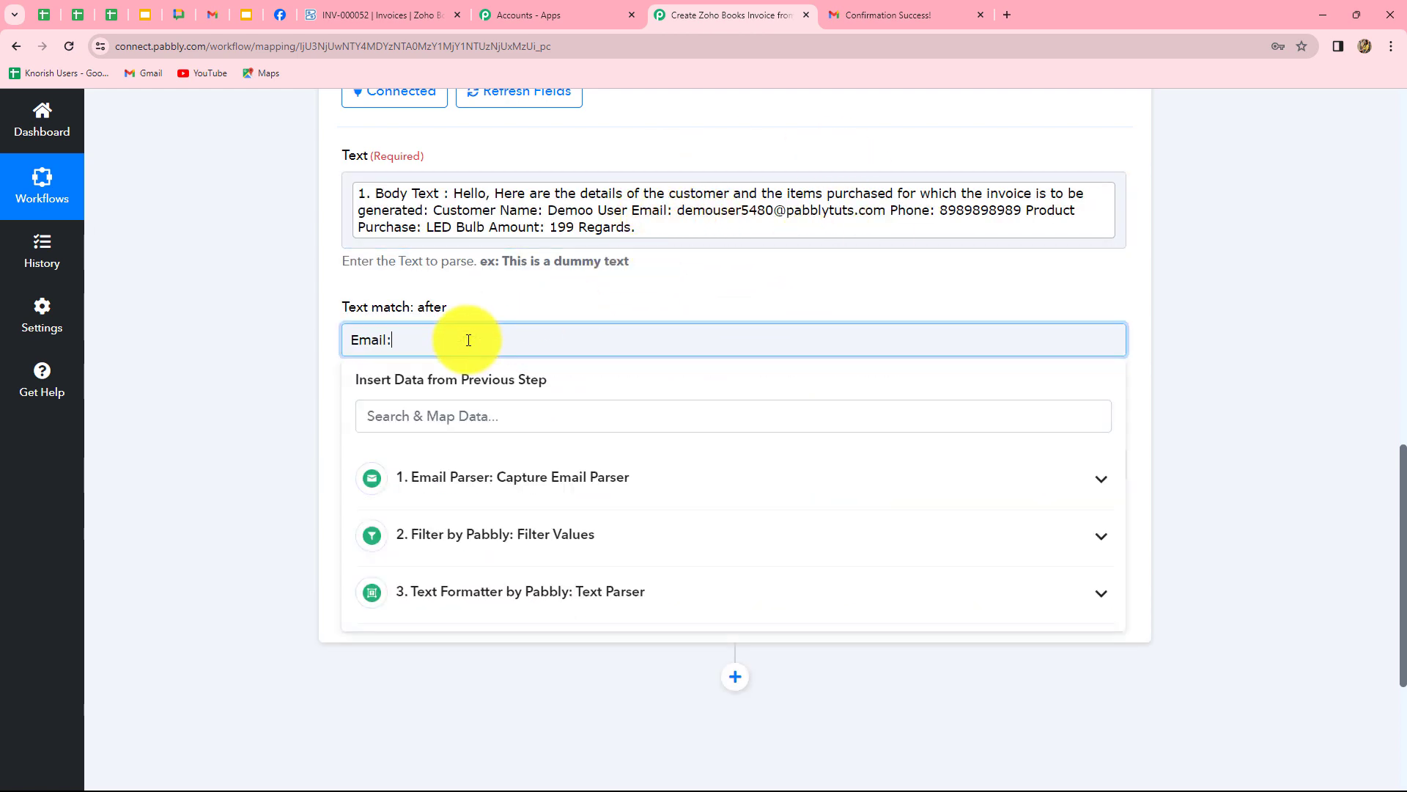
{"action": "triple_click", "coordinate": [236, 419]}
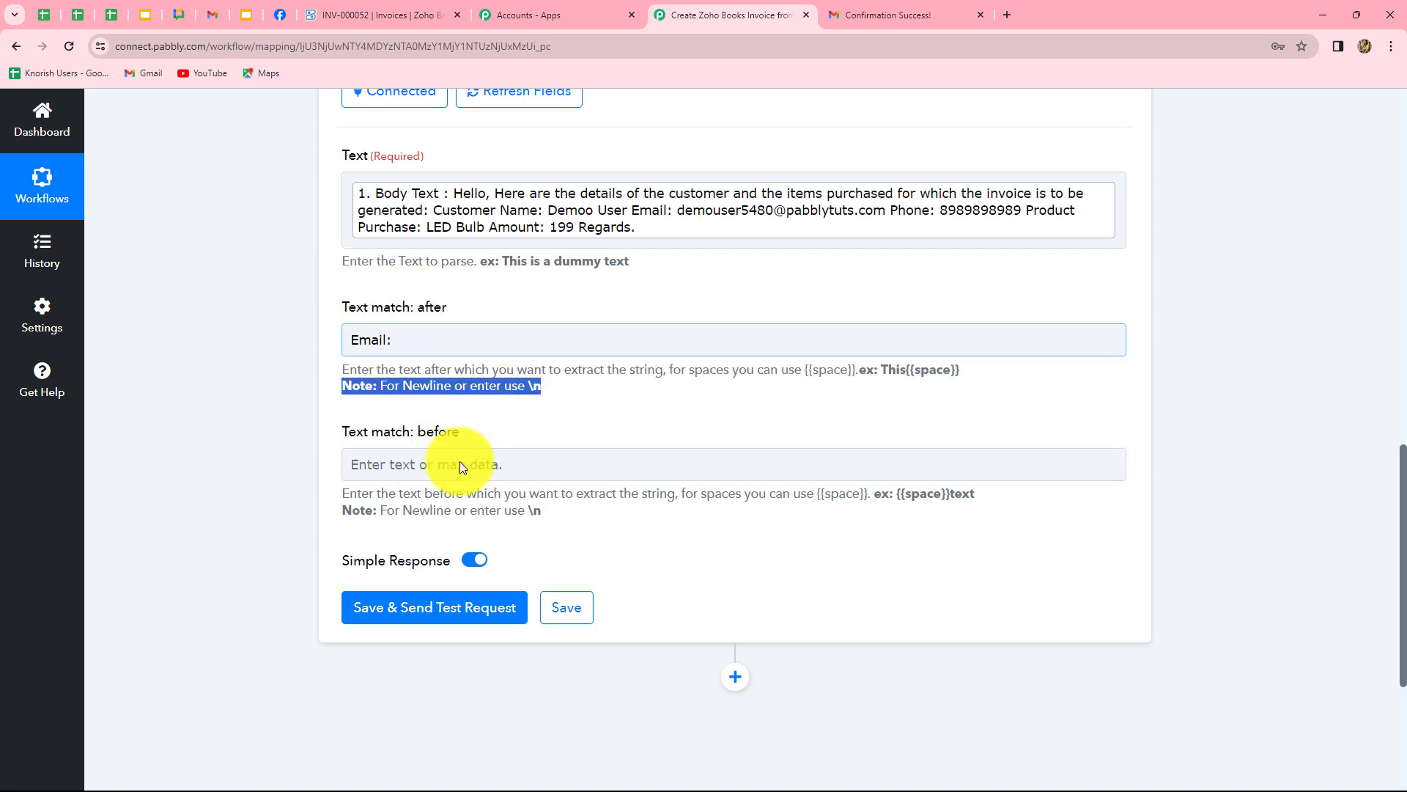
{"action": "left_click", "coordinate": [431, 465]}
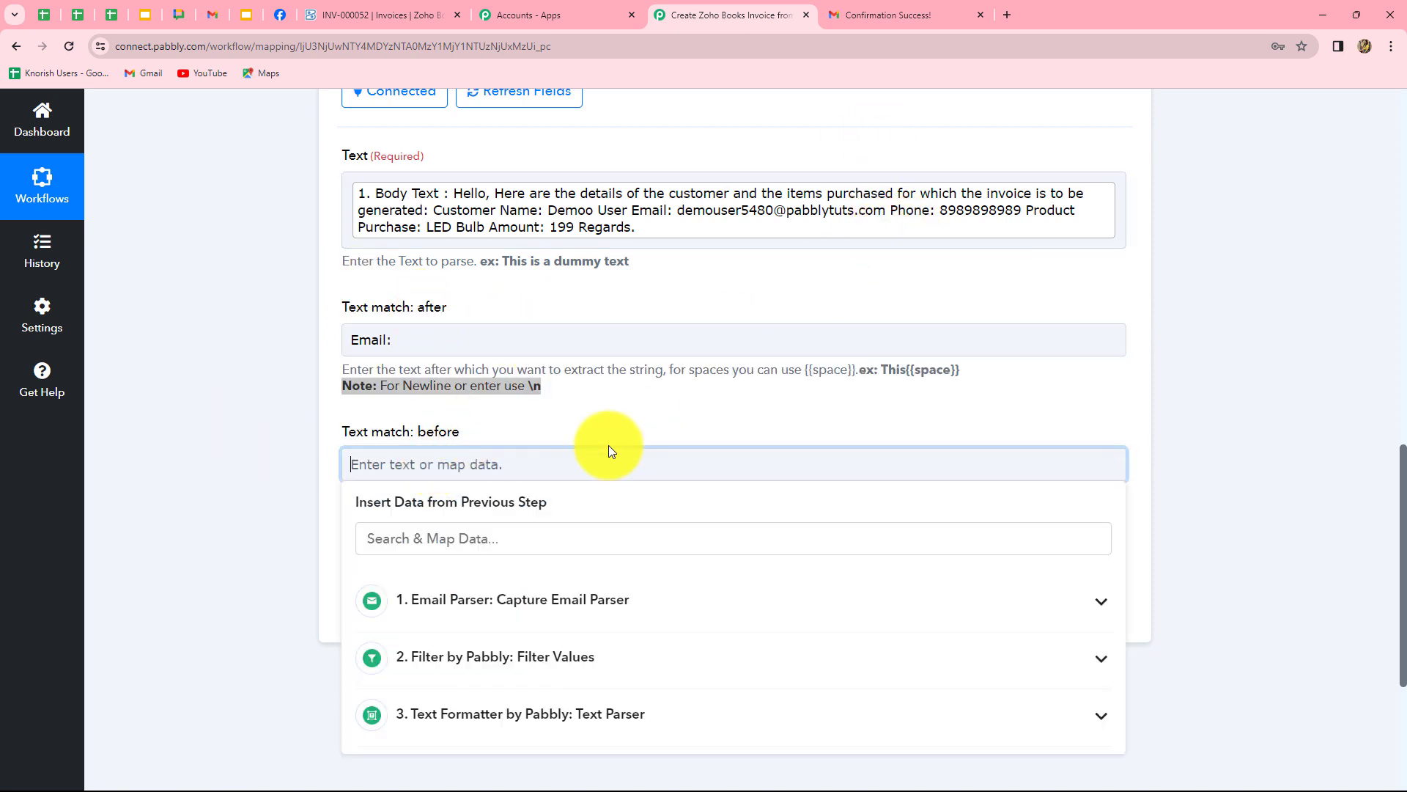
{"action": "type", "text": "Phone:"}
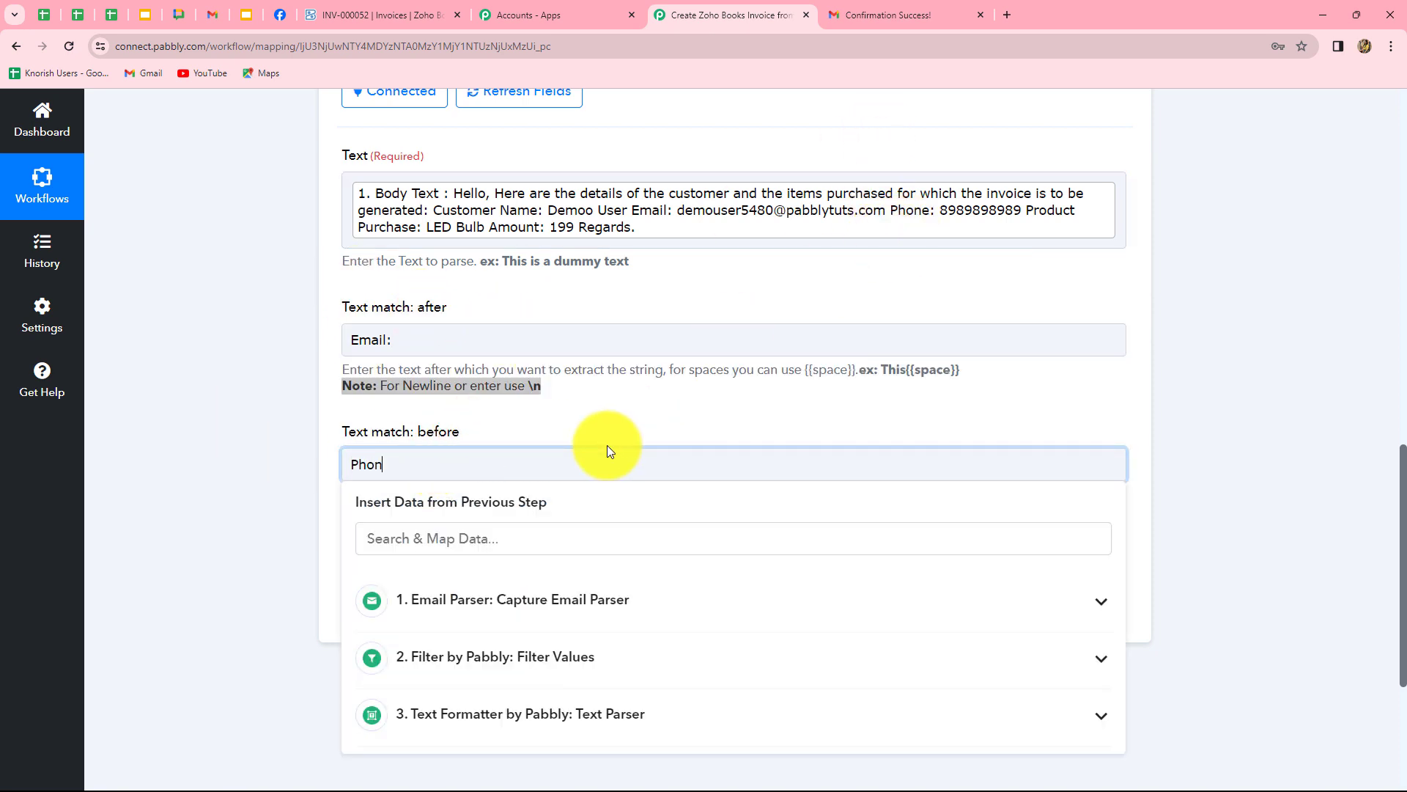
{"action": "left_click", "coordinate": [161, 463]}
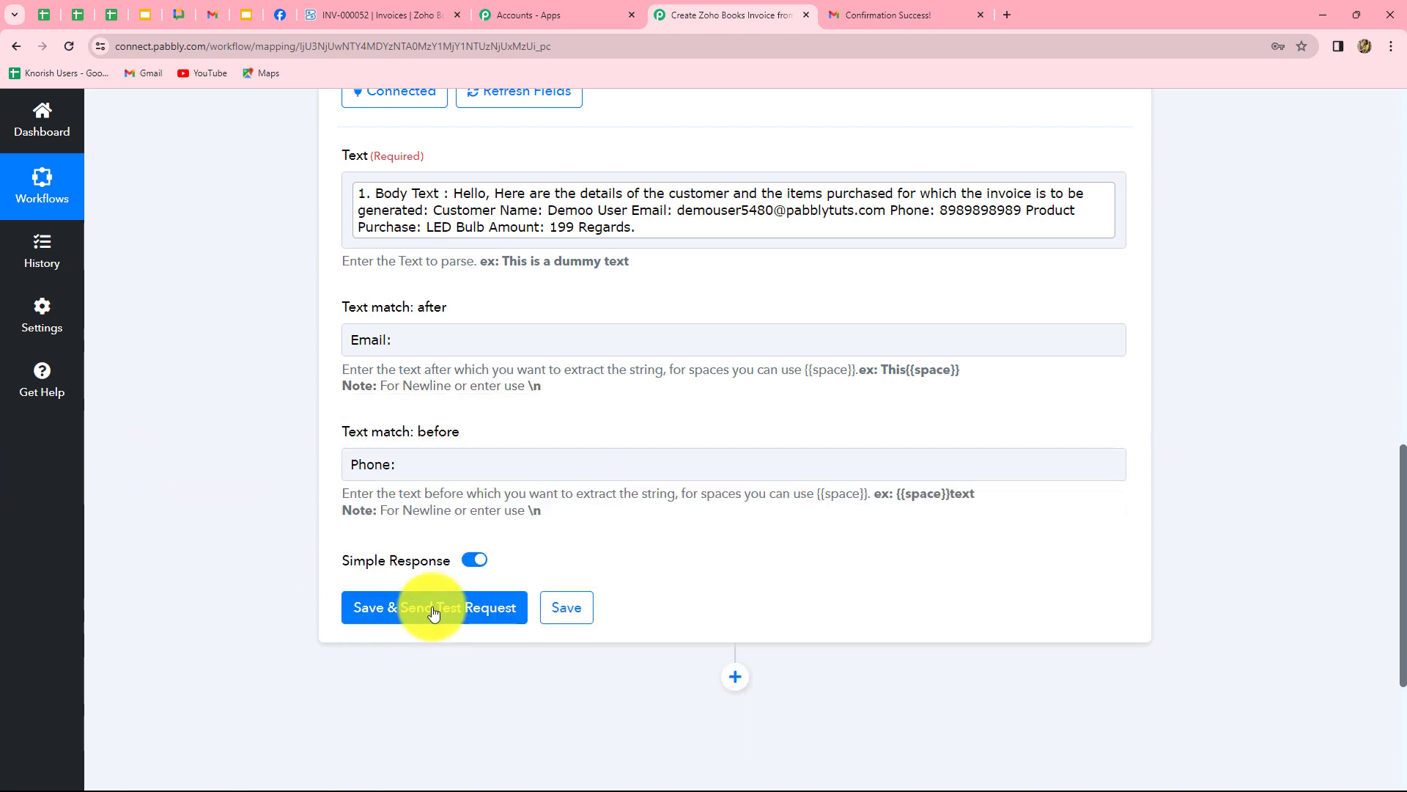
{"action": "left_click", "coordinate": [432, 615]}
{"action": "scroll", "coordinate": [1362, 551], "scroll_direction": "down", "scroll_amount": 3}
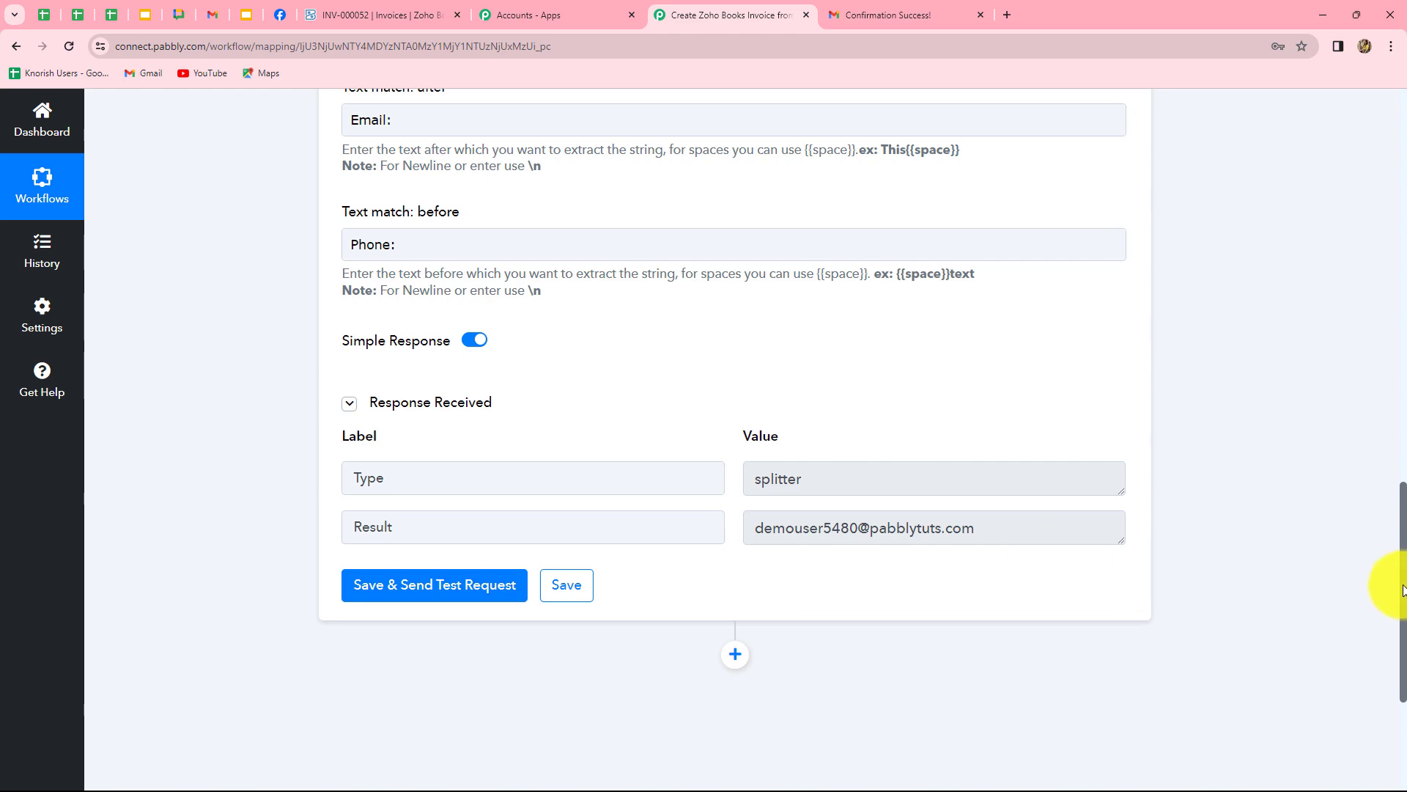
{"action": "left_click_drag", "start_coordinate": [1399, 583], "coordinate": [1399, 486]}
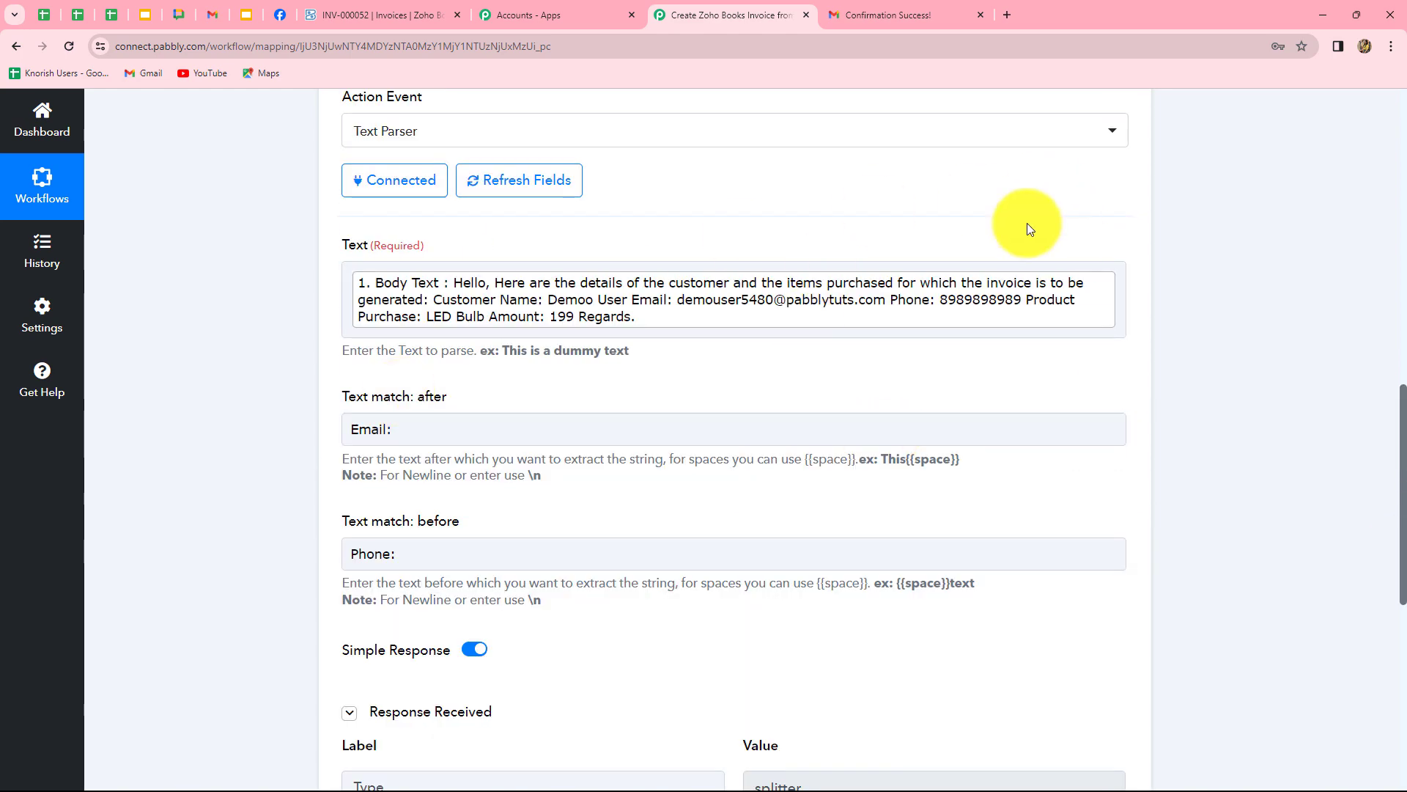
{"action": "scroll", "coordinate": [1297, 524], "scroll_direction": "down", "scroll_amount": 5}
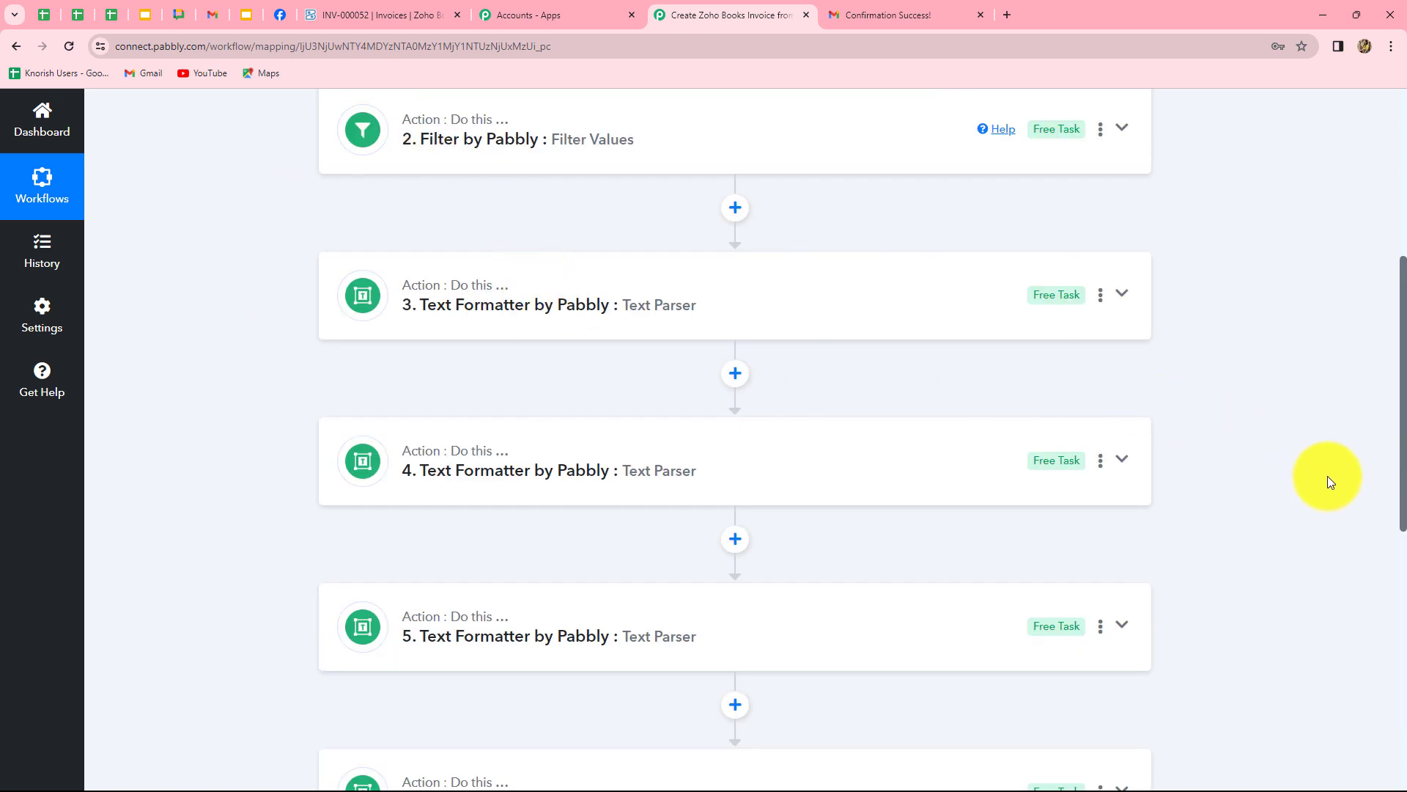
{"action": "scroll", "coordinate": [1331, 482], "scroll_direction": "down", "scroll_amount": 9}
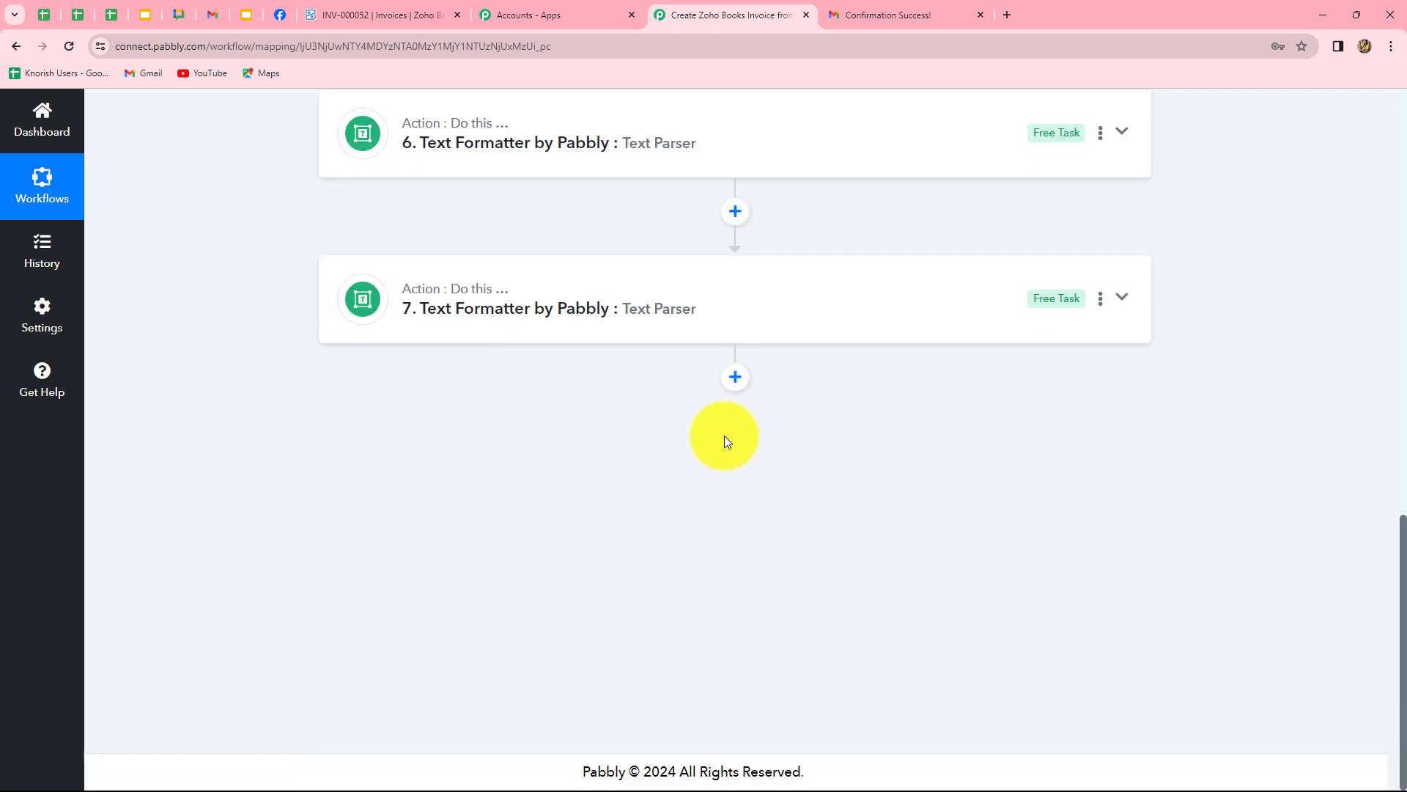
Add a Zoho Books step after step 7 with the Find Customer action event and start connecting it.
{"action": "left_click", "coordinate": [736, 379]}
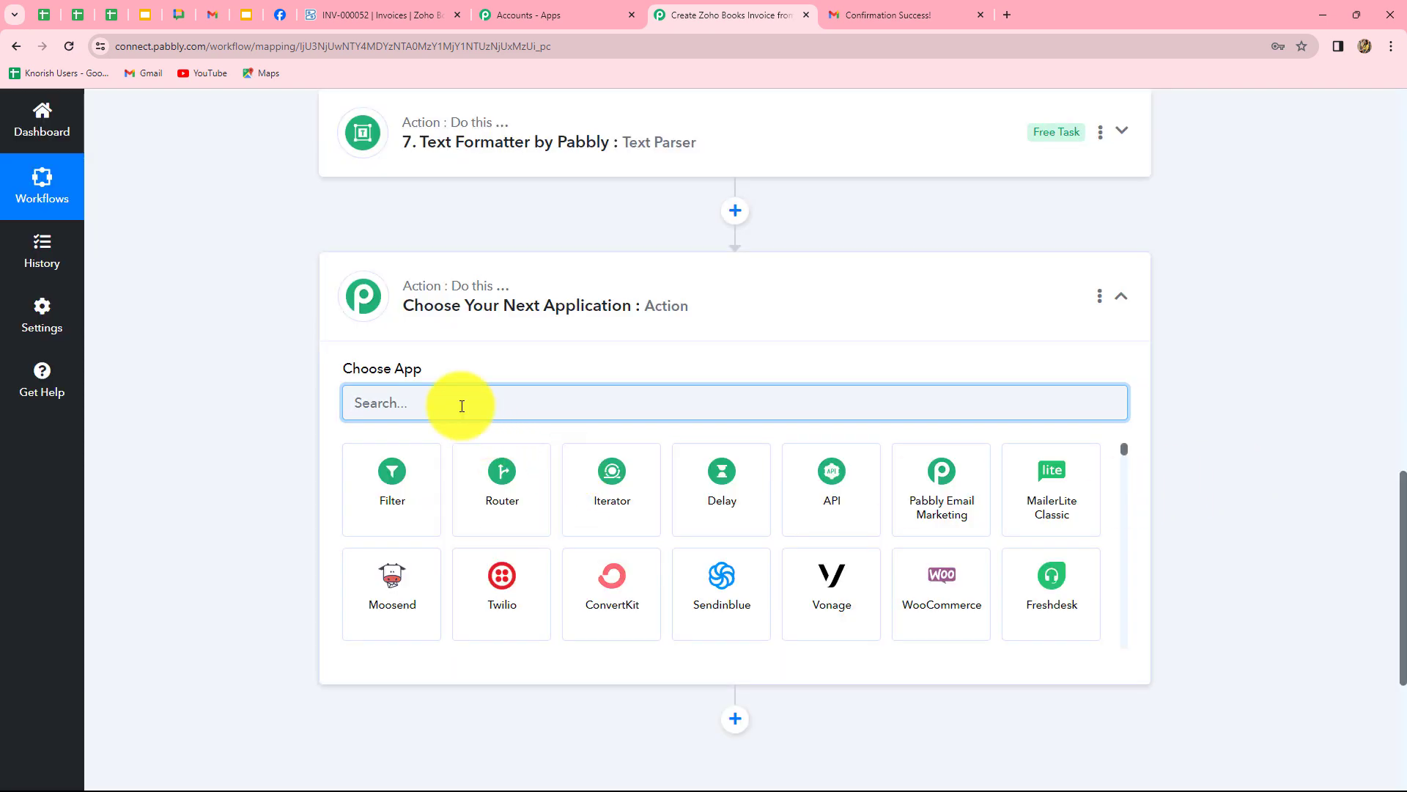
{"action": "type", "text": "zoh"}
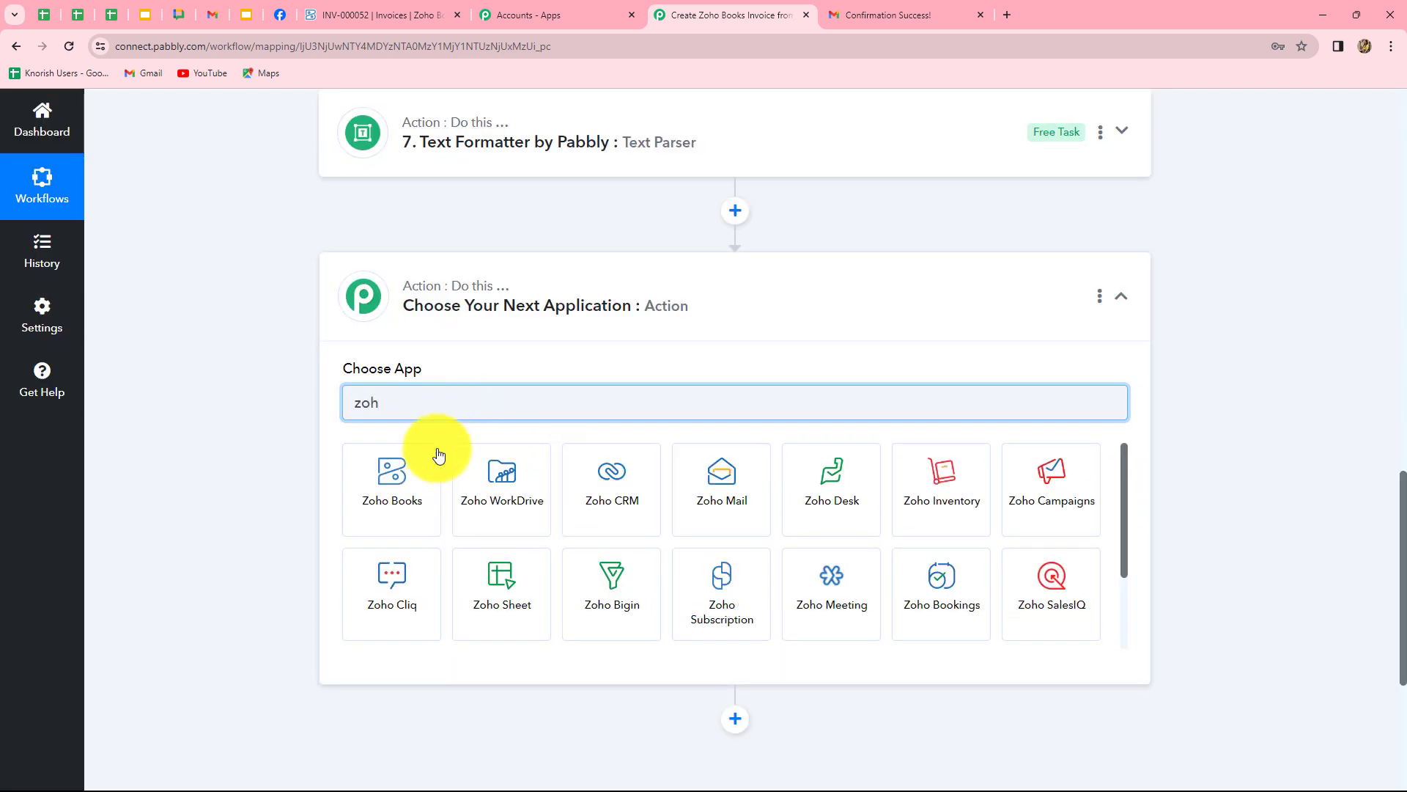
{"action": "left_click", "coordinate": [403, 524]}
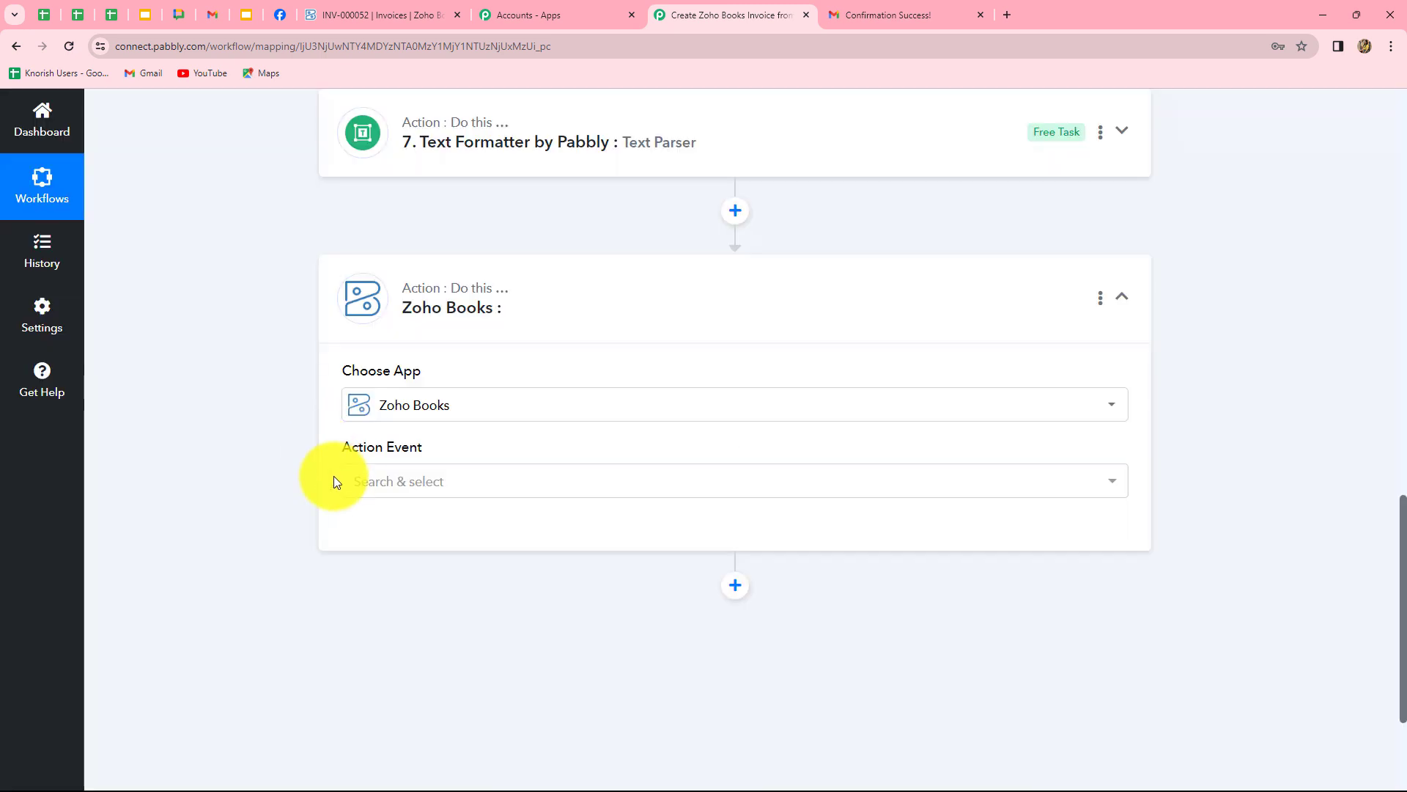
{"action": "left_click", "coordinate": [367, 480]}
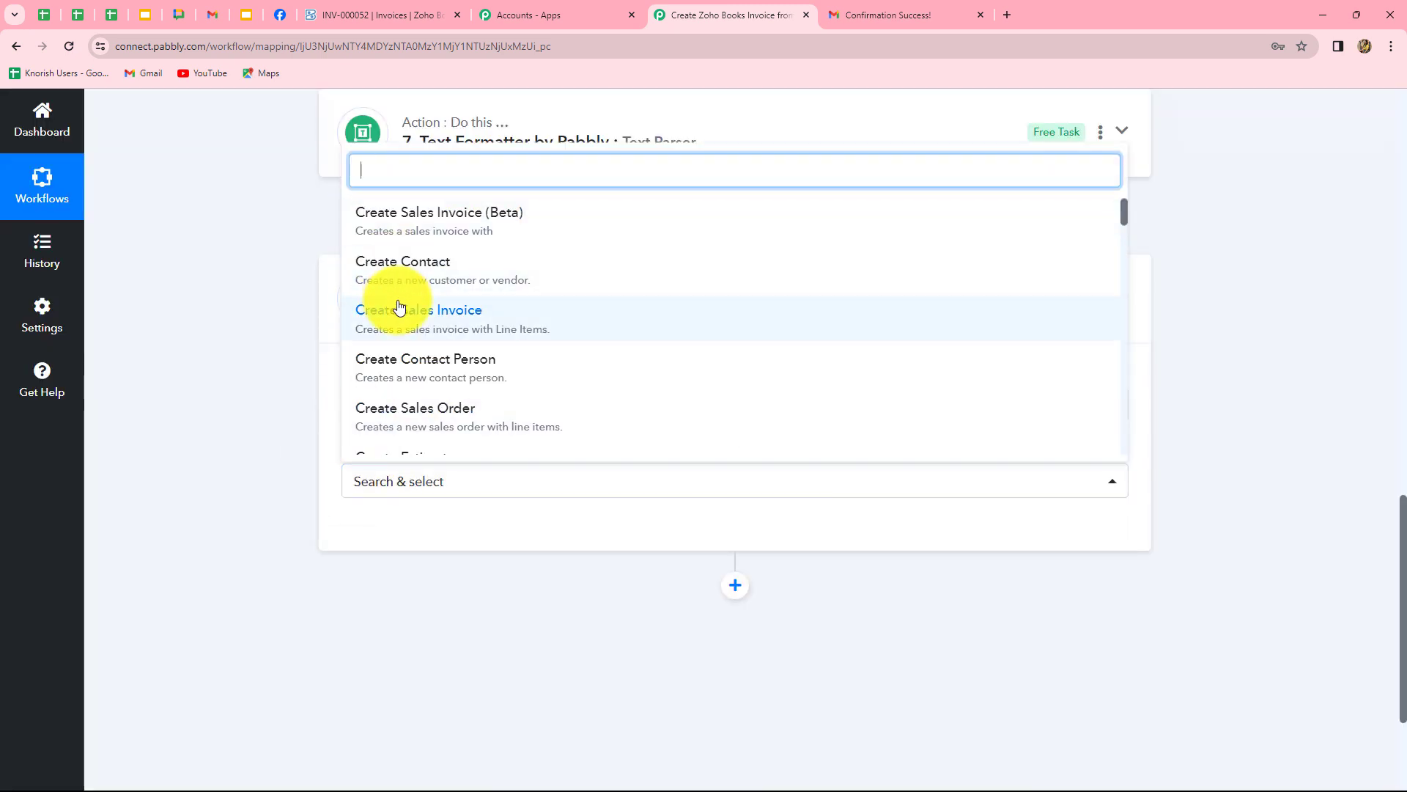
{"action": "type", "text": "find"}
{"action": "left_click", "coordinate": [381, 402]}
{"action": "left_click", "coordinate": [394, 531]}
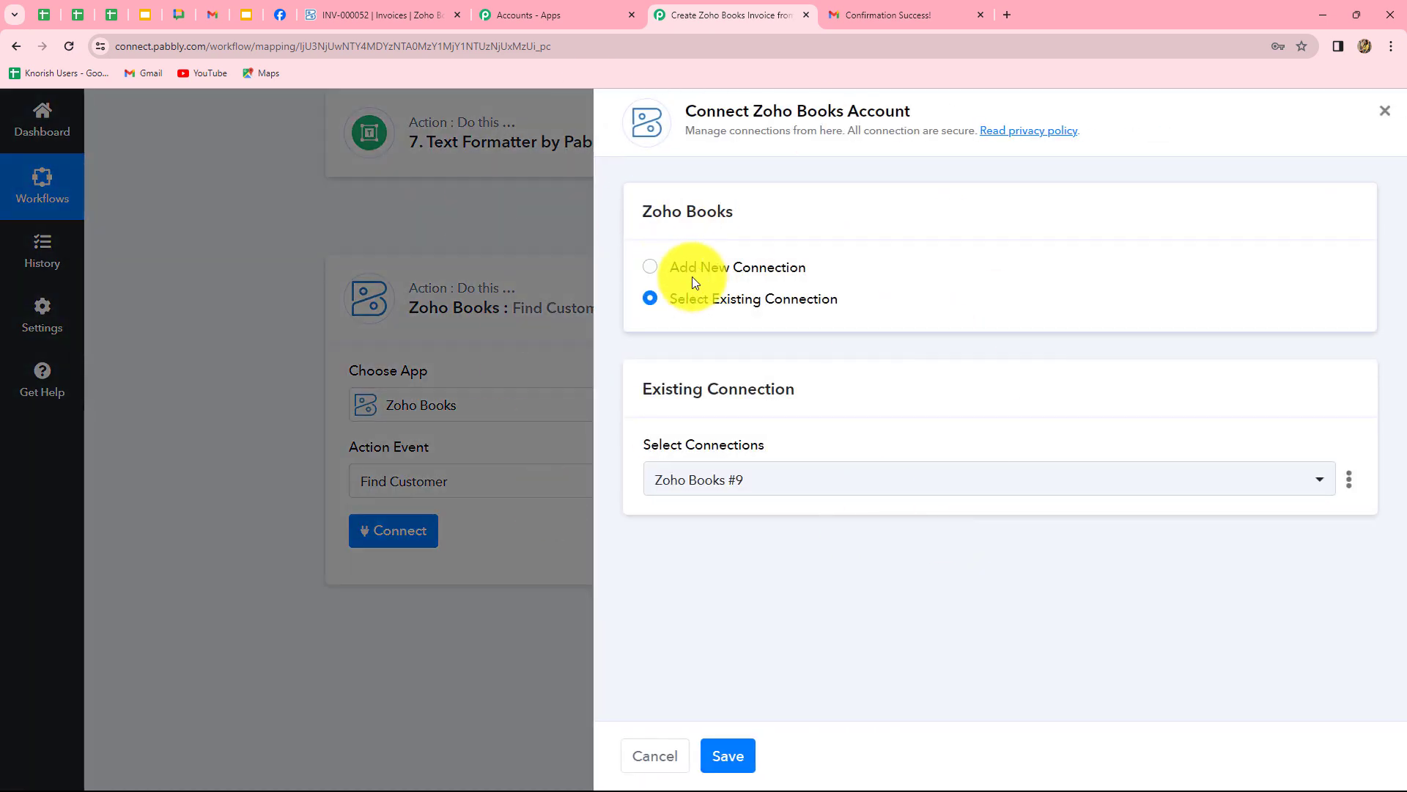
Create a new Zoho Books connection with domain zoho.com and accept the authorization request.
{"action": "left_click", "coordinate": [672, 268]}
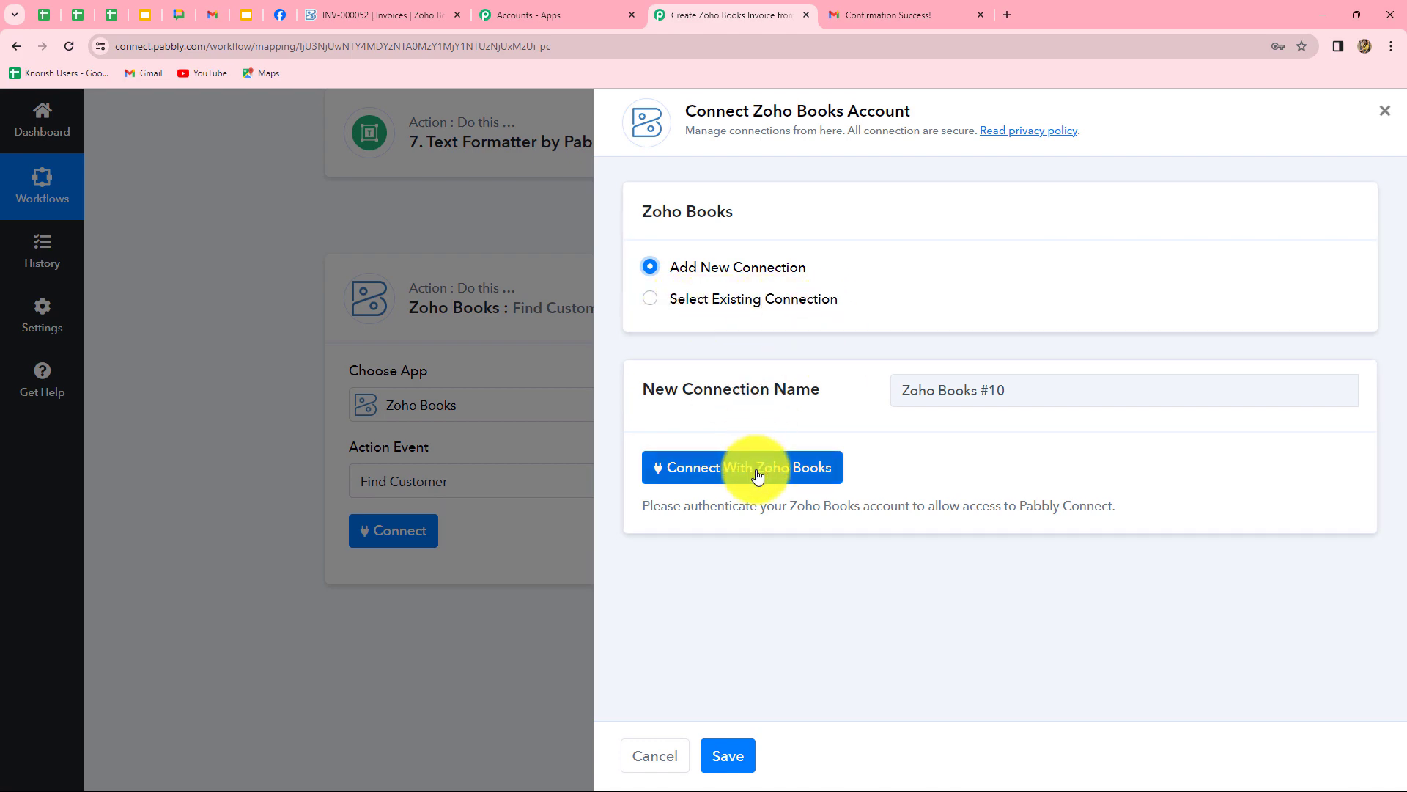
{"action": "left_click", "coordinate": [806, 469]}
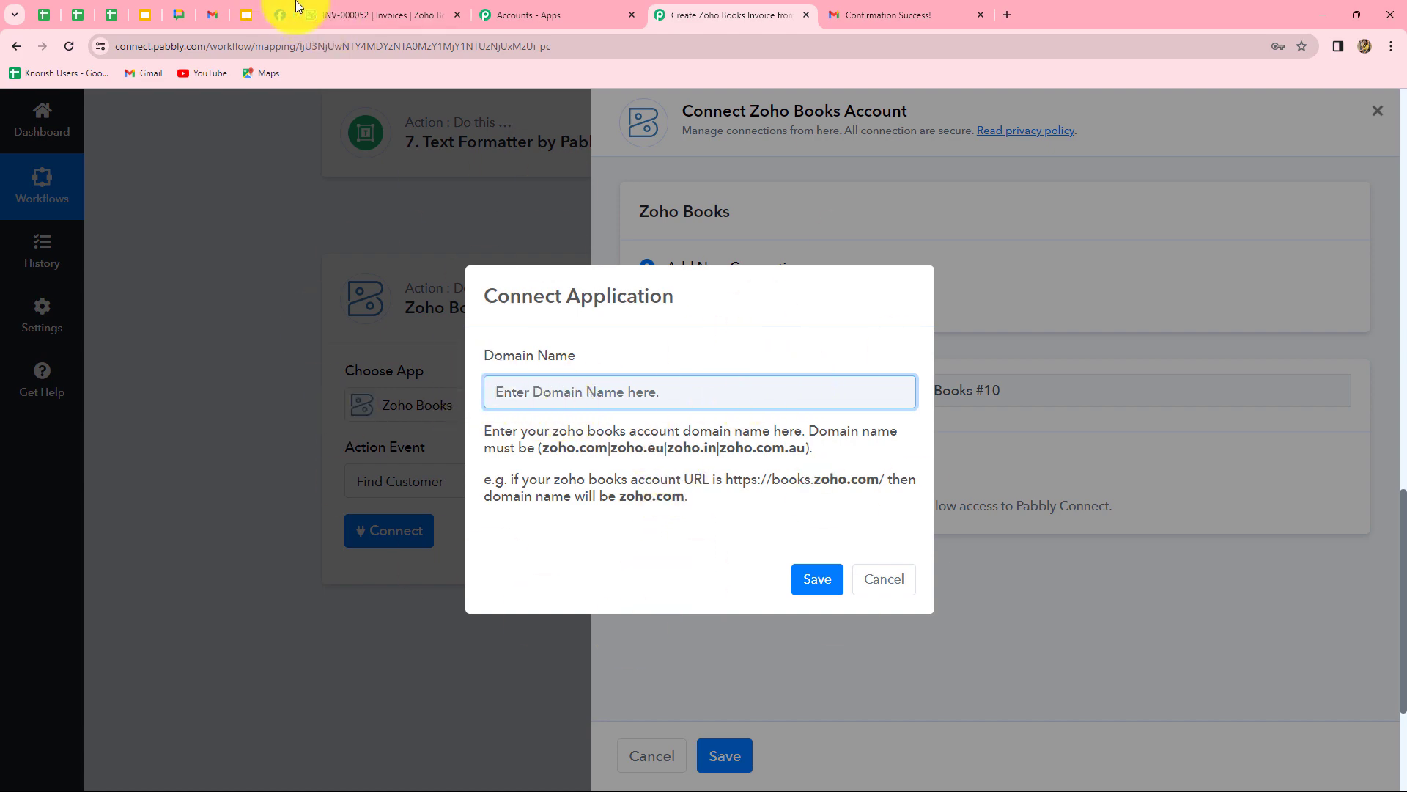
{"action": "left_click", "coordinate": [340, 8]}
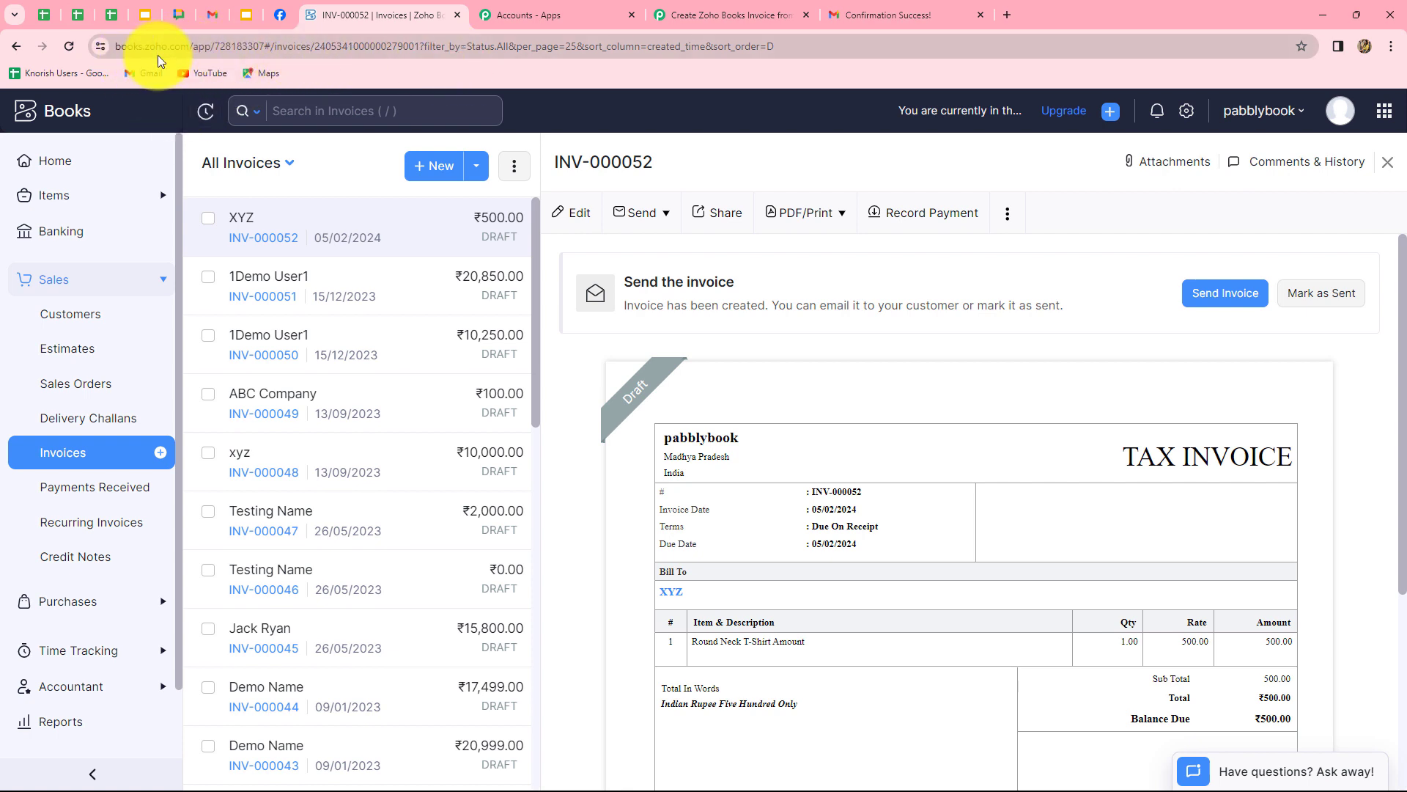
{"action": "left_click", "coordinate": [729, 14]}
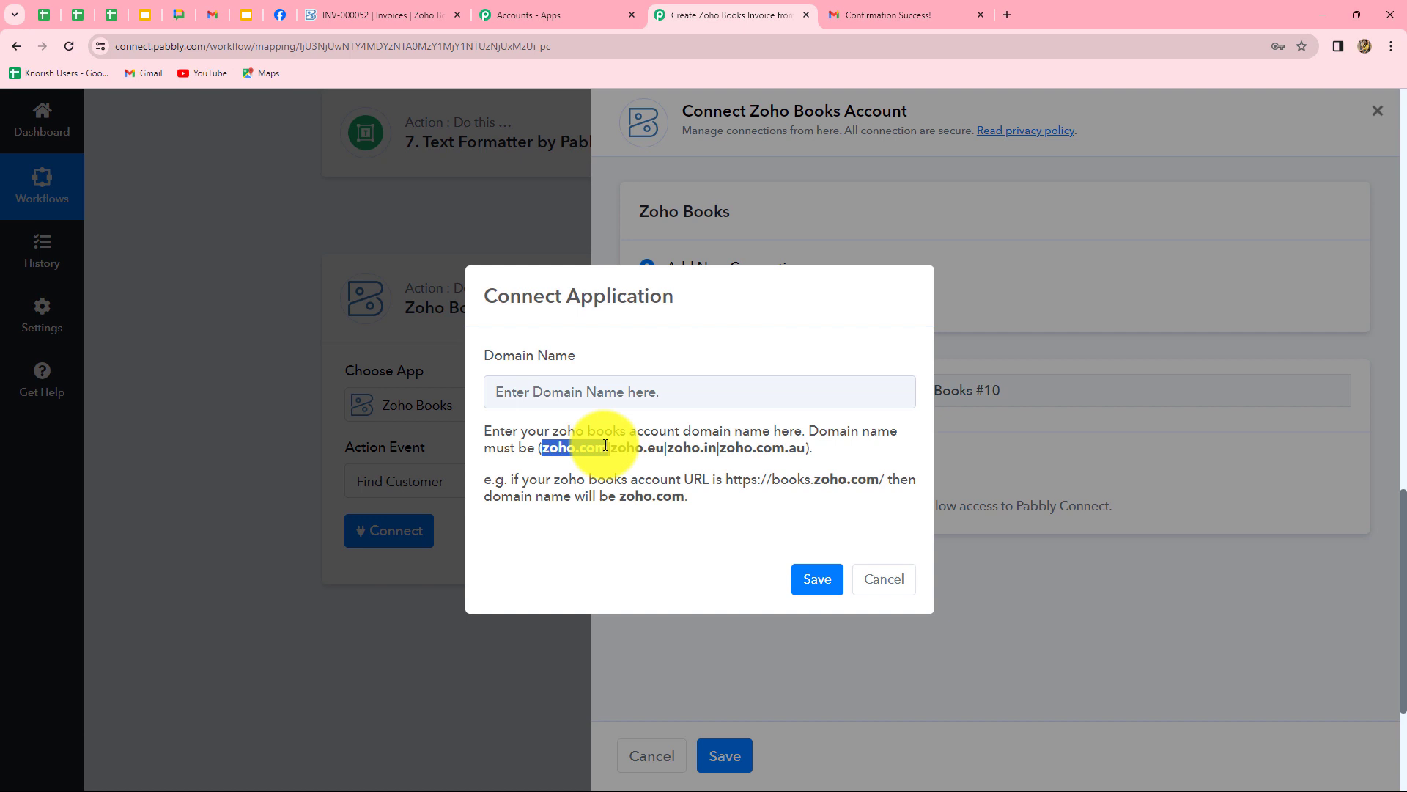
{"action": "left_click", "coordinate": [552, 401]}
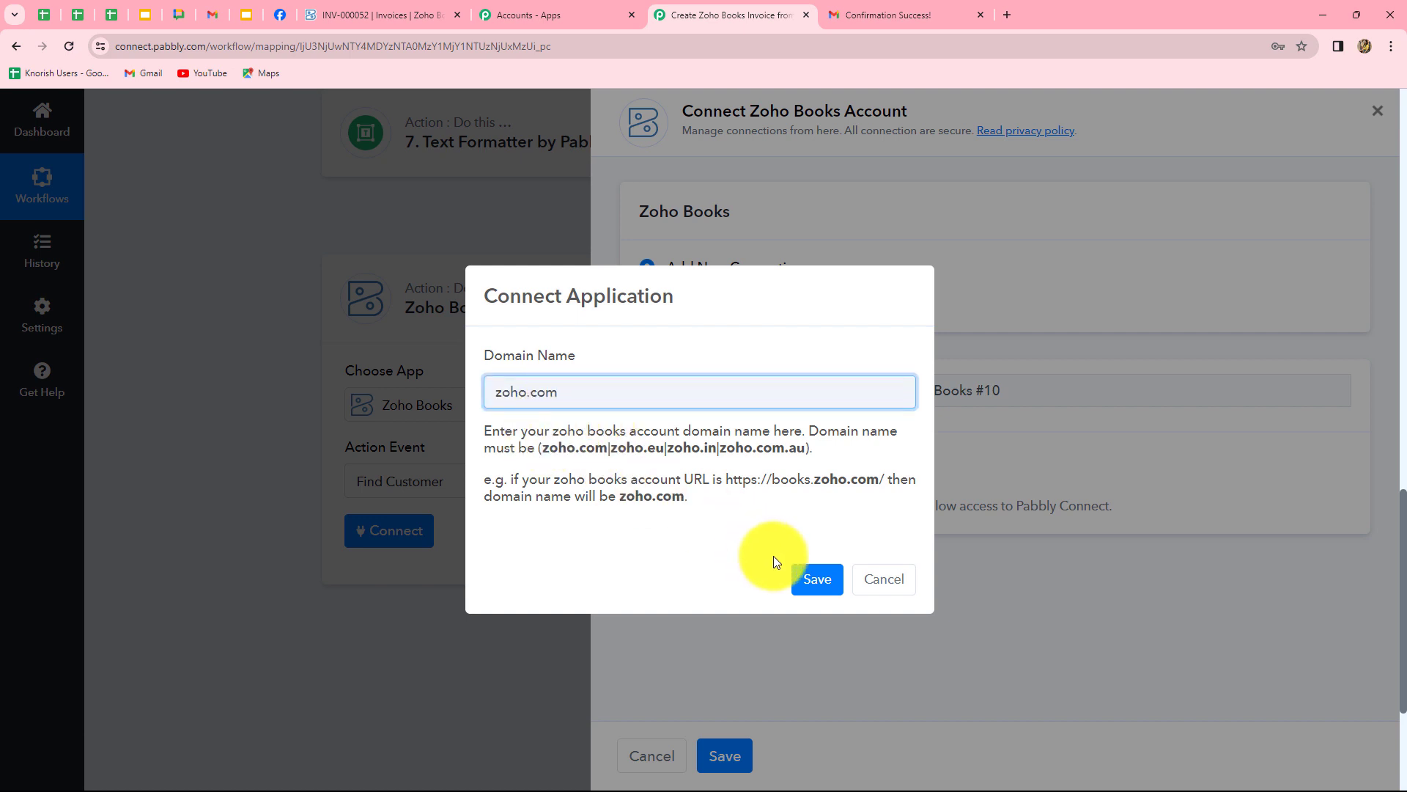
{"action": "left_click", "coordinate": [811, 581]}
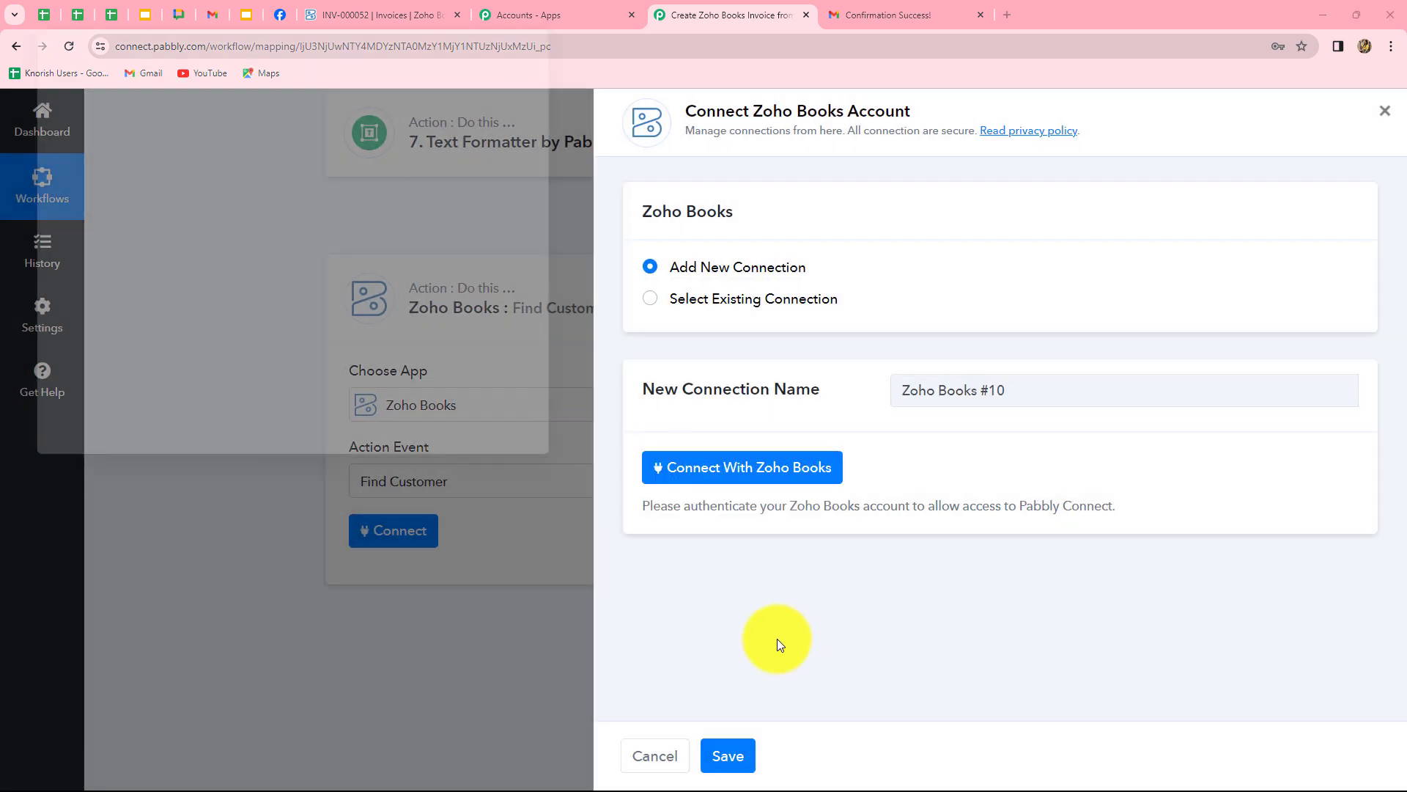
{"action": "left_click_drag", "start_coordinate": [69, 169], "coordinate": [220, 169]}
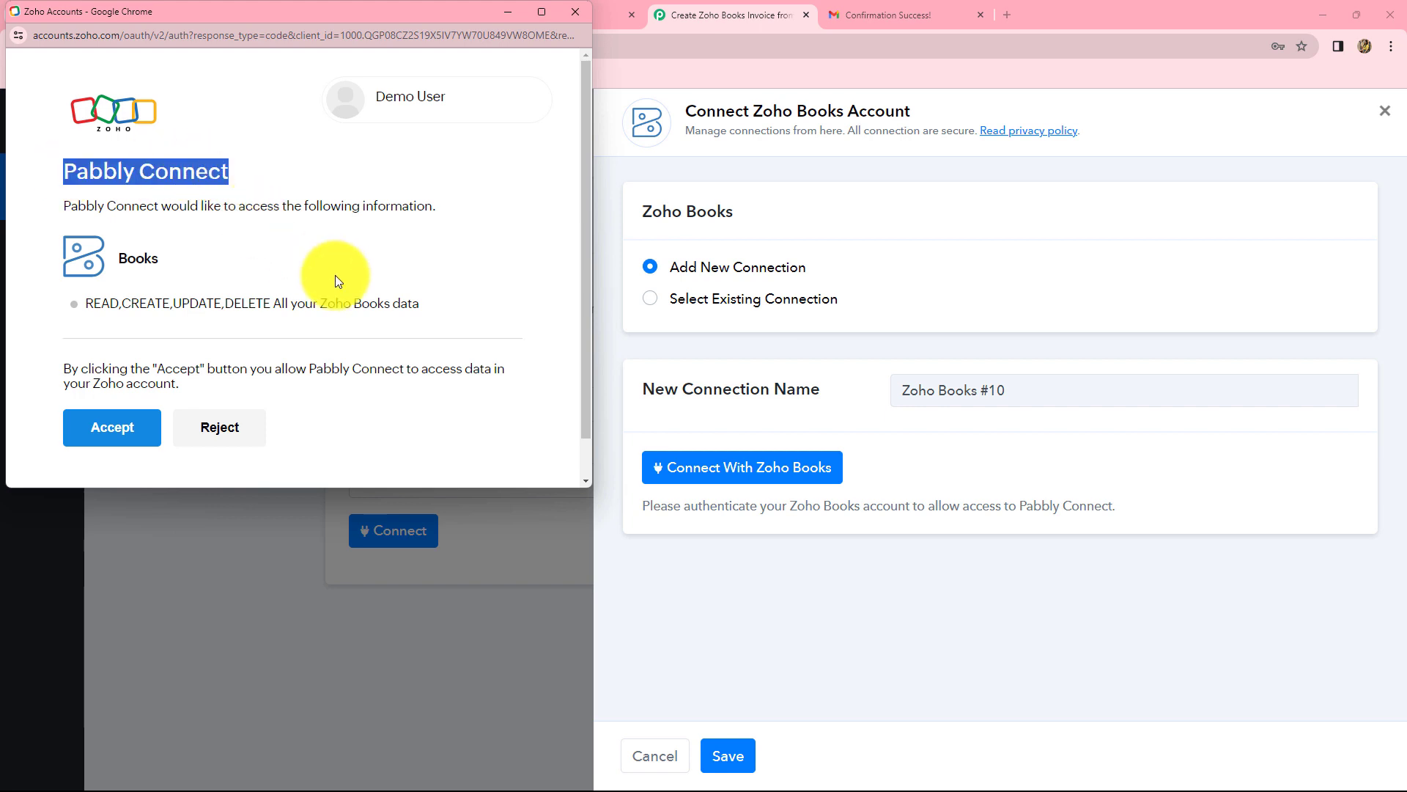
{"action": "left_click", "coordinate": [112, 439]}
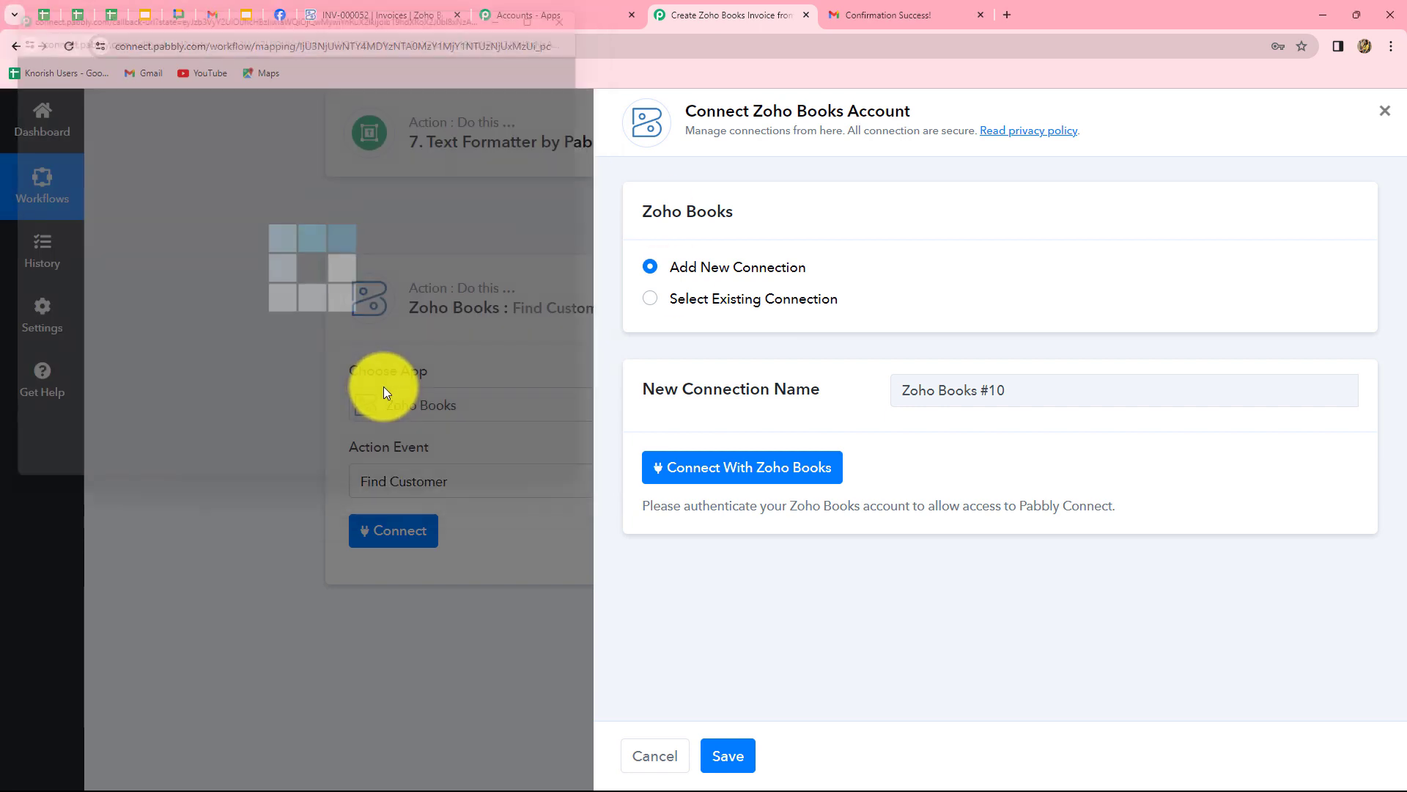
{"action": "scroll", "coordinate": [843, 504], "scroll_direction": "down", "scroll_amount": 3}
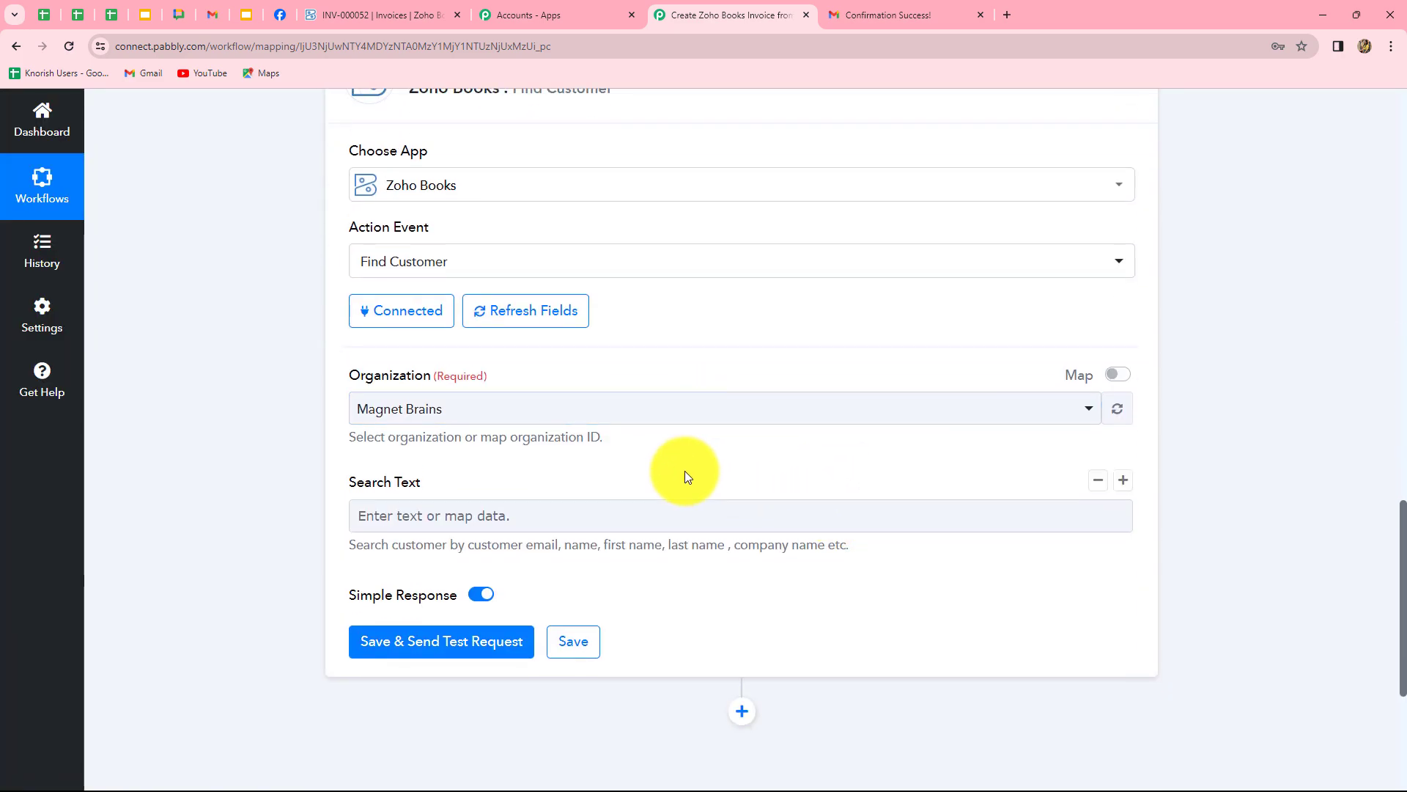
Select pabblybook as the Find Customer organization.
{"action": "left_click", "coordinate": [368, 509]}
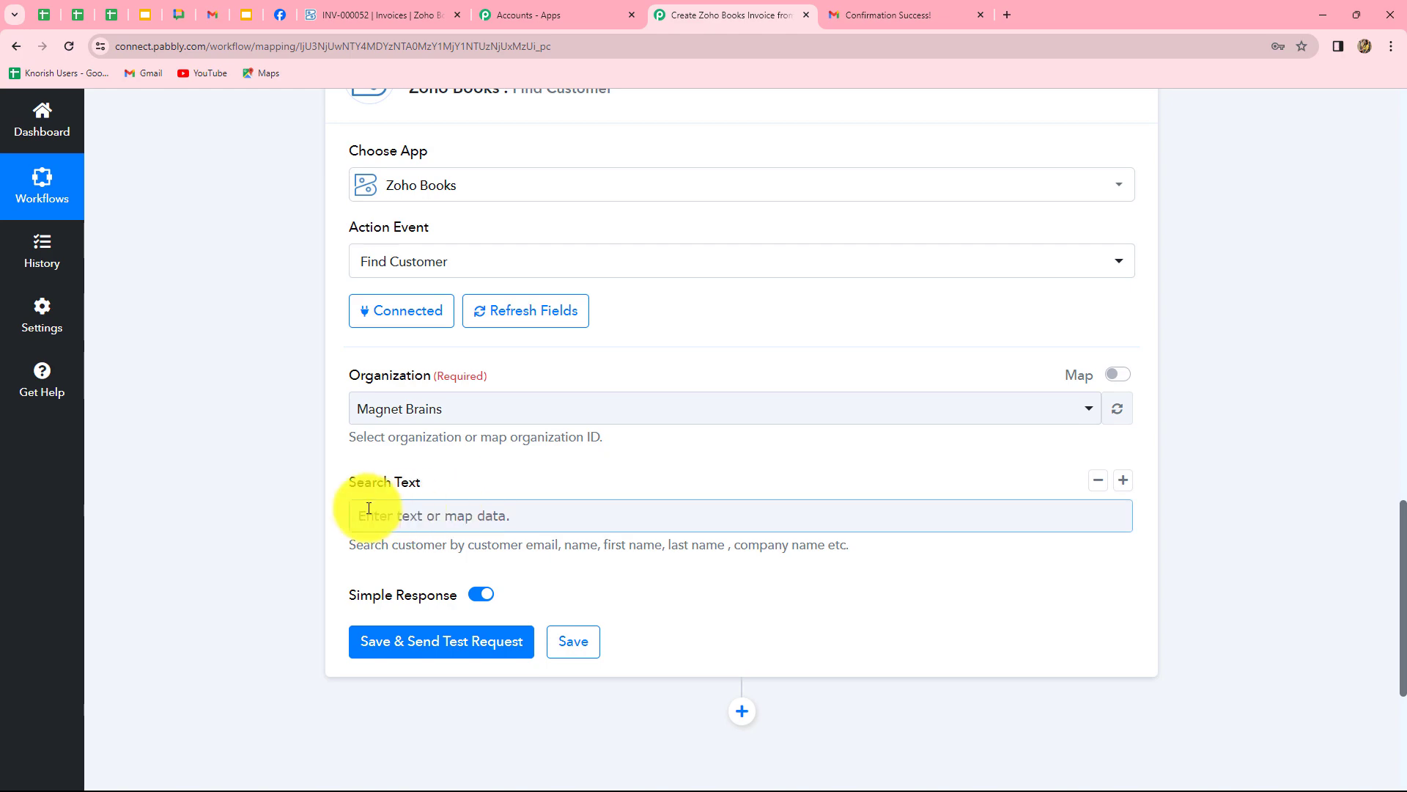
{"action": "left_click", "coordinate": [497, 413]}
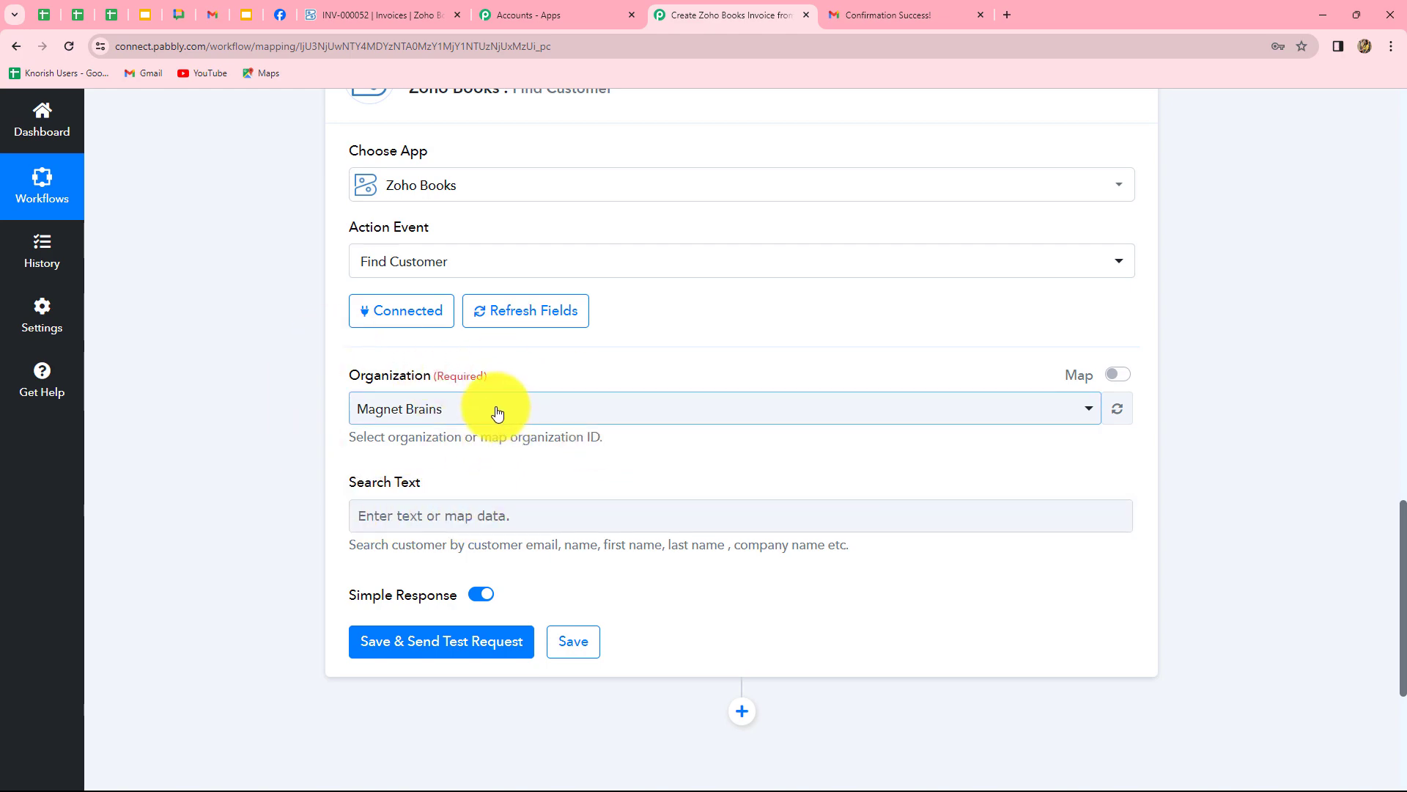
{"action": "left_click", "coordinate": [497, 413]}
{"action": "left_click", "coordinate": [373, 524]}
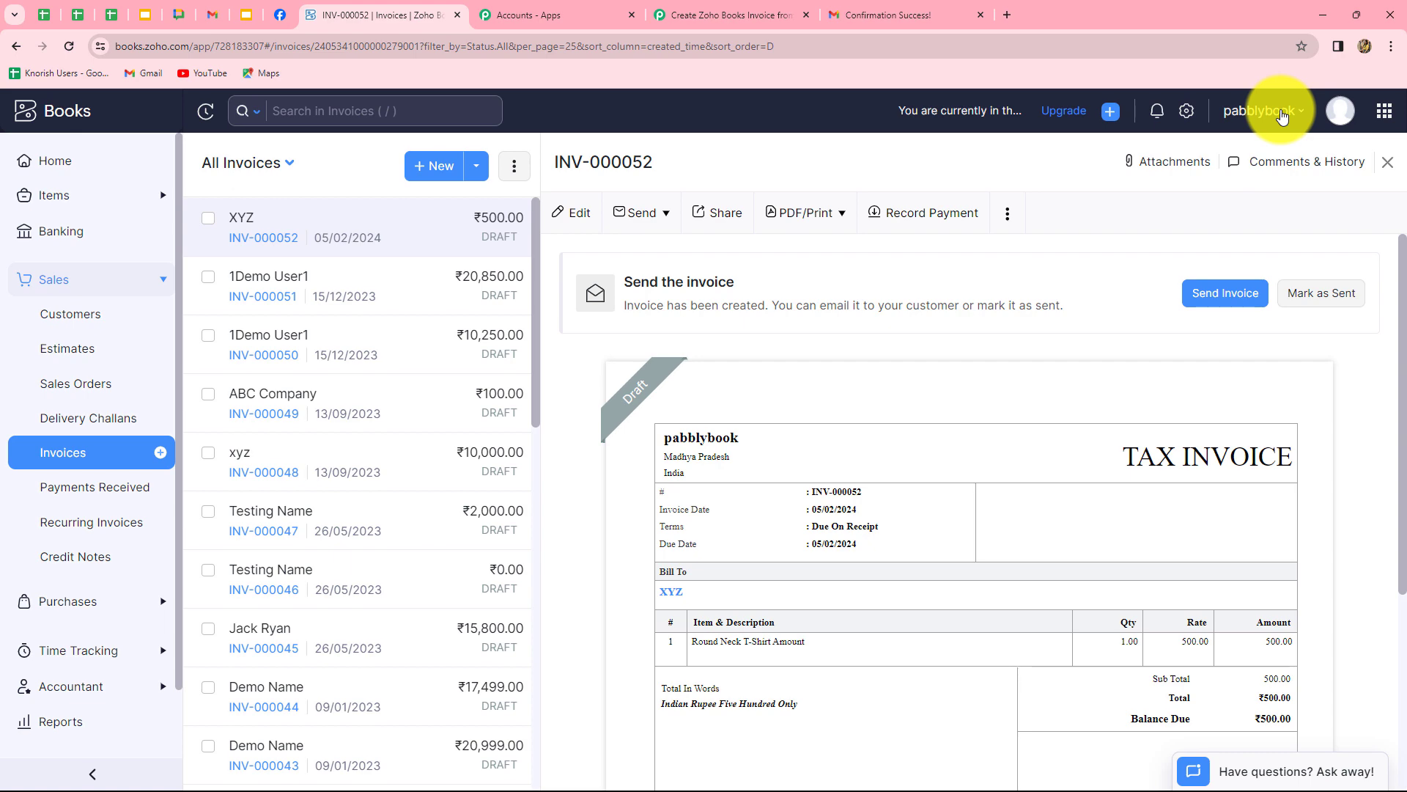
{"action": "left_click", "coordinate": [1282, 116]}
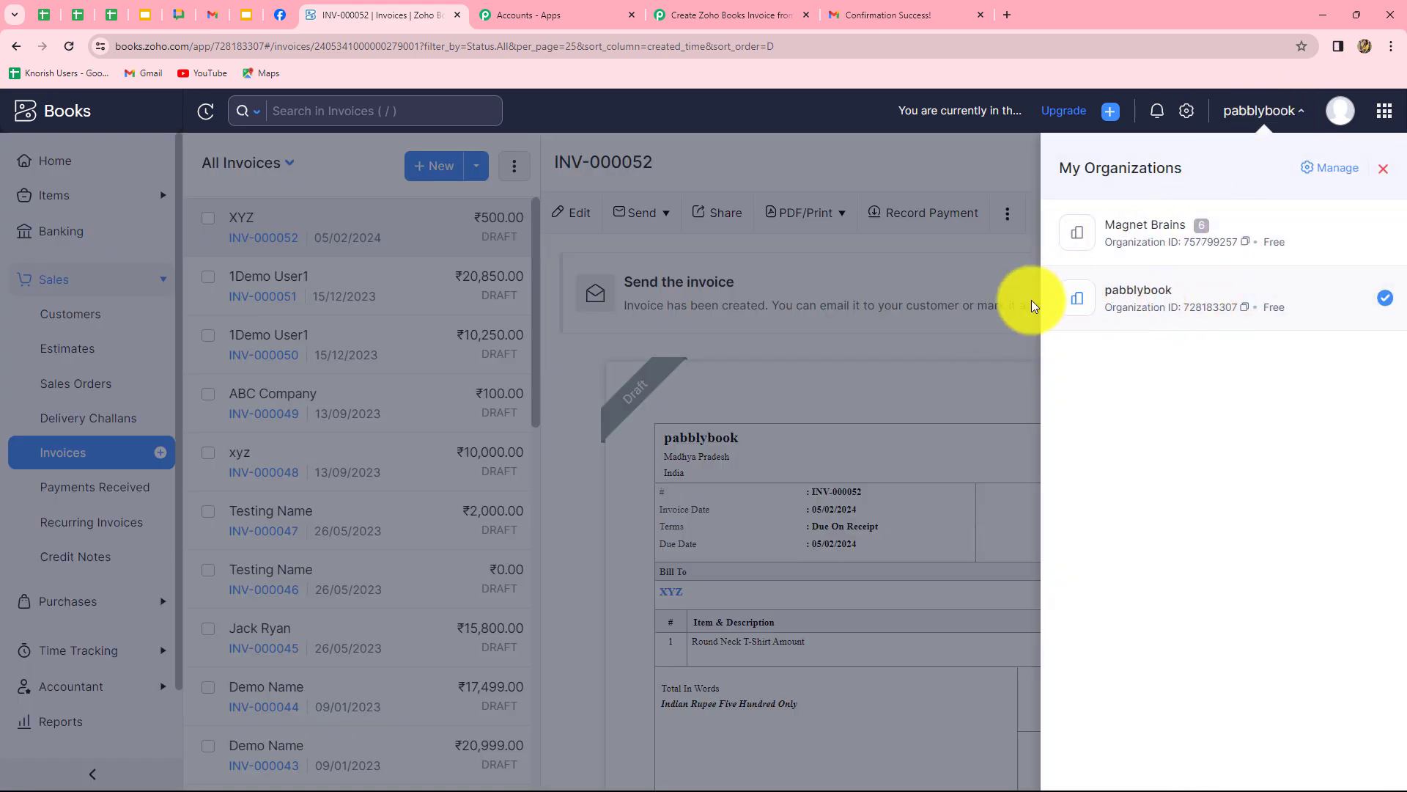
{"action": "left_click", "coordinate": [1002, 284]}
{"action": "left_click", "coordinate": [722, 15]}
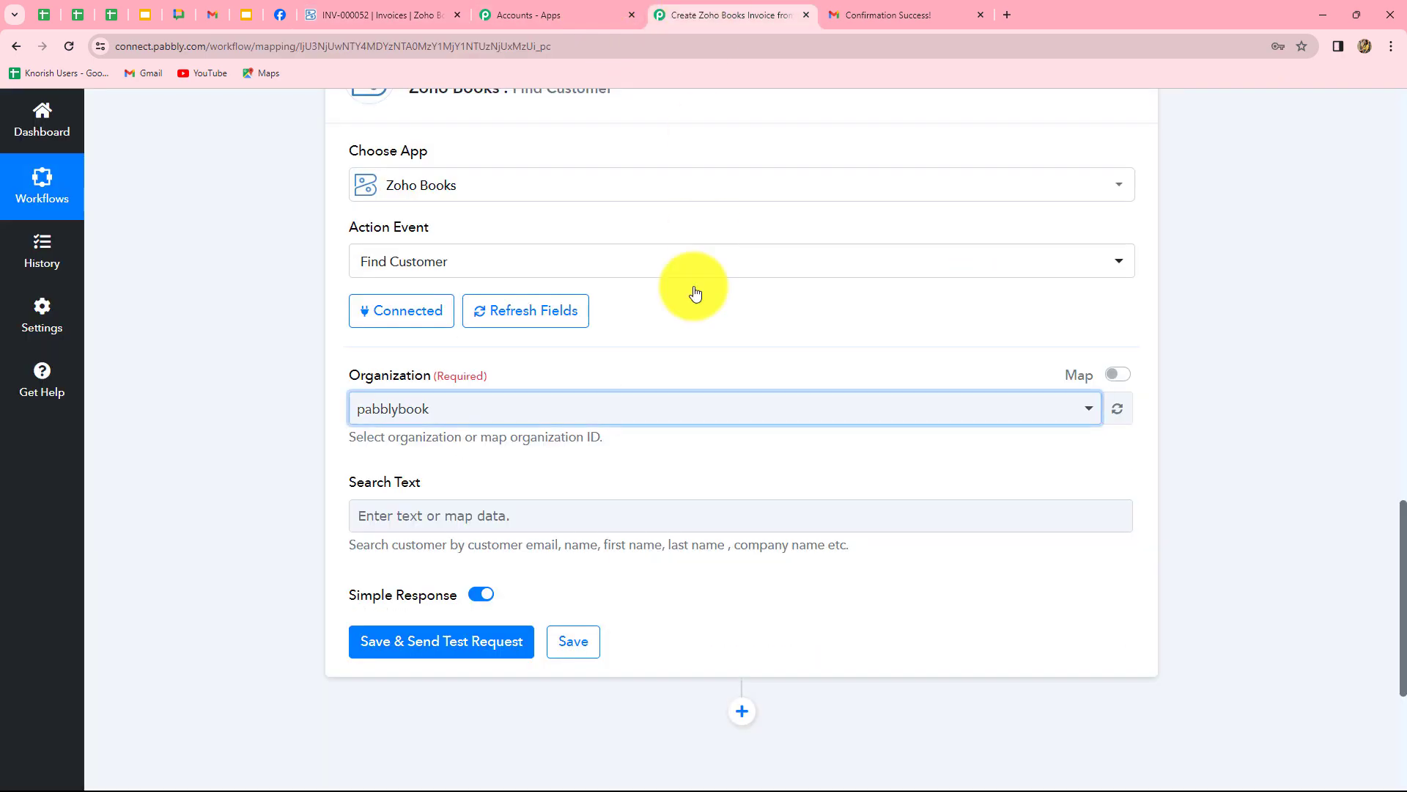
{"action": "scroll", "coordinate": [638, 369], "scroll_direction": "down", "scroll_amount": 2}
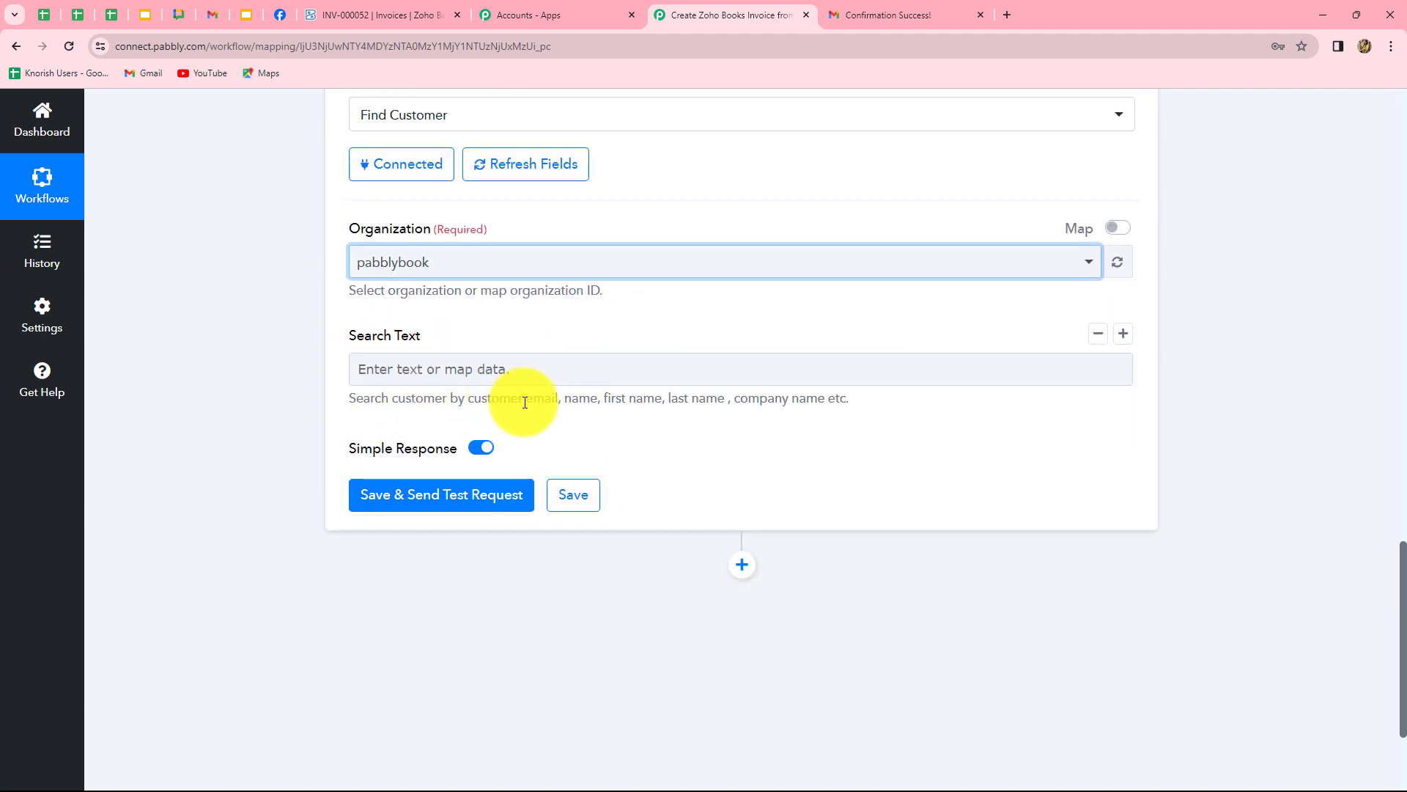
Map Search Text to the Result of step 4's Text Parser, the parsed customer email.
{"action": "left_click_drag", "start_coordinate": [526, 402], "coordinate": [805, 402]}
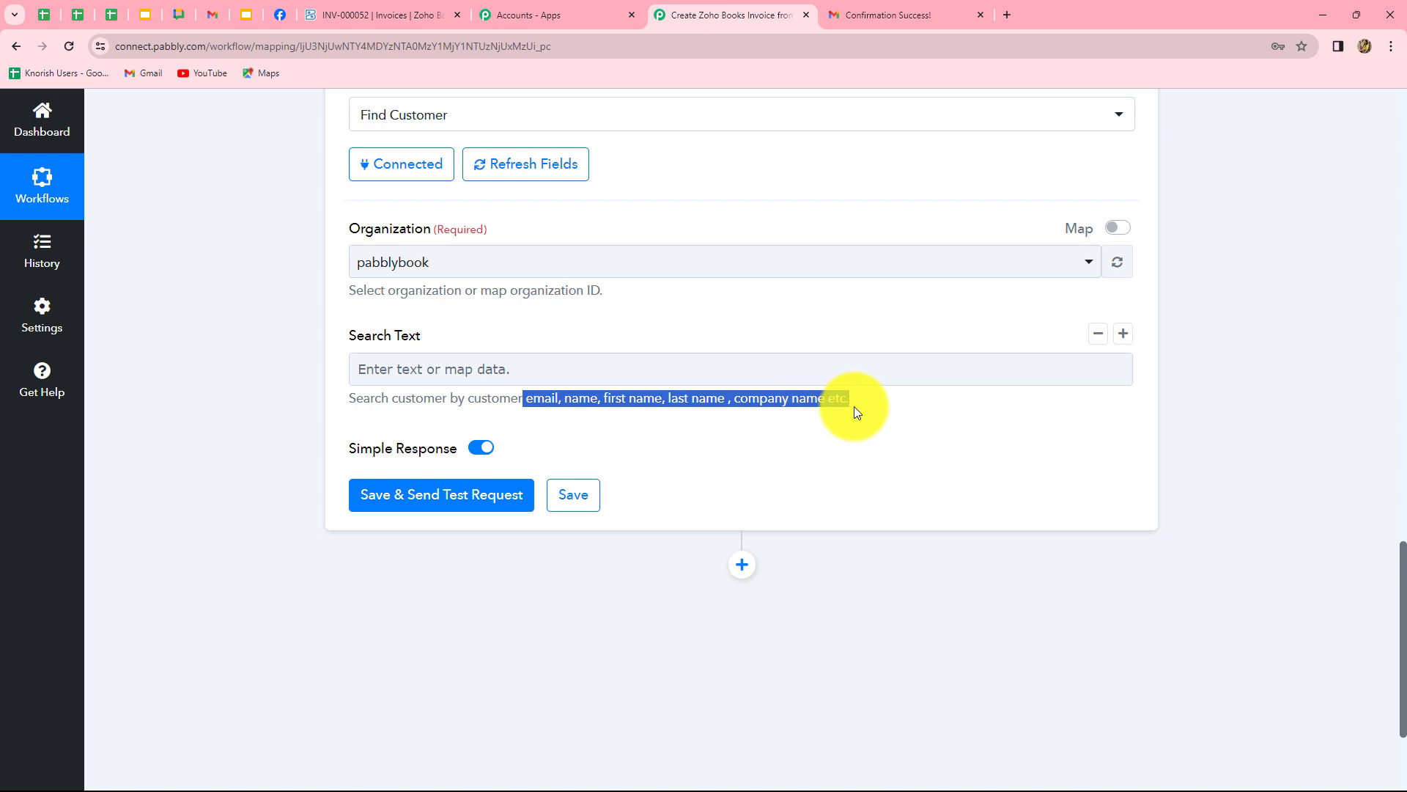
{"action": "left_click", "coordinate": [480, 374]}
{"action": "scroll", "coordinate": [575, 628], "scroll_direction": "down", "scroll_amount": 2}
{"action": "scroll", "coordinate": [587, 644], "scroll_direction": "up", "scroll_amount": 2}
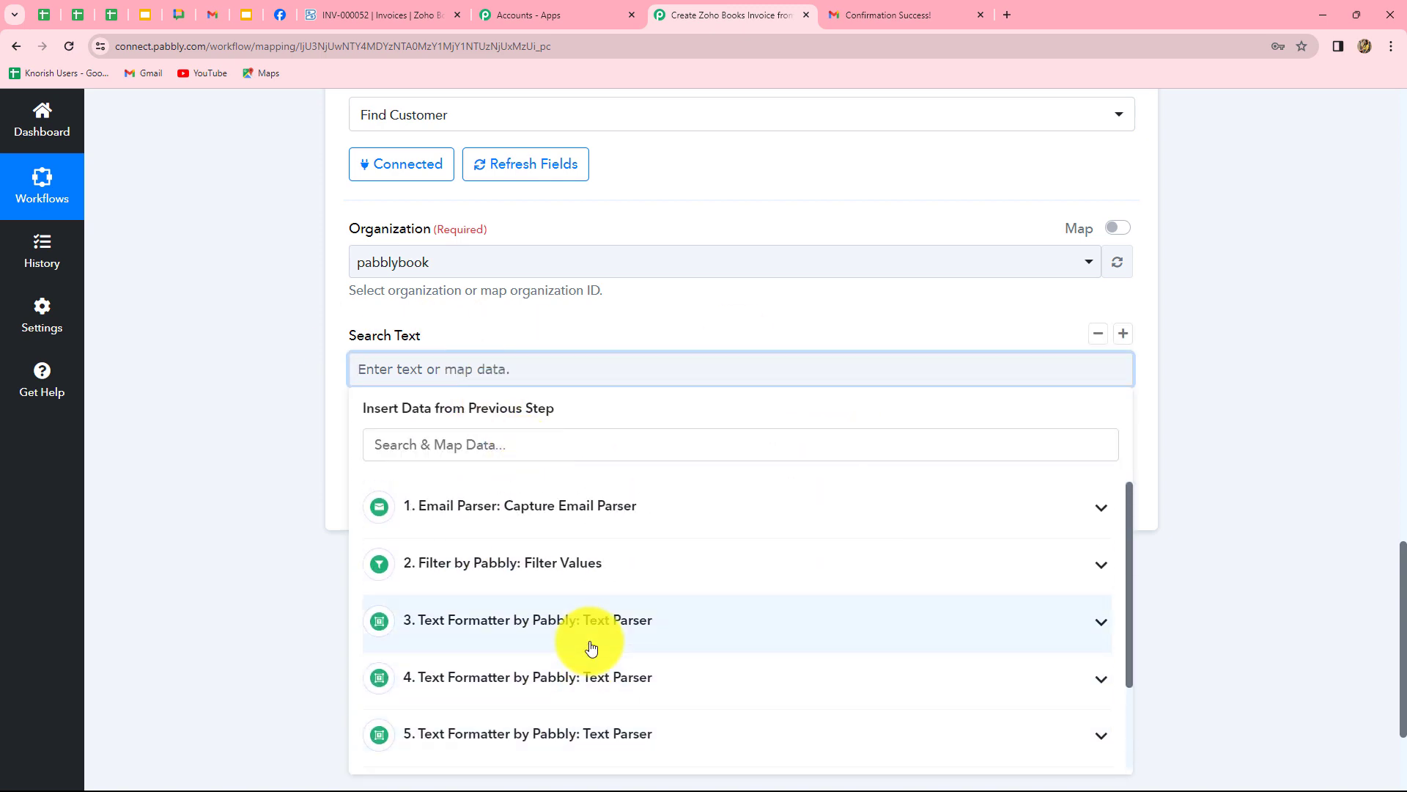
{"action": "scroll", "coordinate": [621, 569], "scroll_direction": "down", "scroll_amount": 2}
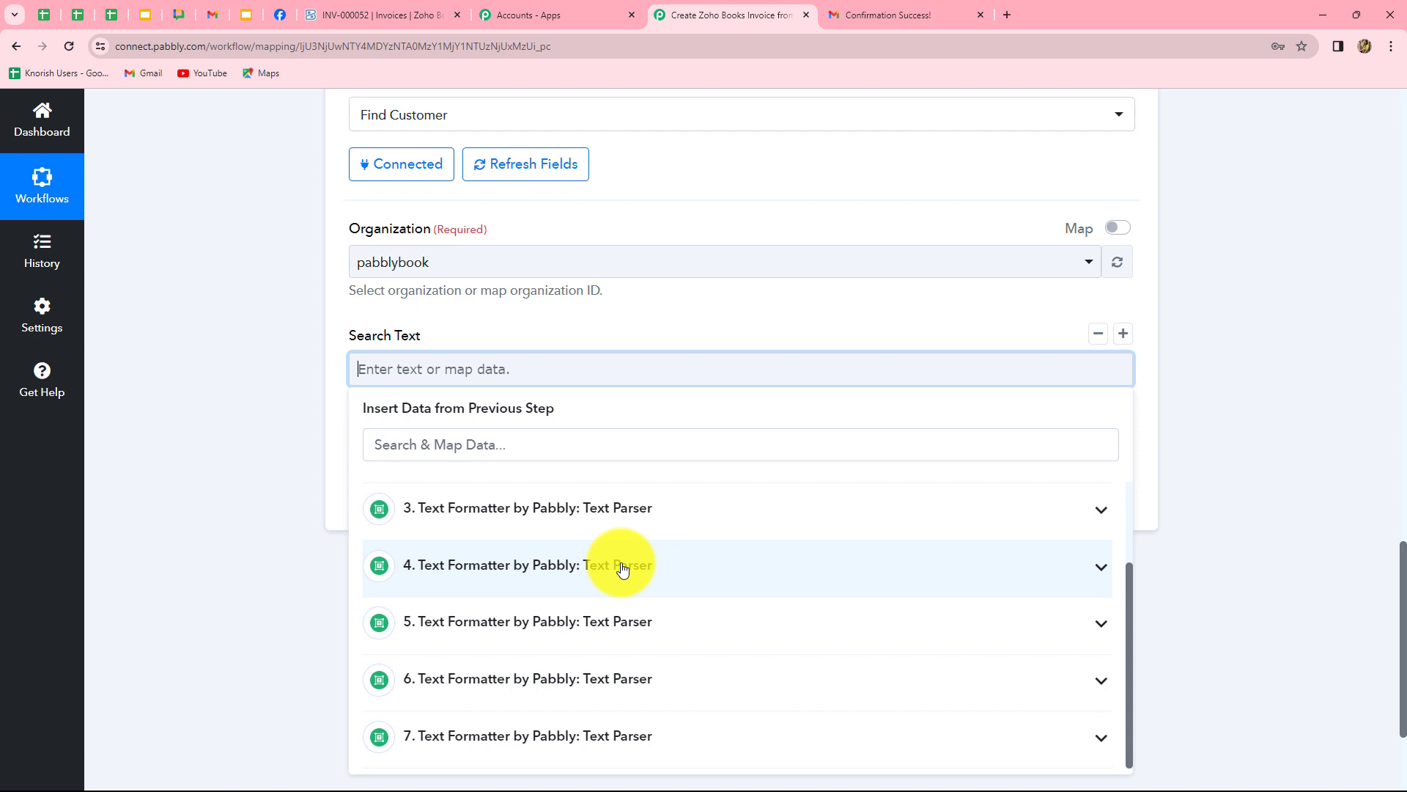
{"action": "left_click", "coordinate": [621, 568]}
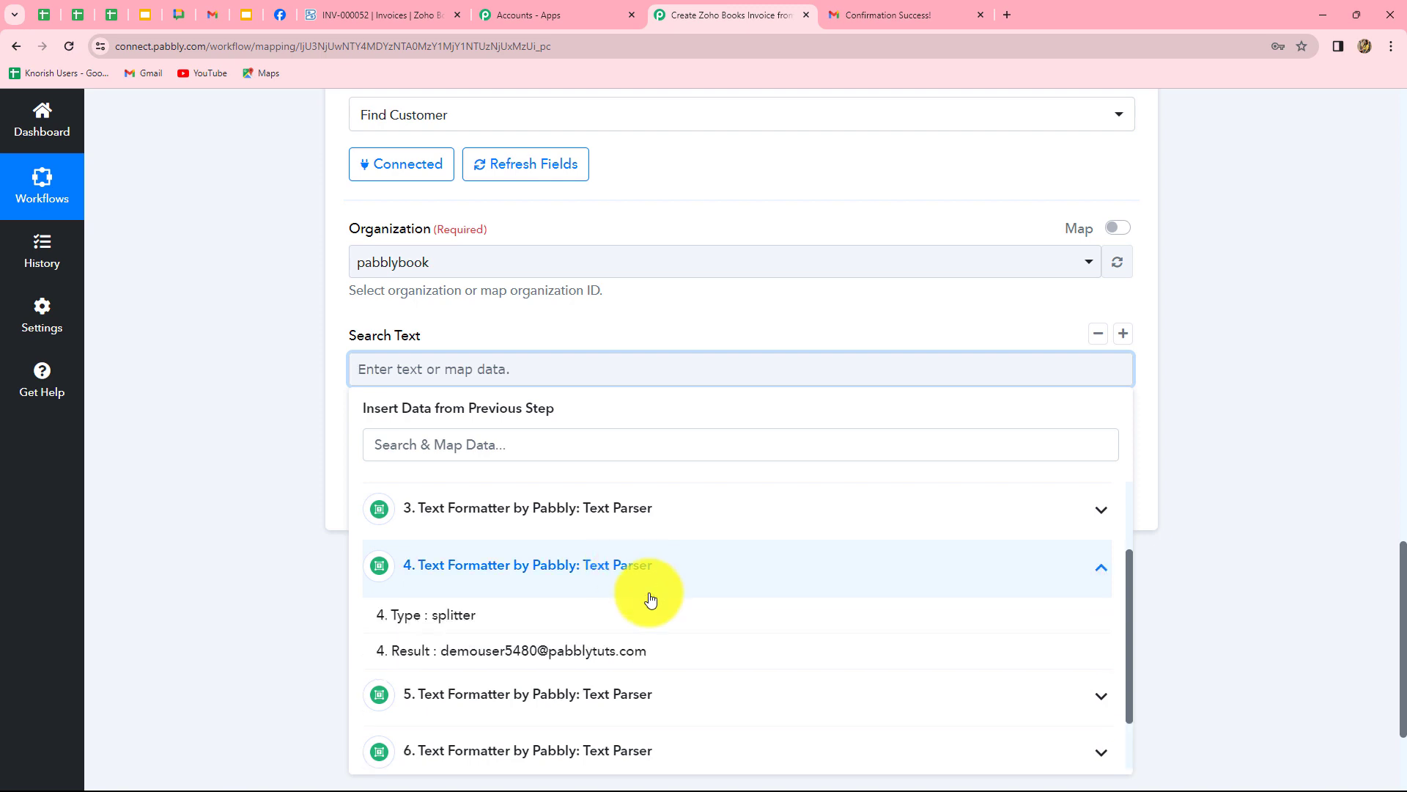
{"action": "left_click", "coordinate": [533, 652]}
{"action": "left_click", "coordinate": [1212, 547]}
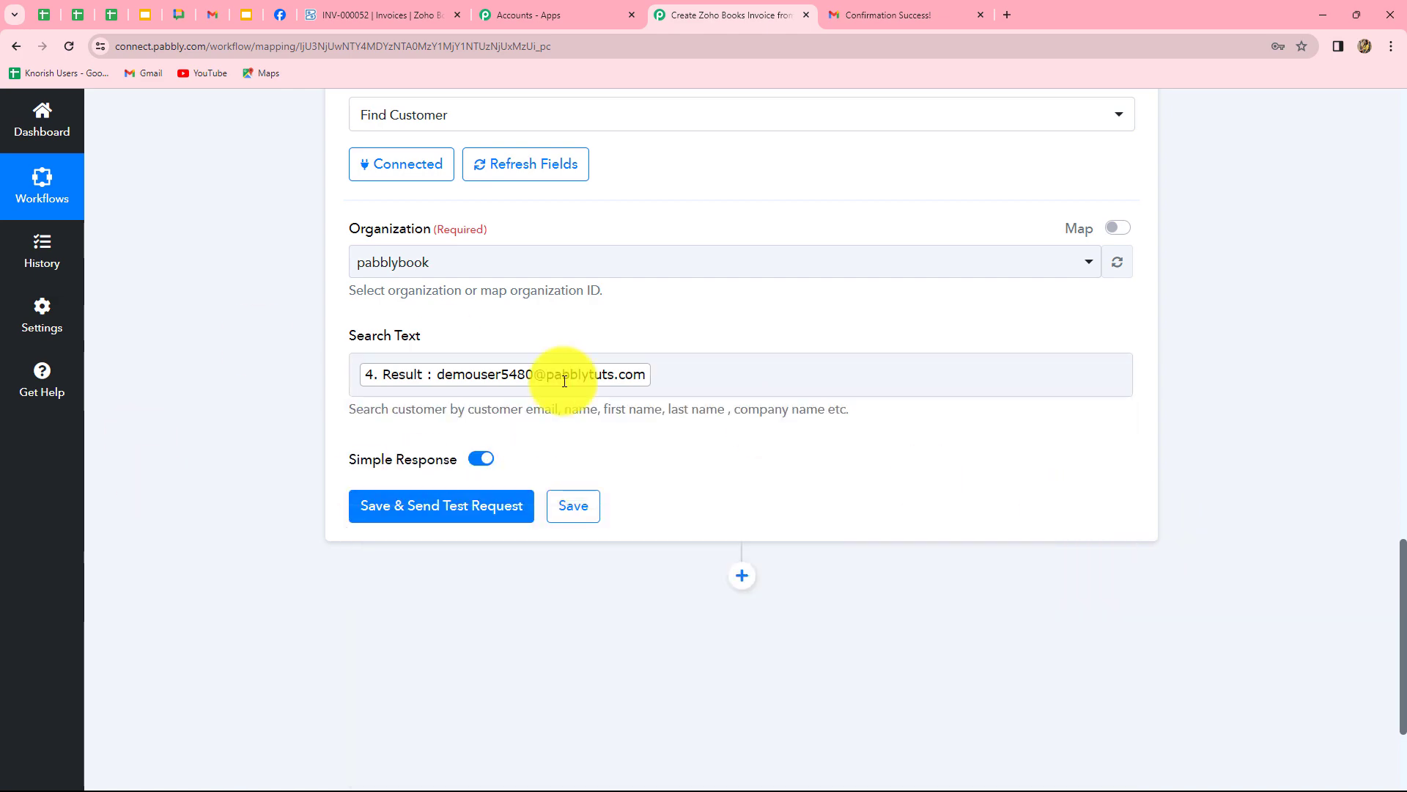
Test Find Customer and check the response for customer ABC's contact ID and name.
{"action": "left_click", "coordinate": [420, 508]}
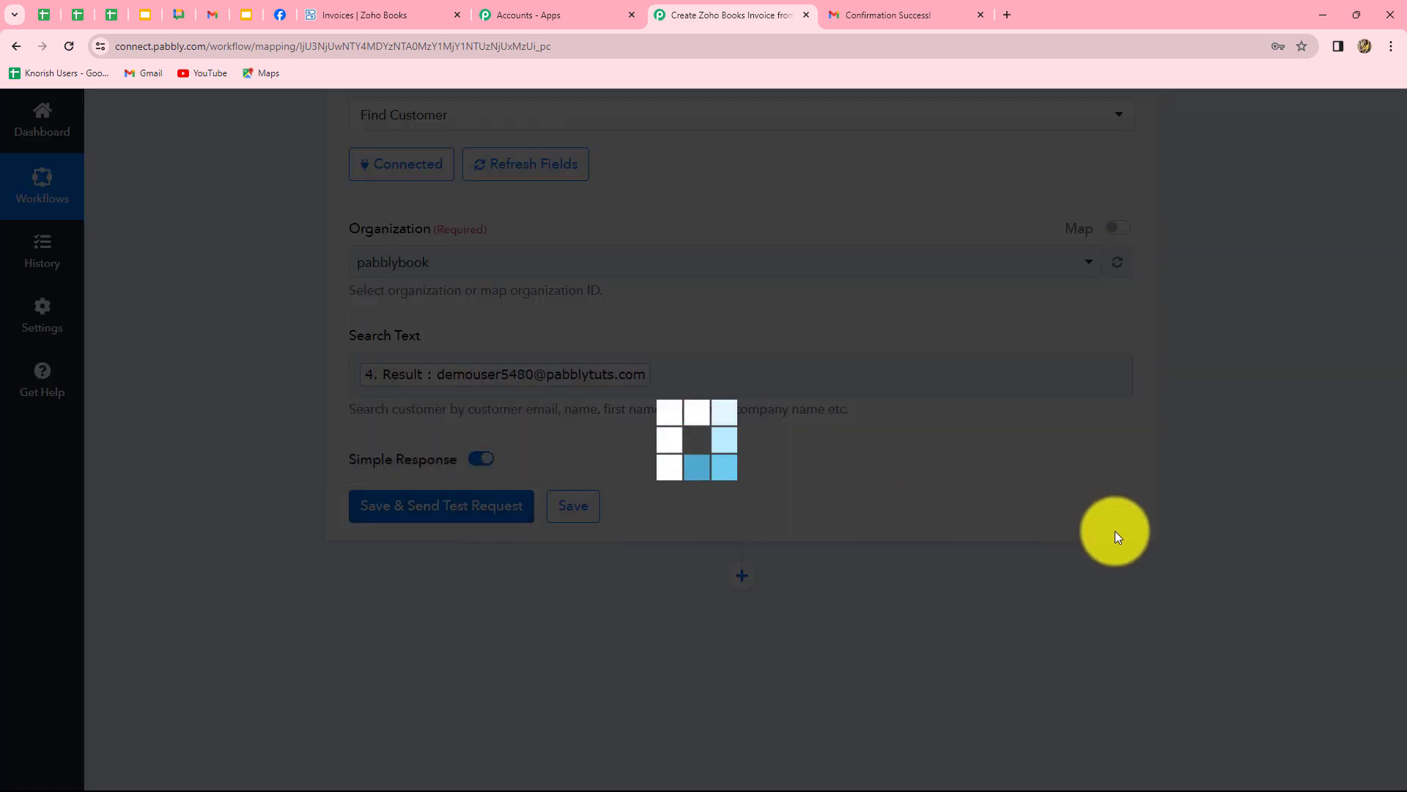
{"action": "scroll", "coordinate": [1335, 566], "scroll_direction": "down", "scroll_amount": 4}
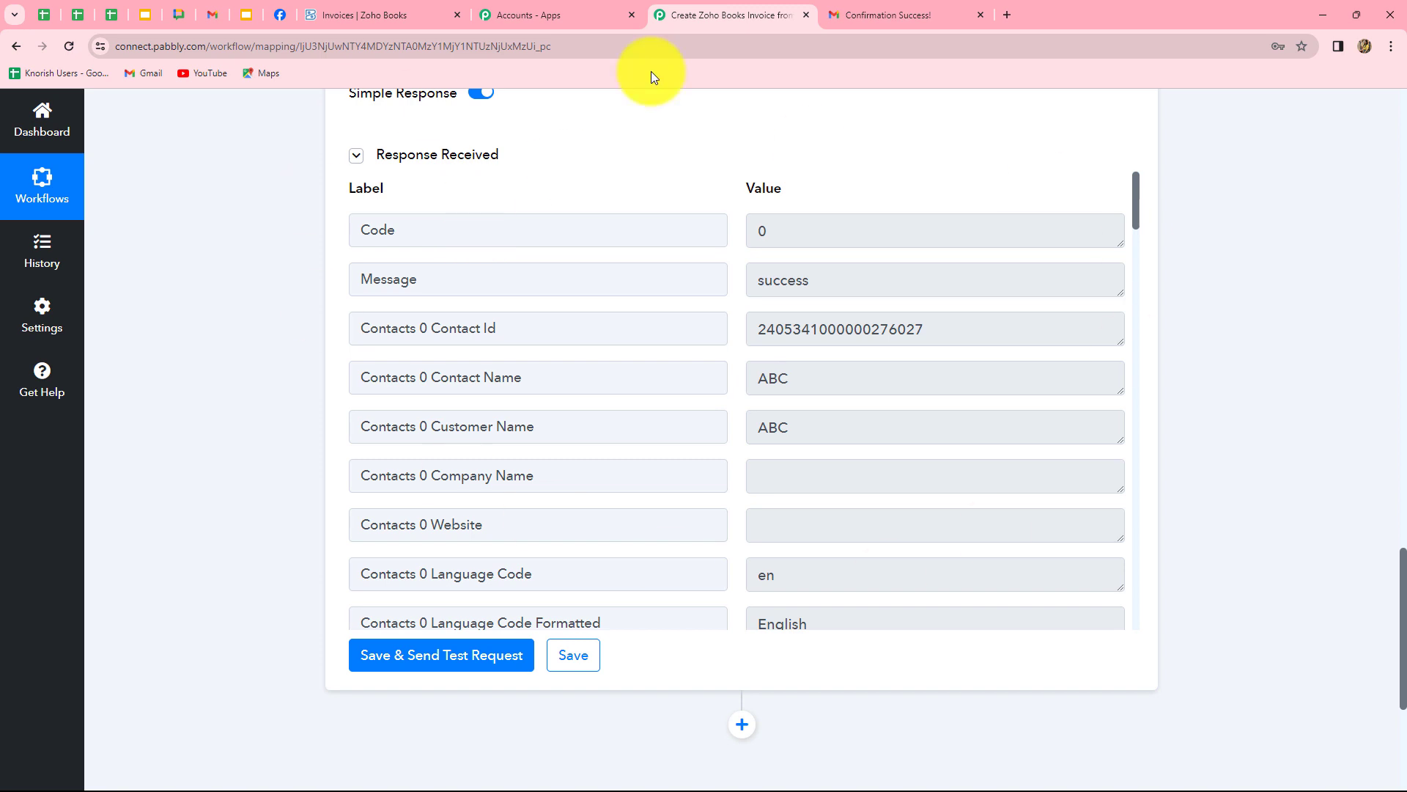
{"action": "left_click_drag", "start_coordinate": [758, 335], "coordinate": [912, 334]}
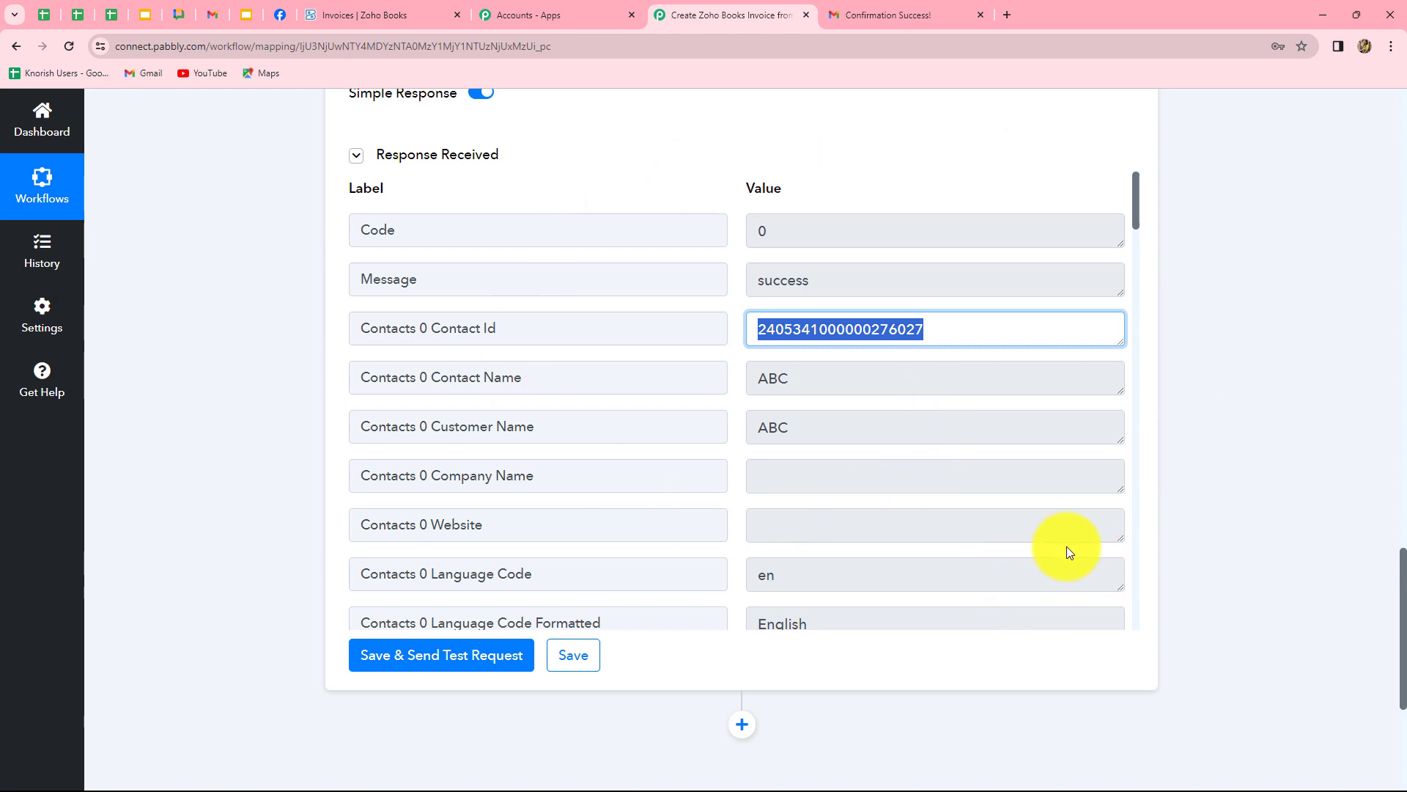
{"action": "scroll", "coordinate": [1067, 548], "scroll_direction": "down", "scroll_amount": 20}
{"action": "scroll", "coordinate": [1069, 544], "scroll_direction": "down", "scroll_amount": 15}
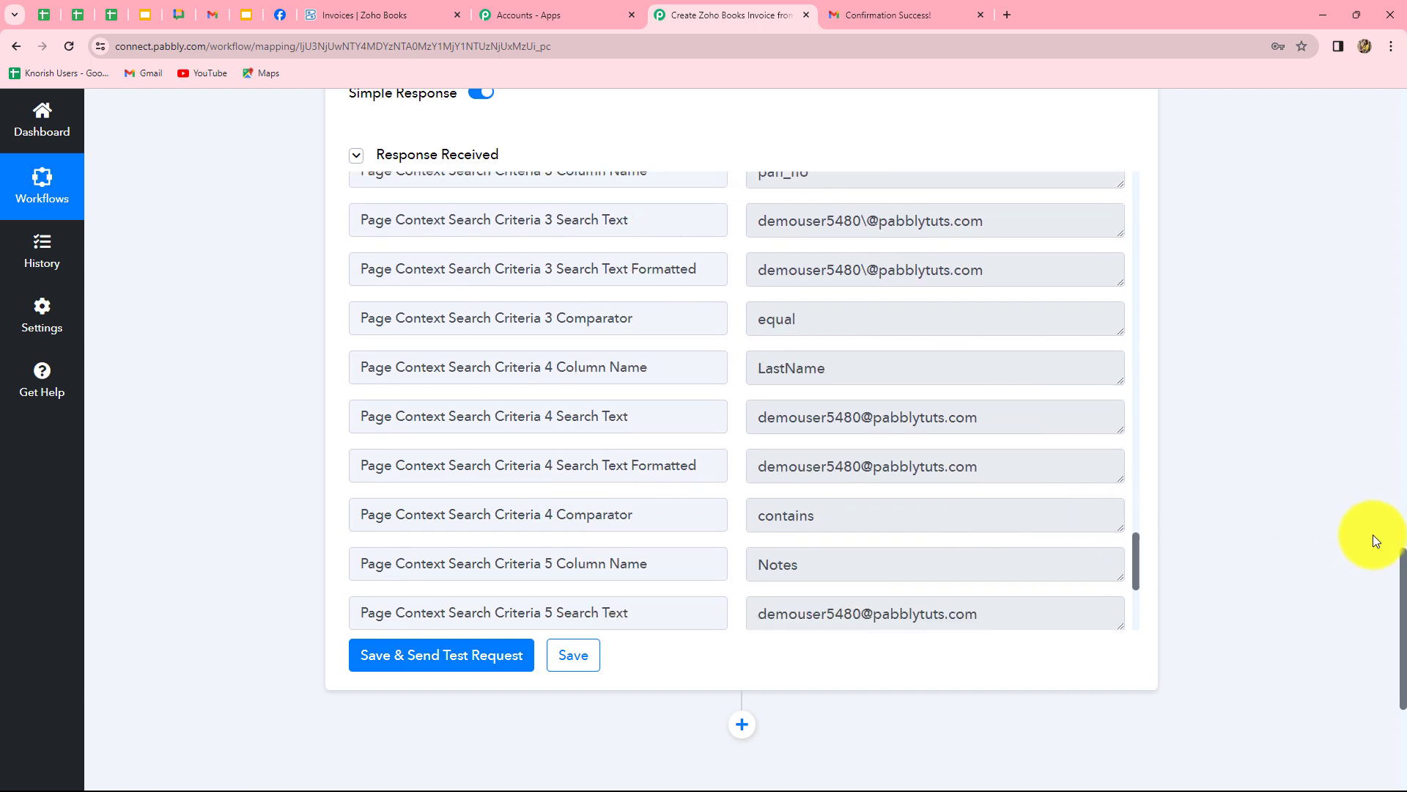
{"action": "scroll", "coordinate": [1106, 503], "scroll_direction": "down", "scroll_amount": 5}
{"action": "scroll", "coordinate": [1106, 503], "scroll_direction": "up", "scroll_amount": 4}
{"action": "scroll", "coordinate": [1106, 503], "scroll_direction": "down", "scroll_amount": 4}
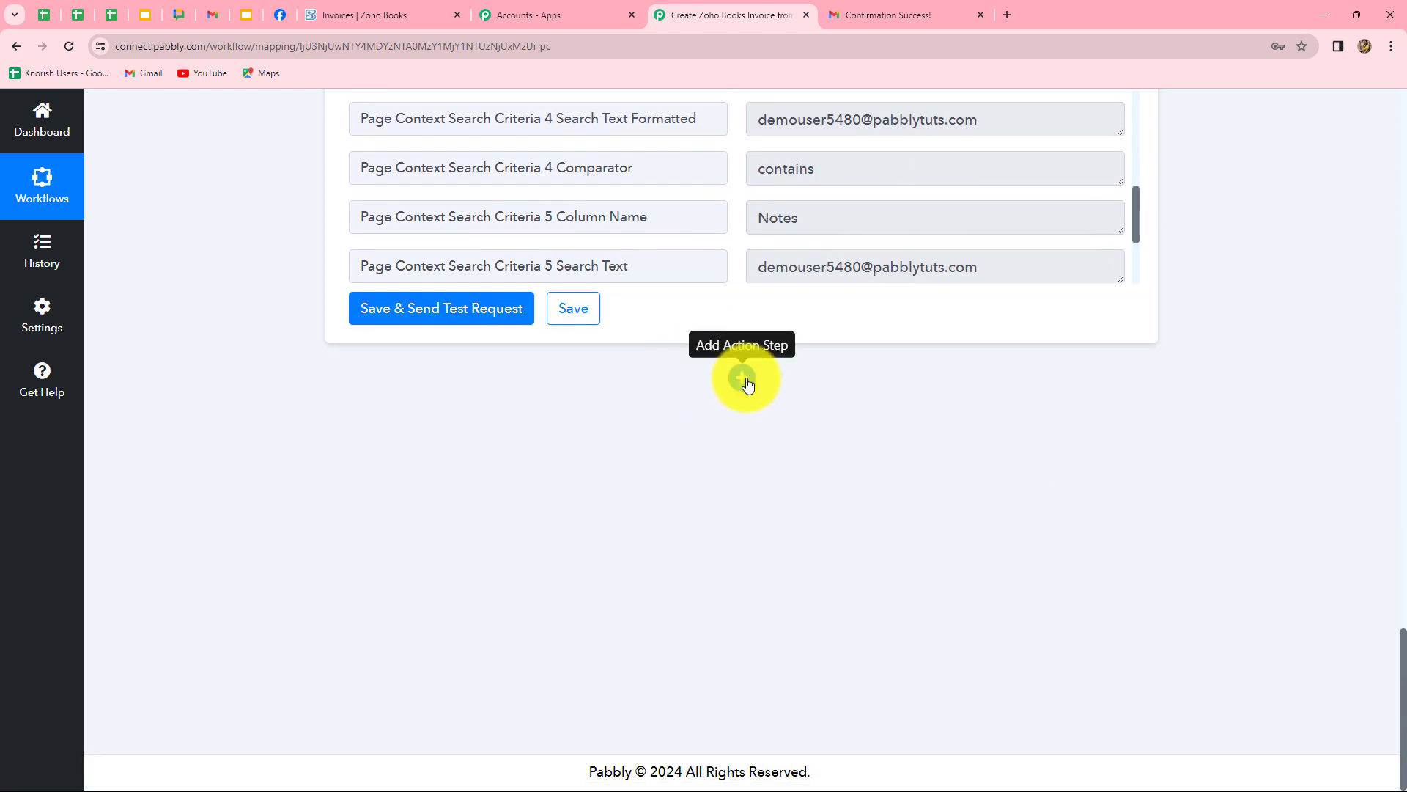
Add a Router step with the Conditionally Run action event and connect it.
{"action": "left_click", "coordinate": [743, 378]}
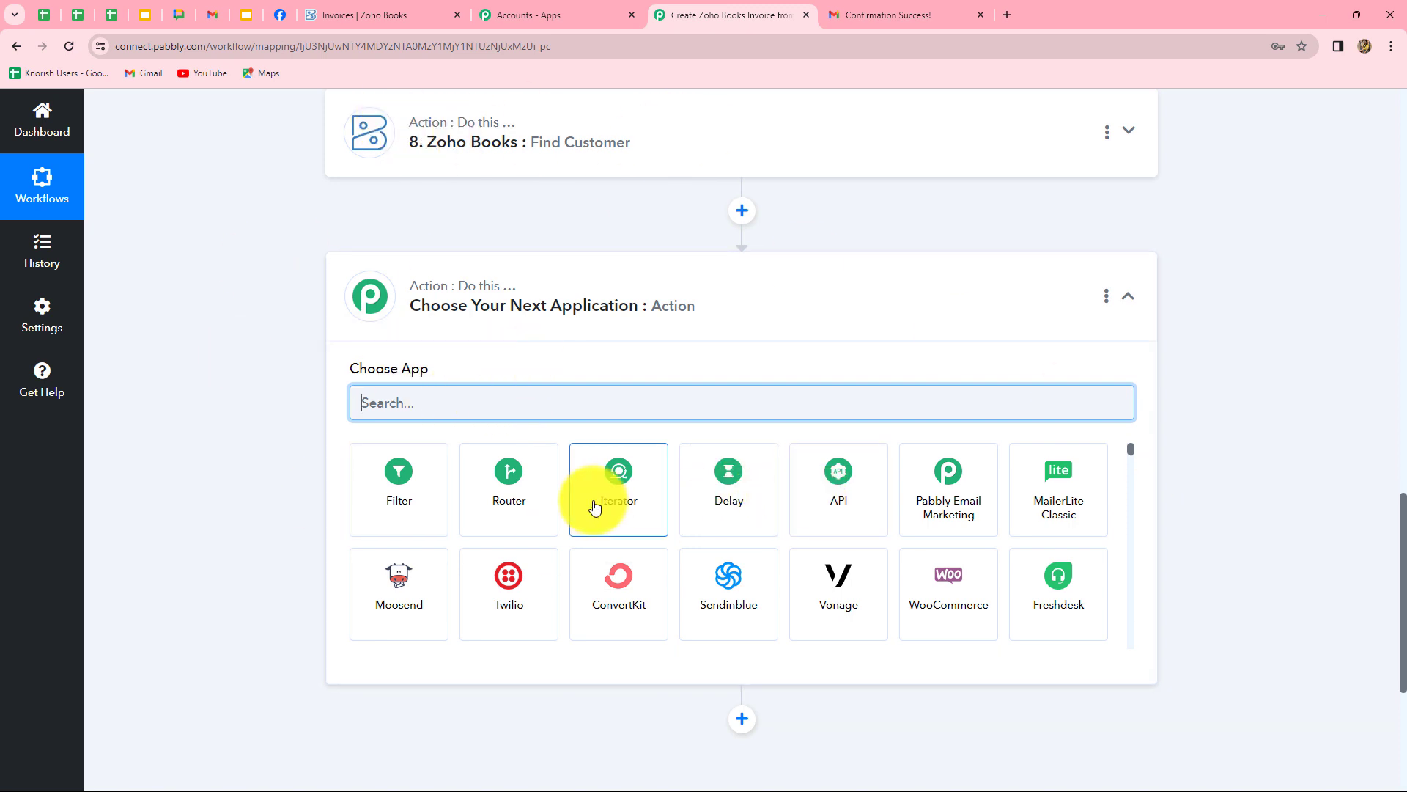
{"action": "left_click", "coordinate": [509, 491]}
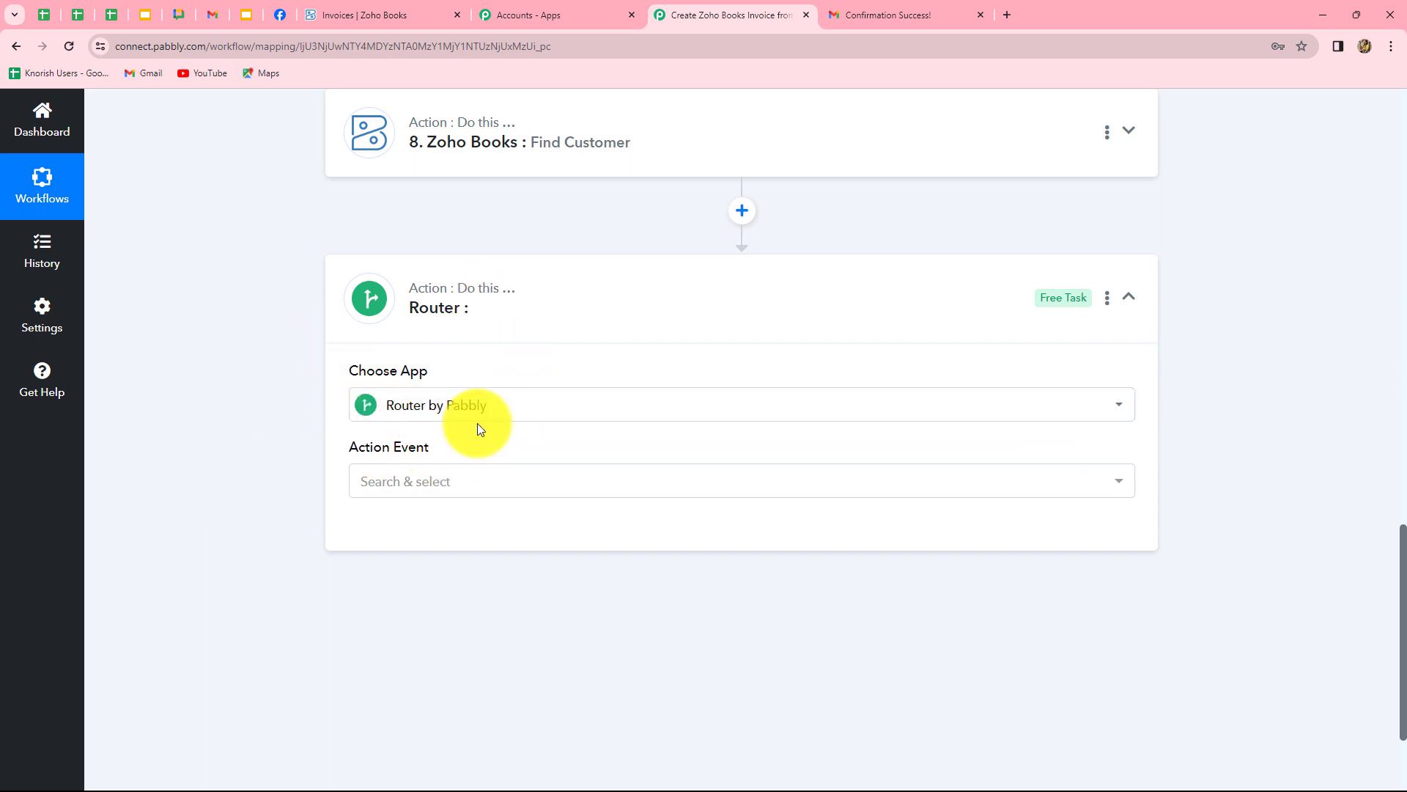
{"action": "left_click", "coordinate": [378, 480]}
{"action": "left_click", "coordinate": [396, 576]}
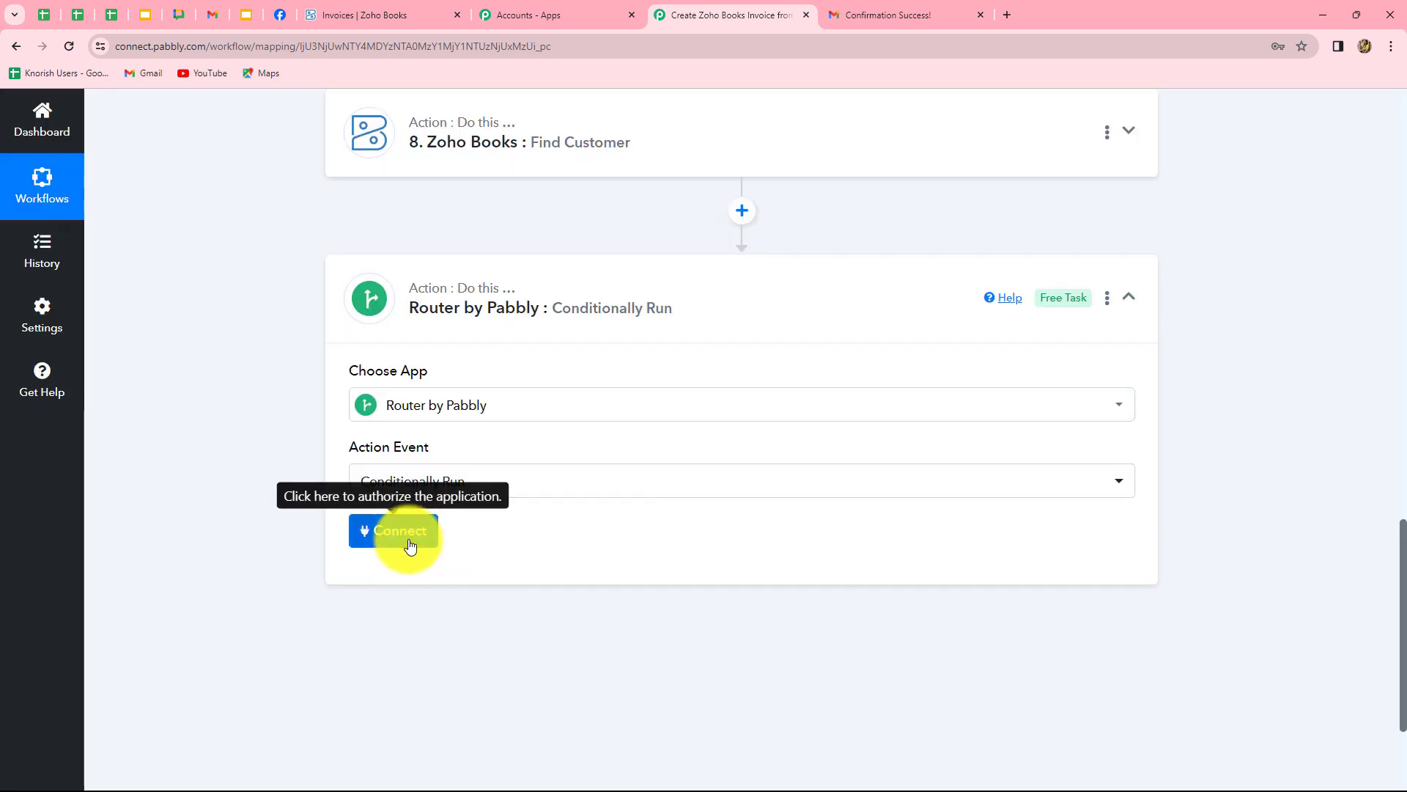
{"action": "left_click", "coordinate": [401, 533]}
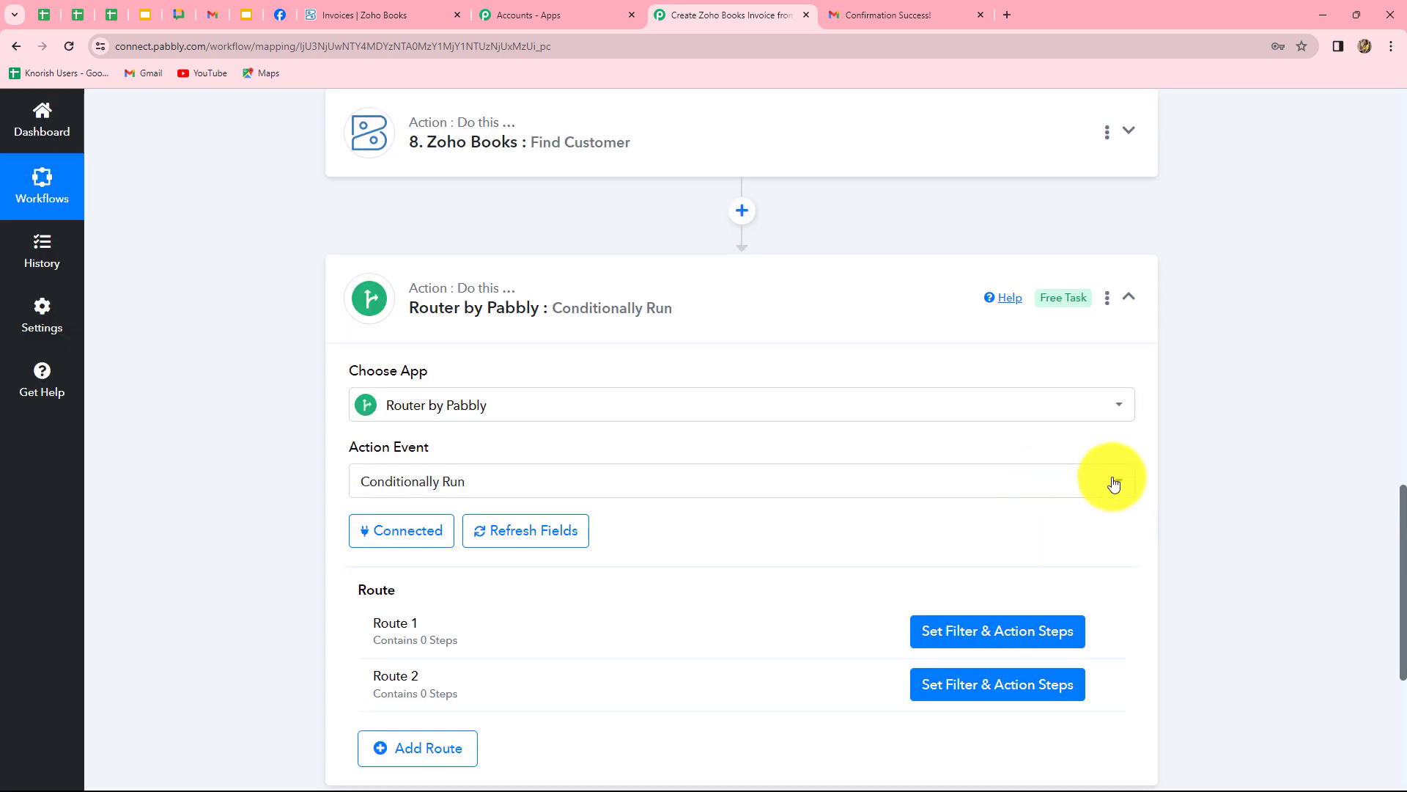
{"action": "scroll", "coordinate": [1226, 530], "scroll_direction": "down", "scroll_amount": 4}
{"action": "scroll", "coordinate": [1154, 517], "scroll_direction": "down", "scroll_amount": 1}
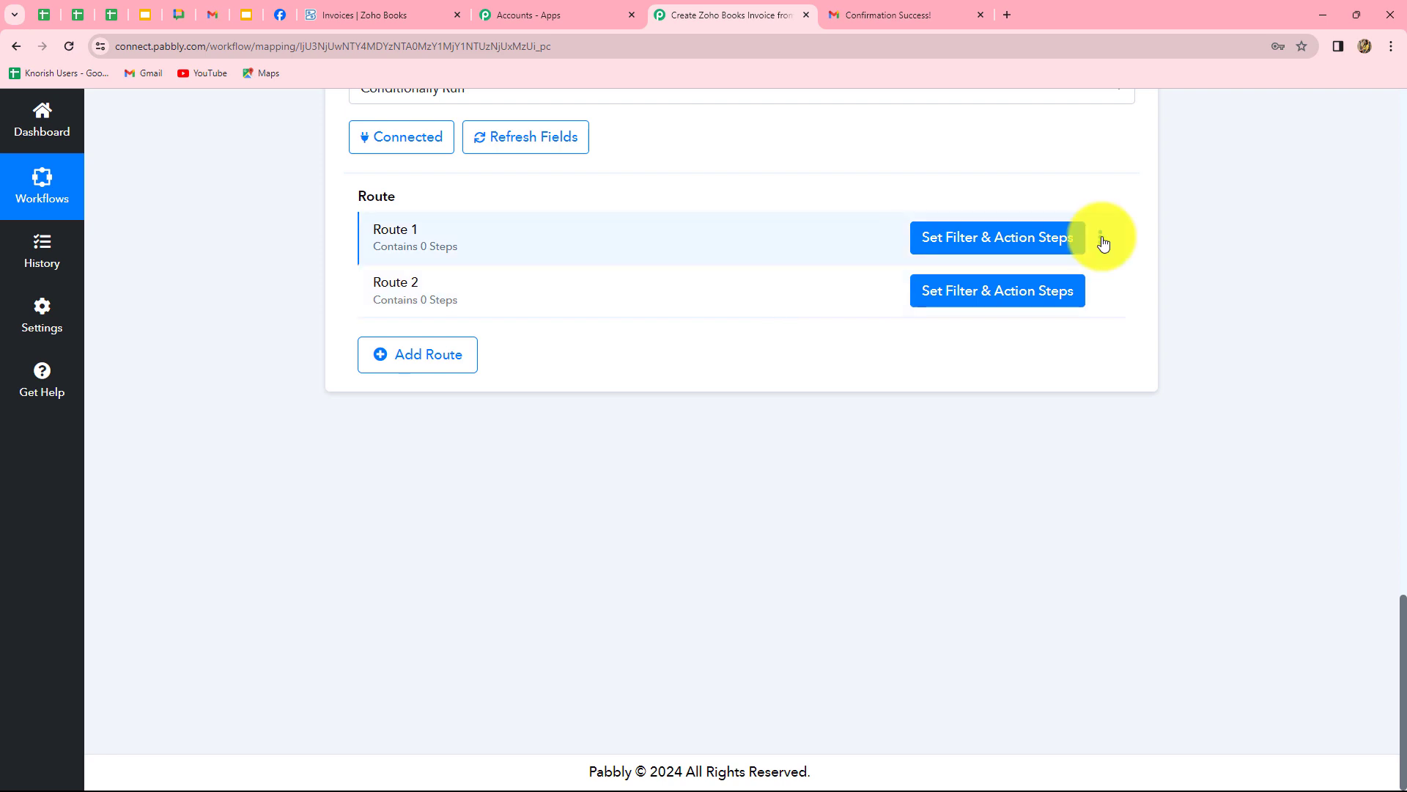
Rename Route 1 to 'Exists'.
{"action": "left_click", "coordinate": [1101, 237]}
{"action": "left_click", "coordinate": [1056, 264]}
{"action": "type", "text": "Exists"}
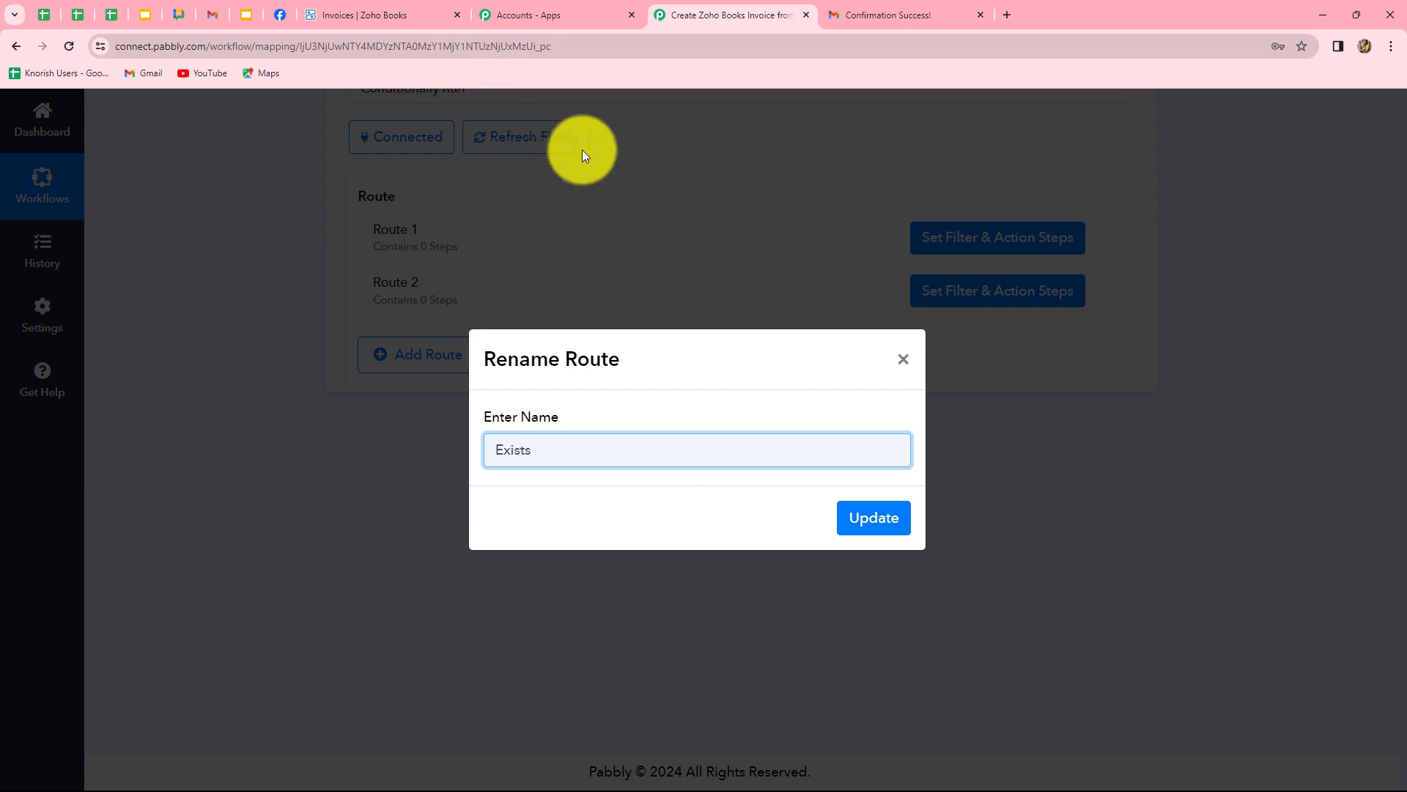
{"action": "left_click", "coordinate": [871, 520]}
Rename Route 2 to 'Does Not Exists' and begin the Exists route's filter setup.
{"action": "left_click", "coordinate": [1101, 297]}
{"action": "left_click", "coordinate": [1046, 327]}
{"action": "key", "text": "BackSpace"}
{"action": "key", "text": "BackSpace"}
{"action": "key", "text": "BackSpace"}
{"action": "key", "text": "BackSpace"}
{"action": "key", "text": "BackSpace"}
{"action": "key", "text": "BackSpace"}
{"action": "key", "text": "BackSpace"}
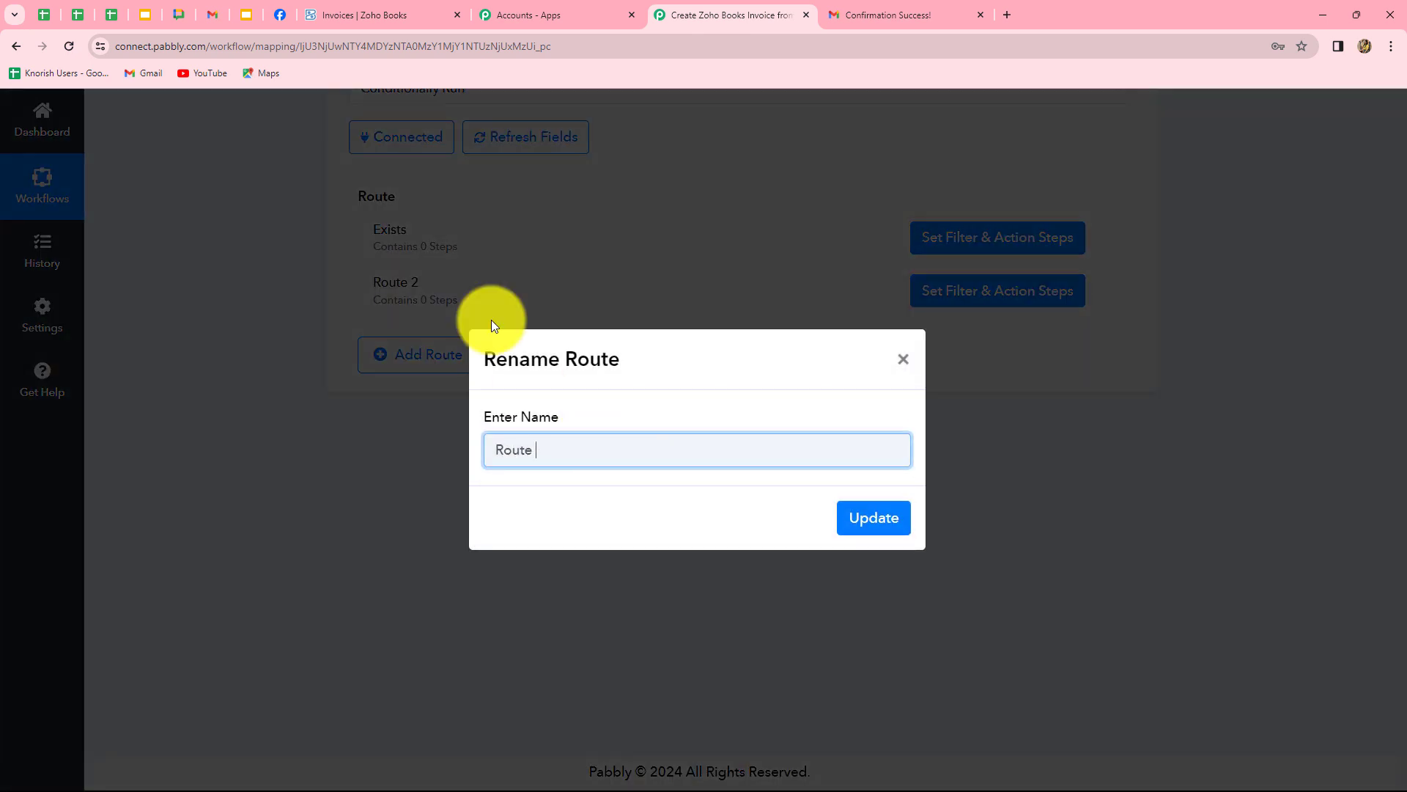
{"action": "type", "text": "Does Not Exists"}
{"action": "left_click", "coordinate": [882, 515]}
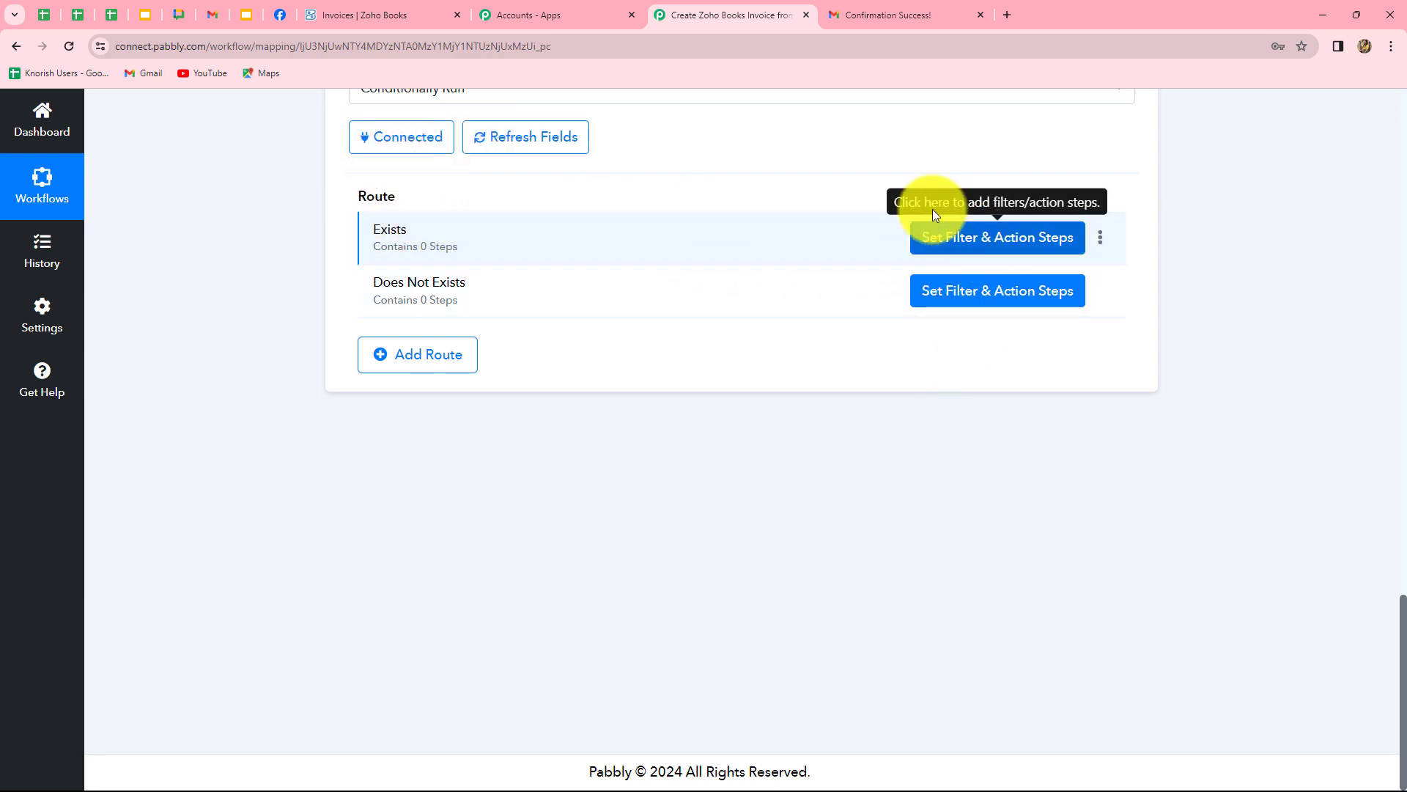
{"action": "left_click", "coordinate": [953, 236]}
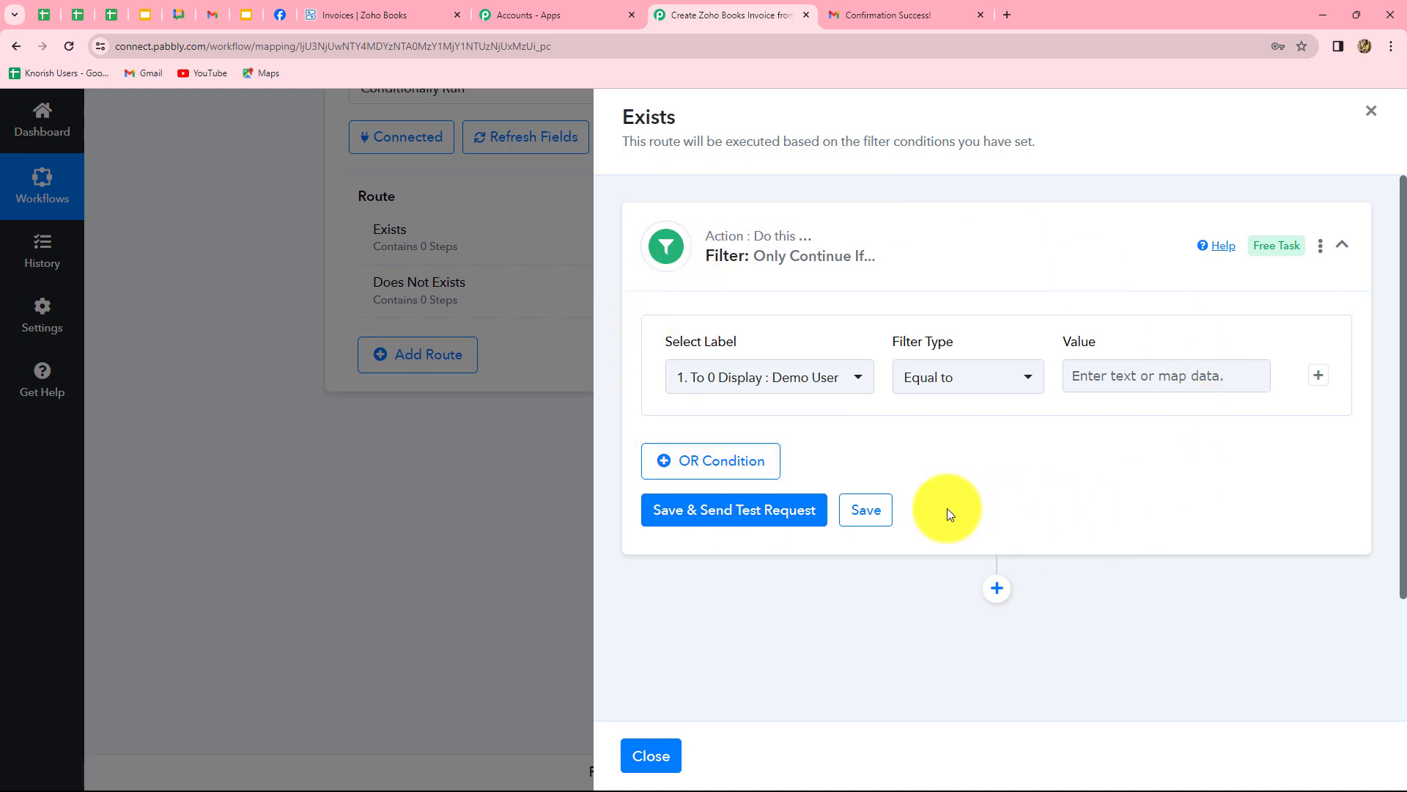
Filter the Exists route on step 8's Contact Id existing and test it, returning Condition is true.
{"action": "left_click", "coordinate": [823, 381]}
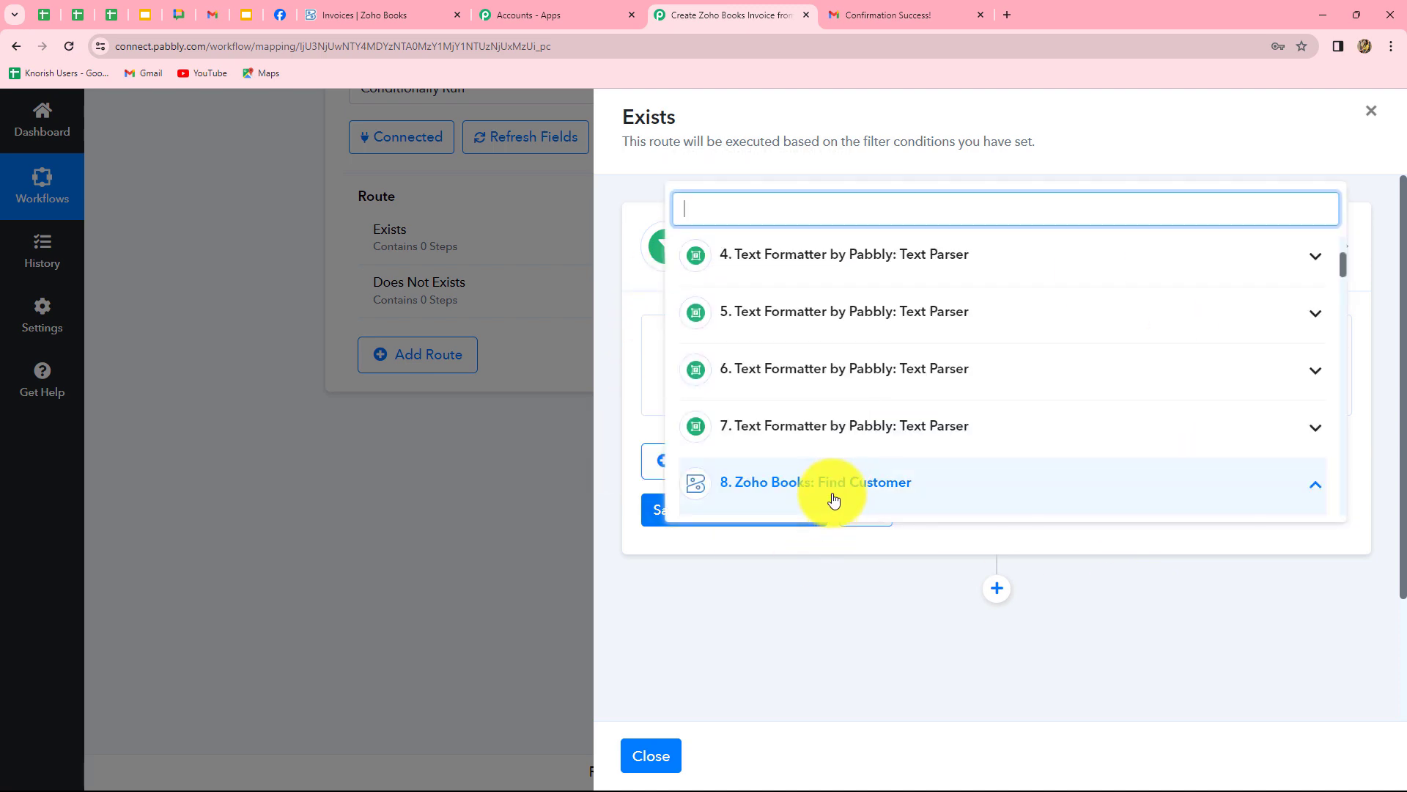
{"action": "left_click", "coordinate": [835, 485]}
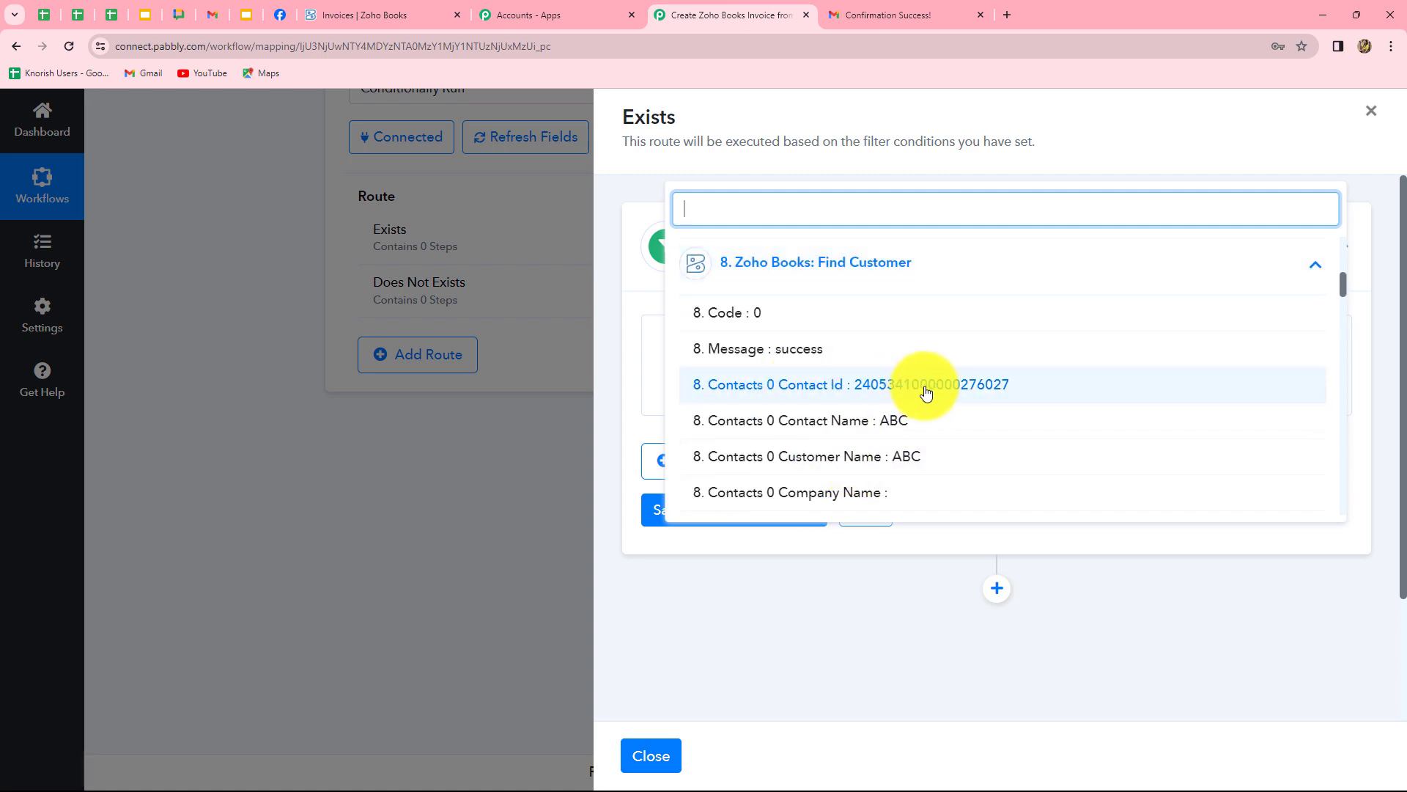
{"action": "left_click", "coordinate": [926, 392]}
{"action": "left_click", "coordinate": [918, 378]}
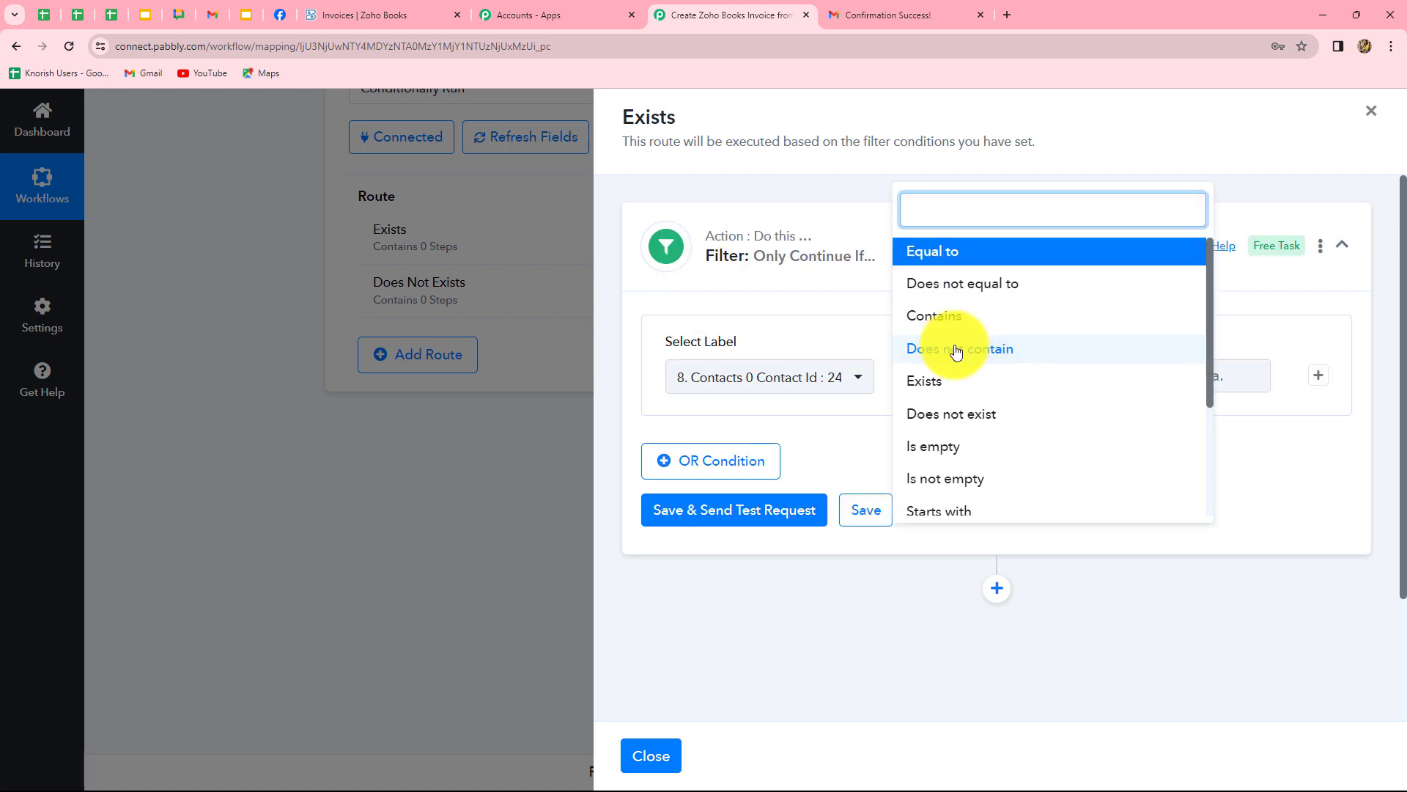
{"action": "left_click", "coordinate": [928, 383]}
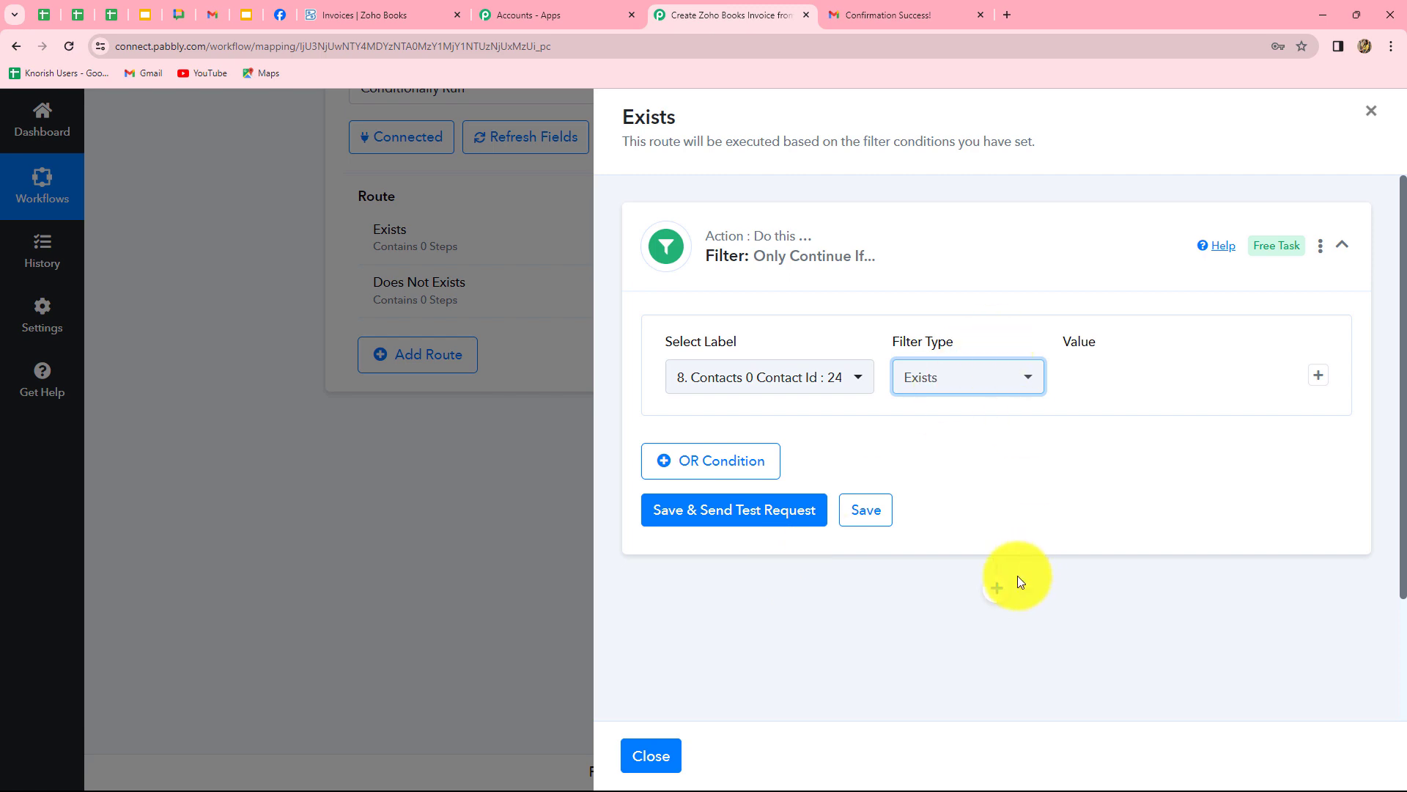
{"action": "left_click", "coordinate": [783, 513]}
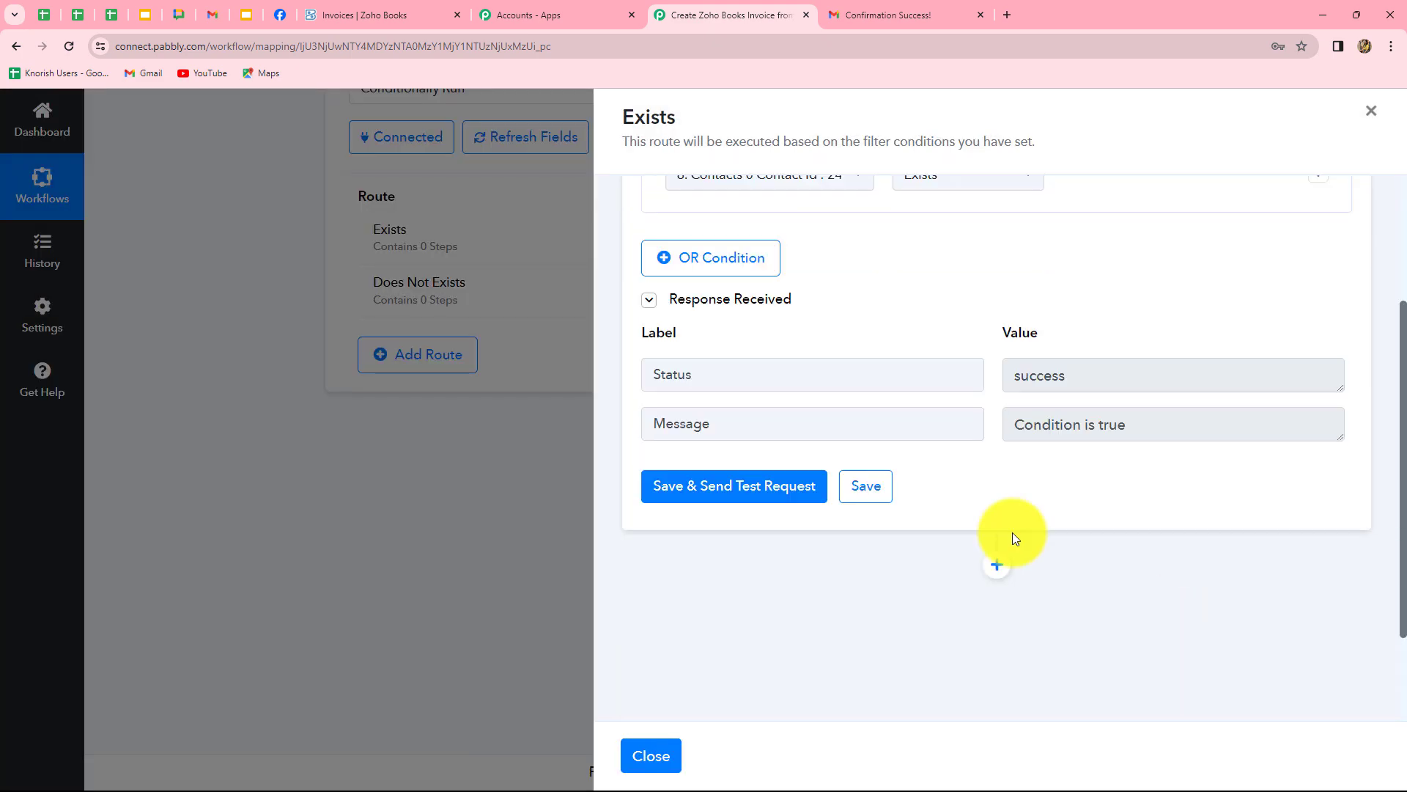
{"action": "scroll", "coordinate": [1016, 473], "scroll_direction": "up", "scroll_amount": 3}
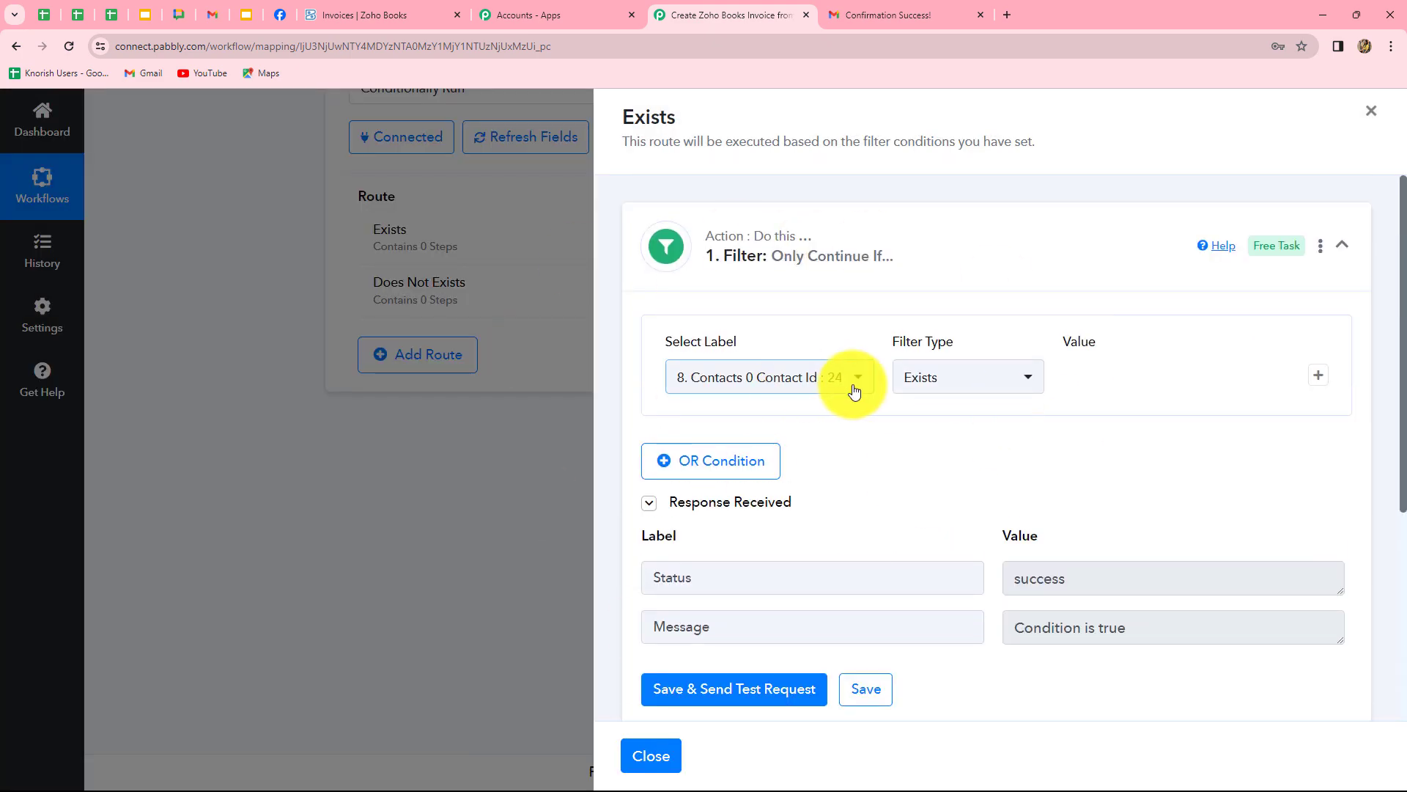
{"action": "scroll", "coordinate": [1163, 469], "scroll_direction": "down", "scroll_amount": 3}
{"action": "scroll", "coordinate": [1171, 450], "scroll_direction": "up", "scroll_amount": 3}
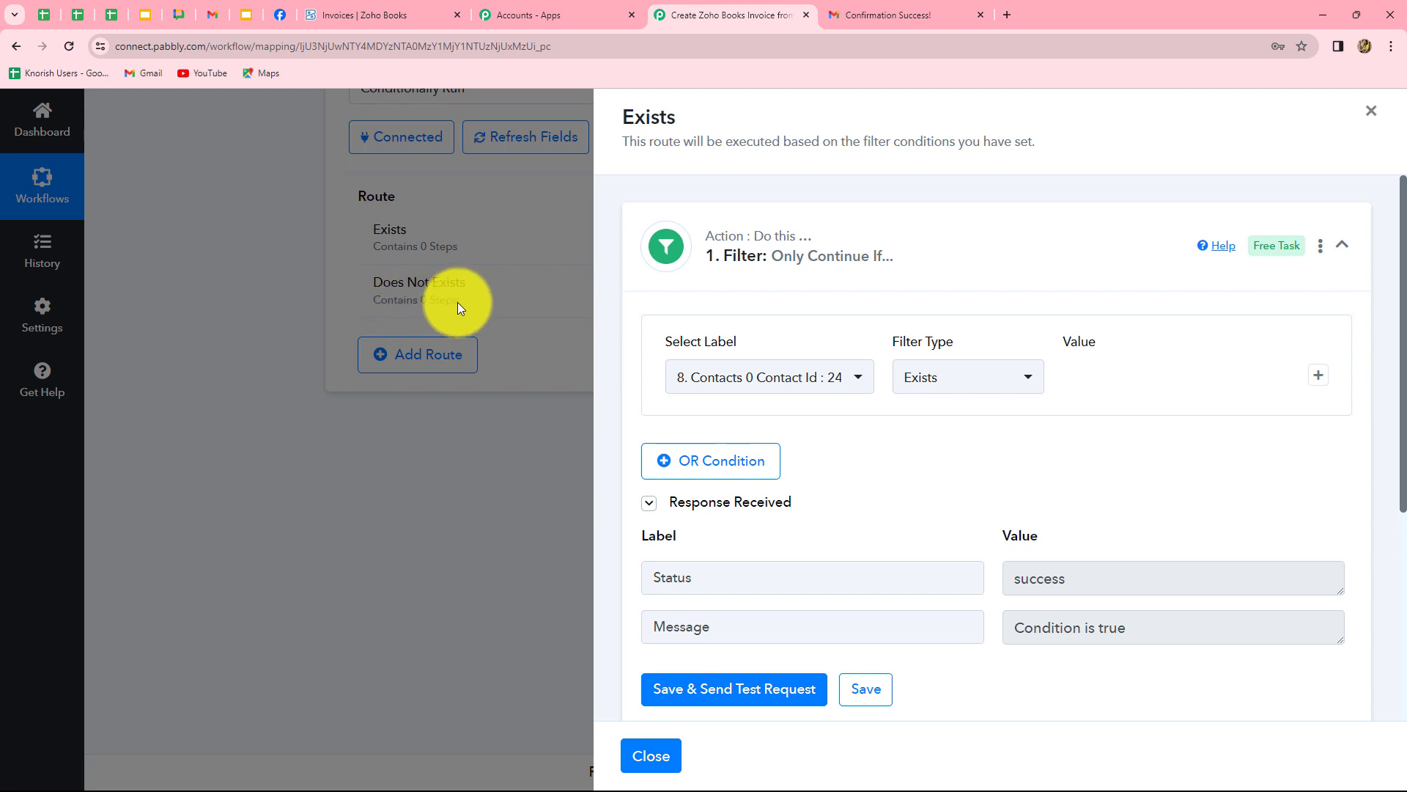
{"action": "scroll", "coordinate": [1156, 403], "scroll_direction": "down", "scroll_amount": 5}
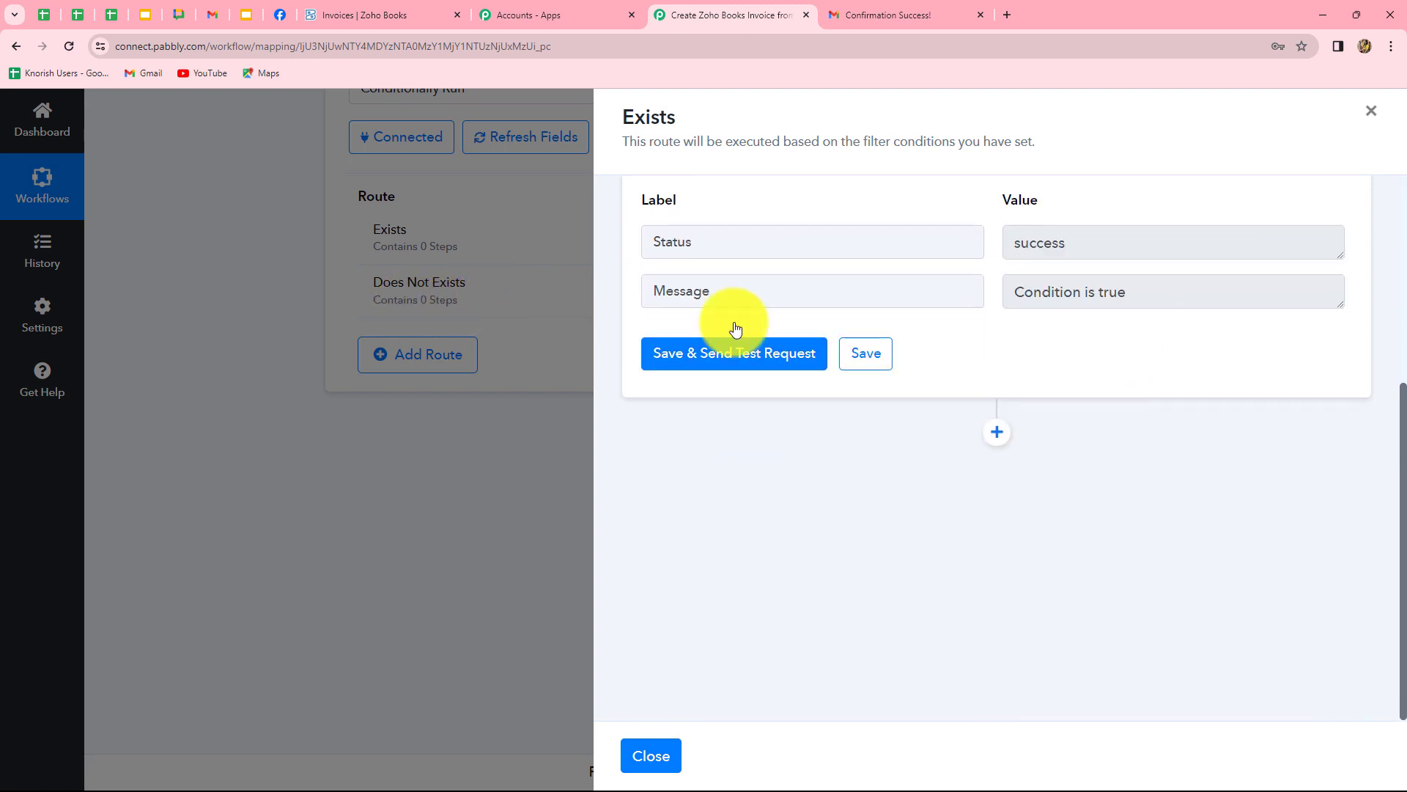
Add a Zoho Books 'Create Sales Invoice (Beta)' step to the Exists route using the Zoho Books #10 connection.
{"action": "left_click", "coordinate": [997, 436]}
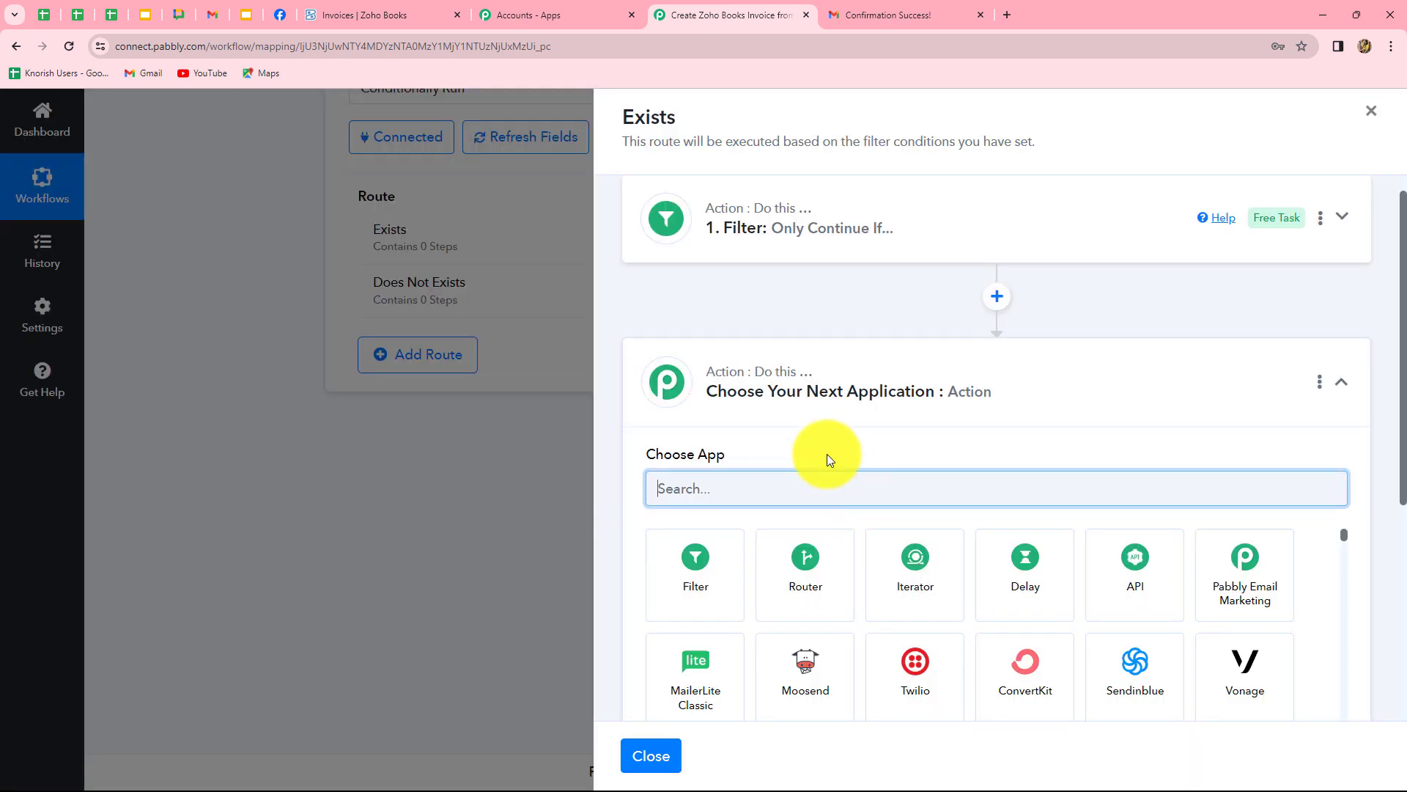
{"action": "type", "text": "Zoho Books"}
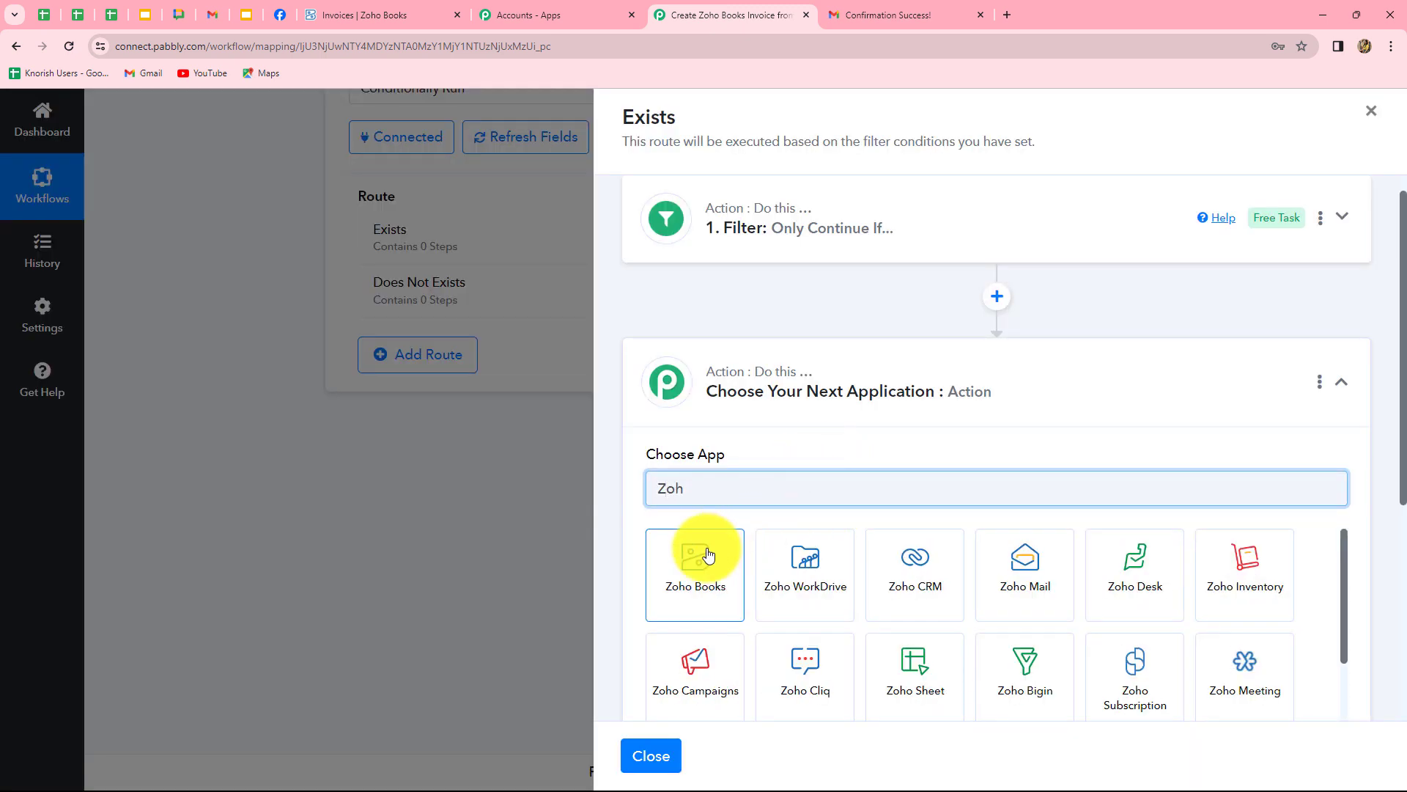
{"action": "left_click", "coordinate": [702, 554]}
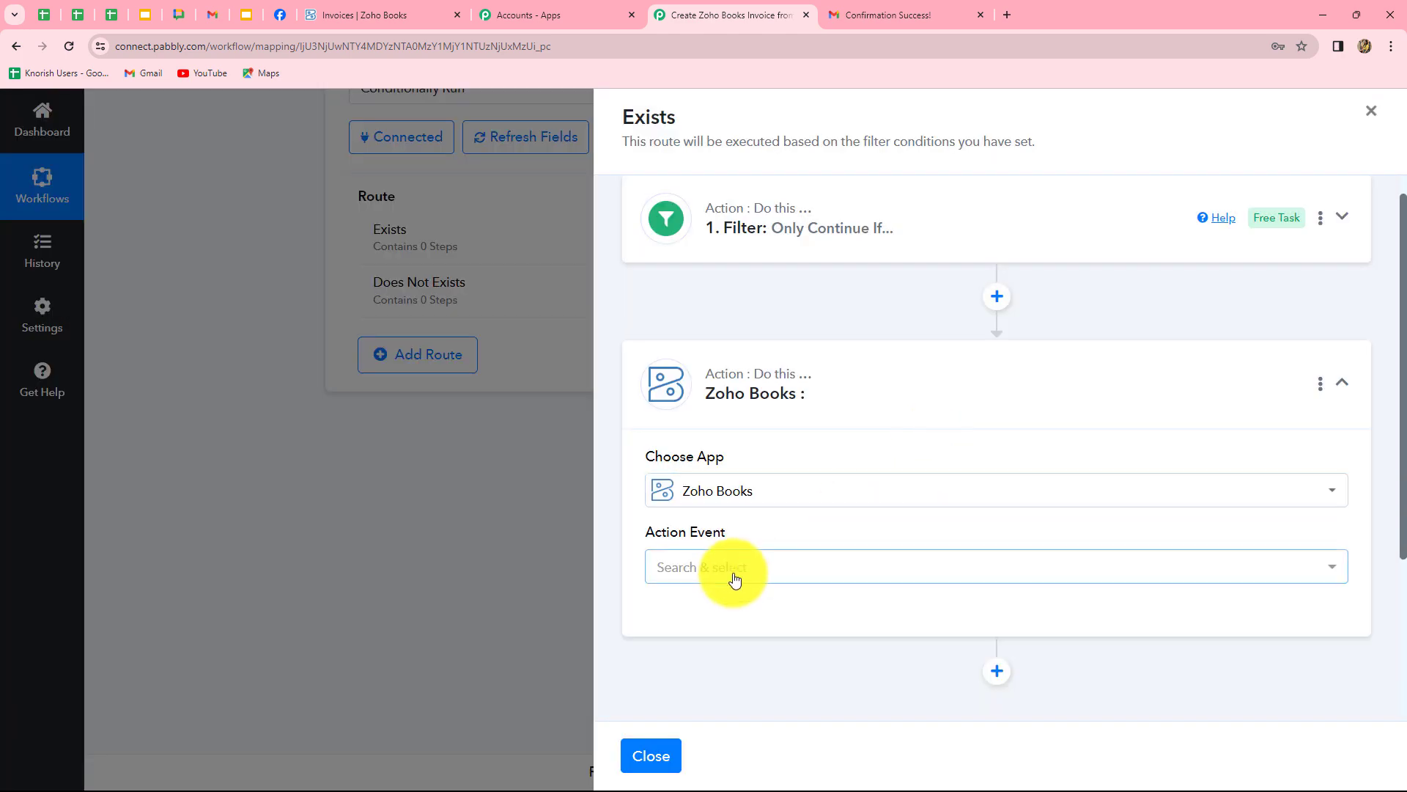
{"action": "left_click", "coordinate": [732, 576]}
{"action": "left_click", "coordinate": [810, 396]}
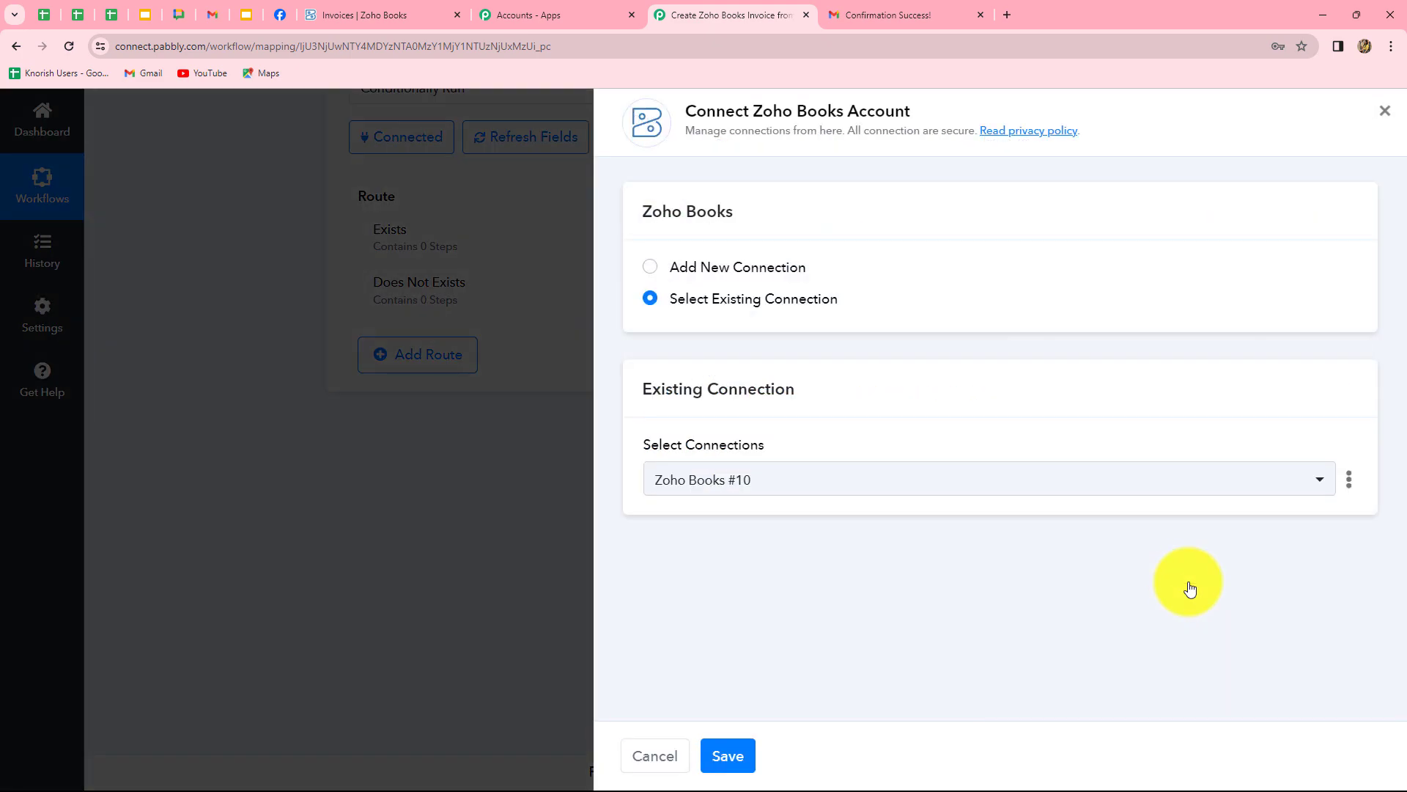
{"action": "left_click", "coordinate": [730, 755]}
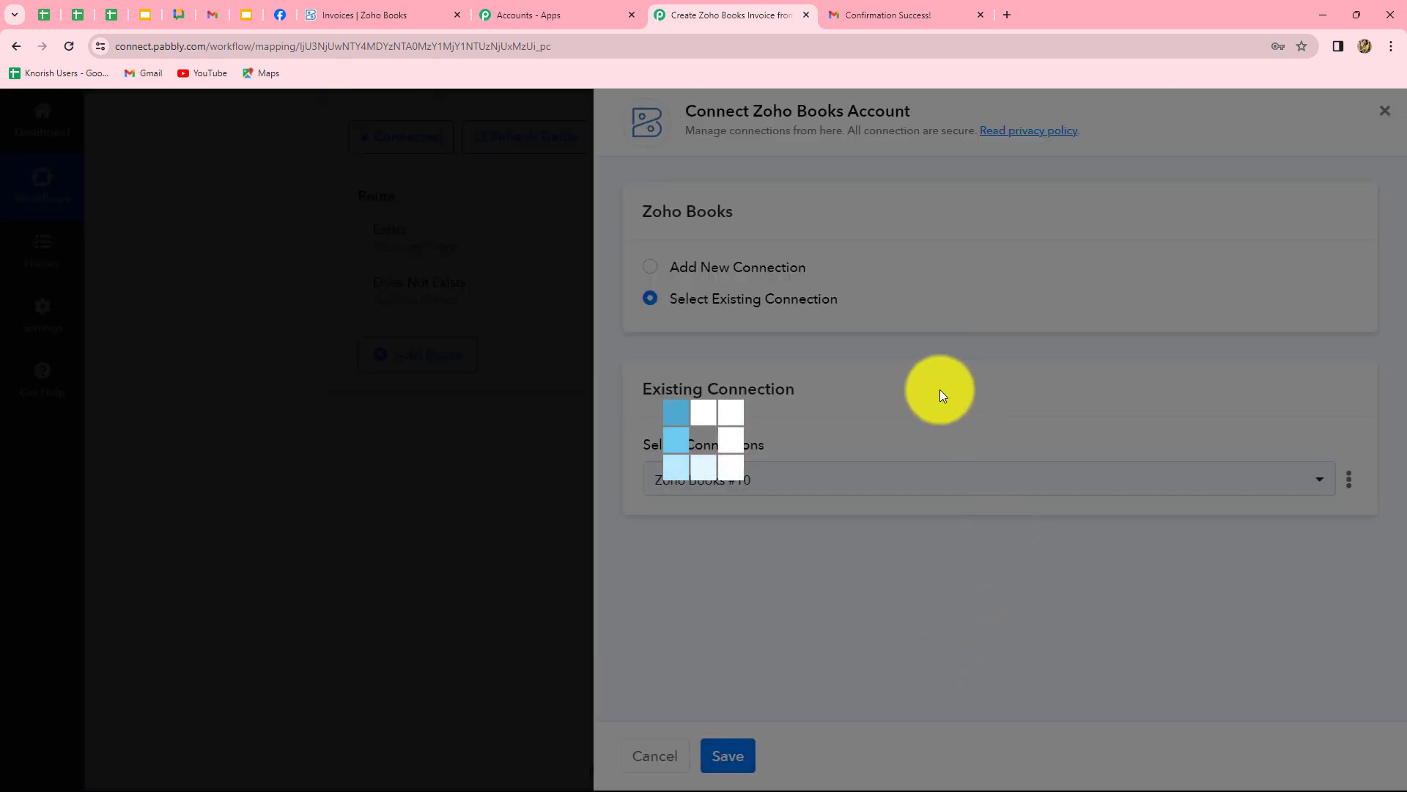
{"action": "scroll", "coordinate": [996, 553], "scroll_direction": "down", "scroll_amount": 5}
{"action": "scroll", "coordinate": [996, 552], "scroll_direction": "up", "scroll_amount": 4}
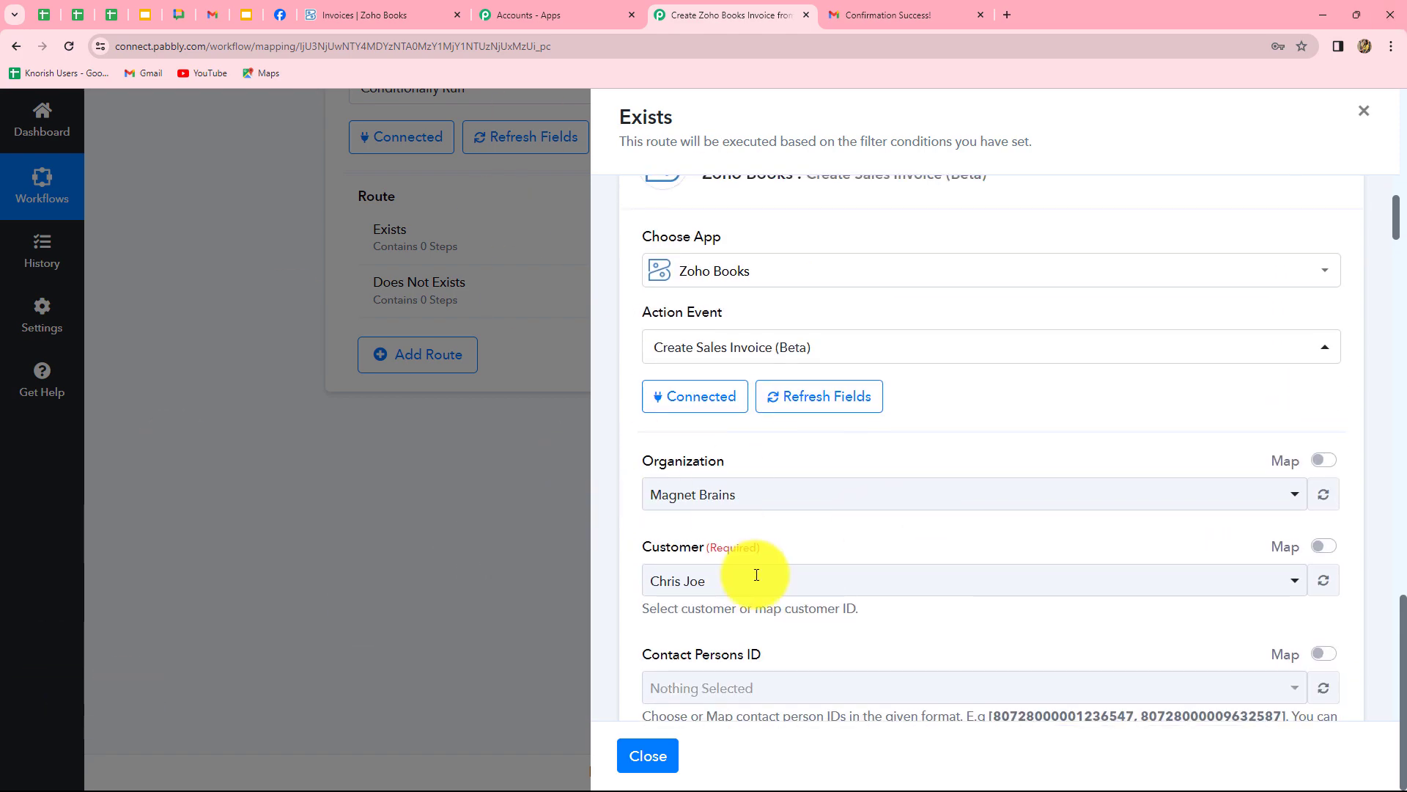
Set the invoice's organization to pabblybook.
{"action": "left_click", "coordinate": [807, 504]}
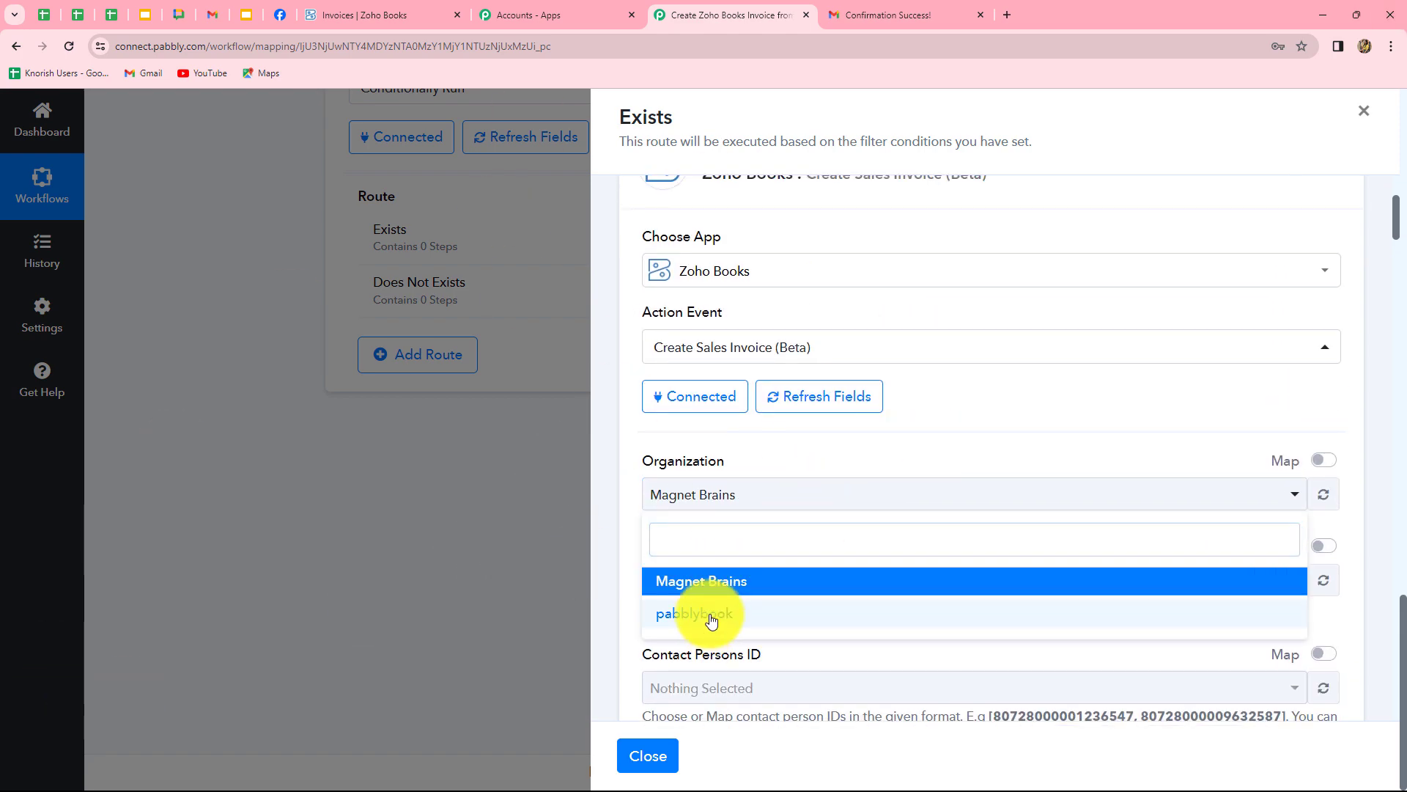
{"action": "left_click", "coordinate": [707, 617]}
{"action": "scroll", "coordinate": [843, 513], "scroll_direction": "down", "scroll_amount": 3}
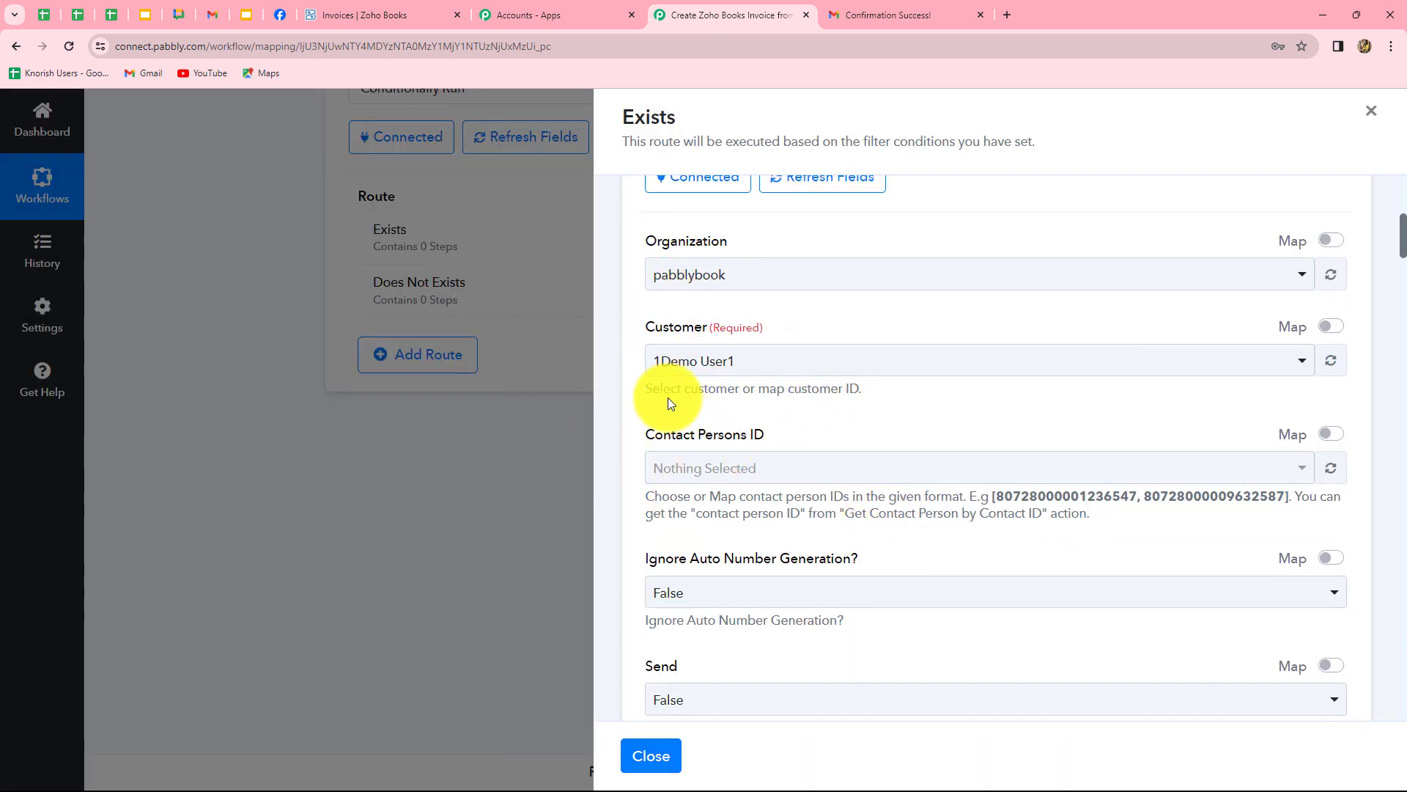
{"action": "left_click_drag", "start_coordinate": [663, 388], "coordinate": [849, 403]}
{"action": "left_click", "coordinate": [888, 407]}
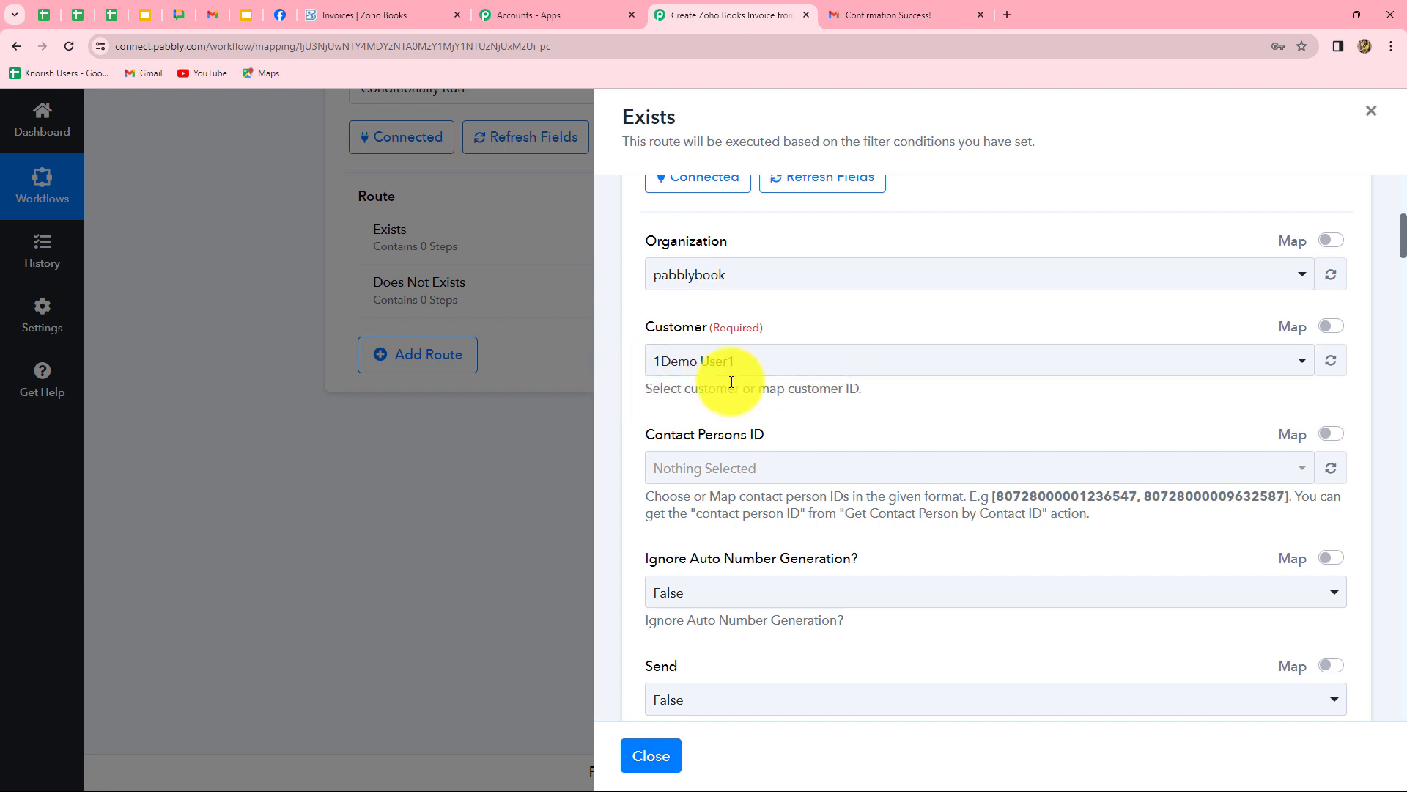
Map the Find Customer step's Contact Id into the Customer field.
{"action": "left_click", "coordinate": [1330, 327]}
{"action": "left_click", "coordinate": [804, 359]}
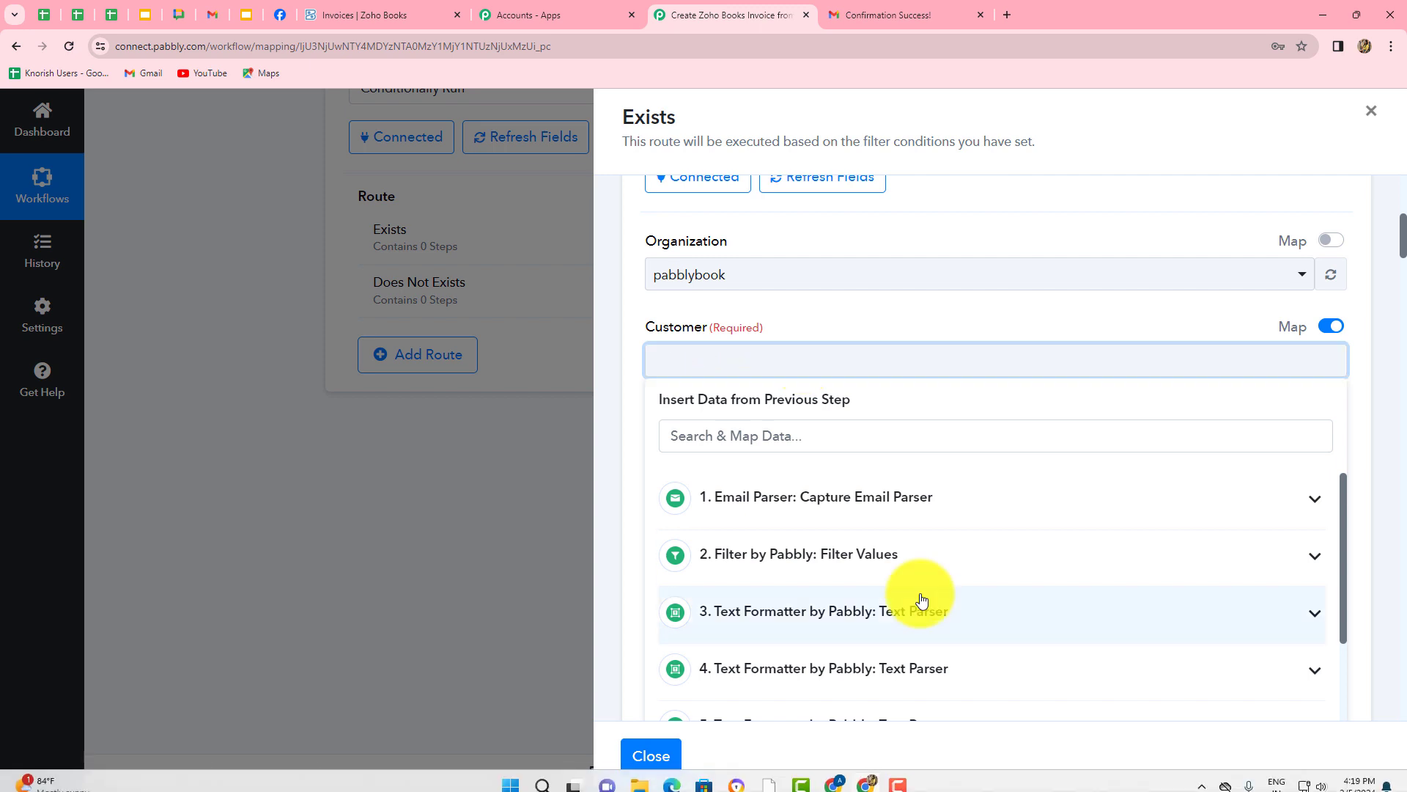
{"action": "scroll", "coordinate": [916, 596], "scroll_direction": "down", "scroll_amount": 3}
{"action": "scroll", "coordinate": [999, 605], "scroll_direction": "down", "scroll_amount": 1}
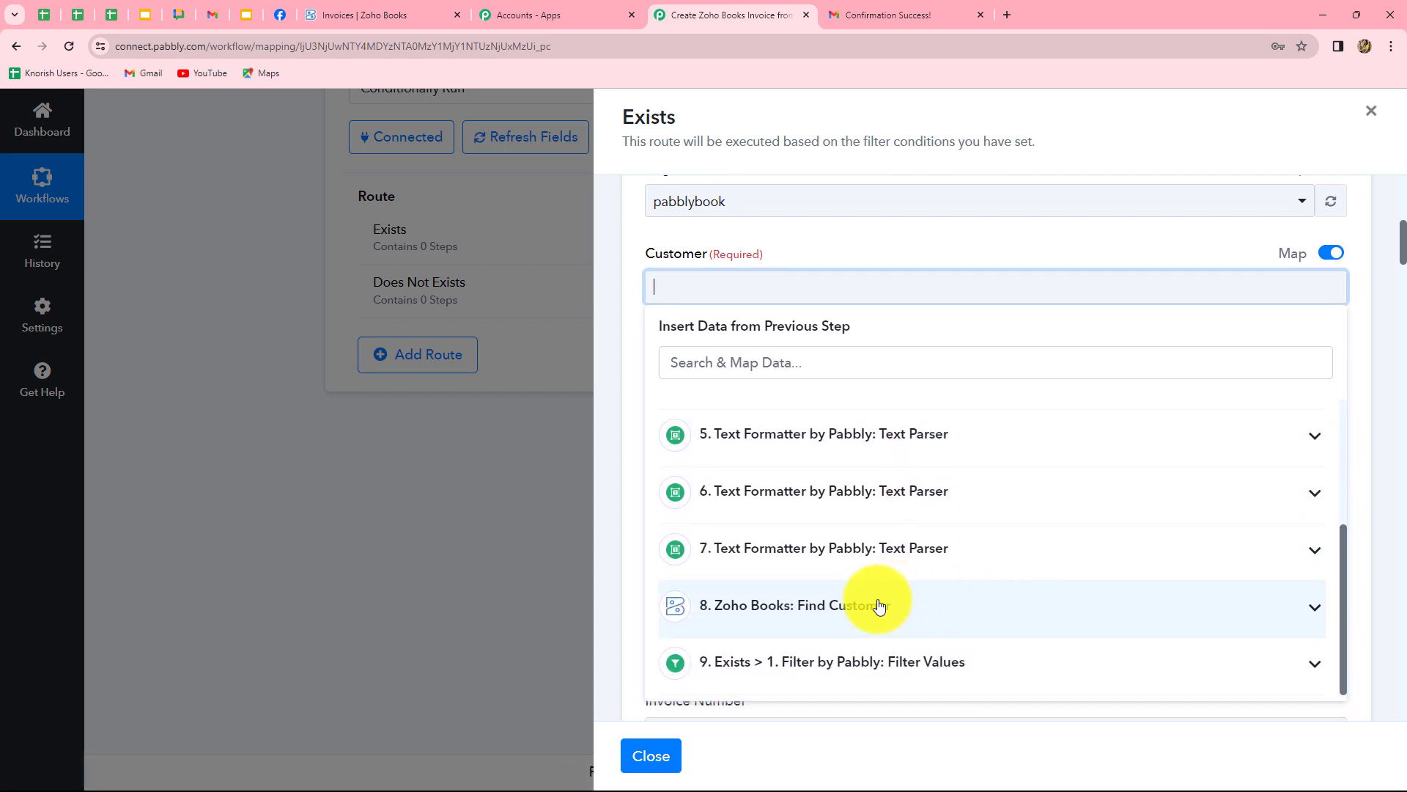
{"action": "left_click", "coordinate": [879, 606]}
{"action": "scroll", "coordinate": [843, 631], "scroll_direction": "down", "scroll_amount": 2}
{"action": "left_click", "coordinate": [812, 656]}
{"action": "left_click", "coordinate": [603, 562]}
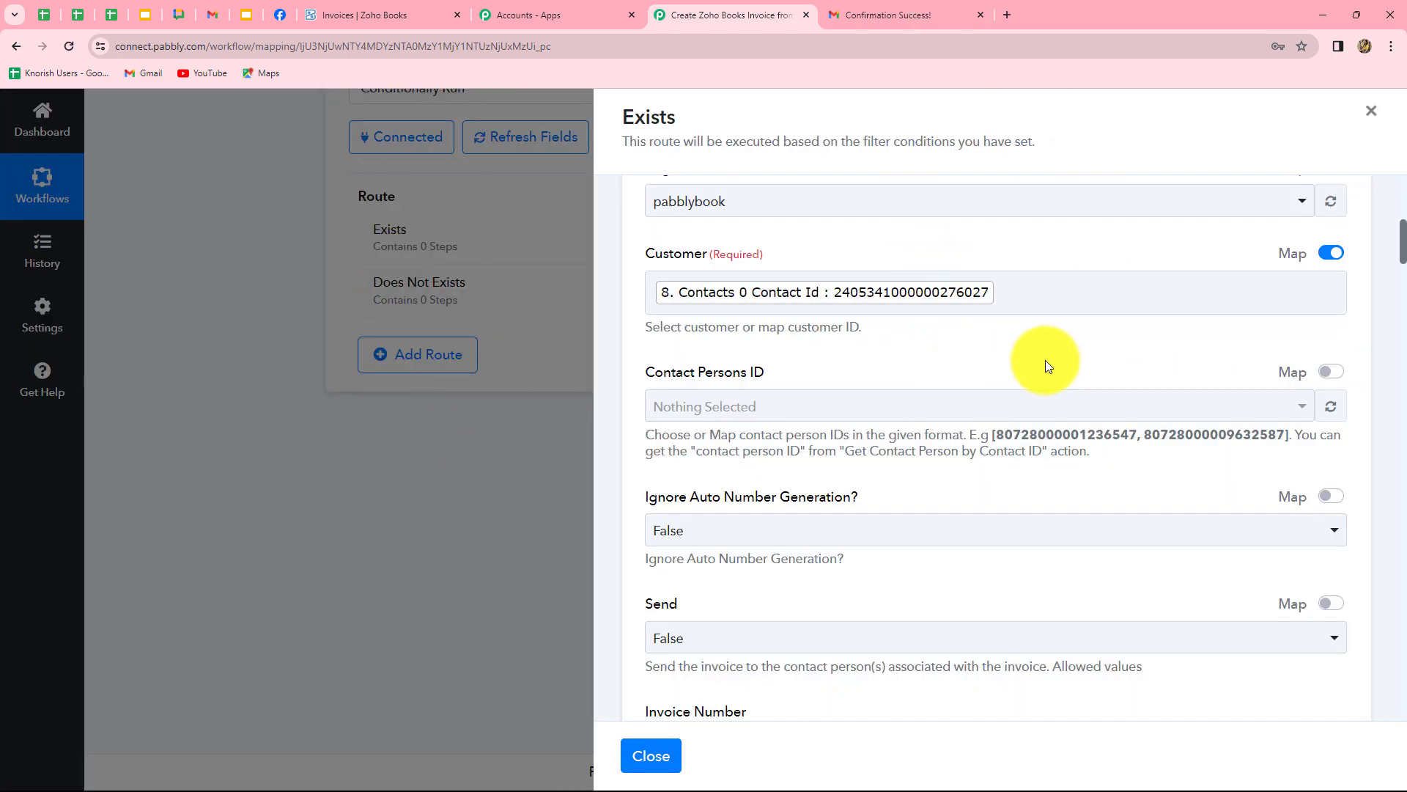
Set the Exchange Rate to 1.
{"action": "scroll", "coordinate": [1045, 359], "scroll_direction": "down", "scroll_amount": 4}
{"action": "scroll", "coordinate": [659, 277], "scroll_direction": "down", "scroll_amount": 1}
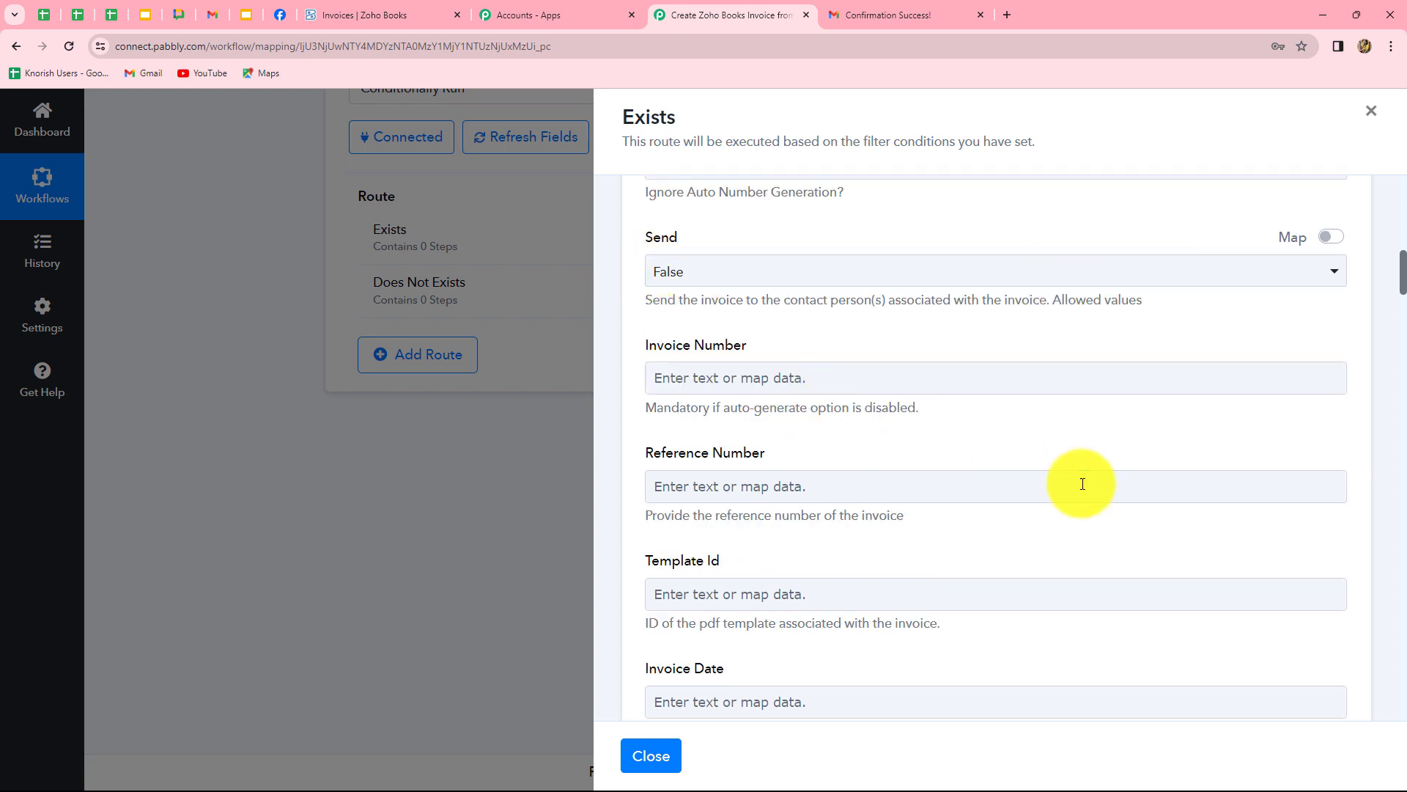
{"action": "scroll", "coordinate": [896, 534], "scroll_direction": "down", "scroll_amount": 4}
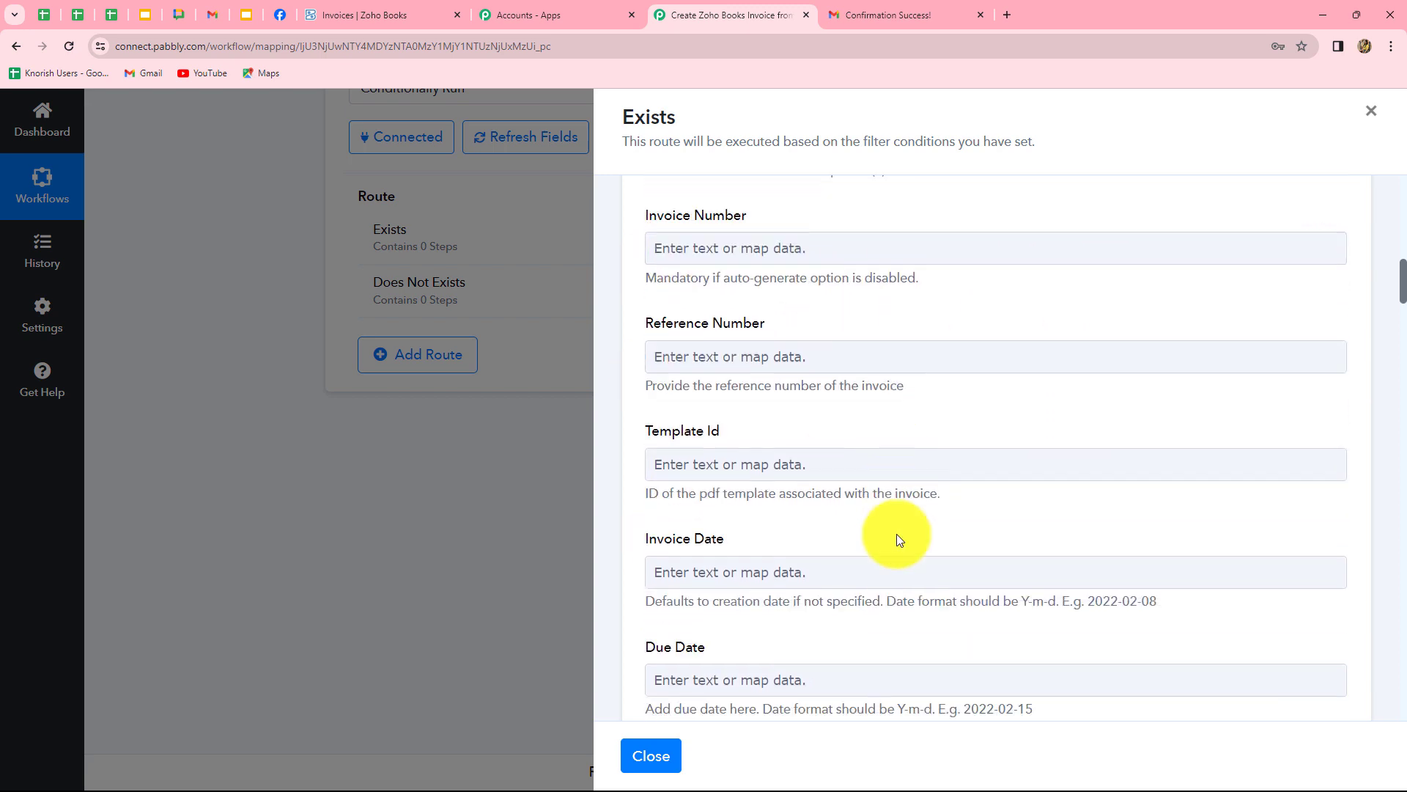
{"action": "scroll", "coordinate": [1134, 486], "scroll_direction": "down", "scroll_amount": 2}
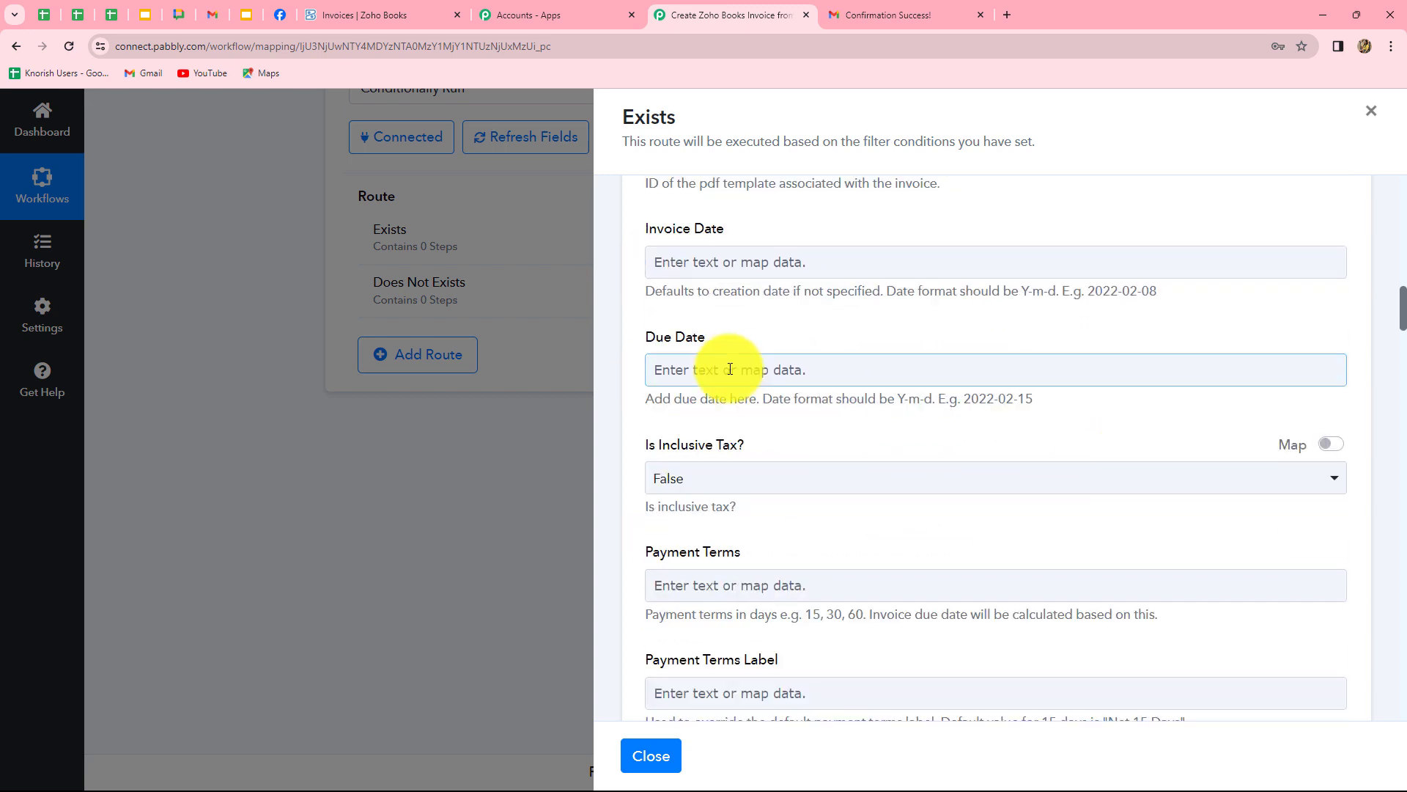
{"action": "left_click", "coordinate": [663, 366]}
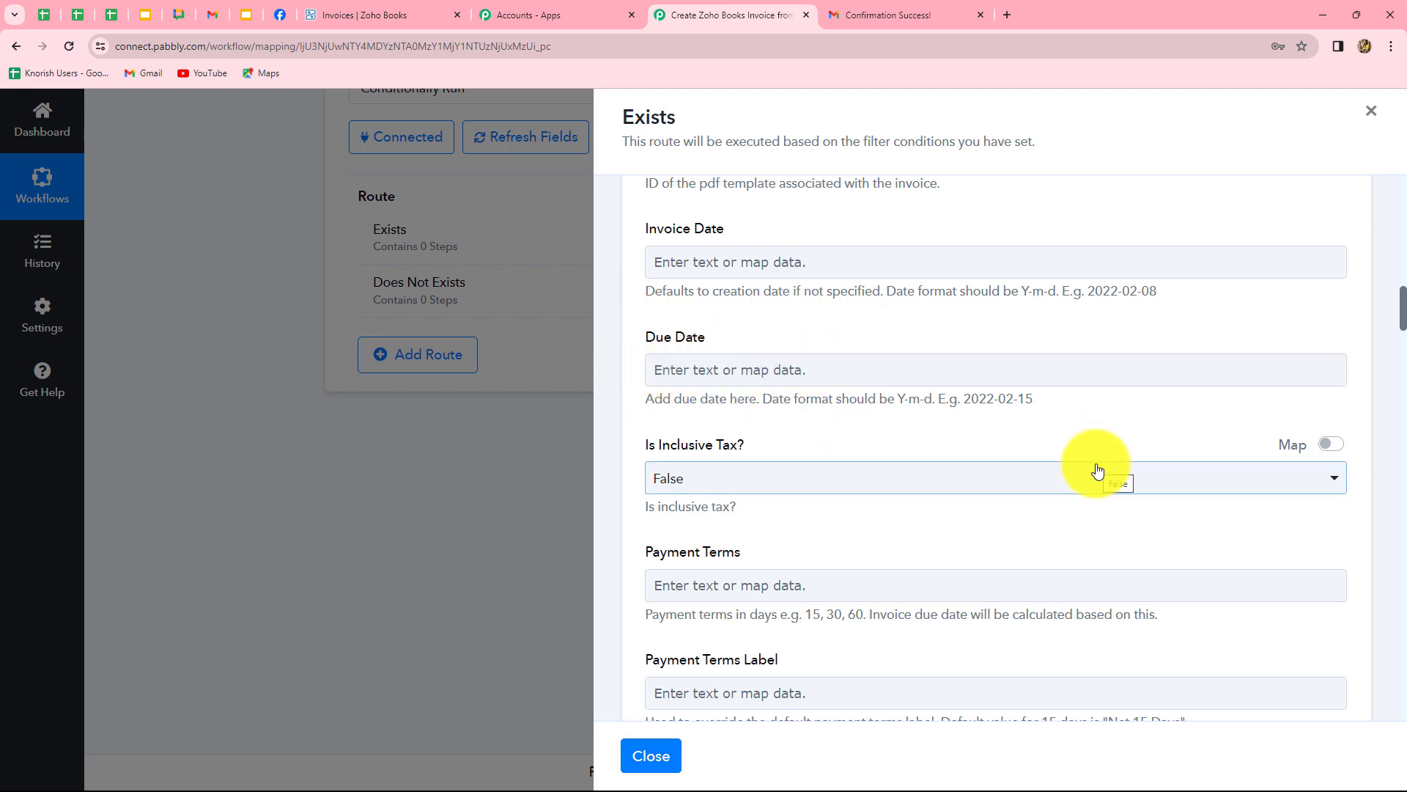
{"action": "scroll", "coordinate": [1066, 531], "scroll_direction": "down", "scroll_amount": 8}
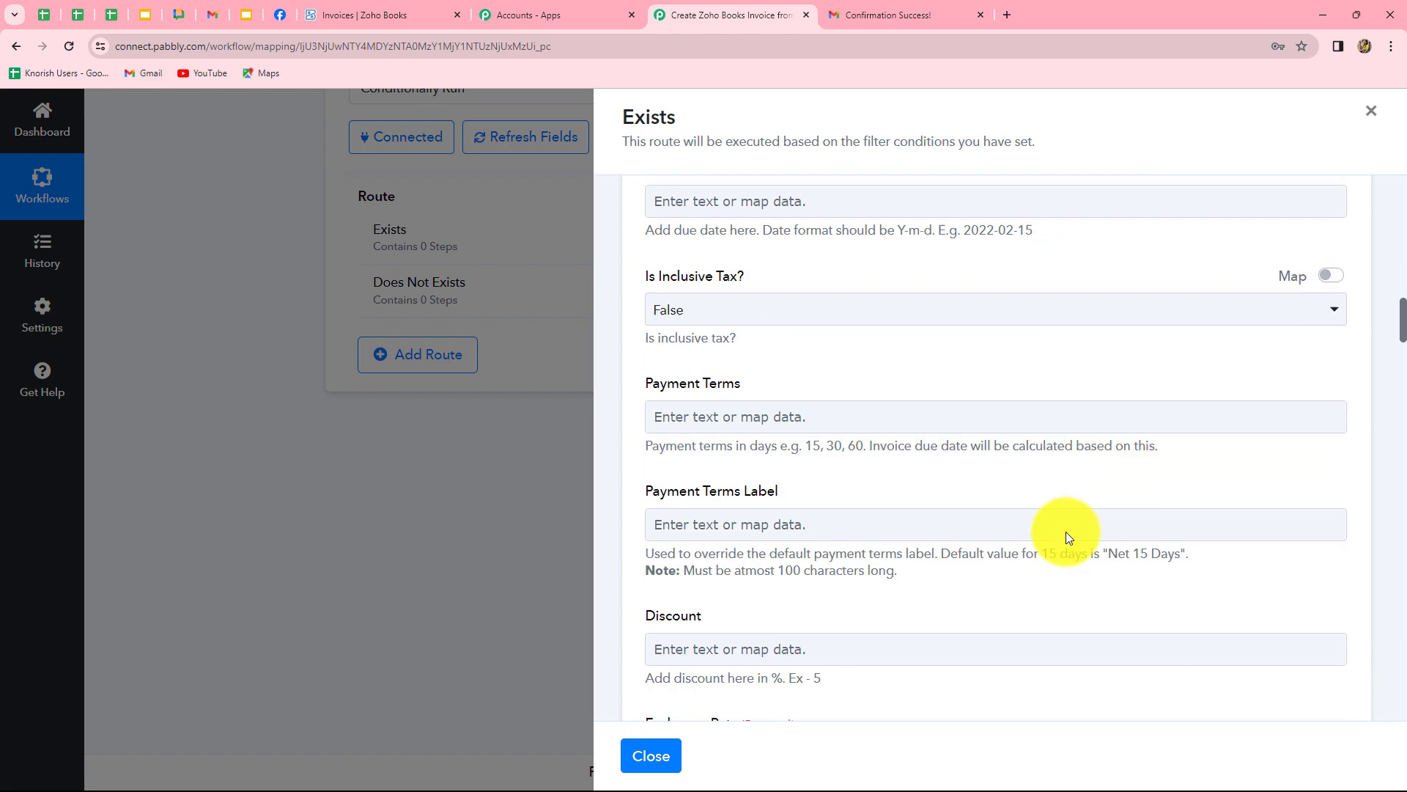
{"action": "left_click", "coordinate": [738, 336]}
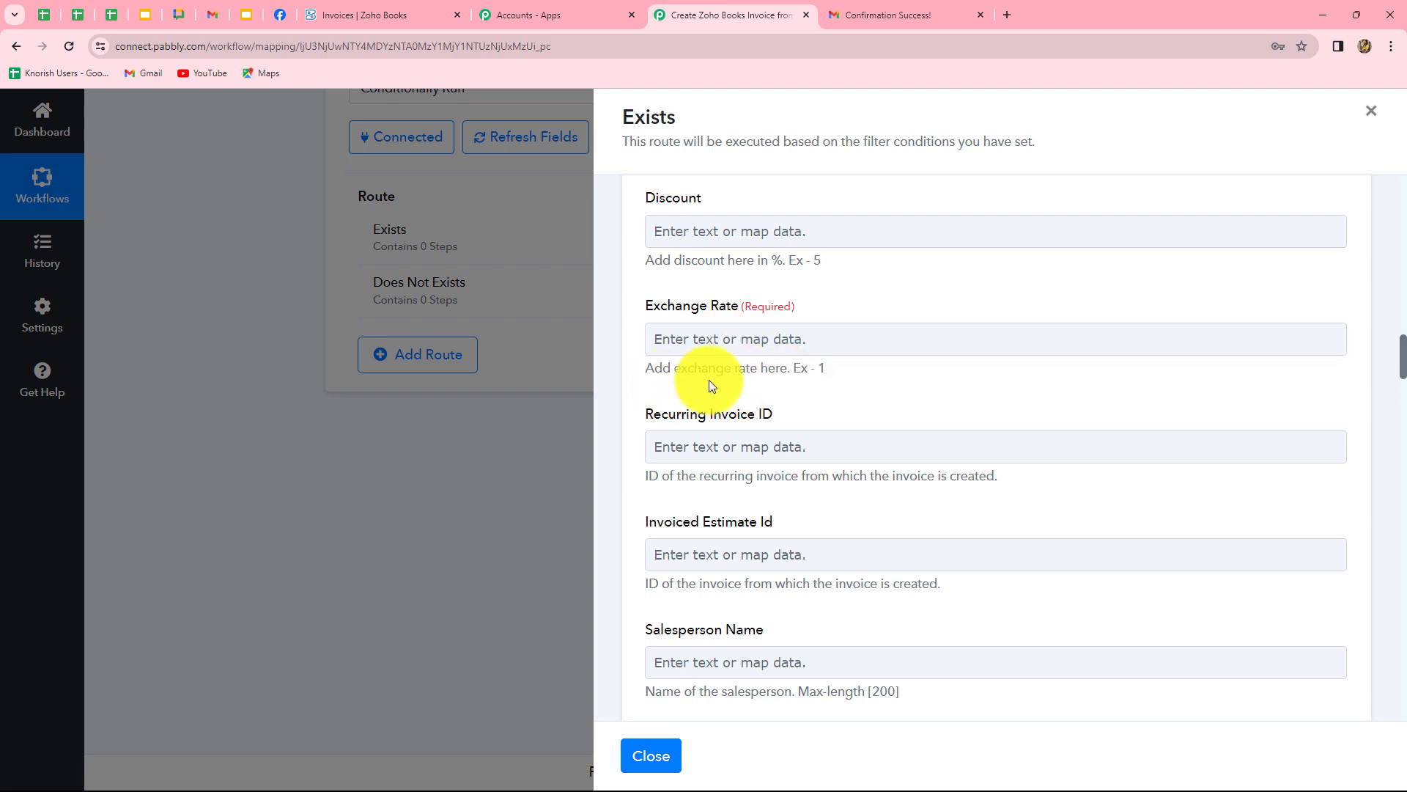
{"action": "left_click", "coordinate": [752, 344]}
{"action": "type", "text": "1"}
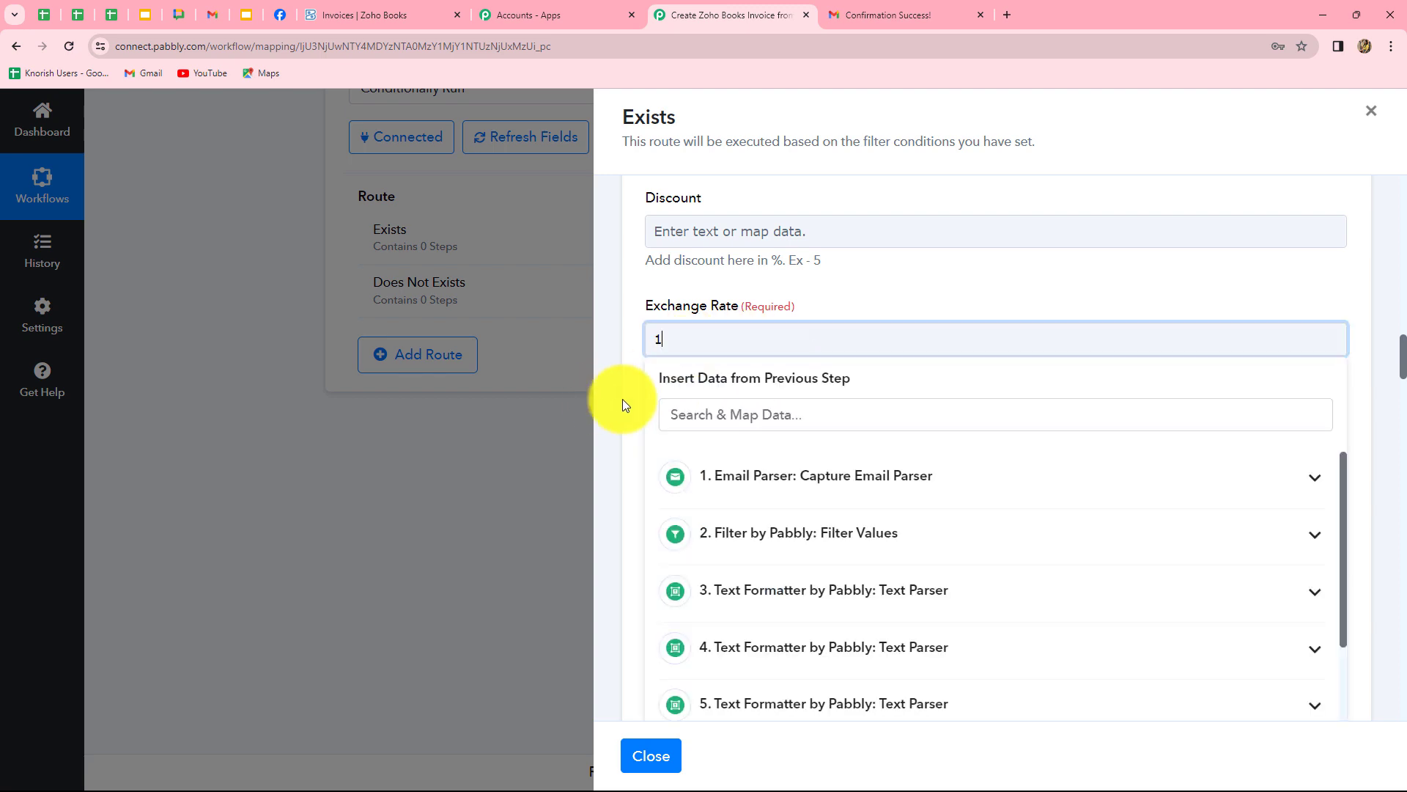
{"action": "left_click", "coordinate": [622, 399]}
Map step 6's parsed LED Bulb result into Line Item Name.
{"action": "scroll", "coordinate": [659, 381], "scroll_direction": "down", "scroll_amount": 6}
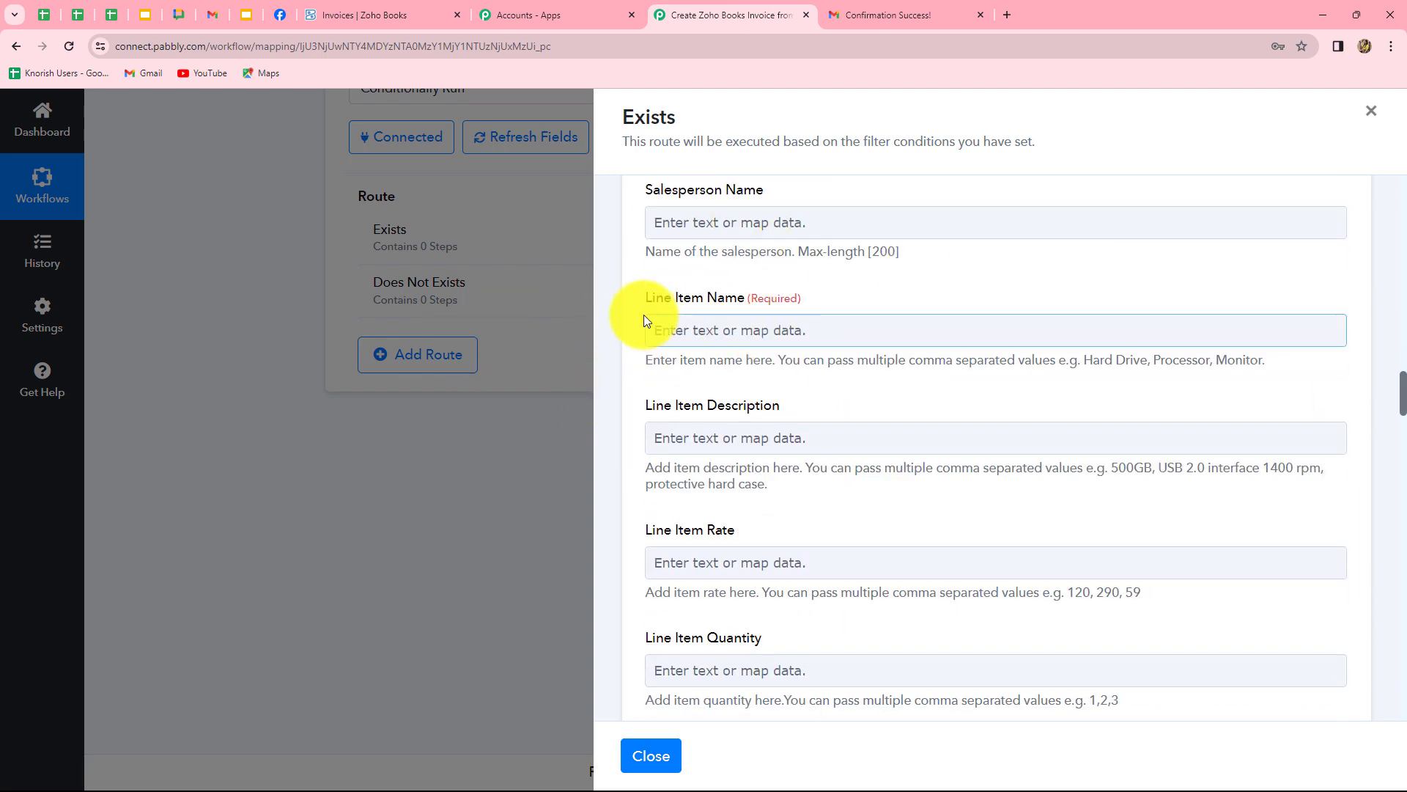
{"action": "scroll", "coordinate": [830, 363], "scroll_direction": "down", "scroll_amount": 1}
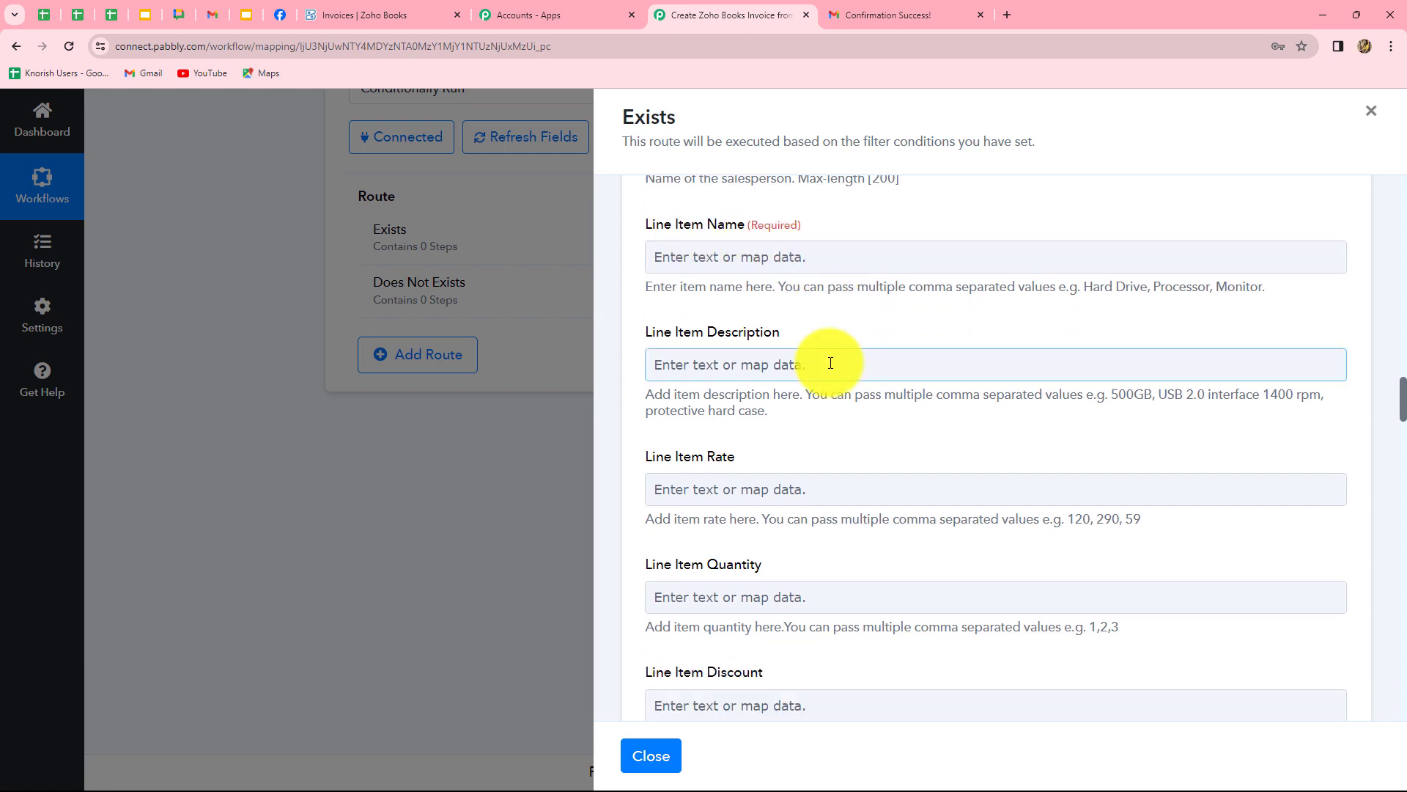
{"action": "left_click", "coordinate": [828, 258]}
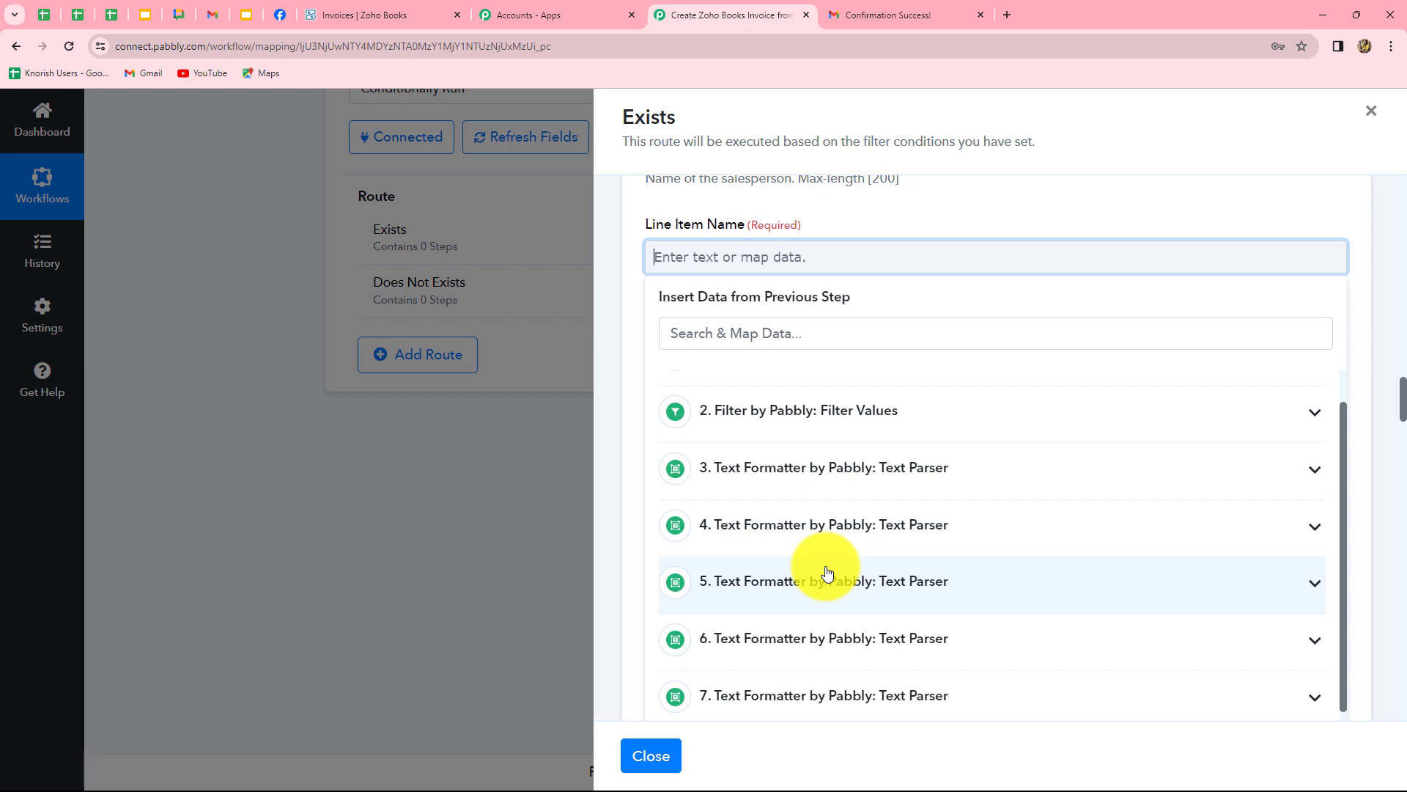
{"action": "scroll", "coordinate": [953, 590], "scroll_direction": "down", "scroll_amount": 1}
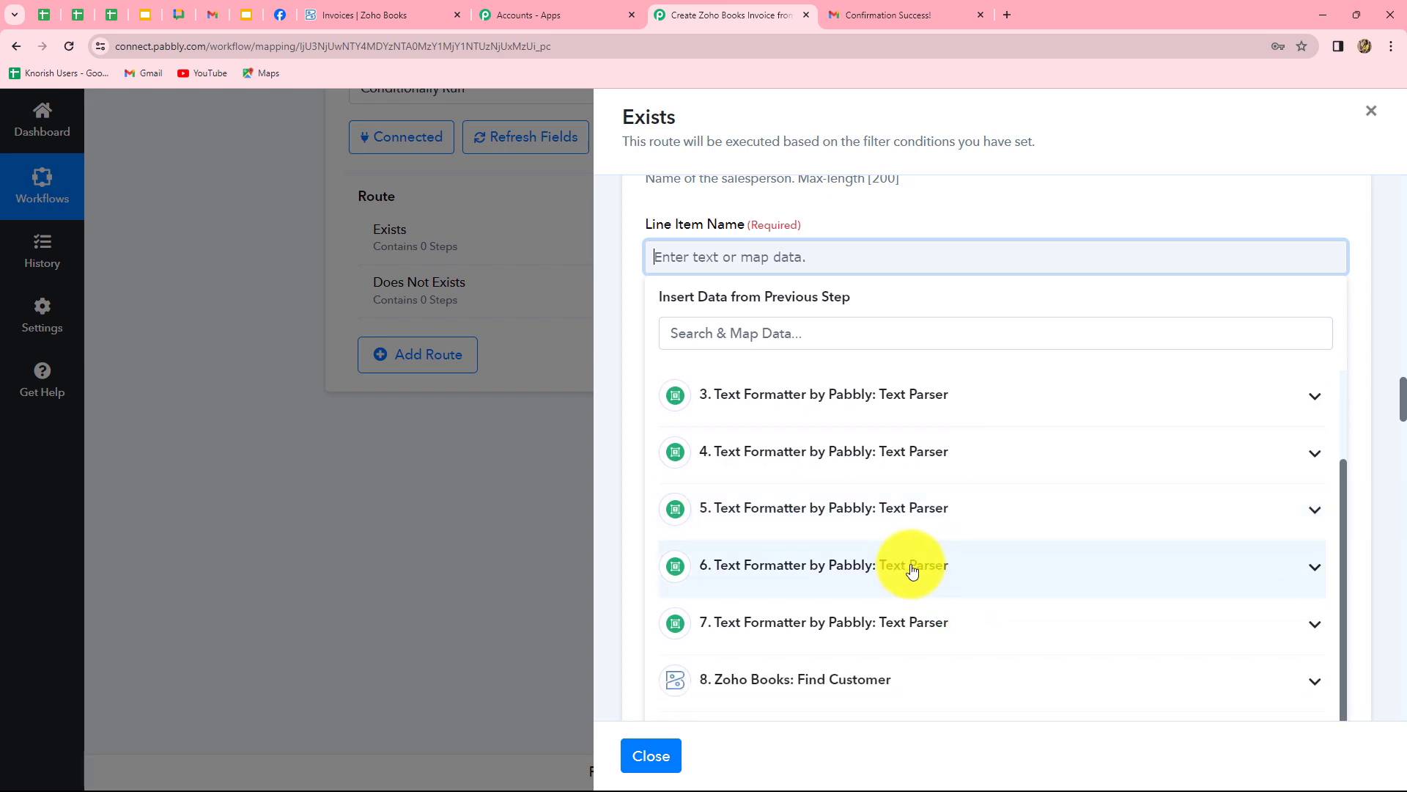
{"action": "left_click", "coordinate": [905, 568]}
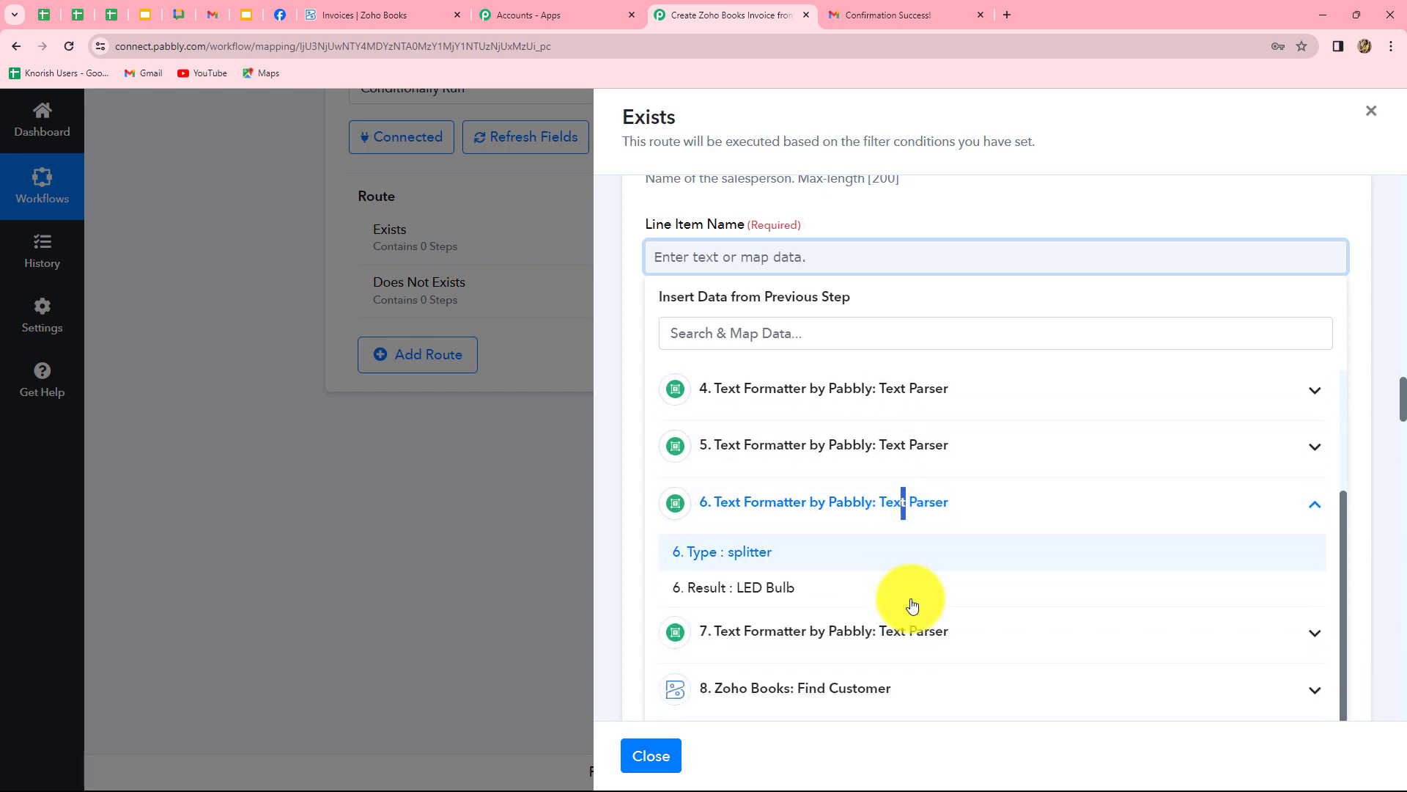
{"action": "left_click", "coordinate": [745, 575]}
{"action": "left_click", "coordinate": [622, 541]}
{"action": "scroll", "coordinate": [721, 539], "scroll_direction": "down", "scroll_amount": 2}
Map step 7's parsed result 199 into Line Item Rate.
{"action": "left_click", "coordinate": [686, 233]}
{"action": "scroll", "coordinate": [897, 381], "scroll_direction": "down", "scroll_amount": 1}
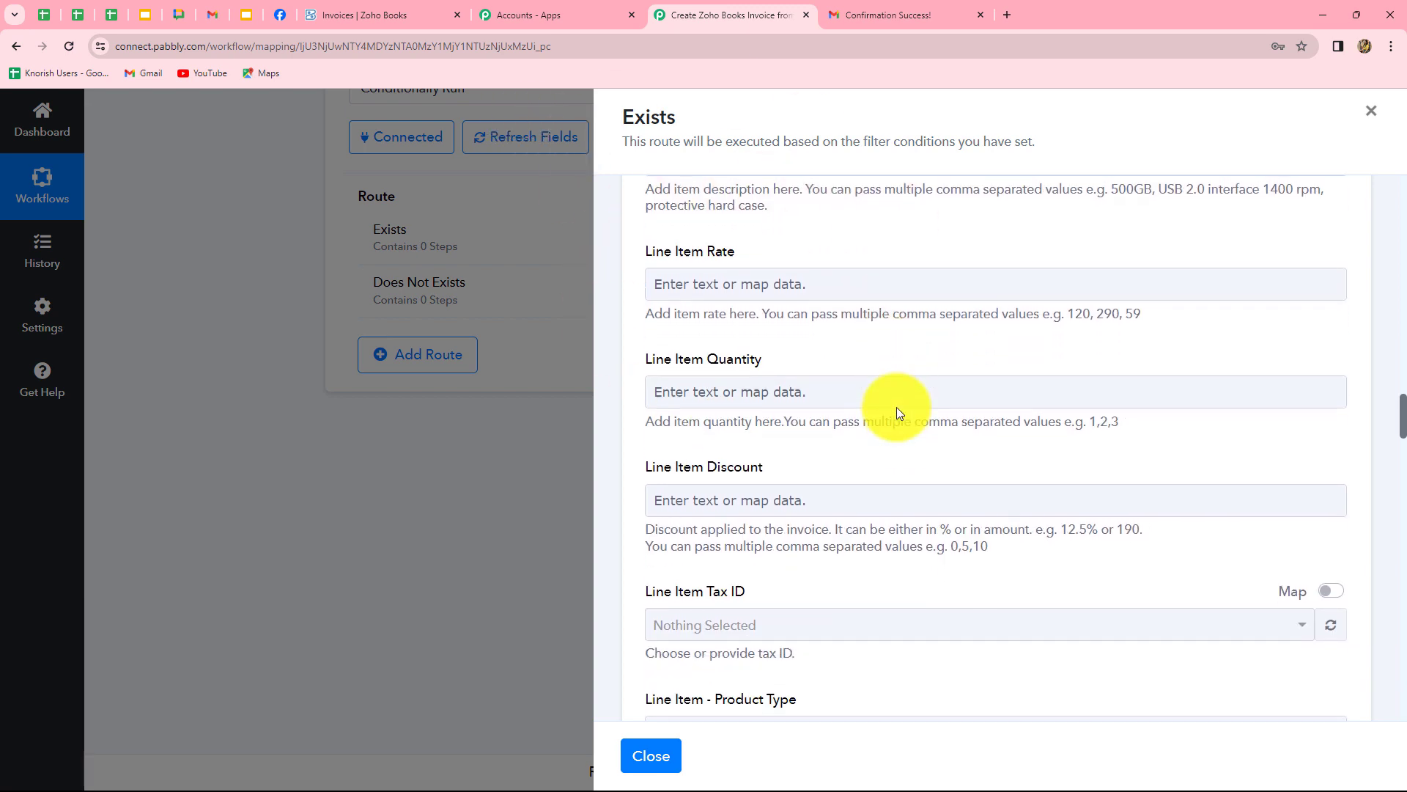
{"action": "scroll", "coordinate": [895, 407], "scroll_direction": "down", "scroll_amount": 1}
{"action": "left_click", "coordinate": [826, 223]}
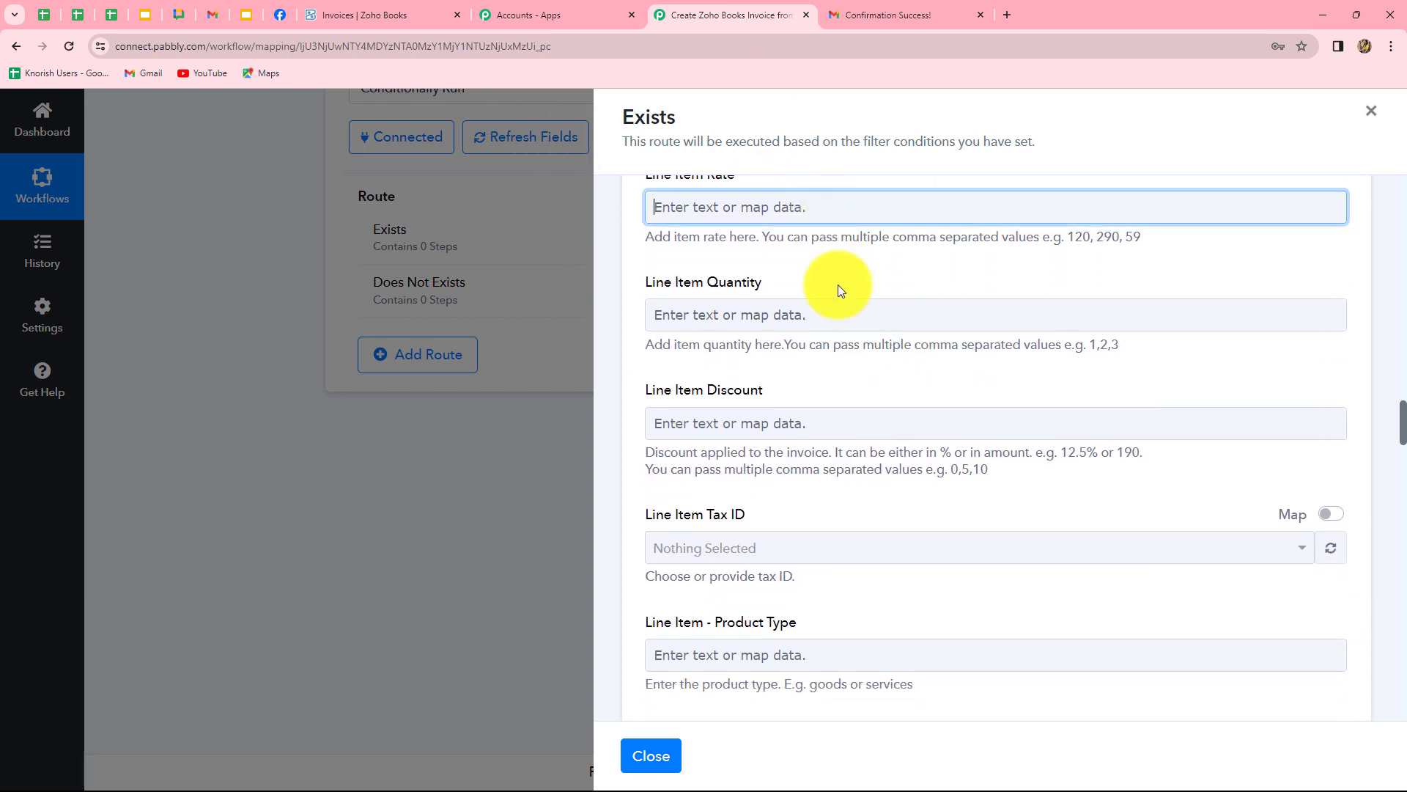
{"action": "scroll", "coordinate": [885, 594], "scroll_direction": "down", "scroll_amount": 1}
{"action": "left_click", "coordinate": [883, 631]}
{"action": "scroll", "coordinate": [807, 635], "scroll_direction": "down", "scroll_amount": 1}
{"action": "left_click", "coordinate": [782, 637]}
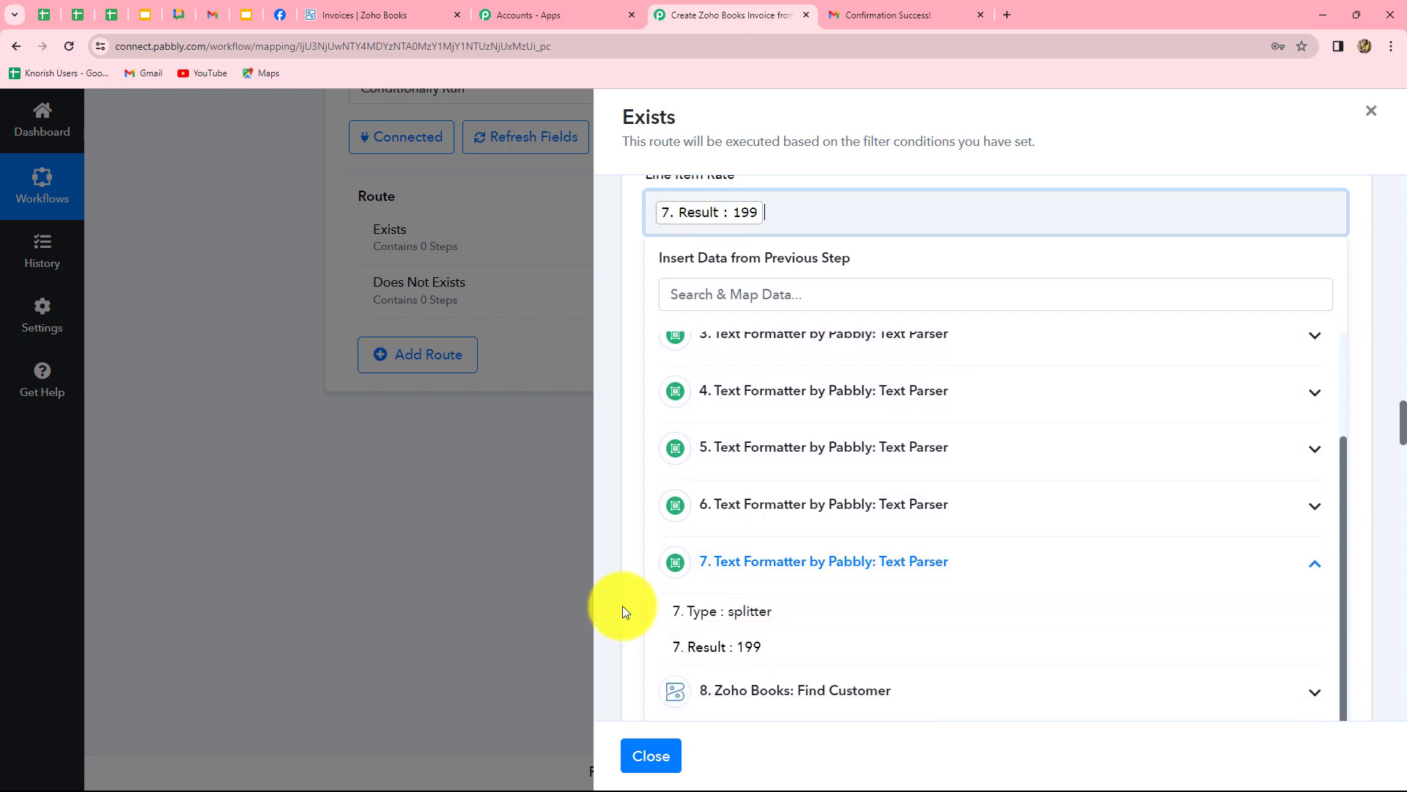
{"action": "left_click", "coordinate": [625, 609]}
{"action": "scroll", "coordinate": [711, 572], "scroll_direction": "down", "scroll_amount": 1}
{"action": "left_click", "coordinate": [729, 249]}
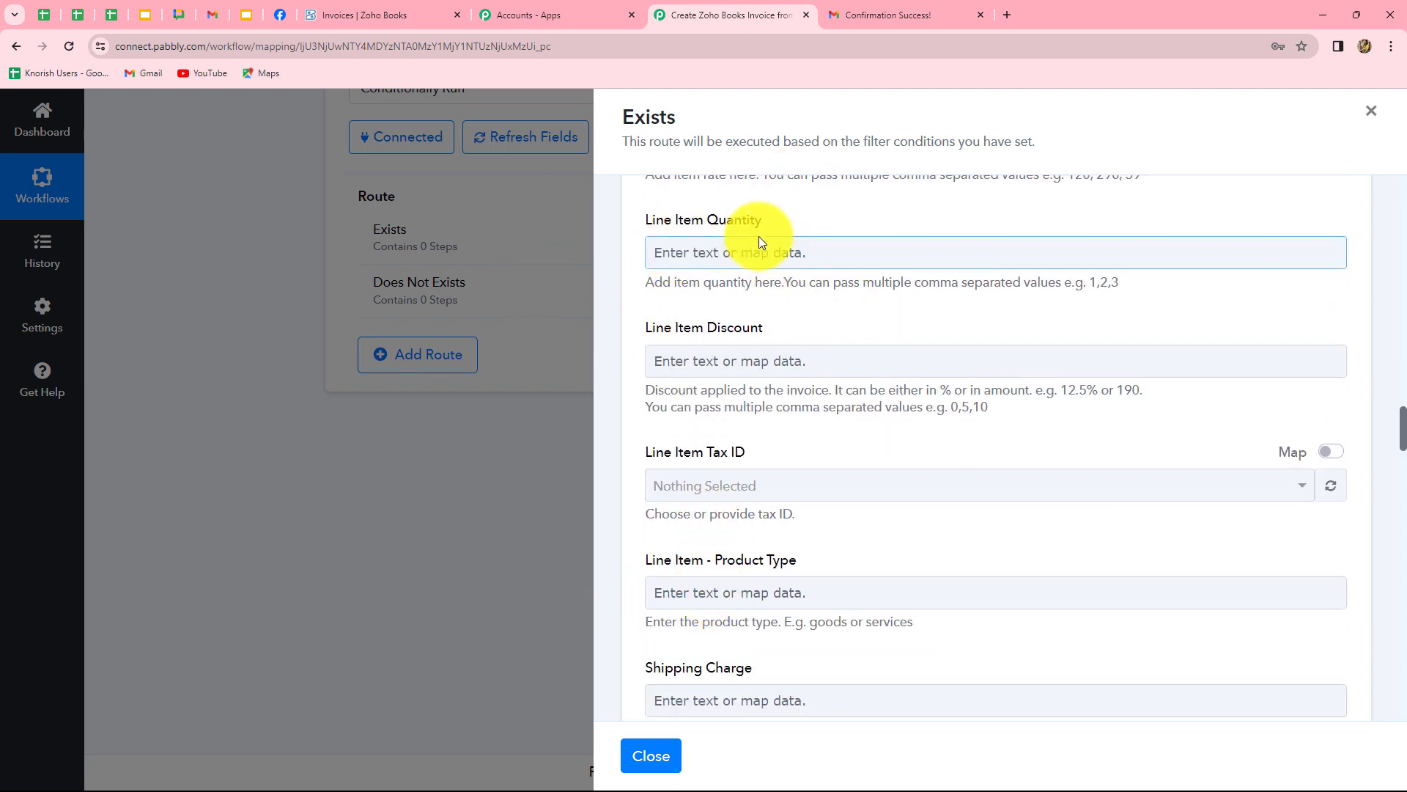
{"action": "scroll", "coordinate": [931, 481], "scroll_direction": "down", "scroll_amount": 10}
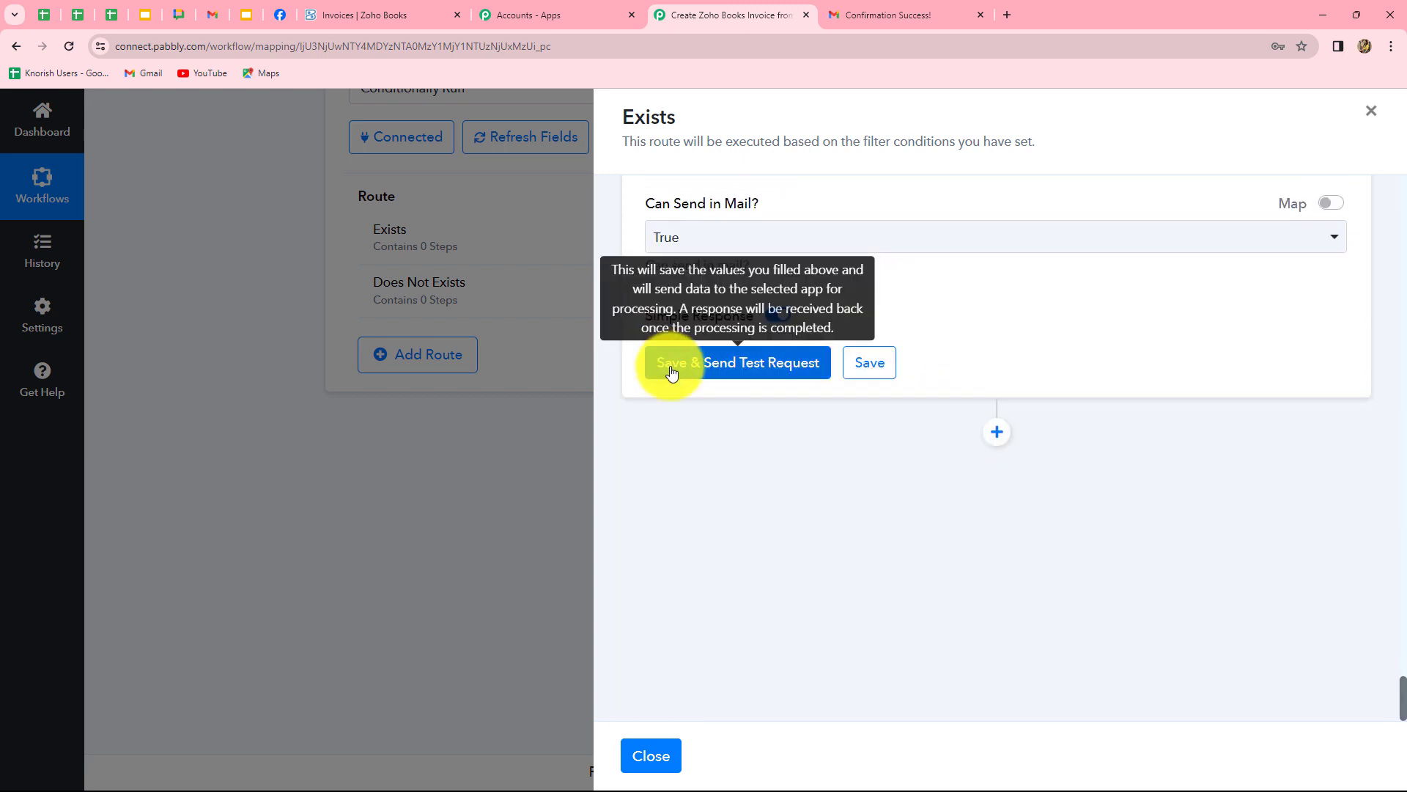
Send a test request that creates invoice INV-000054, then go to the Zoho Books Invoices tab.
{"action": "left_click", "coordinate": [769, 363]}
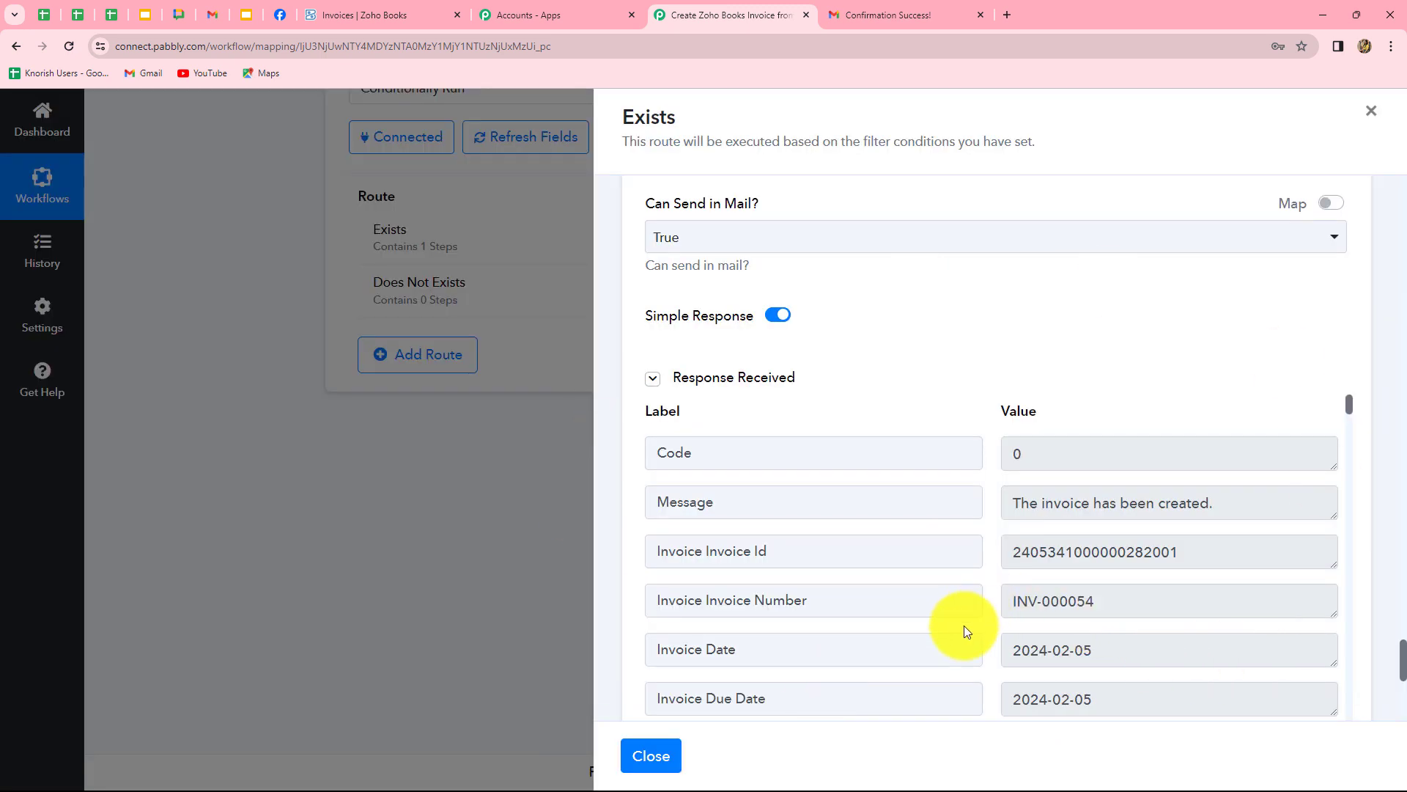
{"action": "left_click_drag", "start_coordinate": [1004, 599], "coordinate": [1116, 598]}
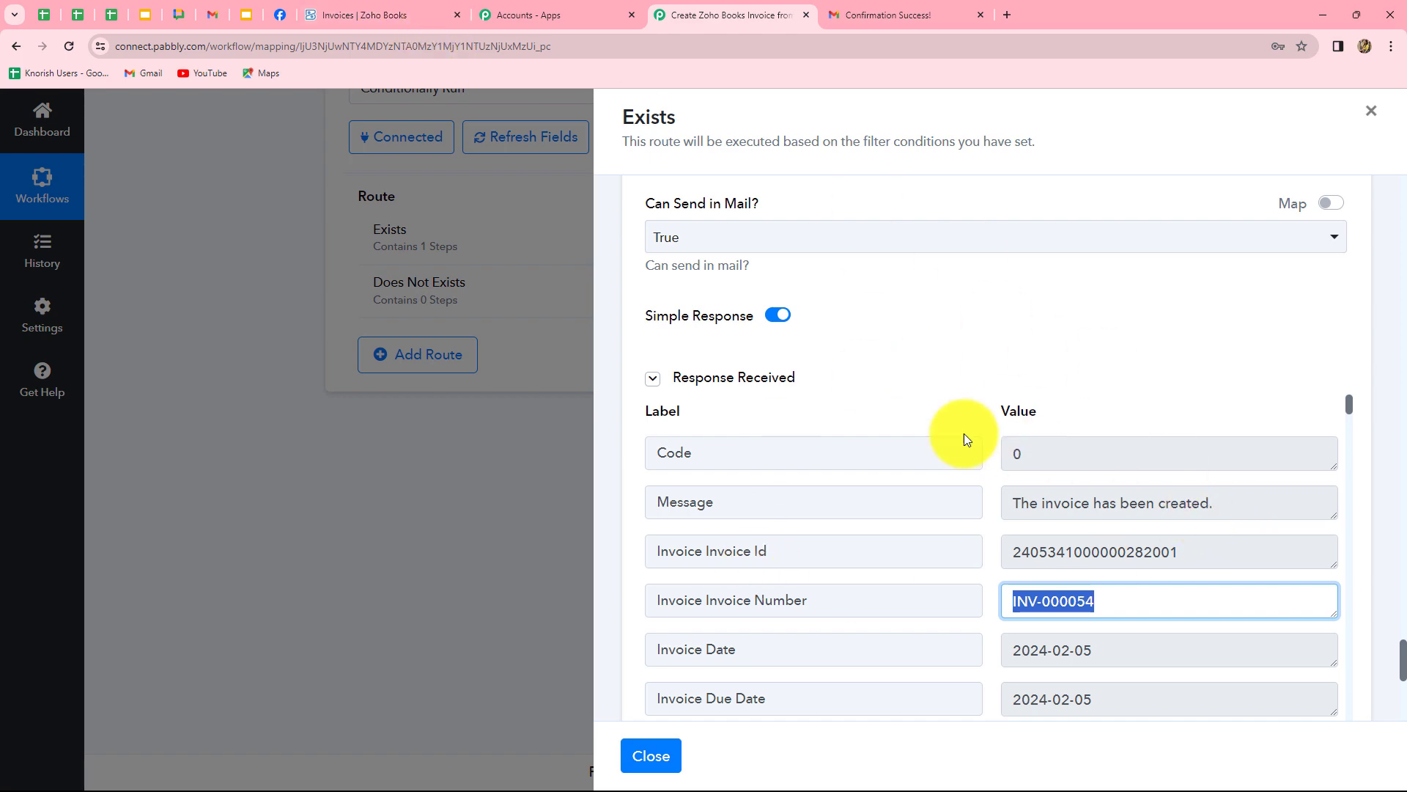
{"action": "left_click", "coordinate": [402, 15]}
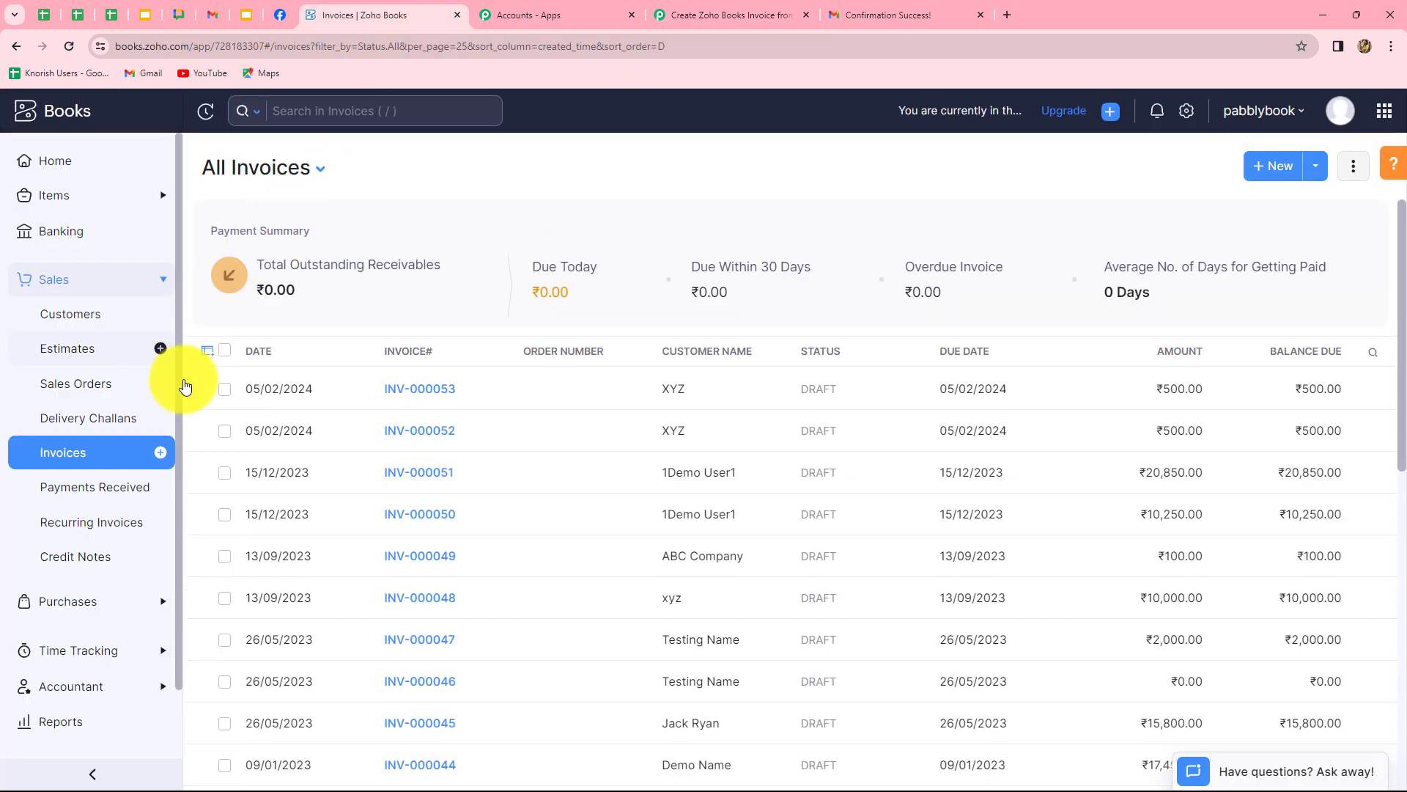
Reload invoices, check INV-000054 bills ABC one LED Bulb at ₹199, then return to Pabbly.
{"action": "left_click", "coordinate": [69, 46]}
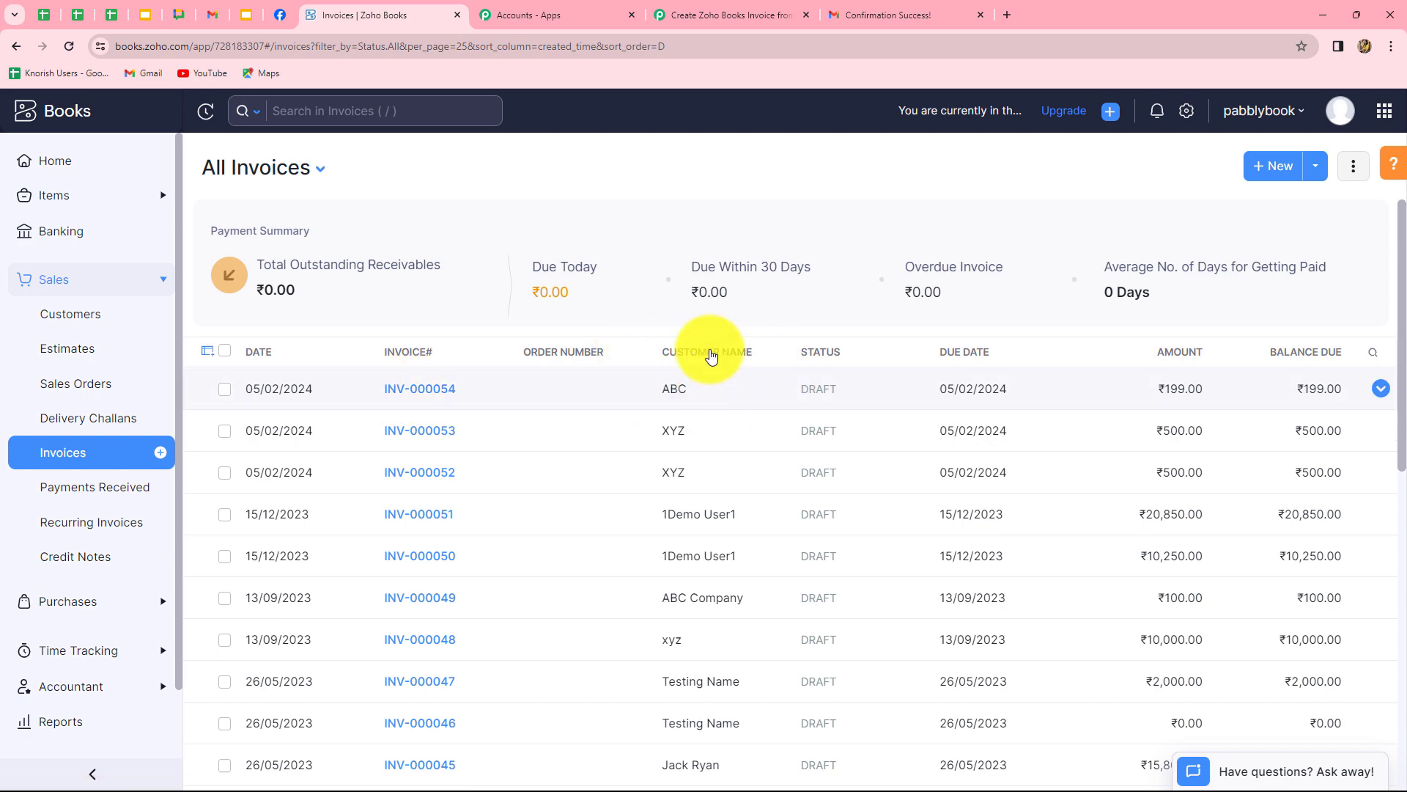
{"action": "left_click", "coordinate": [410, 389]}
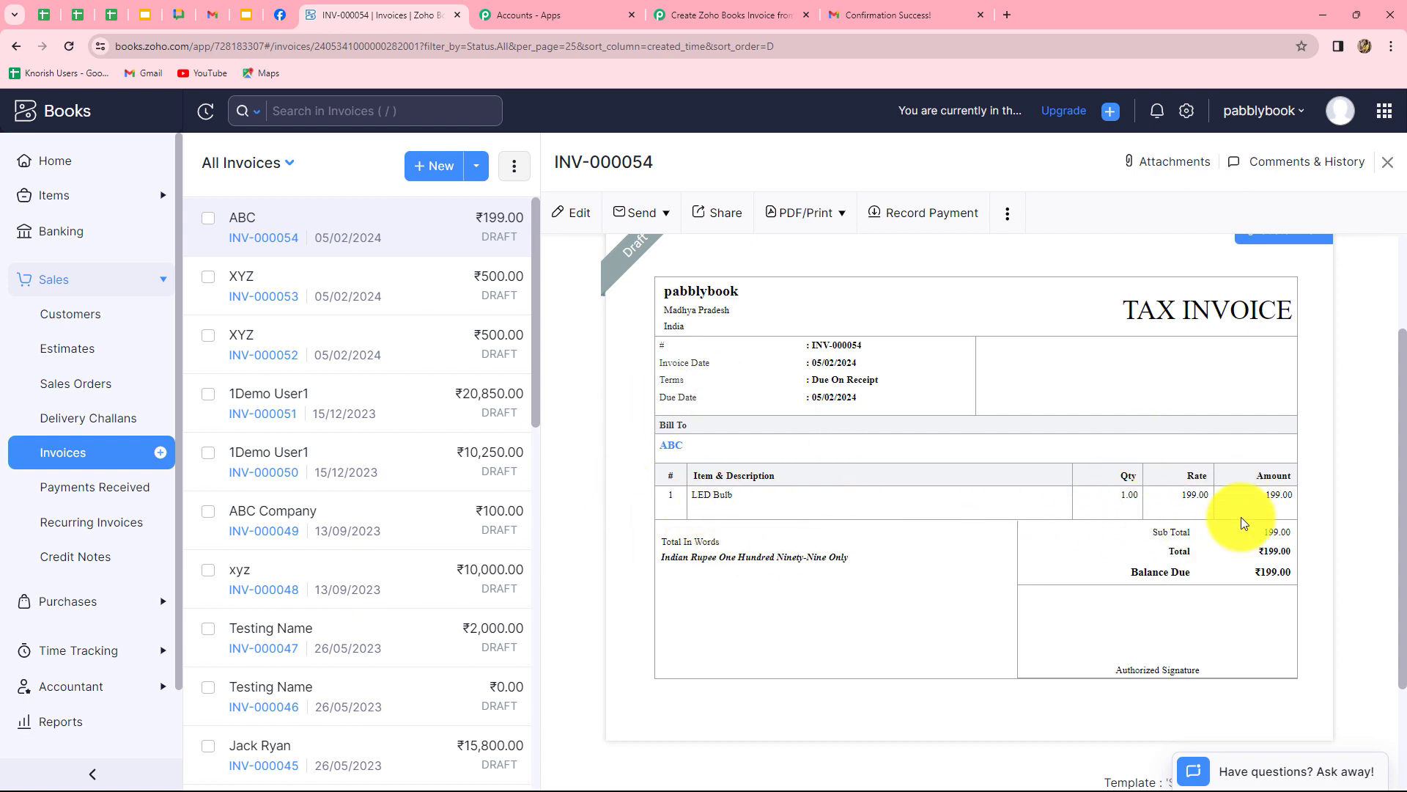
{"action": "scroll", "coordinate": [1241, 625], "scroll_direction": "up", "scroll_amount": 3}
{"action": "scroll", "coordinate": [1242, 626], "scroll_direction": "down", "scroll_amount": 3}
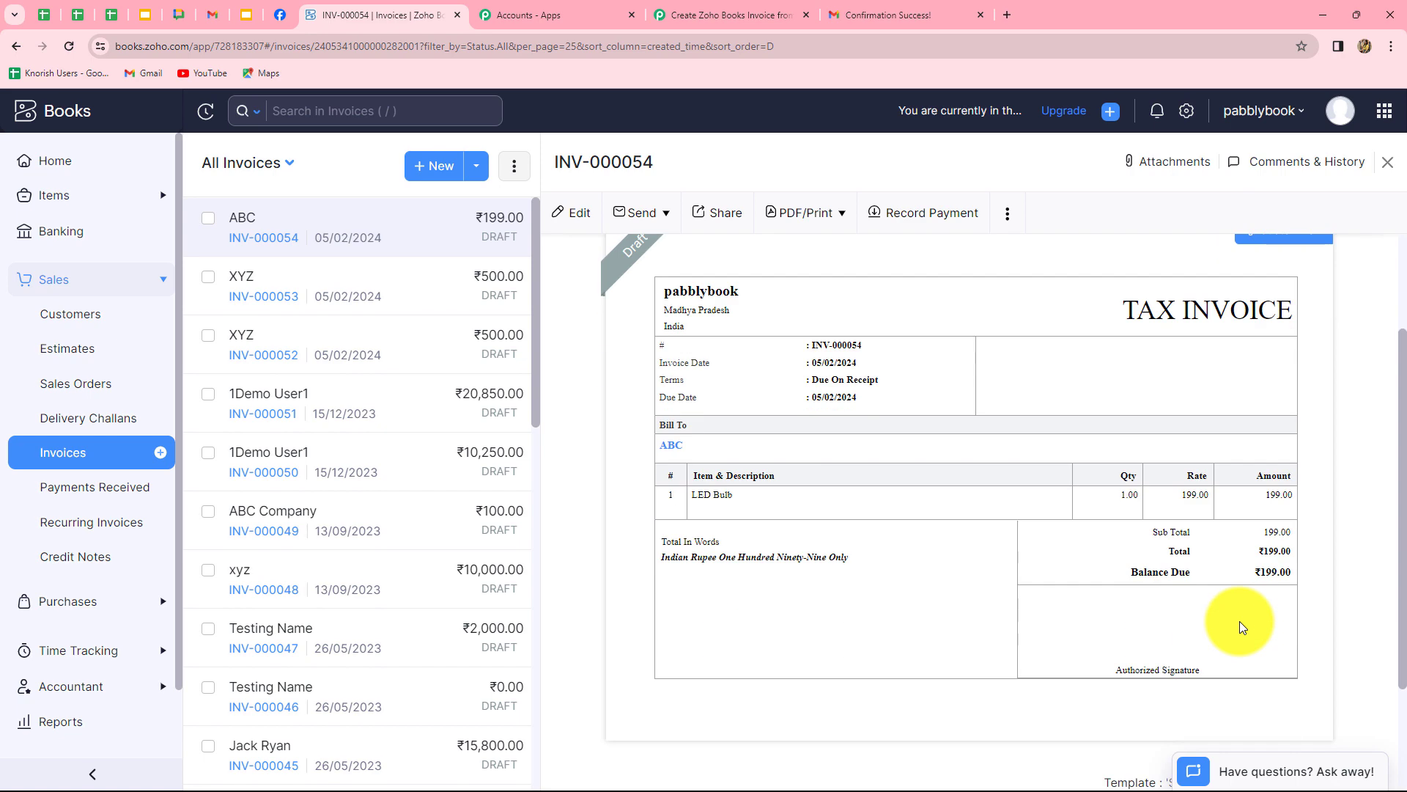
{"action": "left_click", "coordinate": [737, 17]}
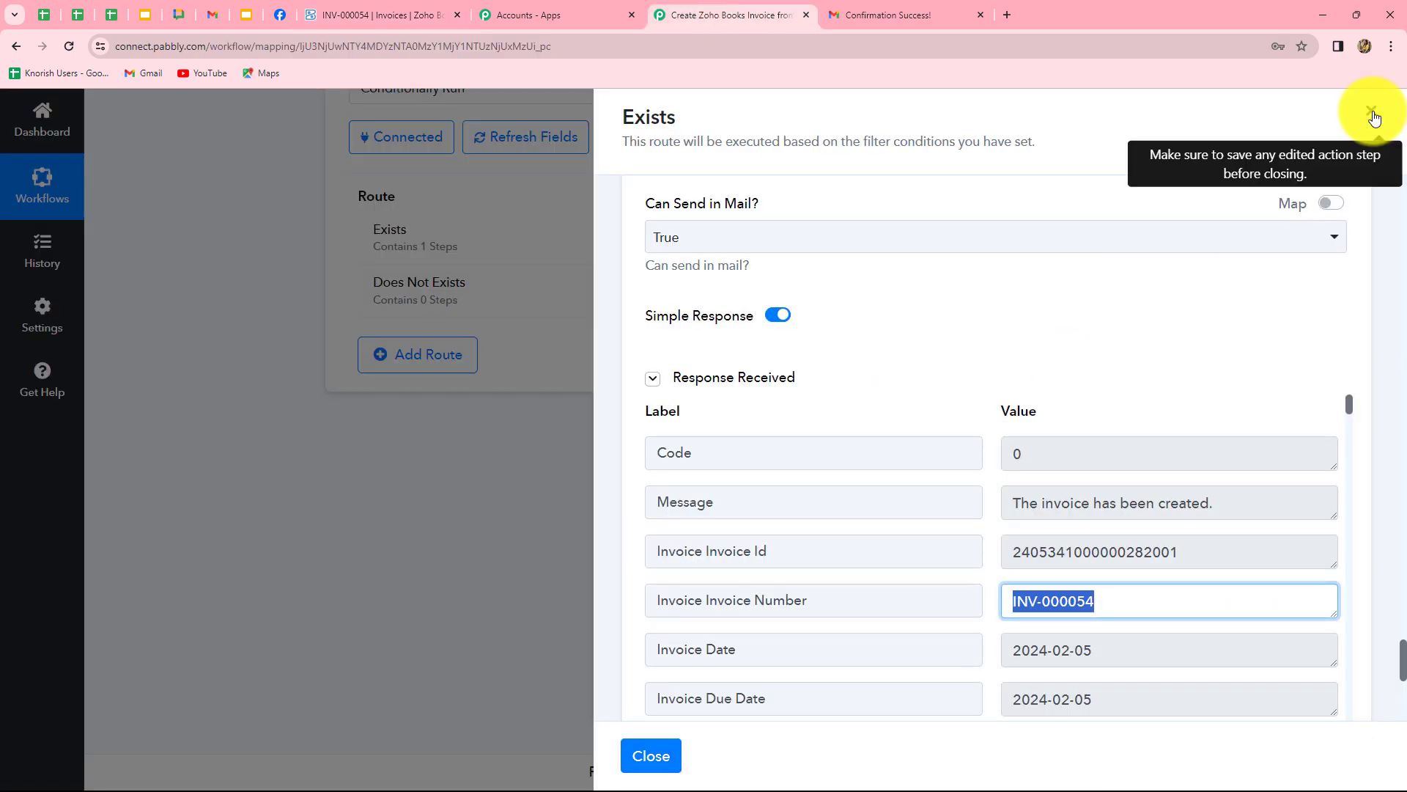
Filter the Does Not Exists route on Contact Id 'Does not exist' and test it, returning Condition is false.
{"action": "left_click", "coordinate": [1372, 115]}
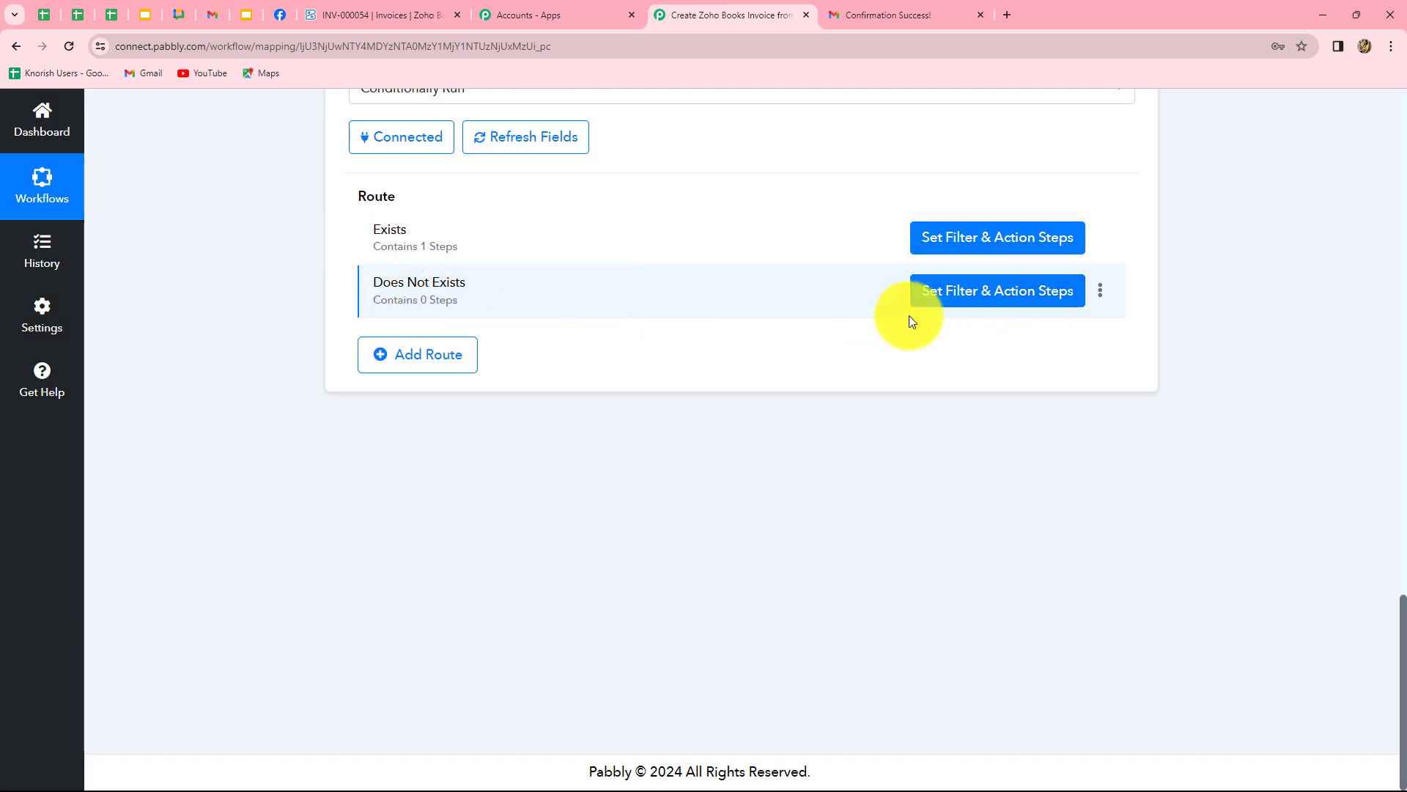
{"action": "left_click", "coordinate": [957, 296]}
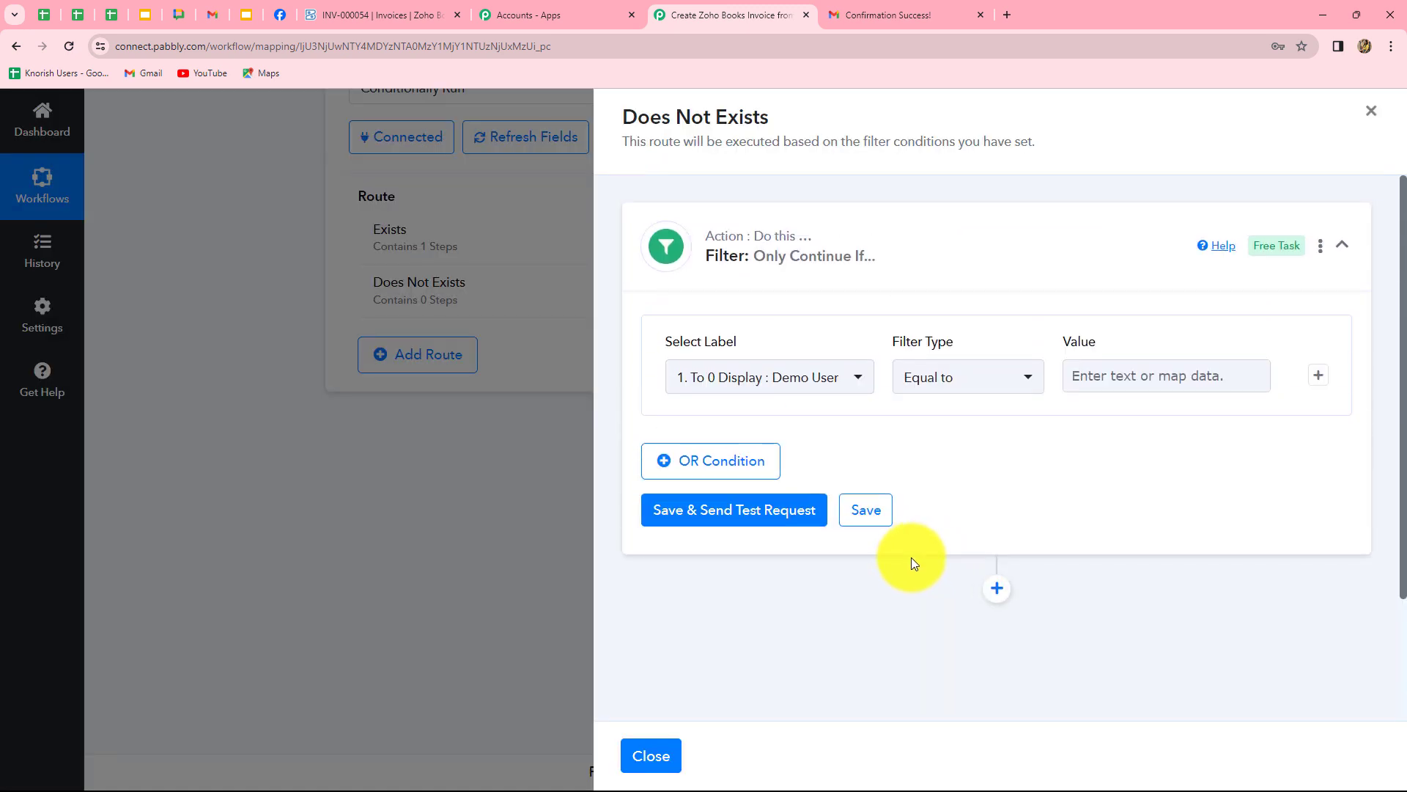
{"action": "left_click", "coordinate": [800, 376]}
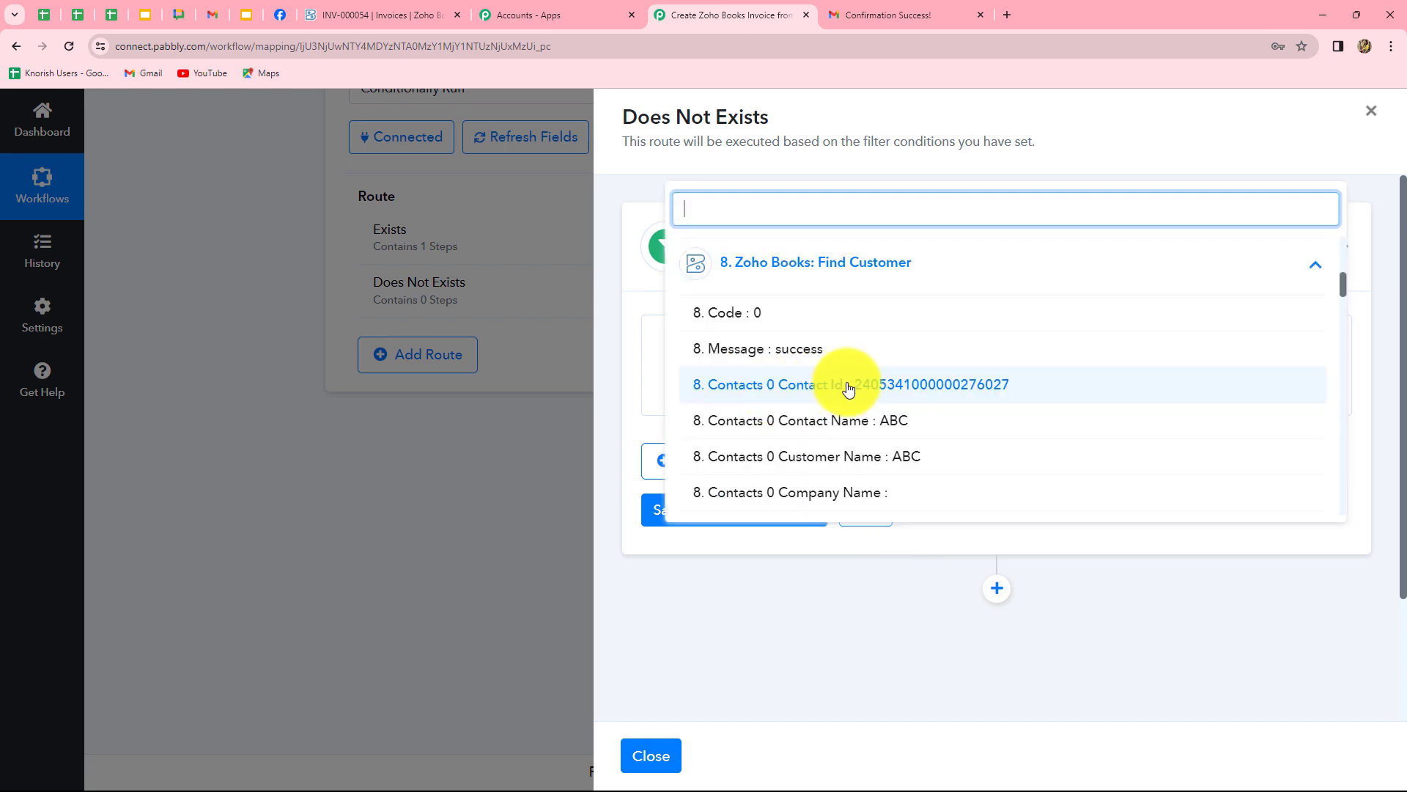
{"action": "left_click", "coordinate": [897, 385]}
{"action": "left_click", "coordinate": [1026, 381]}
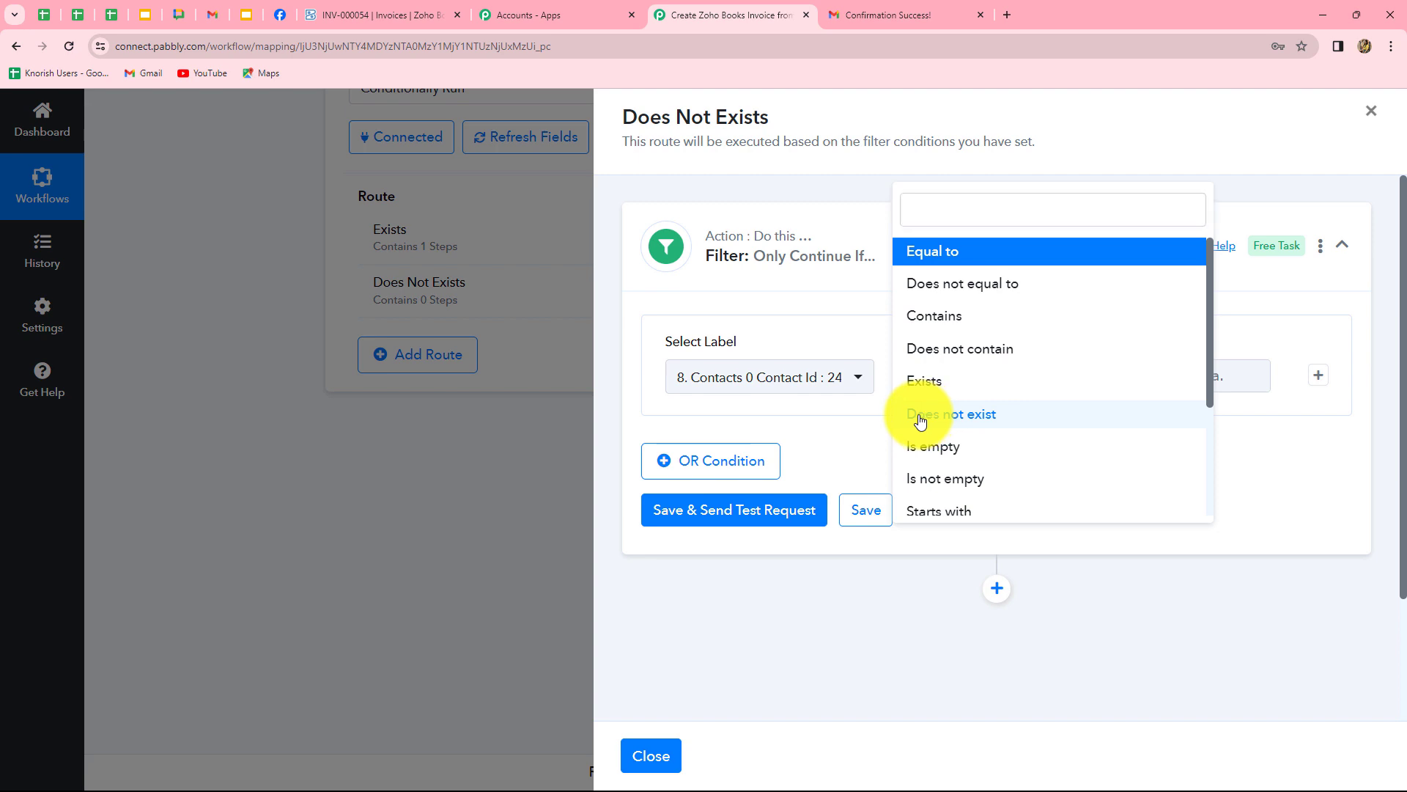
{"action": "left_click", "coordinate": [911, 412]}
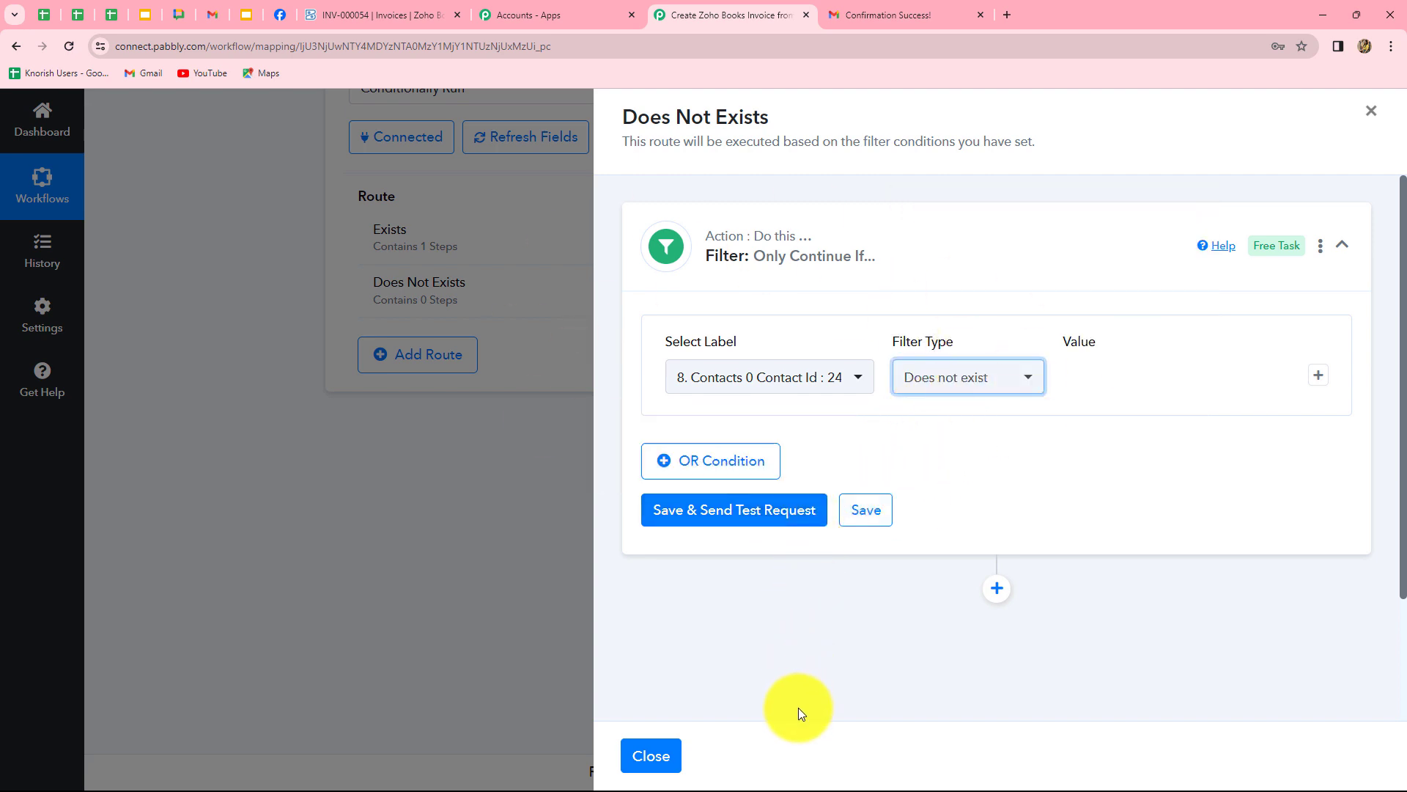
{"action": "left_click", "coordinate": [745, 519]}
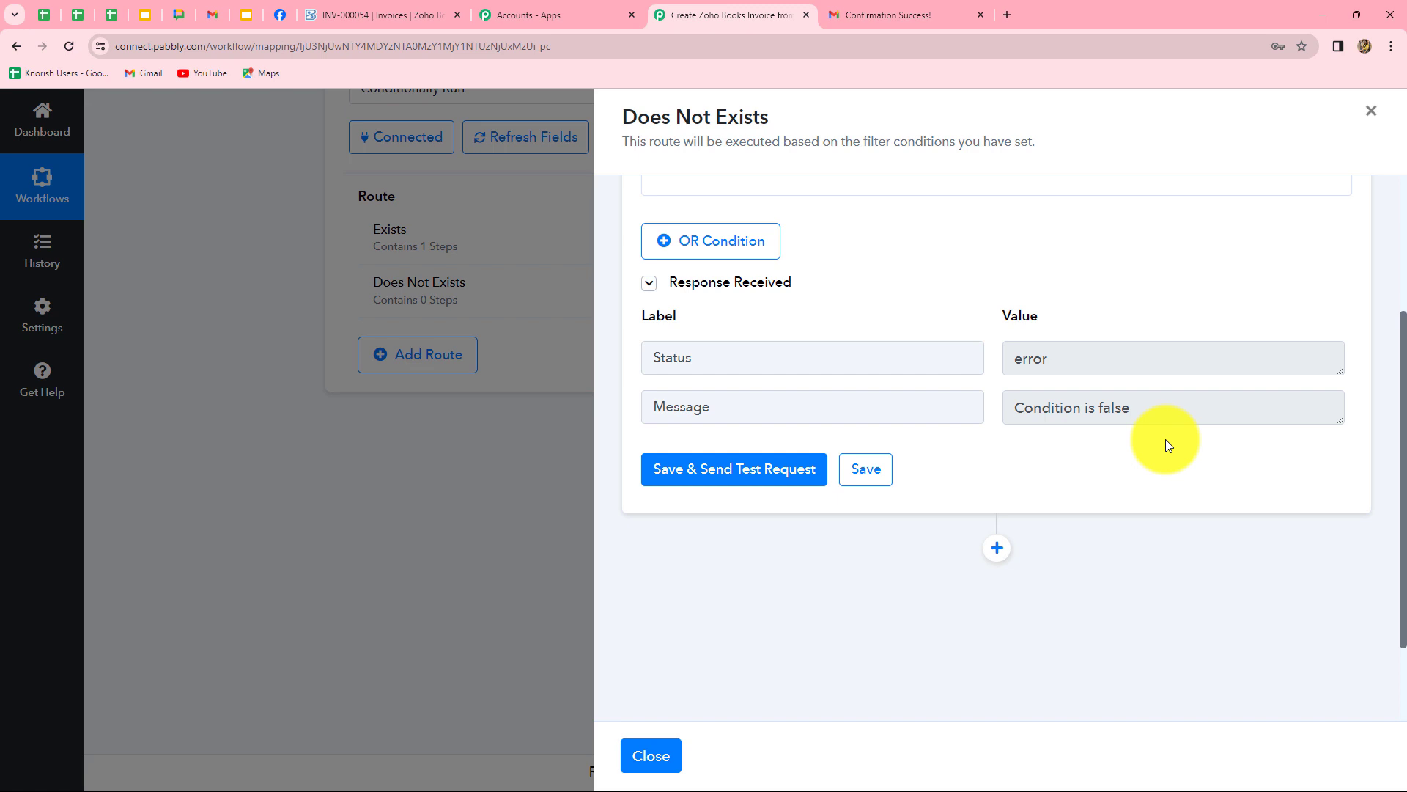
{"action": "scroll", "coordinate": [1165, 438], "scroll_direction": "up", "scroll_amount": 3}
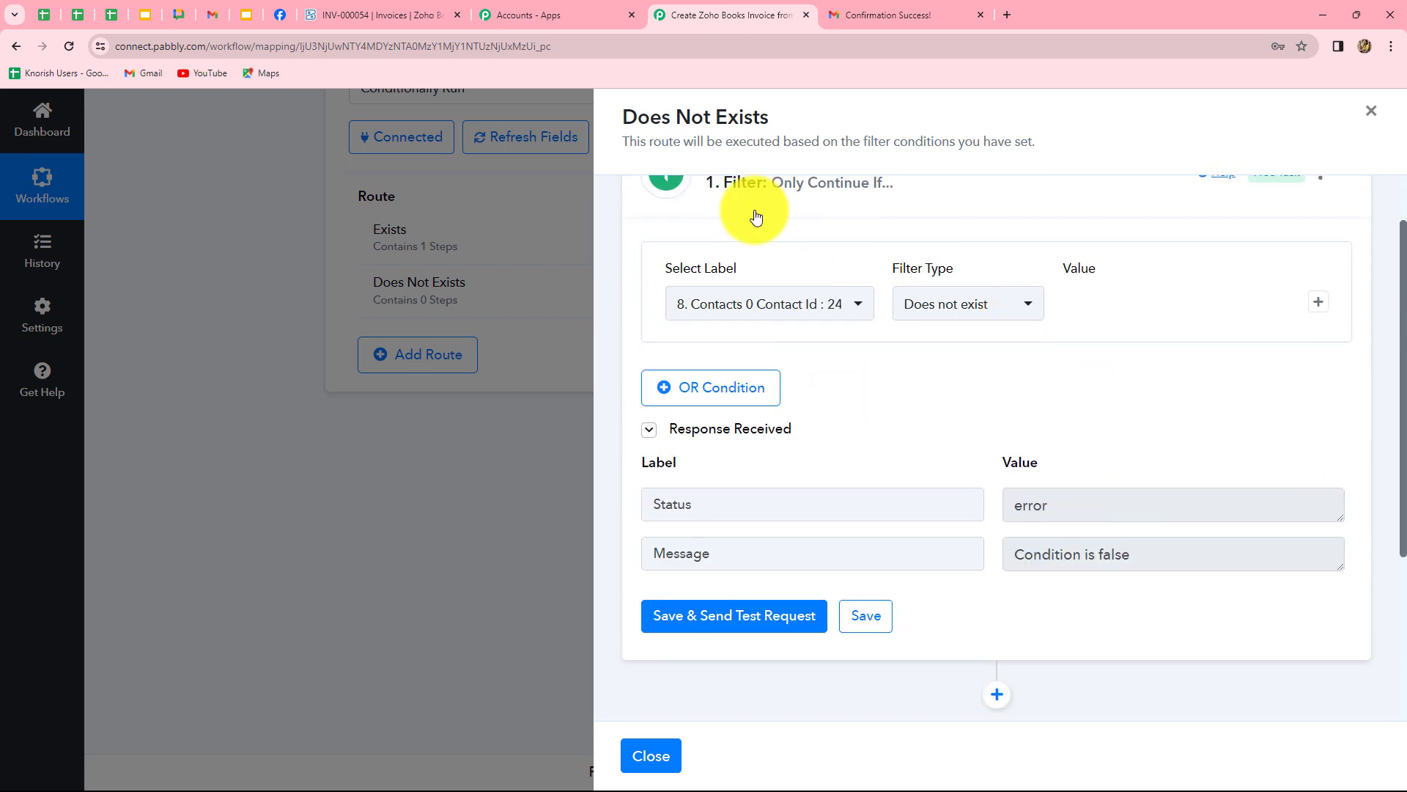
{"action": "scroll", "coordinate": [1152, 487], "scroll_direction": "down", "scroll_amount": 3}
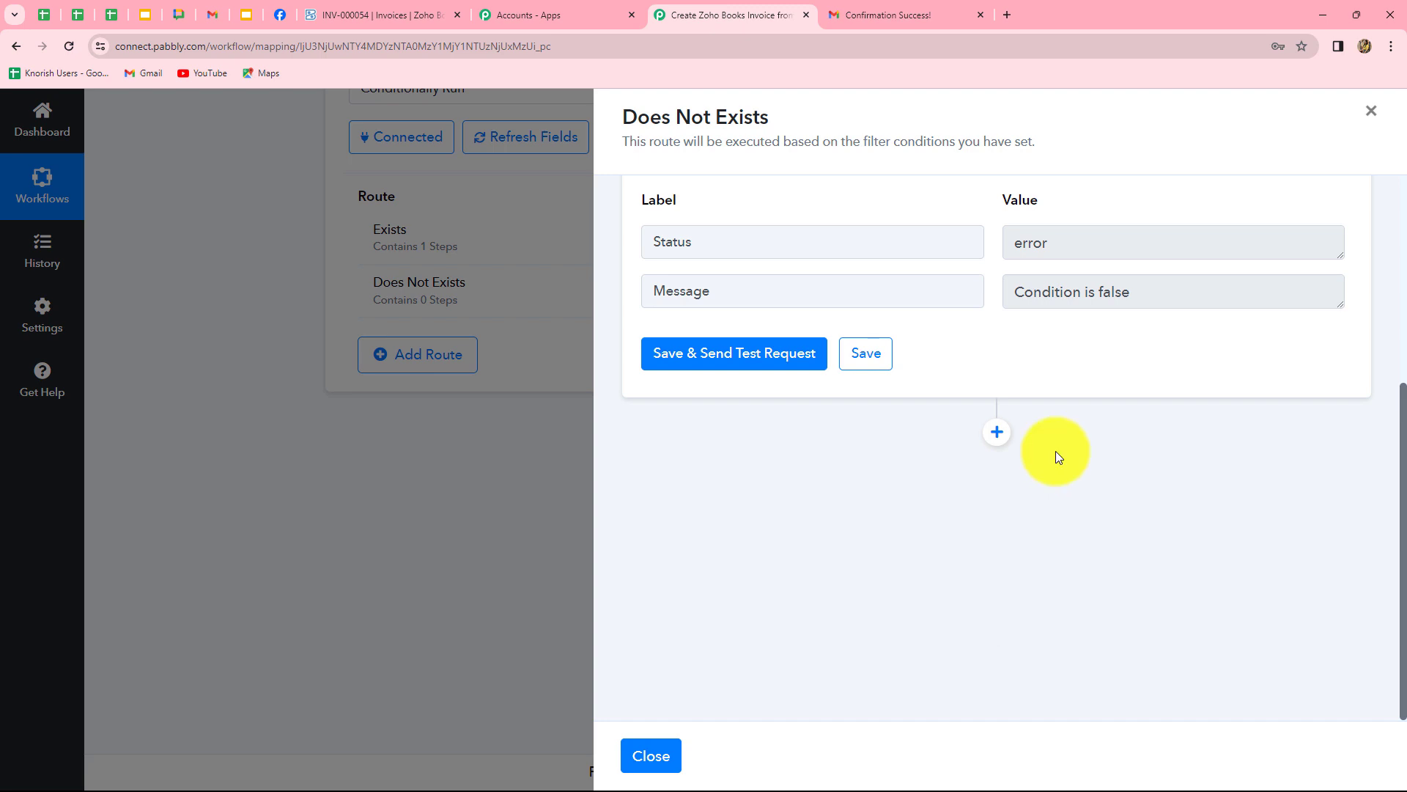
Add a Zoho Books 'Create Contact' step to the Does Not Exists route using the Zoho Books #10 connection.
{"action": "left_click", "coordinate": [997, 434]}
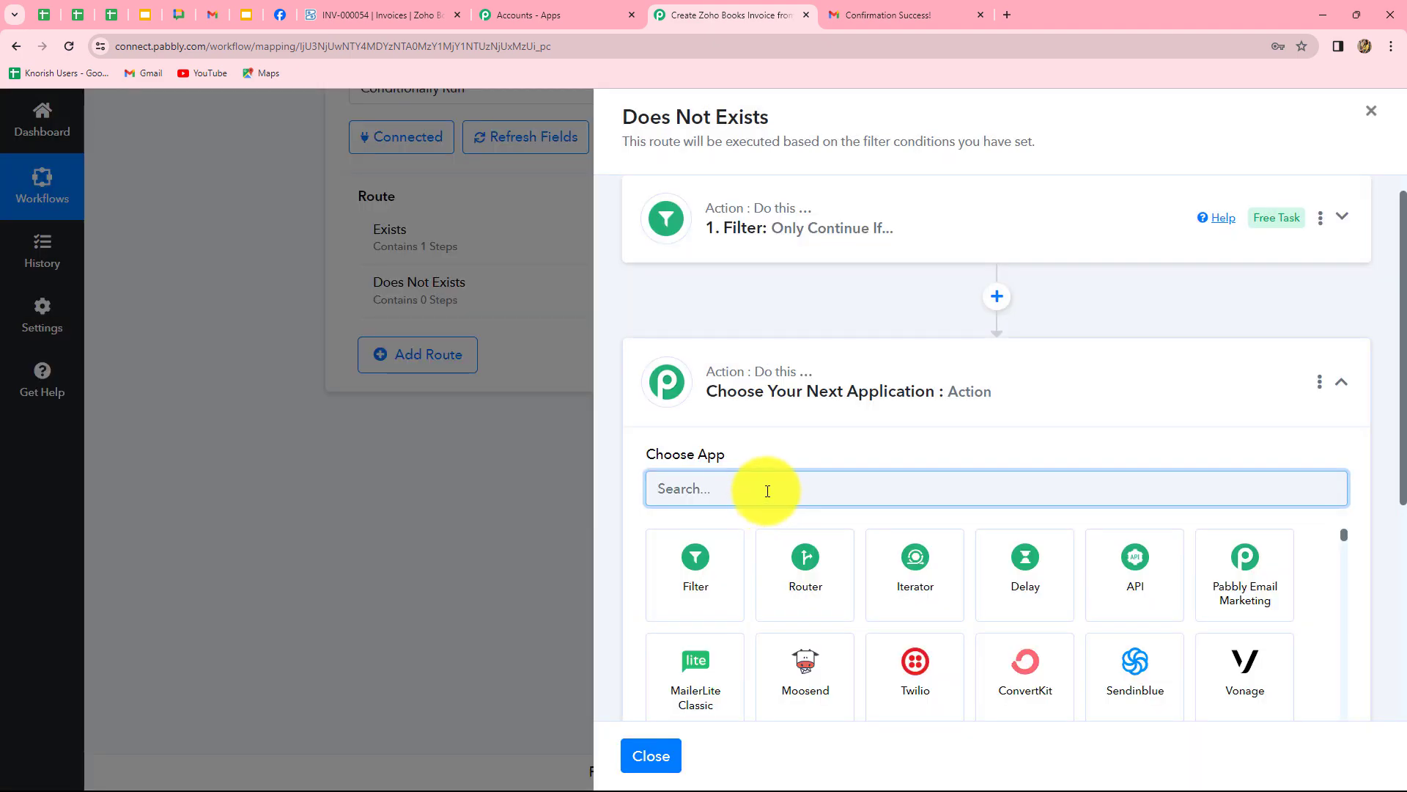
{"action": "type", "text": "zoh"}
{"action": "left_click", "coordinate": [715, 579]}
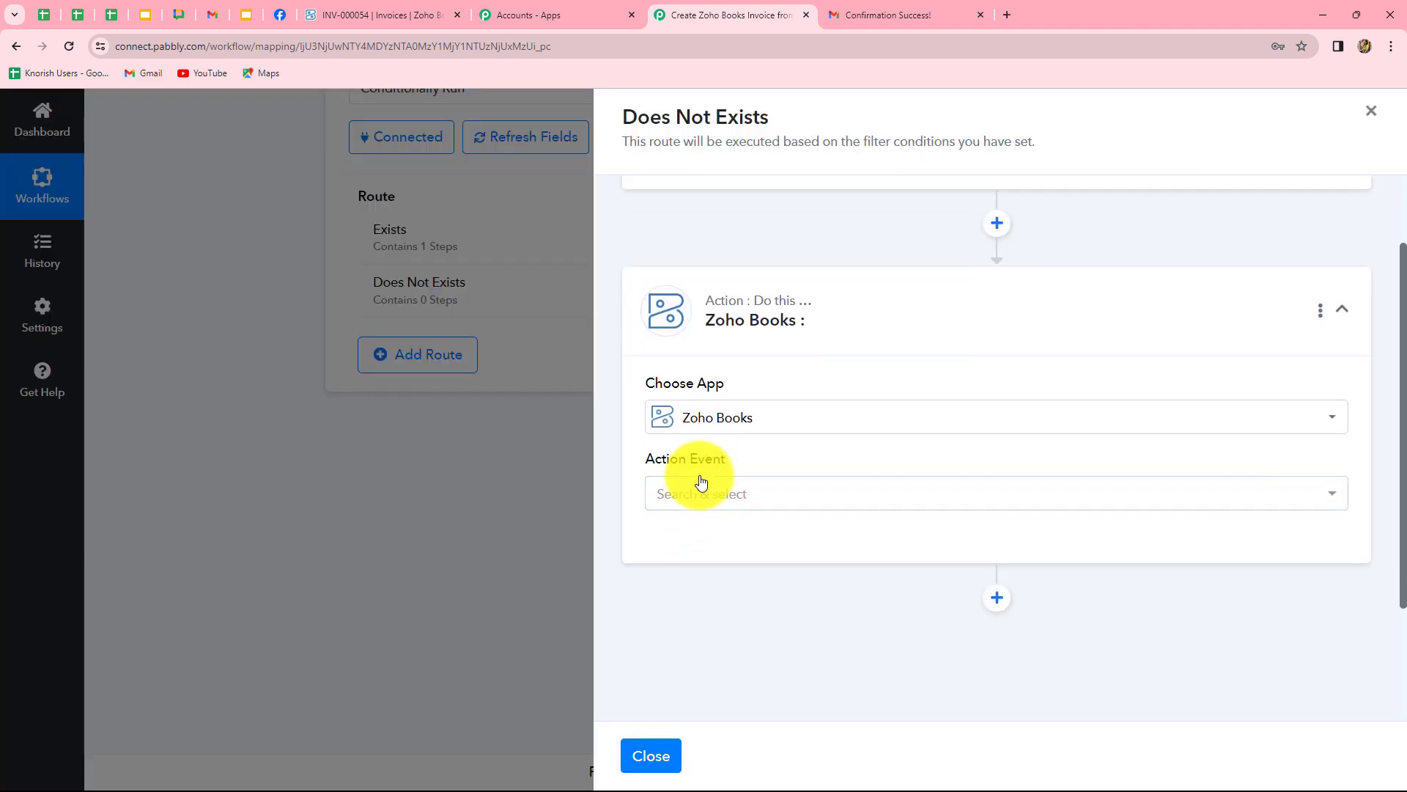
{"action": "left_click", "coordinate": [702, 496]}
{"action": "left_click", "coordinate": [705, 498]}
{"action": "left_click", "coordinate": [705, 497]}
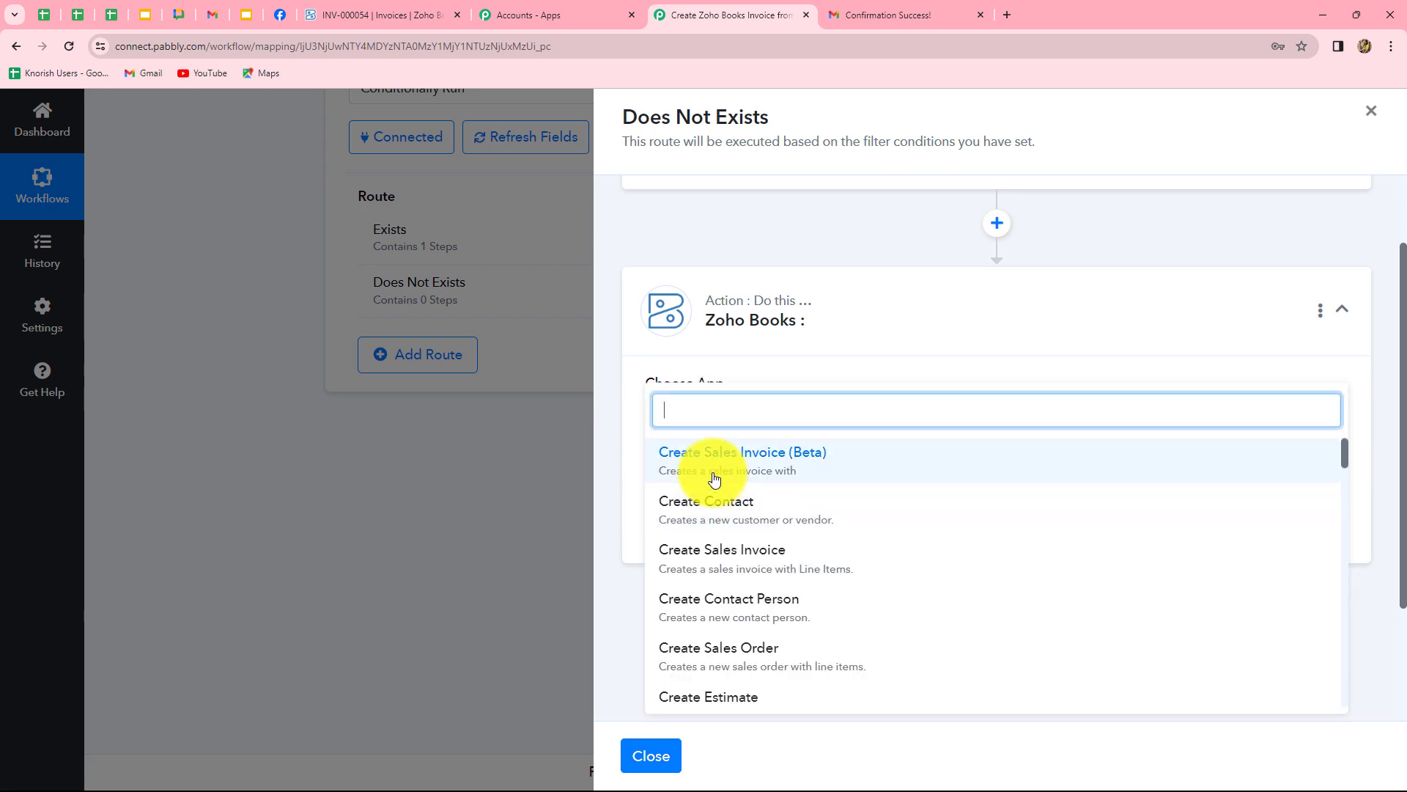
{"action": "left_click", "coordinate": [720, 517]}
{"action": "left_click", "coordinate": [696, 542]}
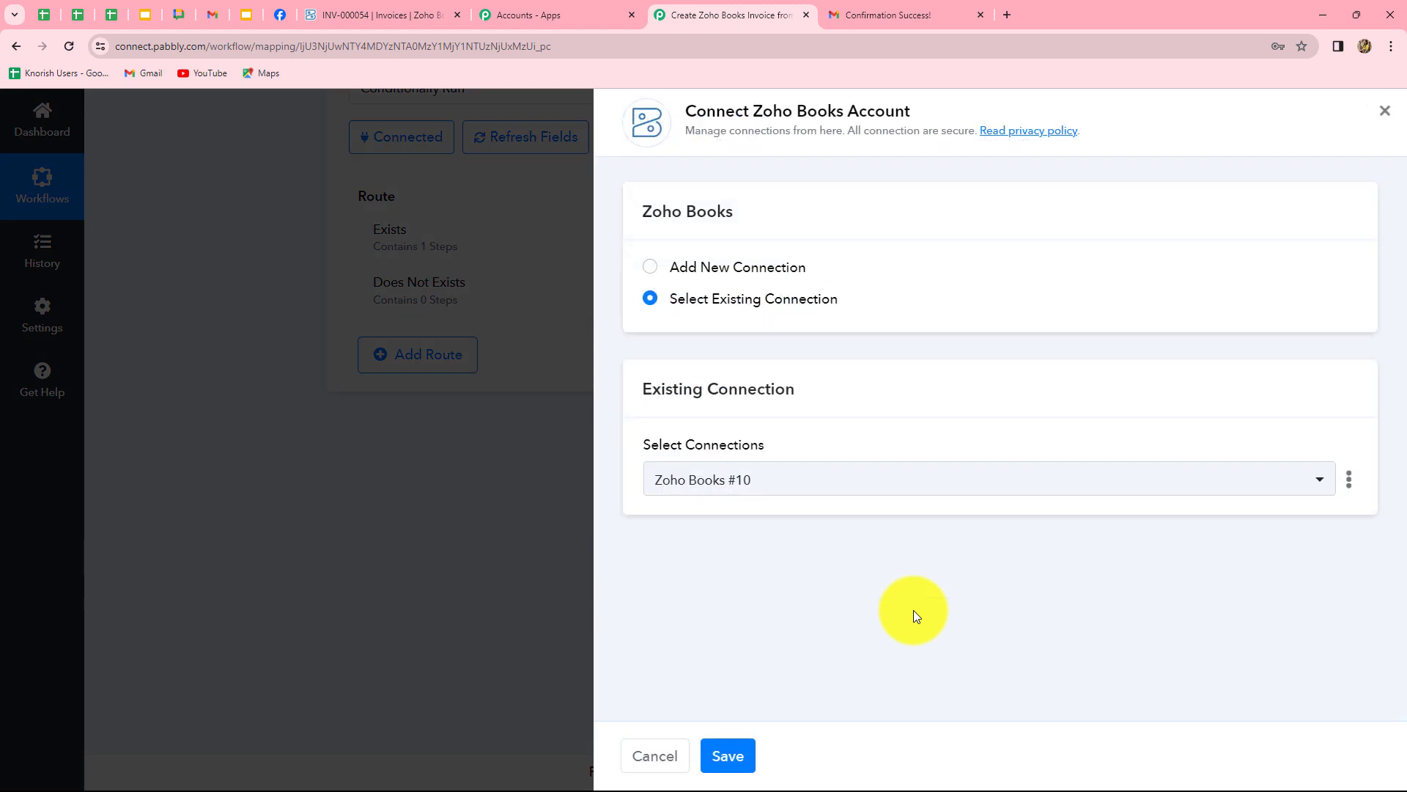
{"action": "left_click", "coordinate": [728, 756]}
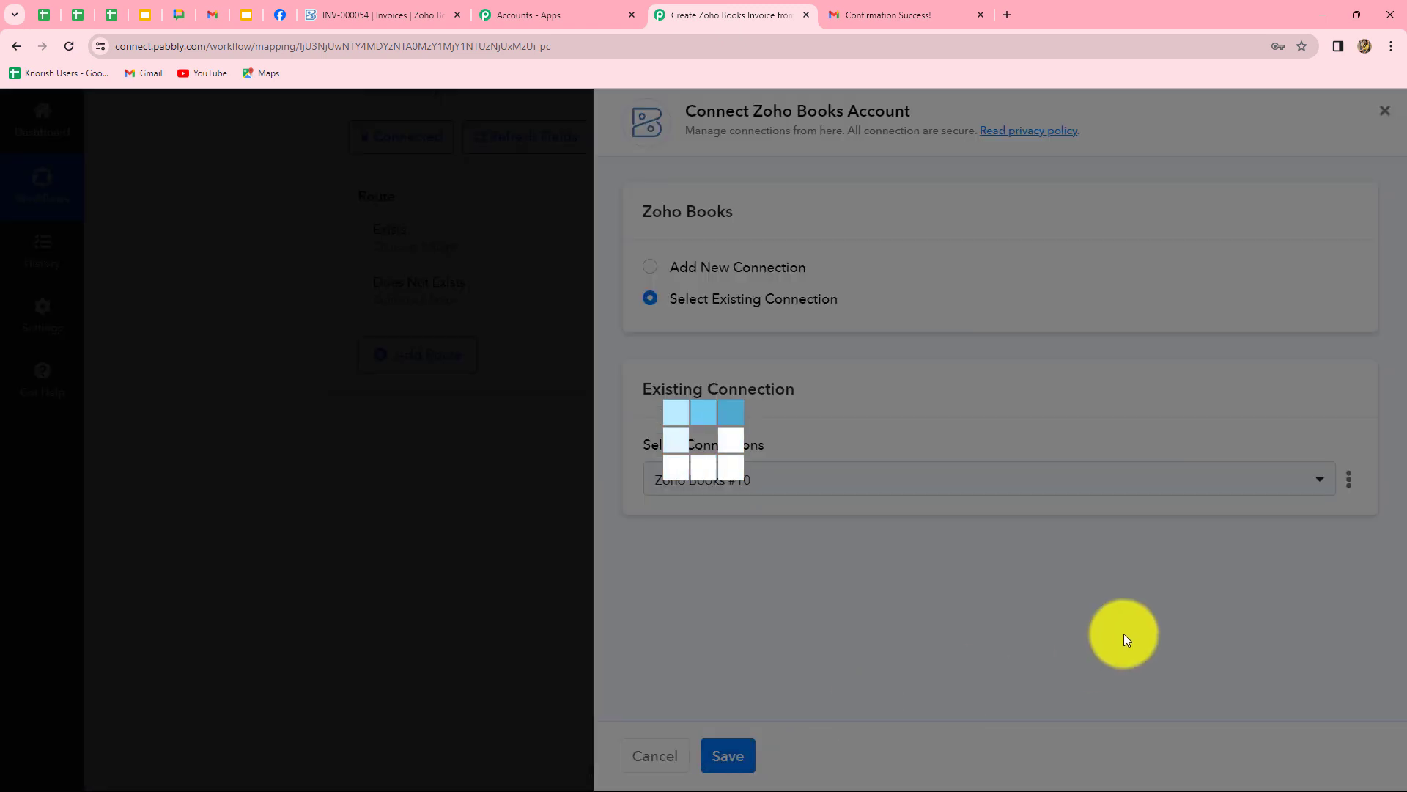
{"action": "scroll", "coordinate": [1026, 528], "scroll_direction": "down", "scroll_amount": 2}
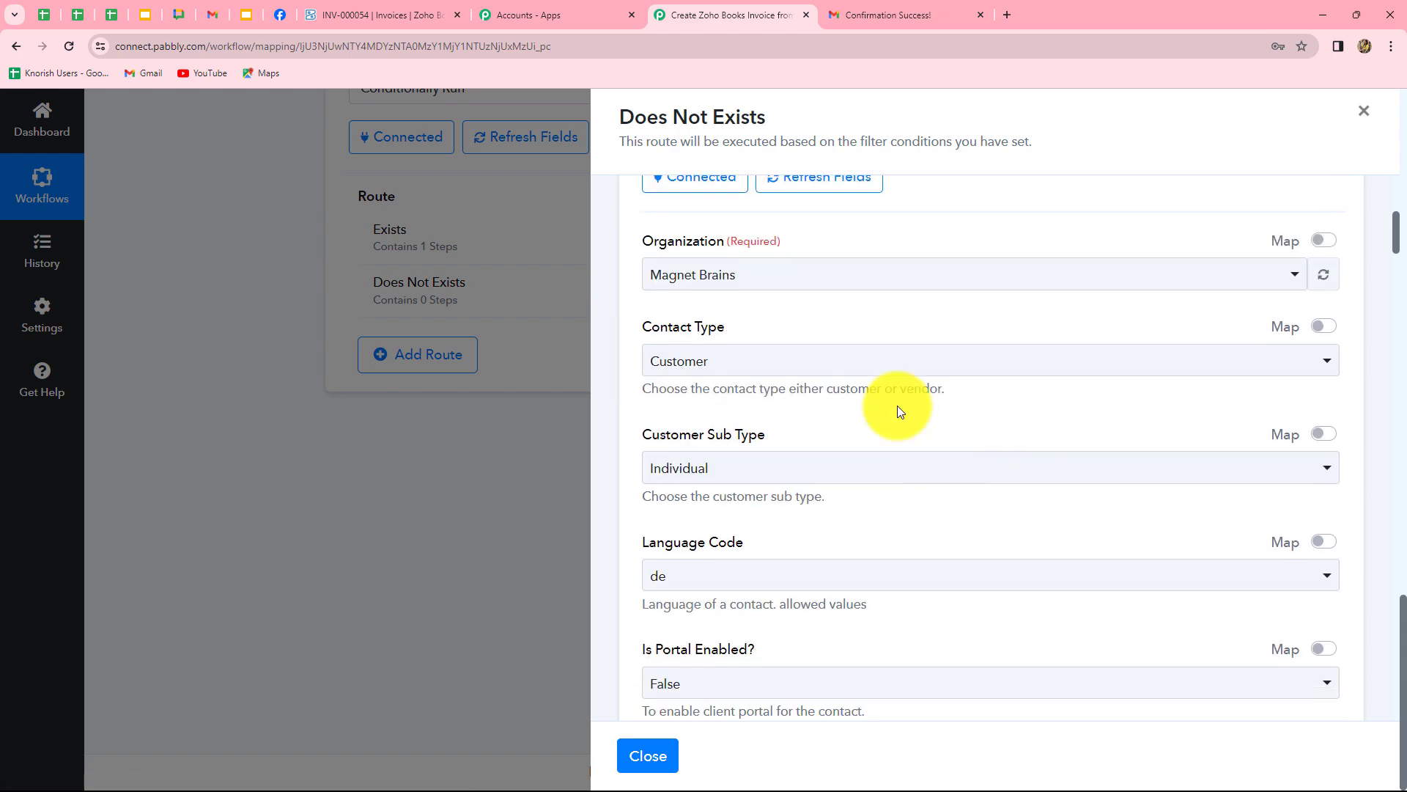
Set the contact's organization to pabblybook, language code to en, and currency to Indian Rupee.
{"action": "left_click", "coordinate": [694, 274]}
{"action": "left_click", "coordinate": [755, 394]}
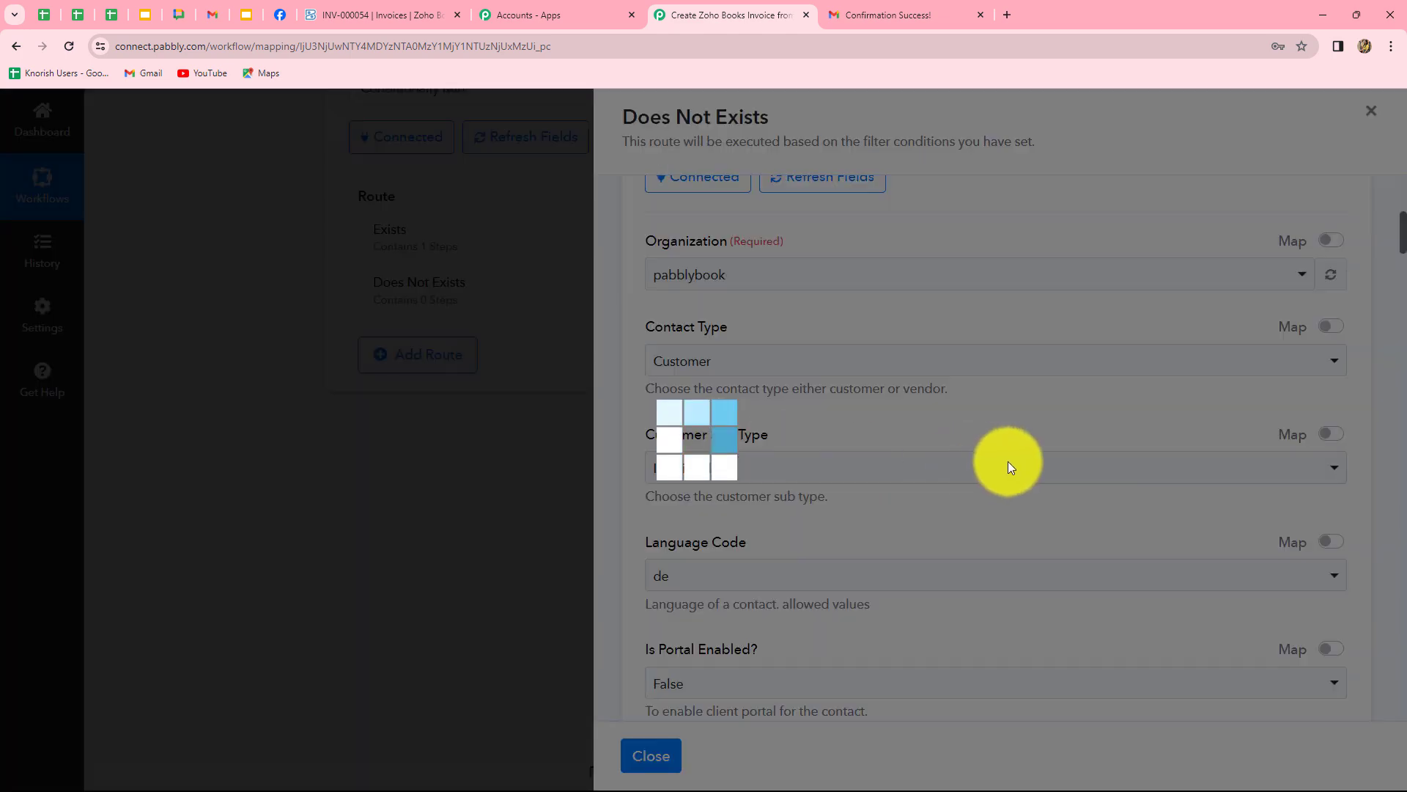
{"action": "scroll", "coordinate": [1000, 470], "scroll_direction": "down", "scroll_amount": 3}
{"action": "scroll", "coordinate": [1000, 469], "scroll_direction": "up", "scroll_amount": 1}
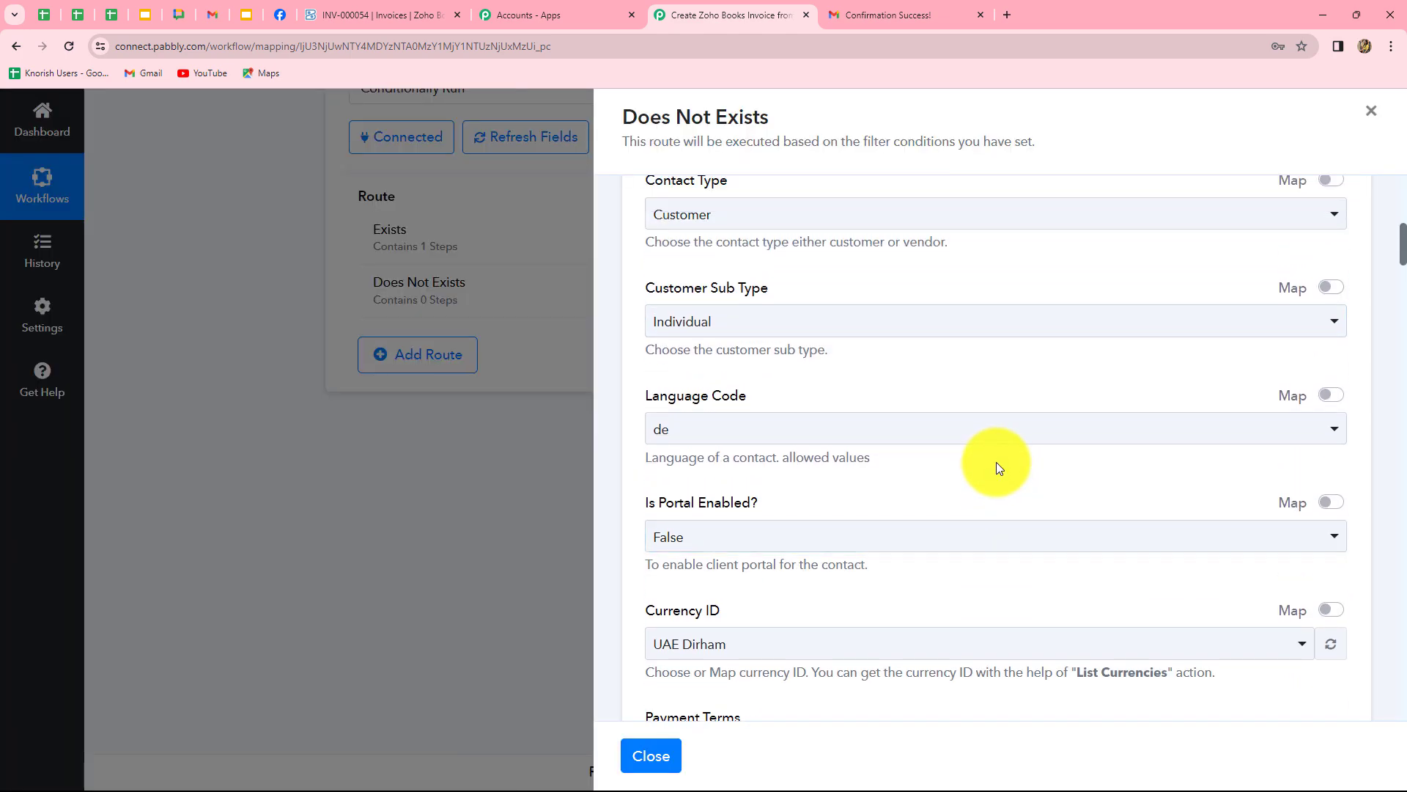
{"action": "scroll", "coordinate": [802, 449], "scroll_direction": "down", "scroll_amount": 3}
{"action": "scroll", "coordinate": [803, 448], "scroll_direction": "up", "scroll_amount": 1}
{"action": "left_click", "coordinate": [706, 292]}
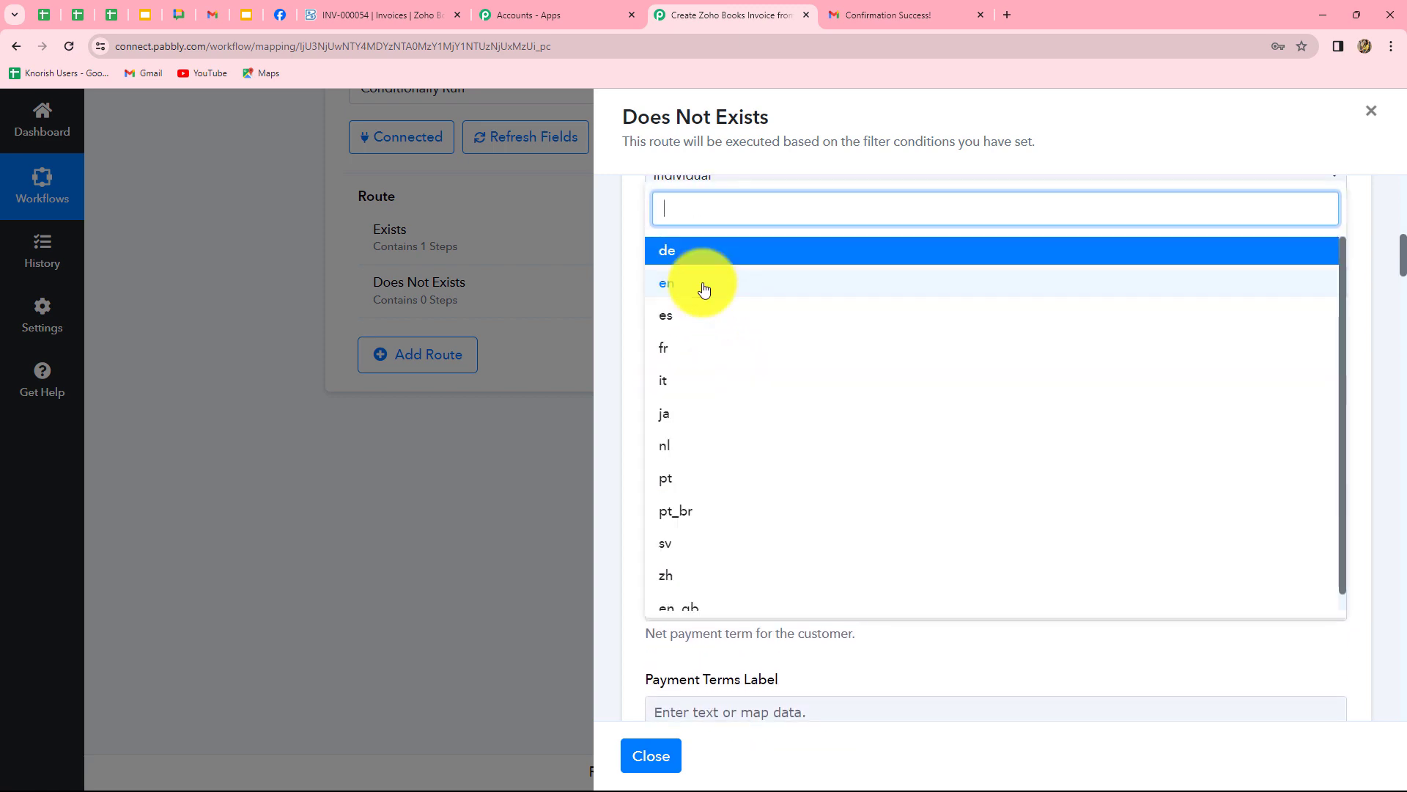
{"action": "left_click", "coordinate": [705, 290]}
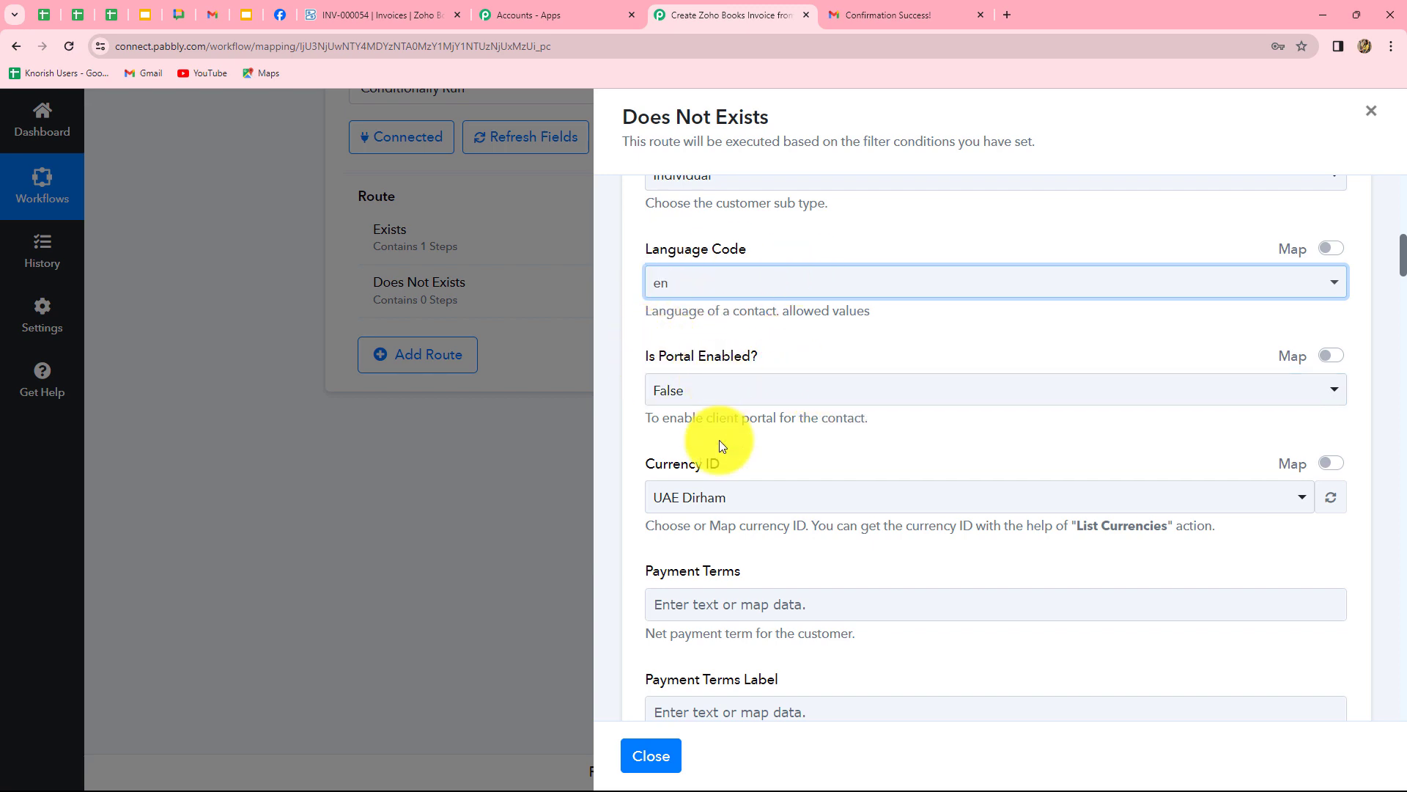
{"action": "scroll", "coordinate": [720, 445], "scroll_direction": "down", "scroll_amount": 2}
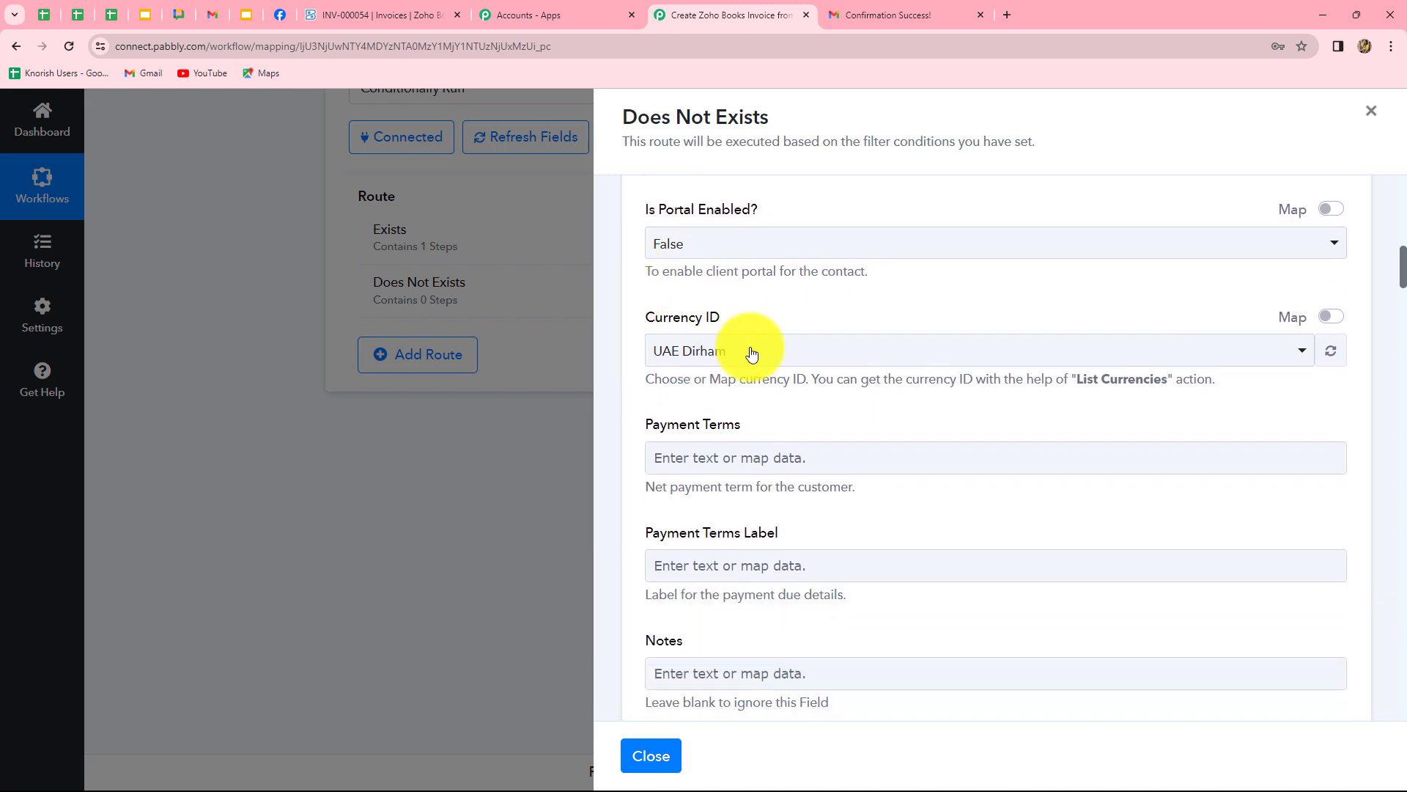
{"action": "left_click", "coordinate": [752, 354]}
{"action": "type", "text": "ind"}
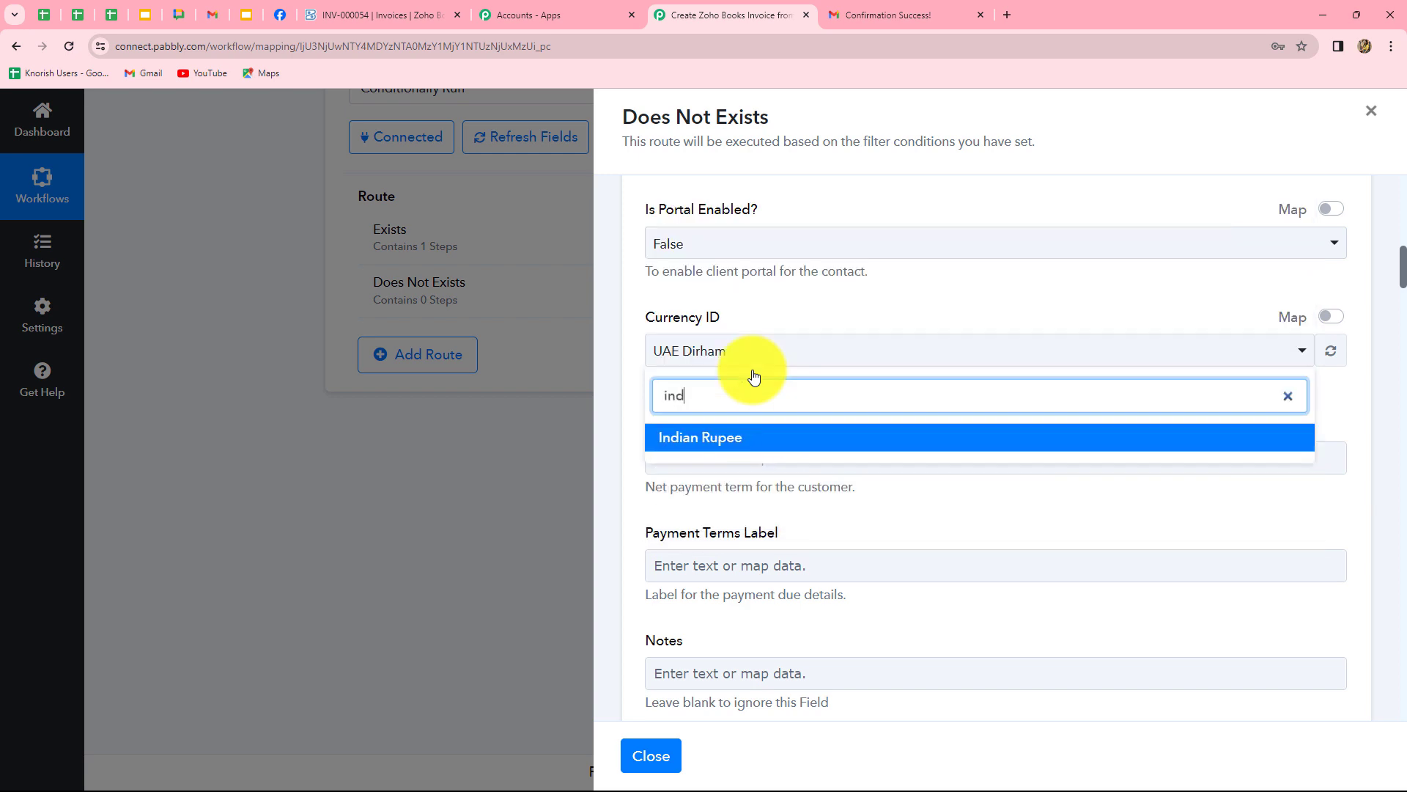
{"action": "left_click", "coordinate": [706, 437]}
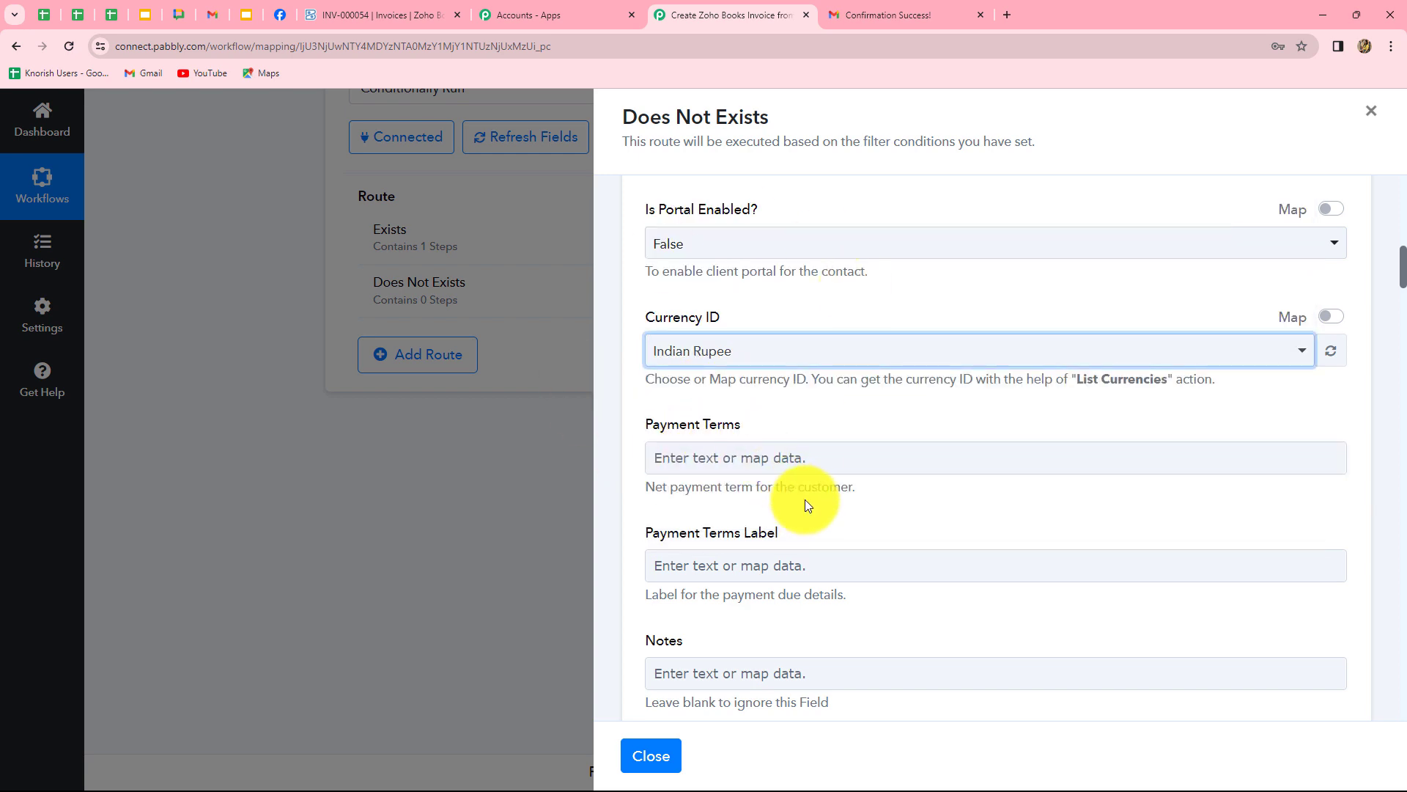
Map step 3's parsed result into the Contact Name field.
{"action": "scroll", "coordinate": [804, 500], "scroll_direction": "down", "scroll_amount": 2}
{"action": "scroll", "coordinate": [805, 500], "scroll_direction": "down", "scroll_amount": 1}
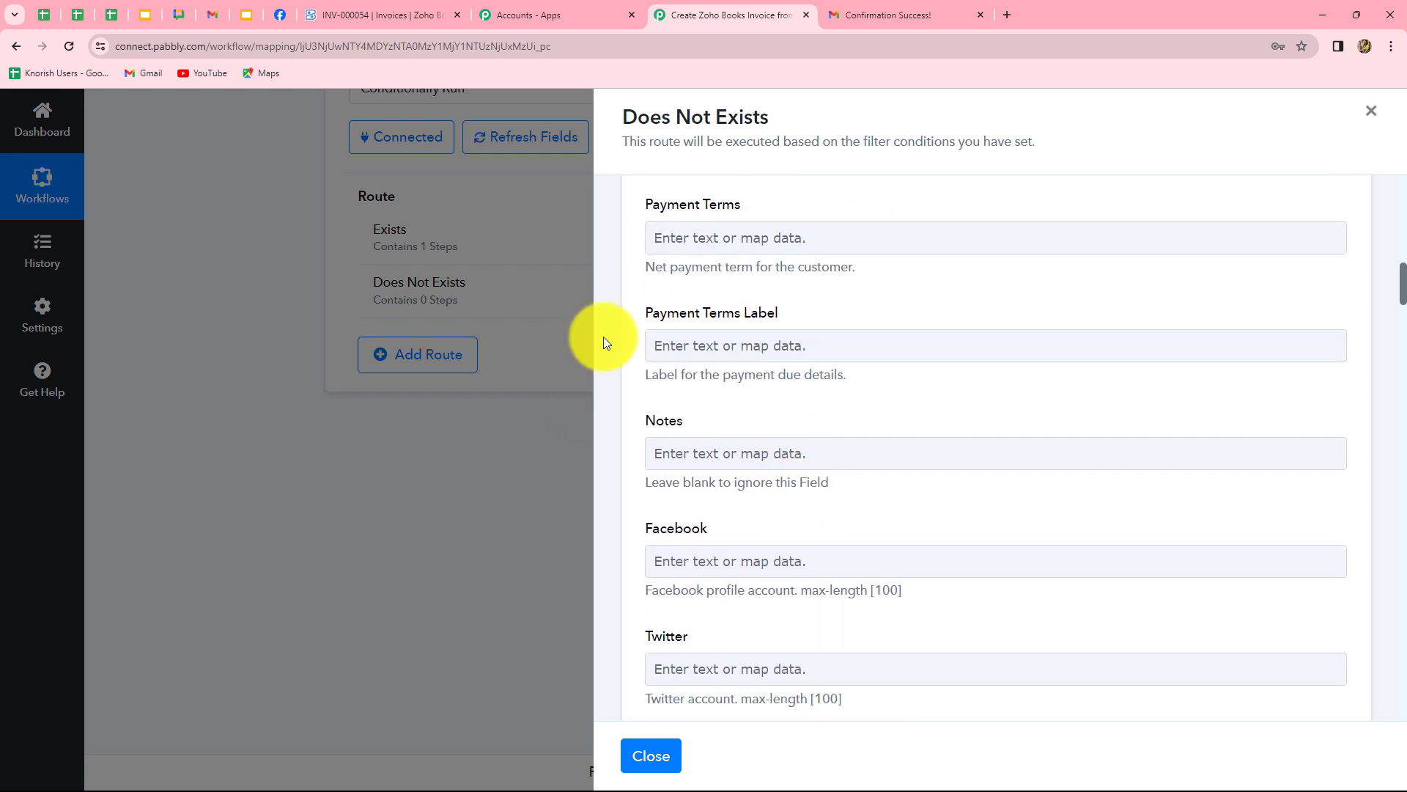
{"action": "scroll", "coordinate": [862, 526], "scroll_direction": "down", "scroll_amount": 4}
{"action": "scroll", "coordinate": [922, 418], "scroll_direction": "down", "scroll_amount": 1}
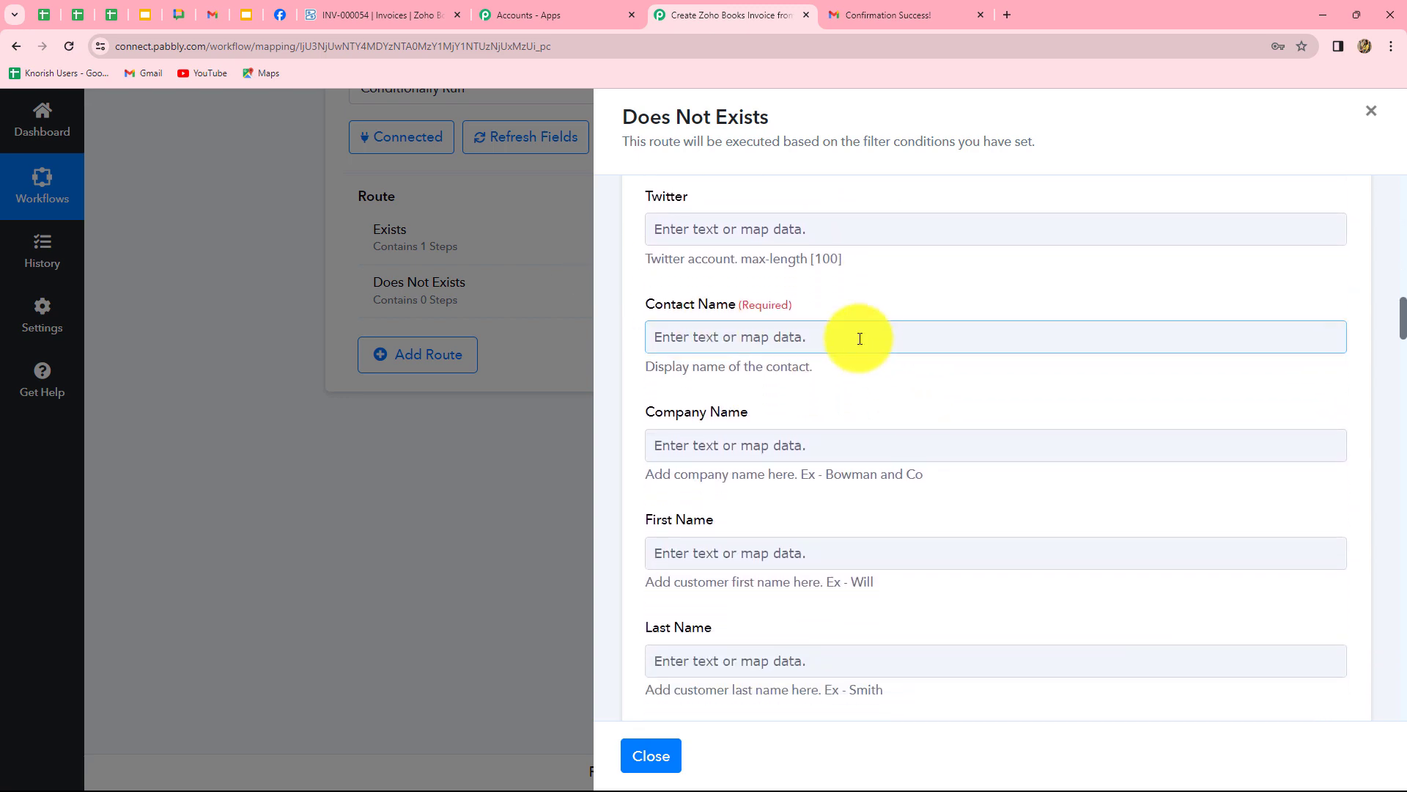
{"action": "left_click", "coordinate": [832, 334]}
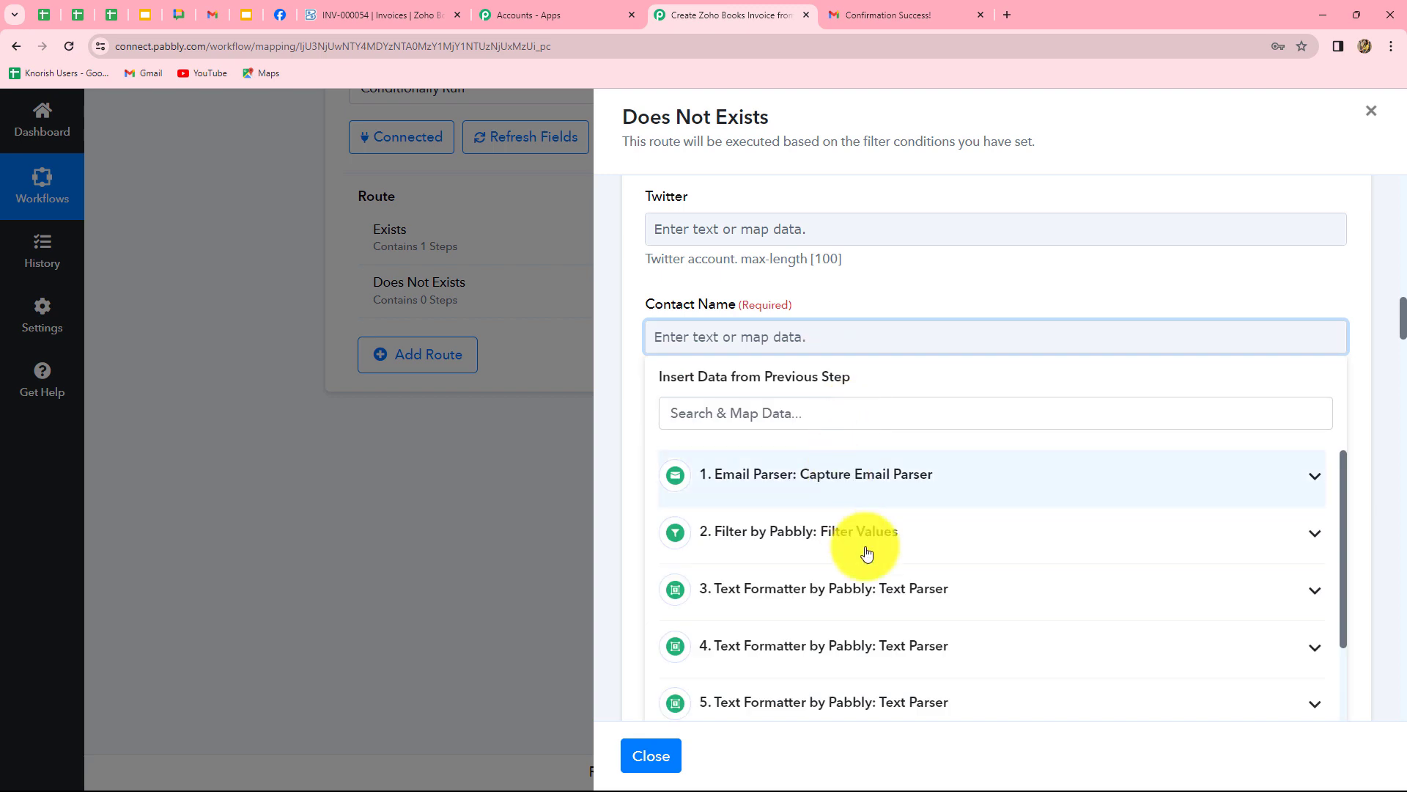
{"action": "scroll", "coordinate": [851, 535], "scroll_direction": "down", "scroll_amount": 3}
{"action": "scroll", "coordinate": [914, 574], "scroll_direction": "up", "scroll_amount": 3}
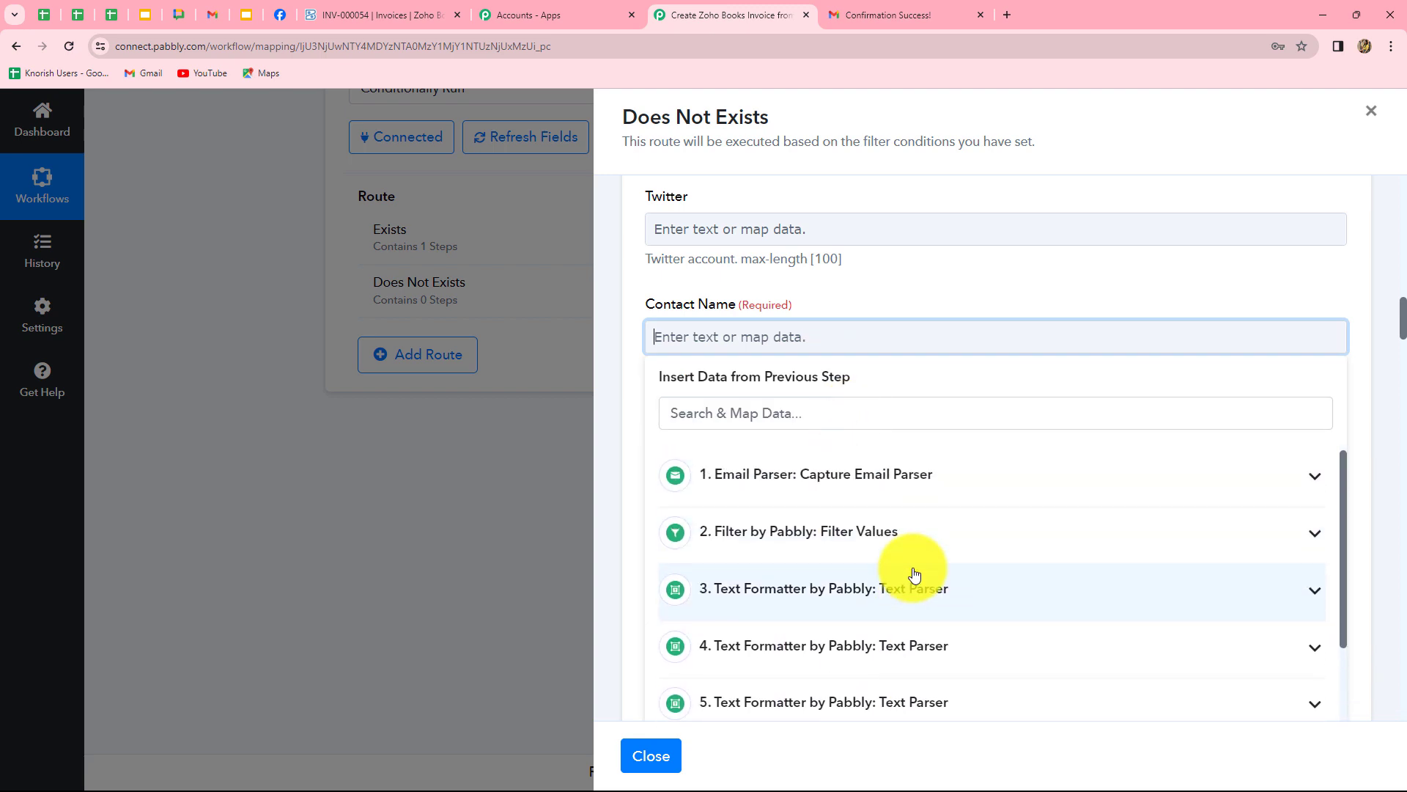
{"action": "left_click", "coordinate": [917, 588]}
{"action": "scroll", "coordinate": [775, 565], "scroll_direction": "down", "scroll_amount": 3}
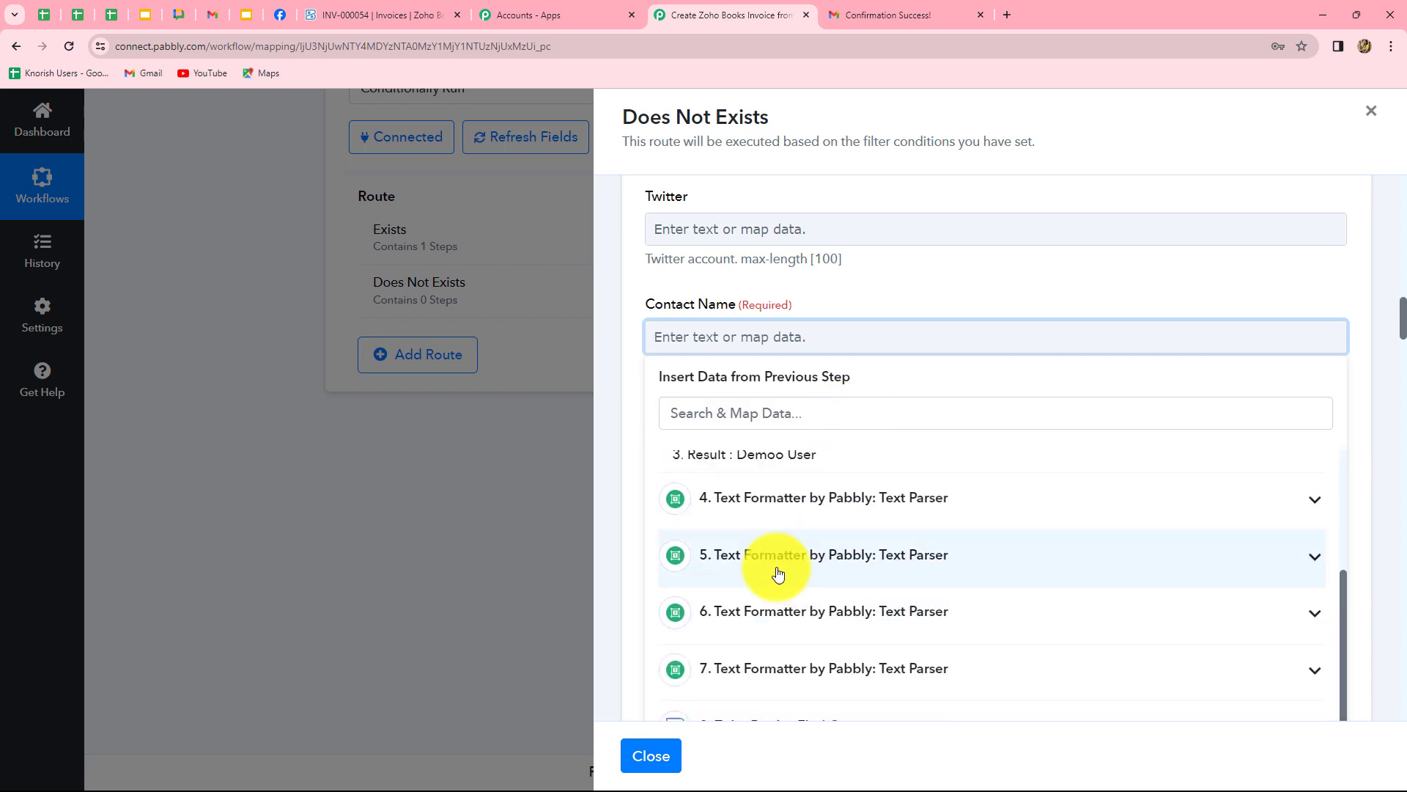
{"action": "left_click", "coordinate": [759, 462]}
{"action": "left_click", "coordinate": [600, 459]}
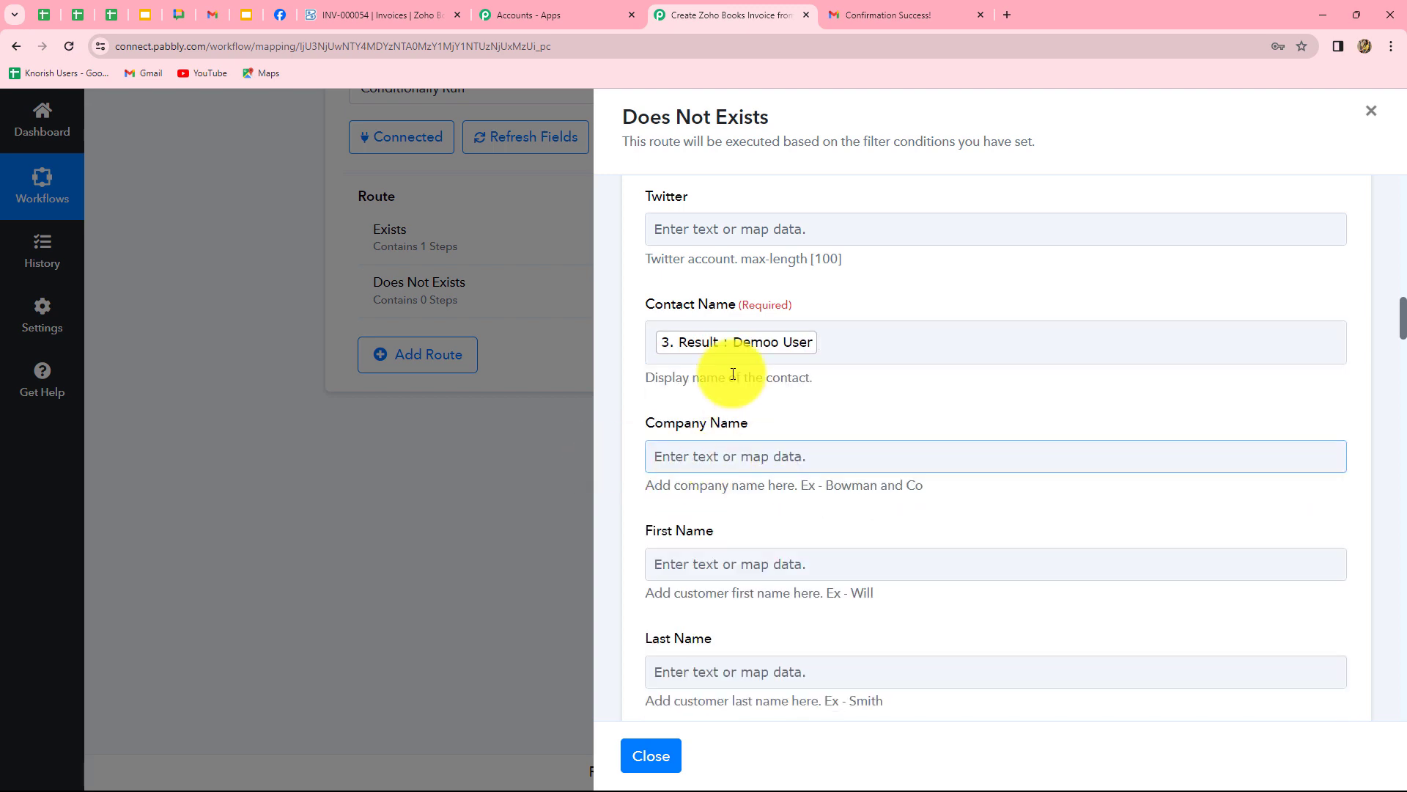
Map step 4's parsed result into the Email field.
{"action": "scroll", "coordinate": [916, 527], "scroll_direction": "down", "scroll_amount": 3}
{"action": "scroll", "coordinate": [1021, 418], "scroll_direction": "down", "scroll_amount": 2}
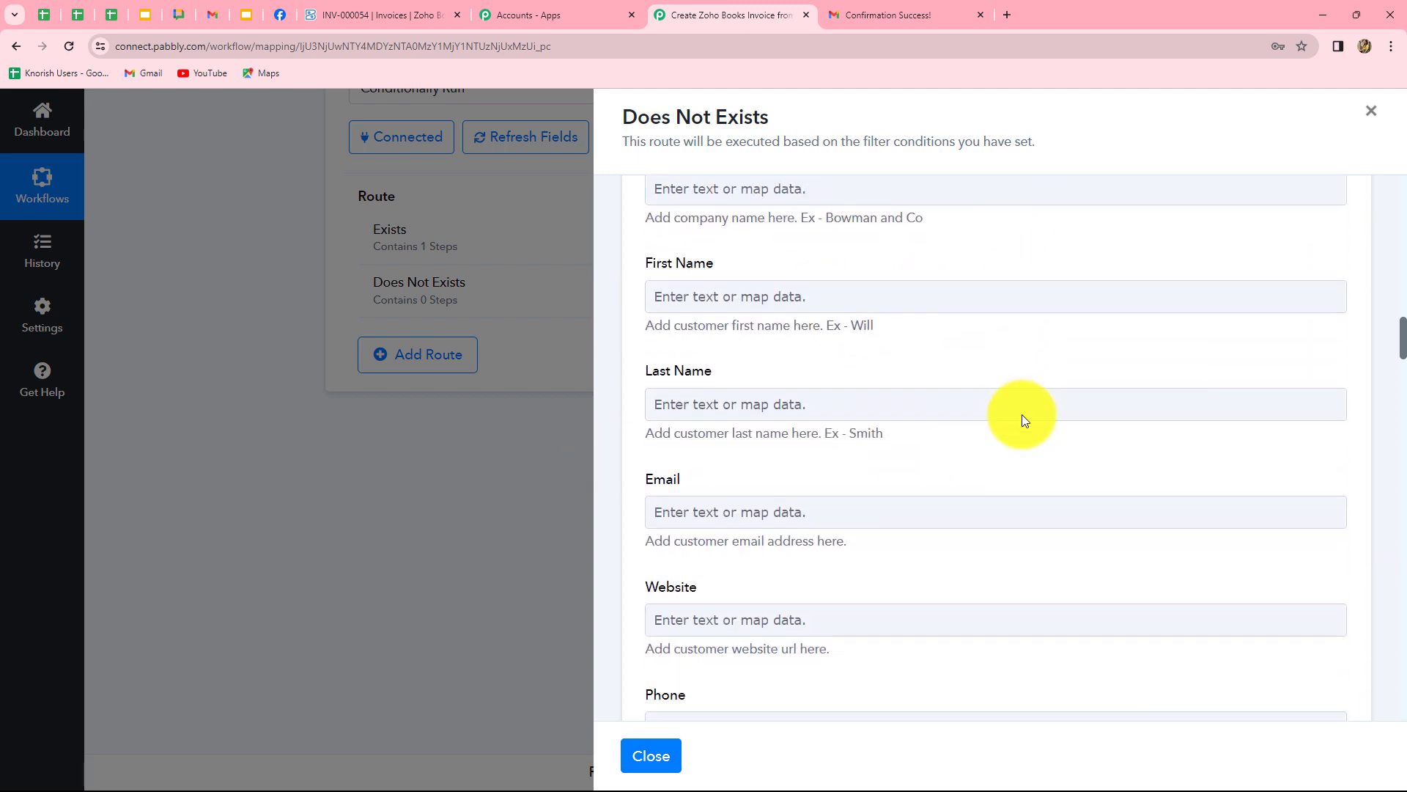
{"action": "scroll", "coordinate": [945, 396], "scroll_direction": "up", "scroll_amount": 2}
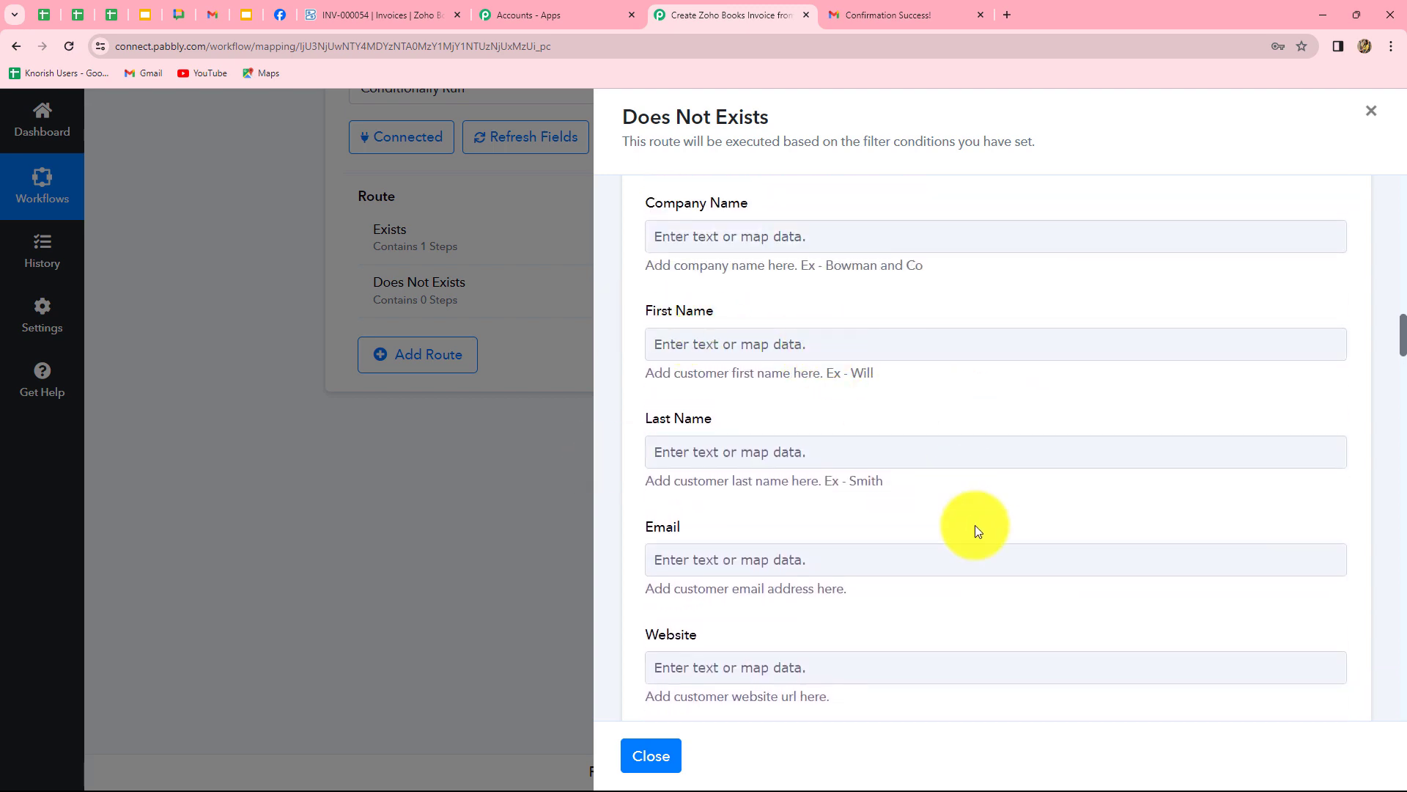
{"action": "scroll", "coordinate": [975, 524], "scroll_direction": "down", "scroll_amount": 3}
{"action": "left_click", "coordinate": [887, 344]}
{"action": "scroll", "coordinate": [904, 559], "scroll_direction": "down", "scroll_amount": 2}
{"action": "left_click", "coordinate": [851, 579]}
{"action": "left_click", "coordinate": [733, 586]}
{"action": "scroll", "coordinate": [883, 582], "scroll_direction": "down", "scroll_amount": 2}
{"action": "scroll", "coordinate": [883, 582], "scroll_direction": "down", "scroll_amount": 1}
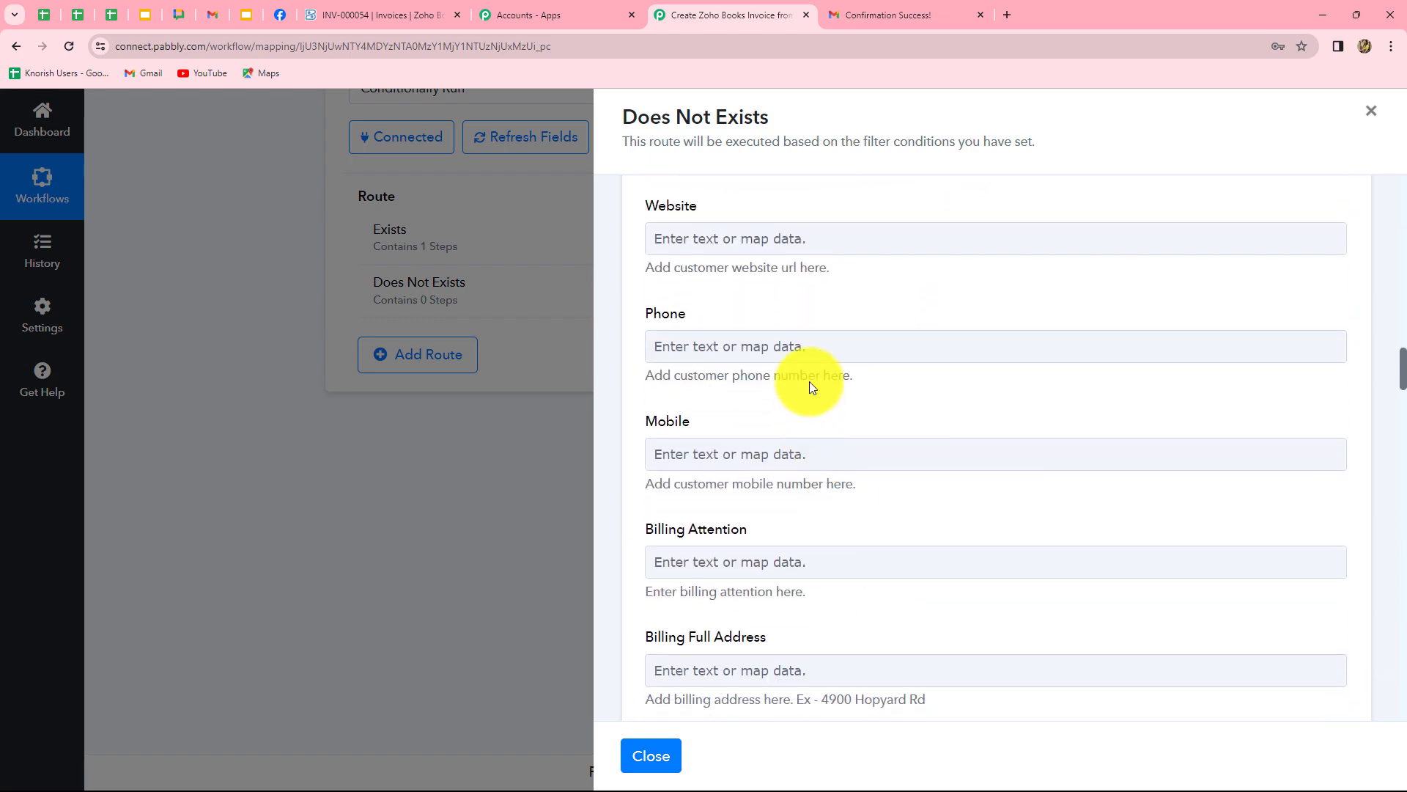
{"action": "scroll", "coordinate": [697, 587], "scroll_direction": "down", "scroll_amount": 10}
{"action": "scroll", "coordinate": [841, 545], "scroll_direction": "down", "scroll_amount": 1}
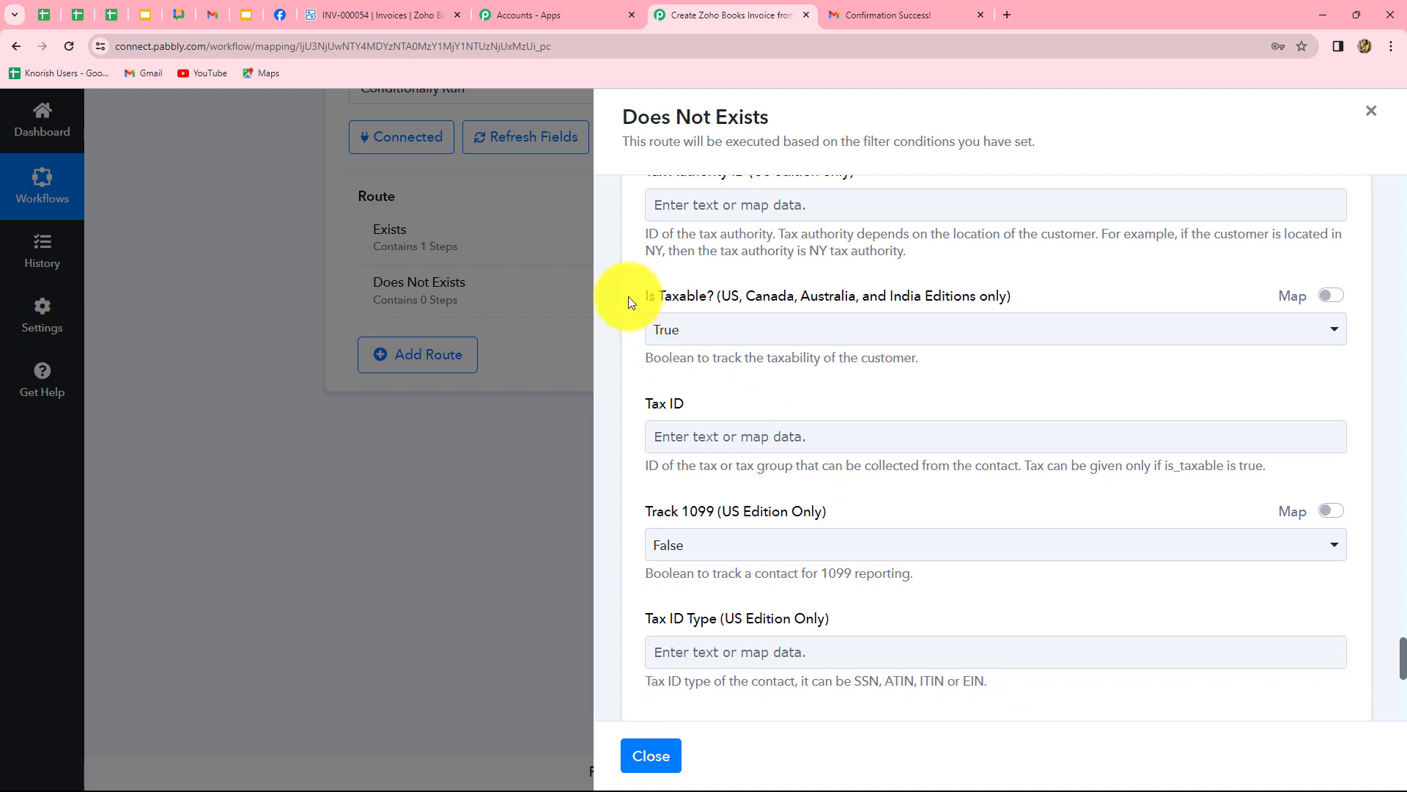
{"action": "left_click", "coordinate": [715, 423]}
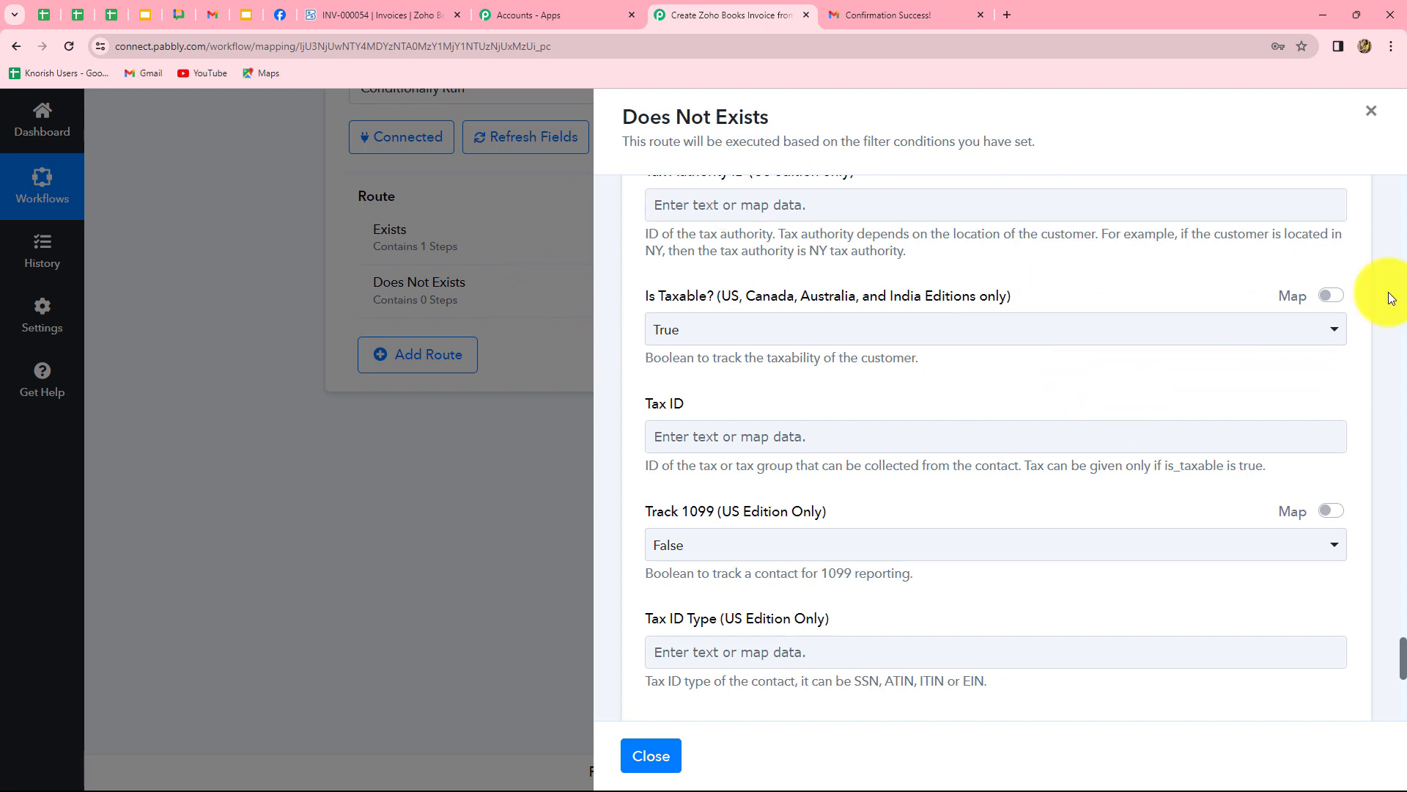
Switch the Is Taxable? field to mapped data.
{"action": "left_click", "coordinate": [1337, 294]}
{"action": "left_click", "coordinate": [829, 299]}
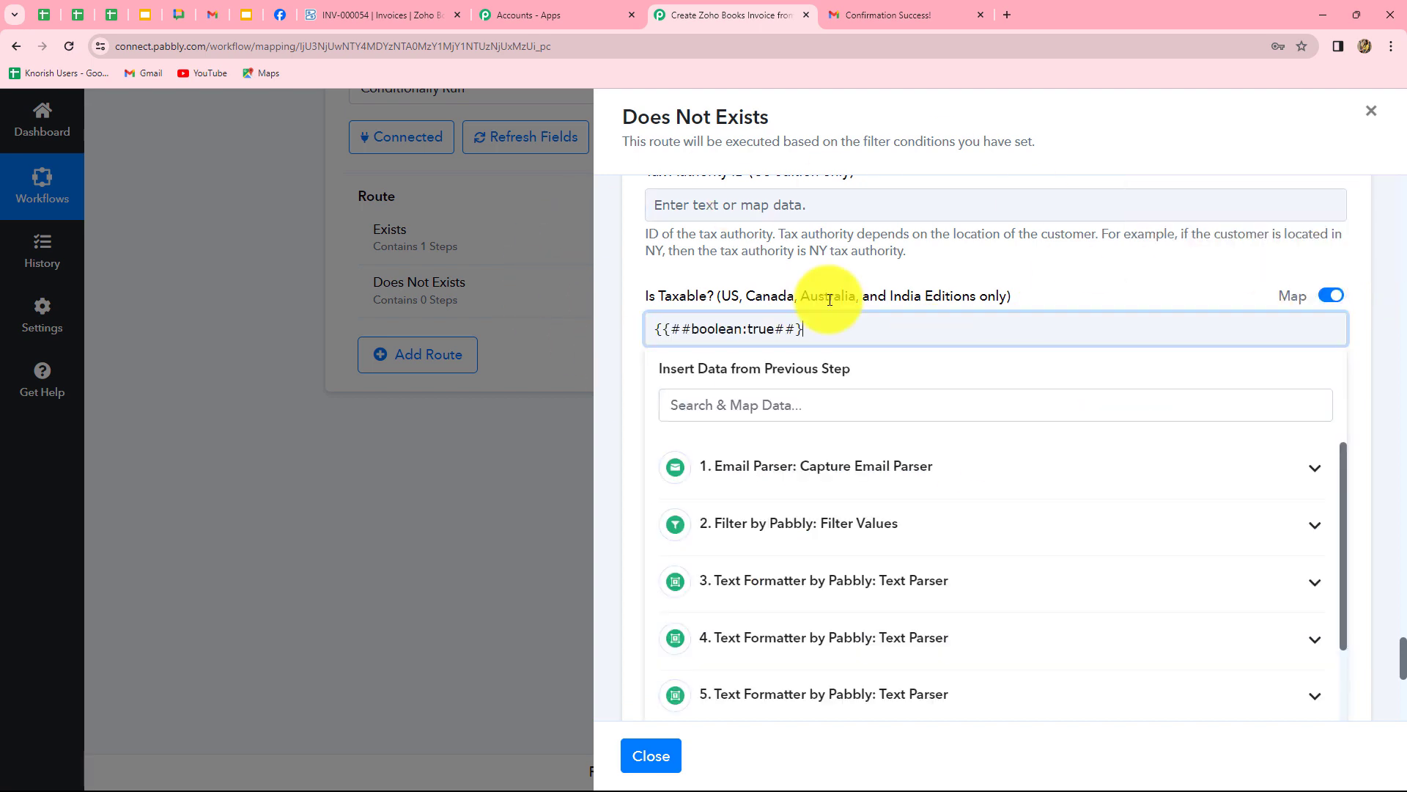
{"action": "left_click", "coordinate": [645, 402]}
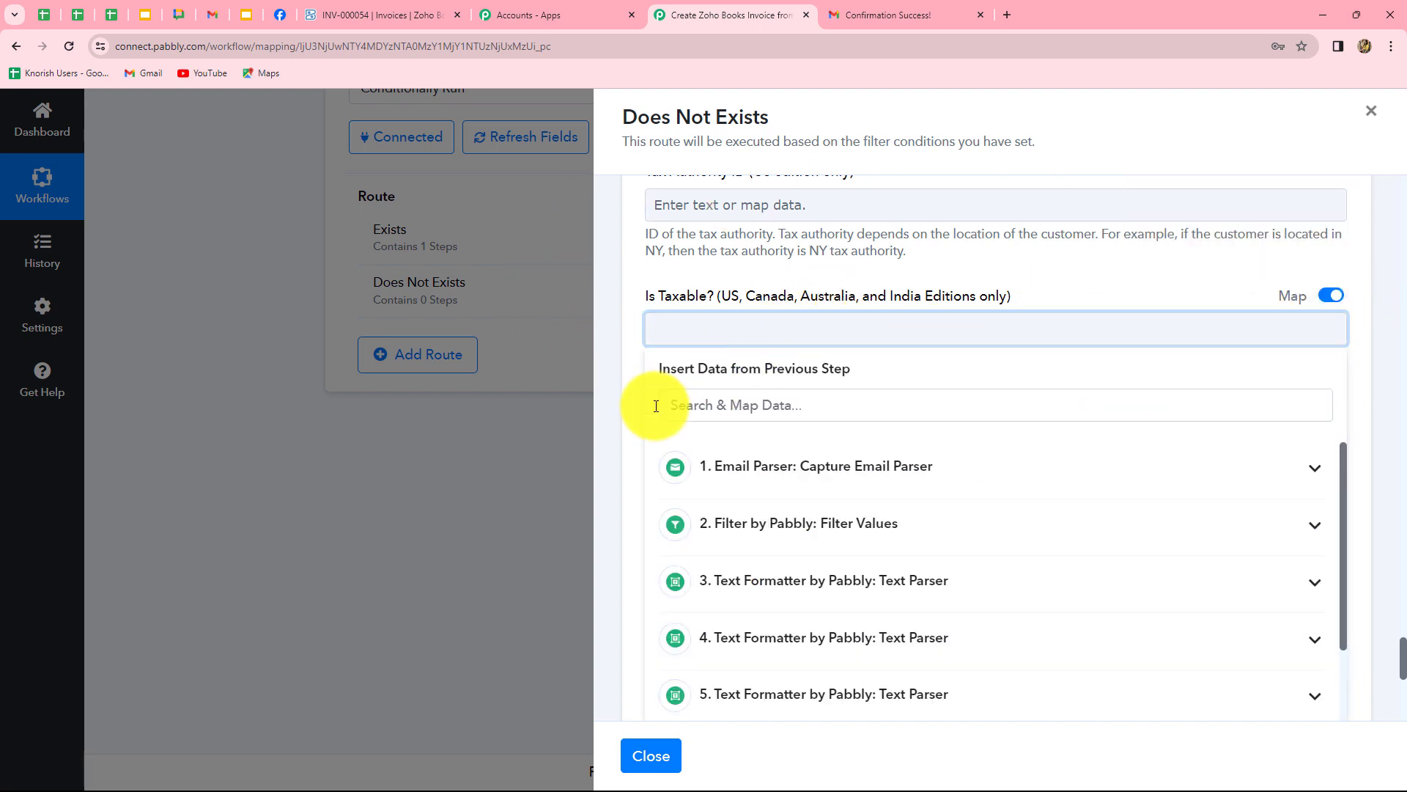
Save and test the Create Contact step, getting 'The contact has been added.'.
{"action": "scroll", "coordinate": [867, 506], "scroll_direction": "down", "scroll_amount": 6}
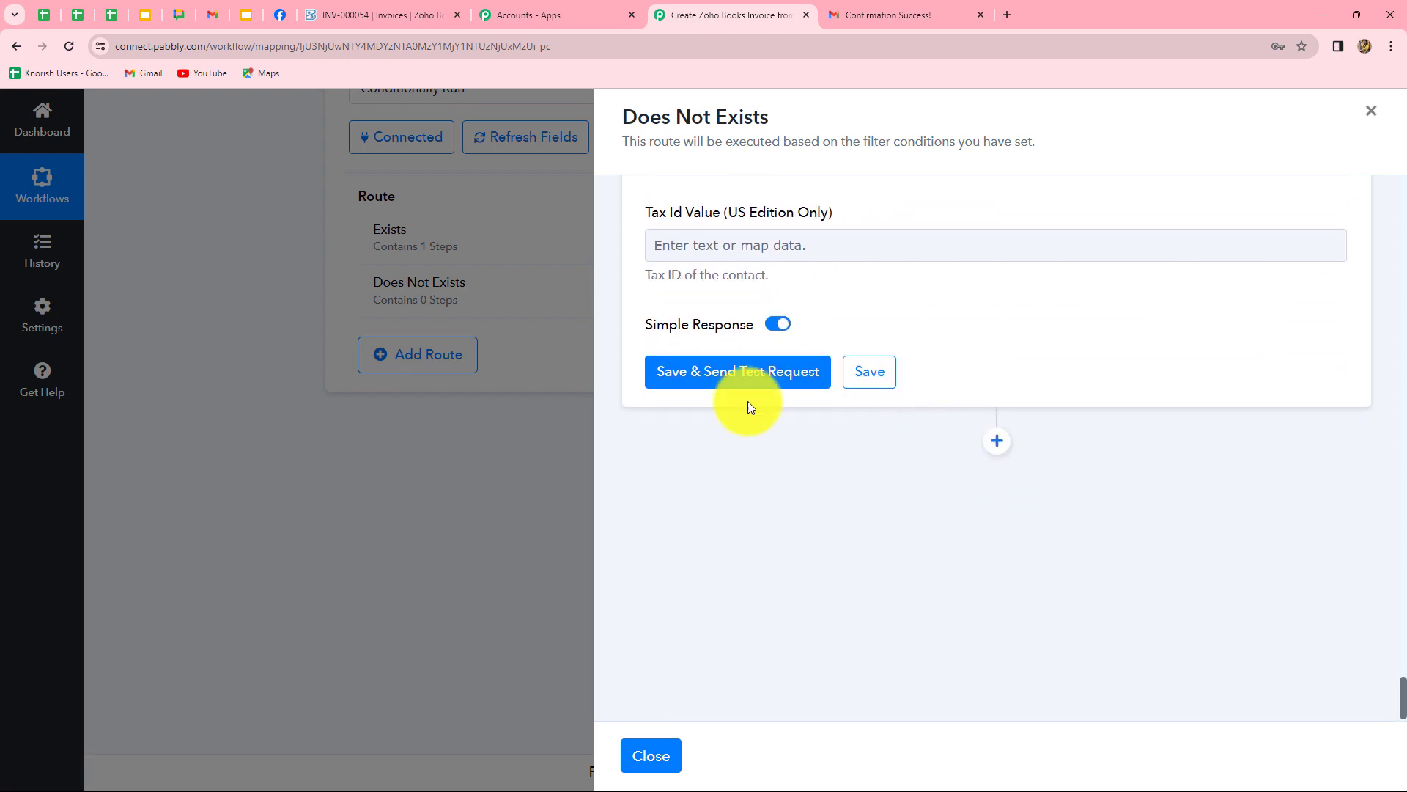
{"action": "left_click", "coordinate": [742, 370]}
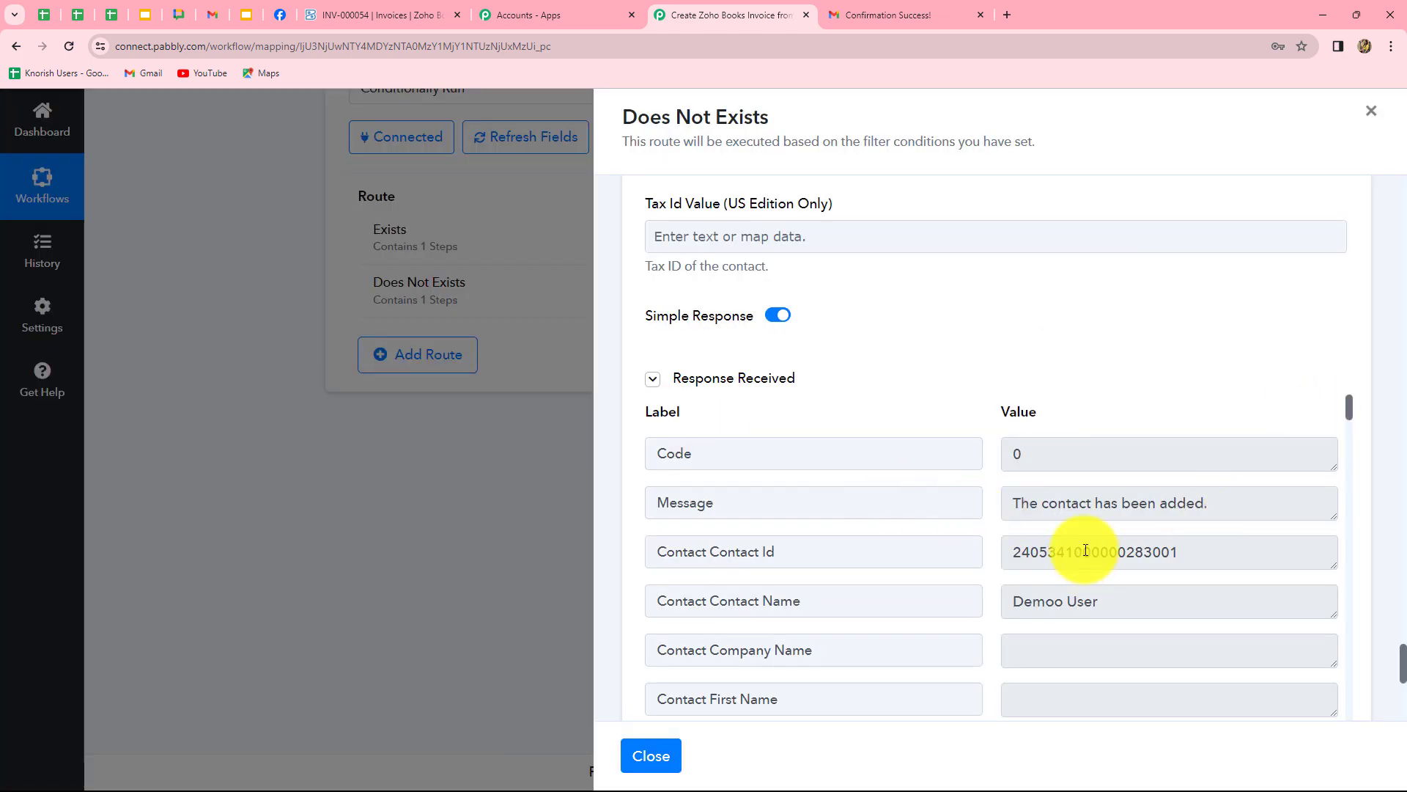
{"action": "left_click_drag", "start_coordinate": [1021, 501], "coordinate": [1269, 501]}
{"action": "left_click", "coordinate": [1269, 505]}
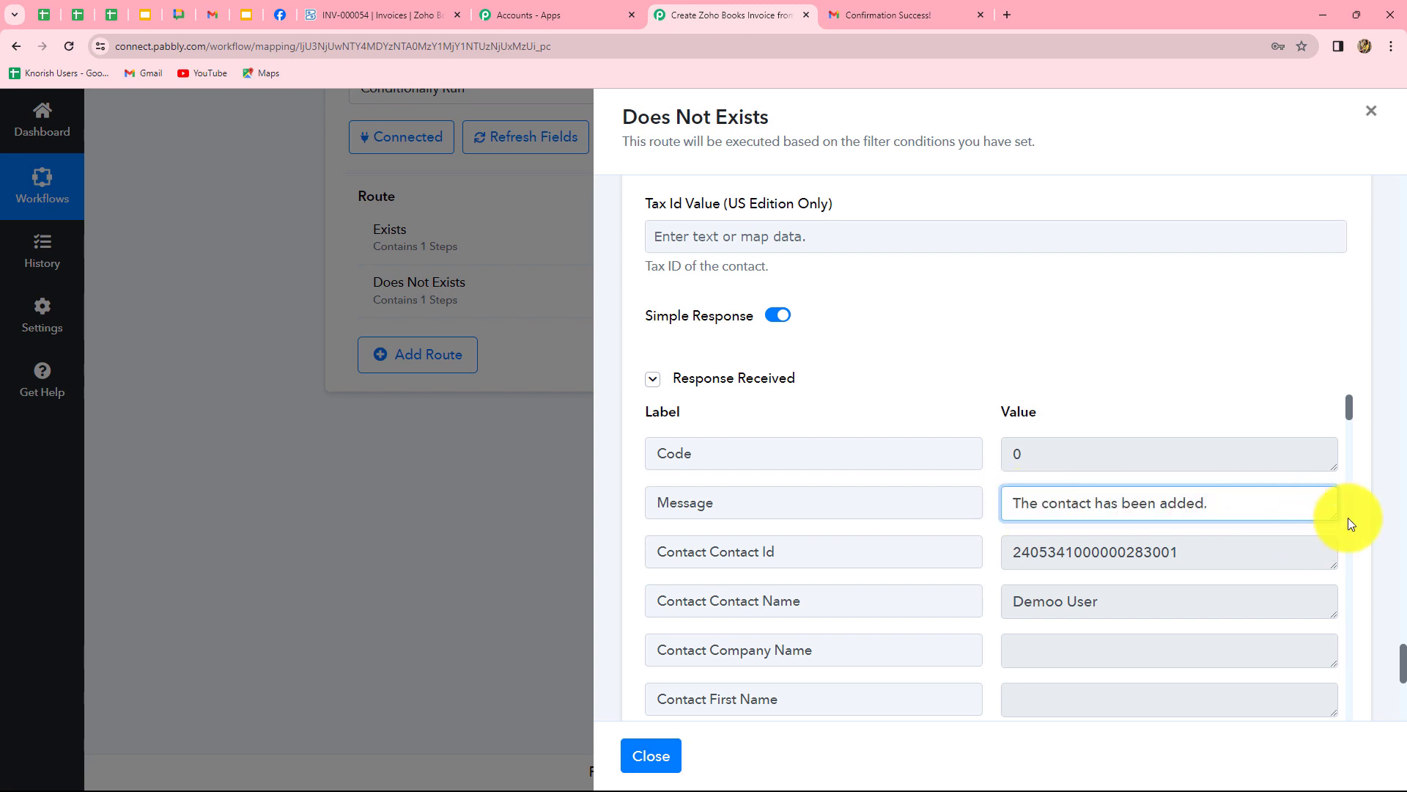
{"action": "scroll", "coordinate": [1376, 493], "scroll_direction": "down", "scroll_amount": 10}
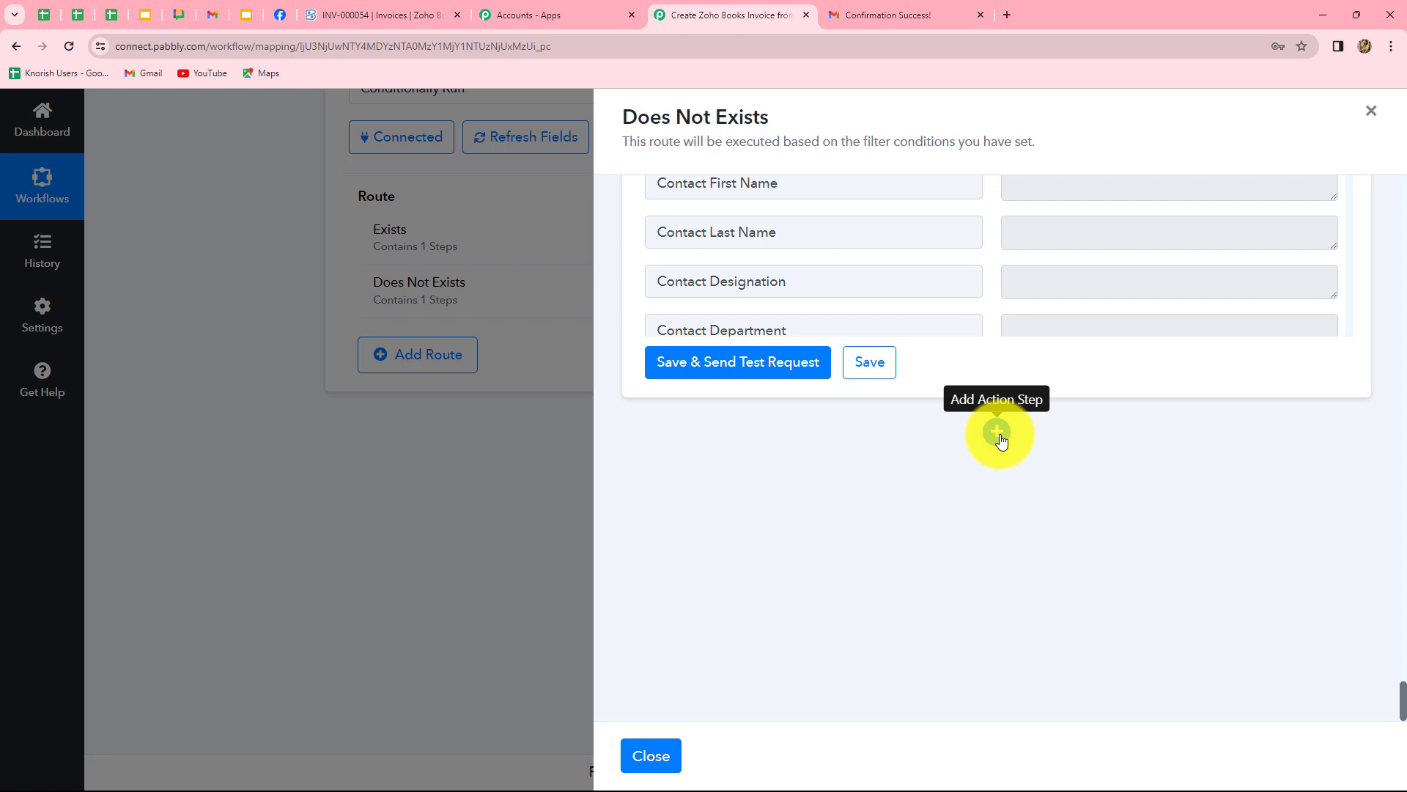
Add a Zoho Books 'Create Sales Invoice (Beta)' action using the existing Zoho Books connection.
{"action": "left_click", "coordinate": [999, 434]}
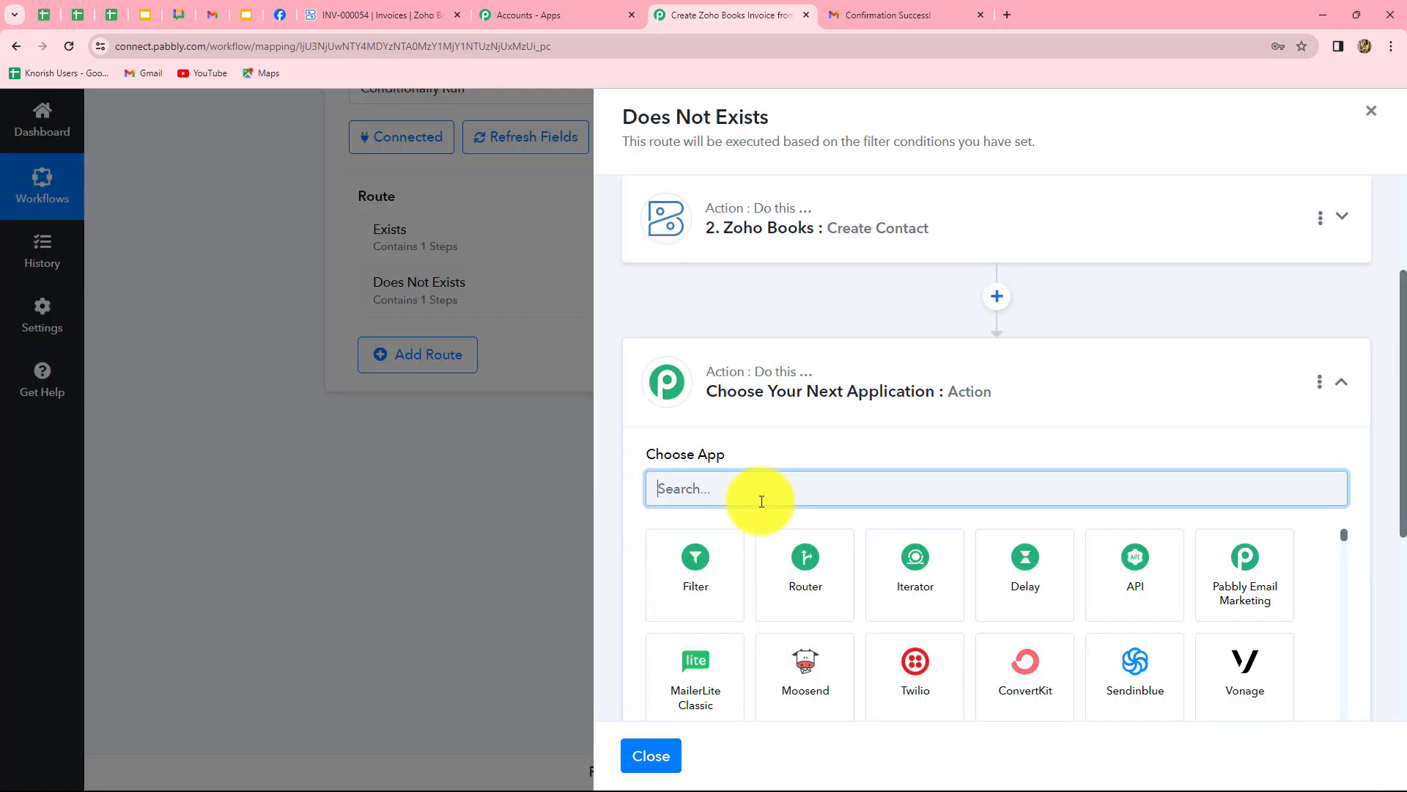
{"action": "type", "text": "zoh"}
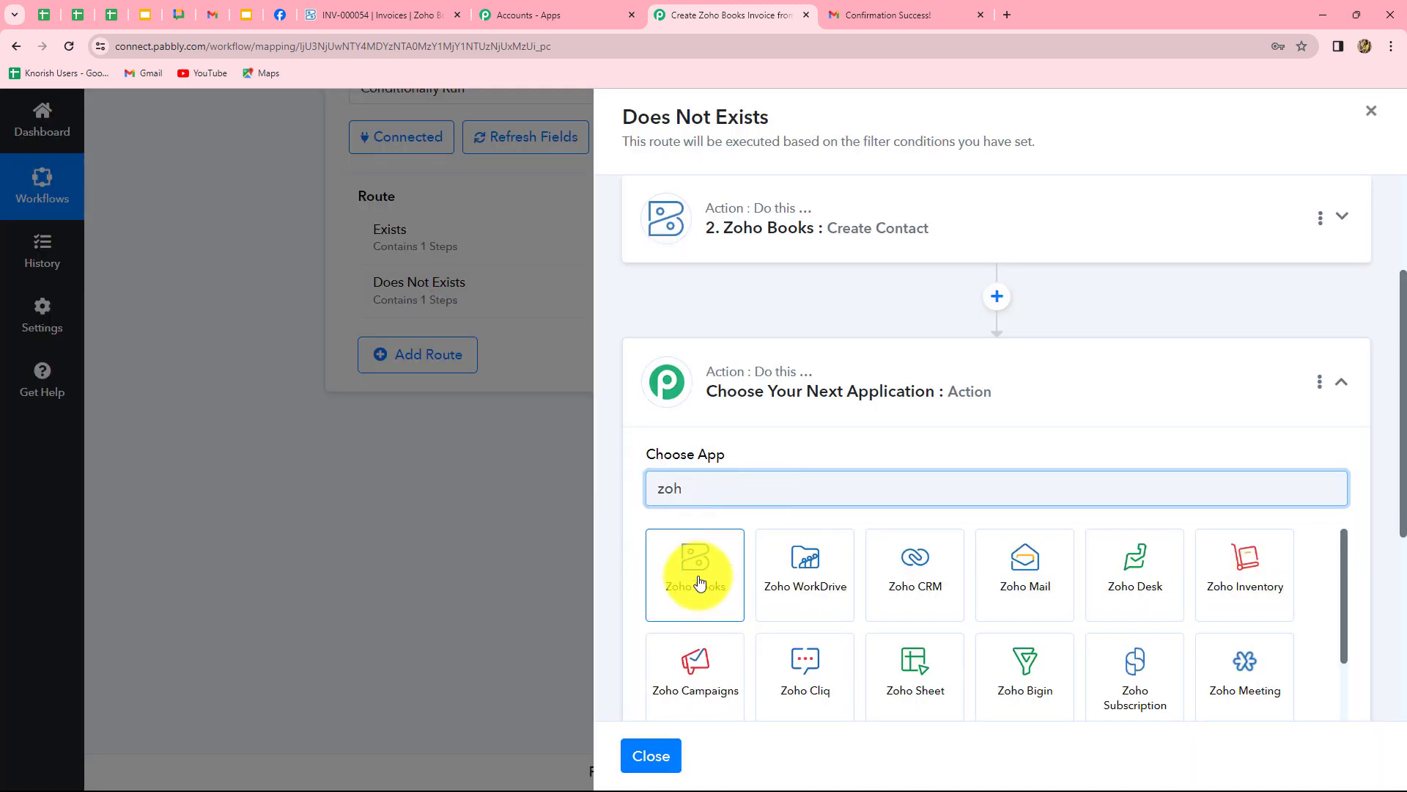
{"action": "left_click", "coordinate": [698, 565]}
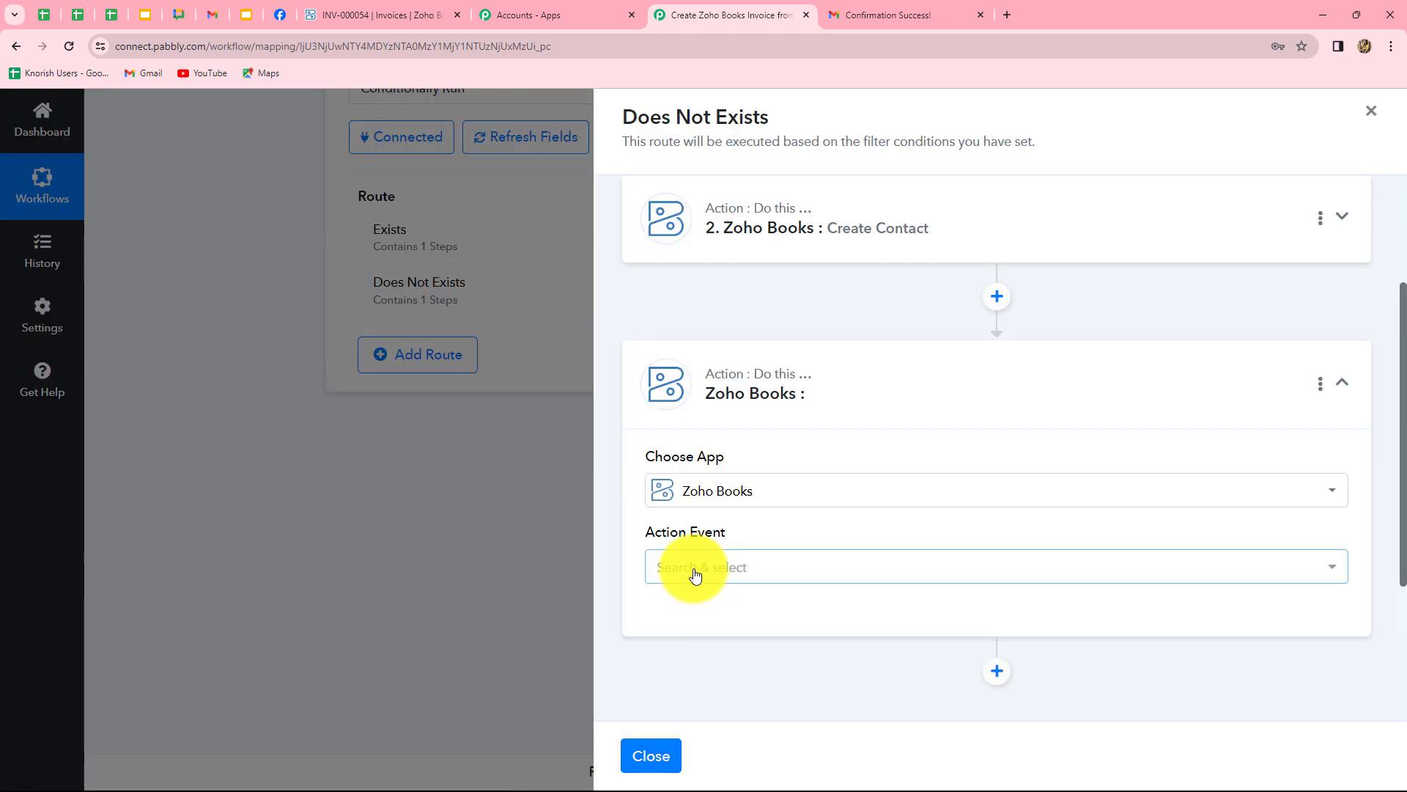
{"action": "left_click", "coordinate": [695, 573]}
{"action": "left_click", "coordinate": [719, 396]}
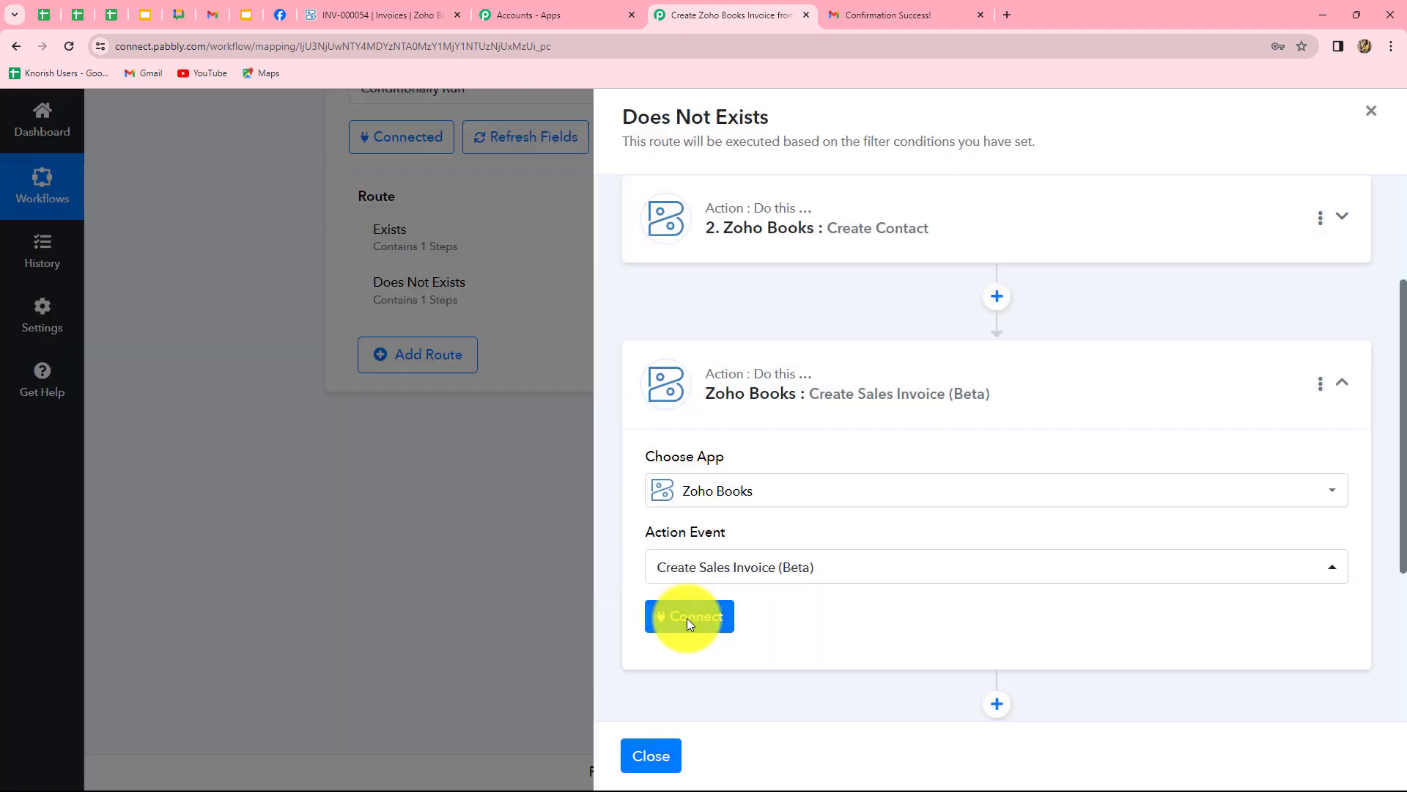
{"action": "left_click", "coordinate": [687, 618]}
{"action": "left_click", "coordinate": [733, 756]}
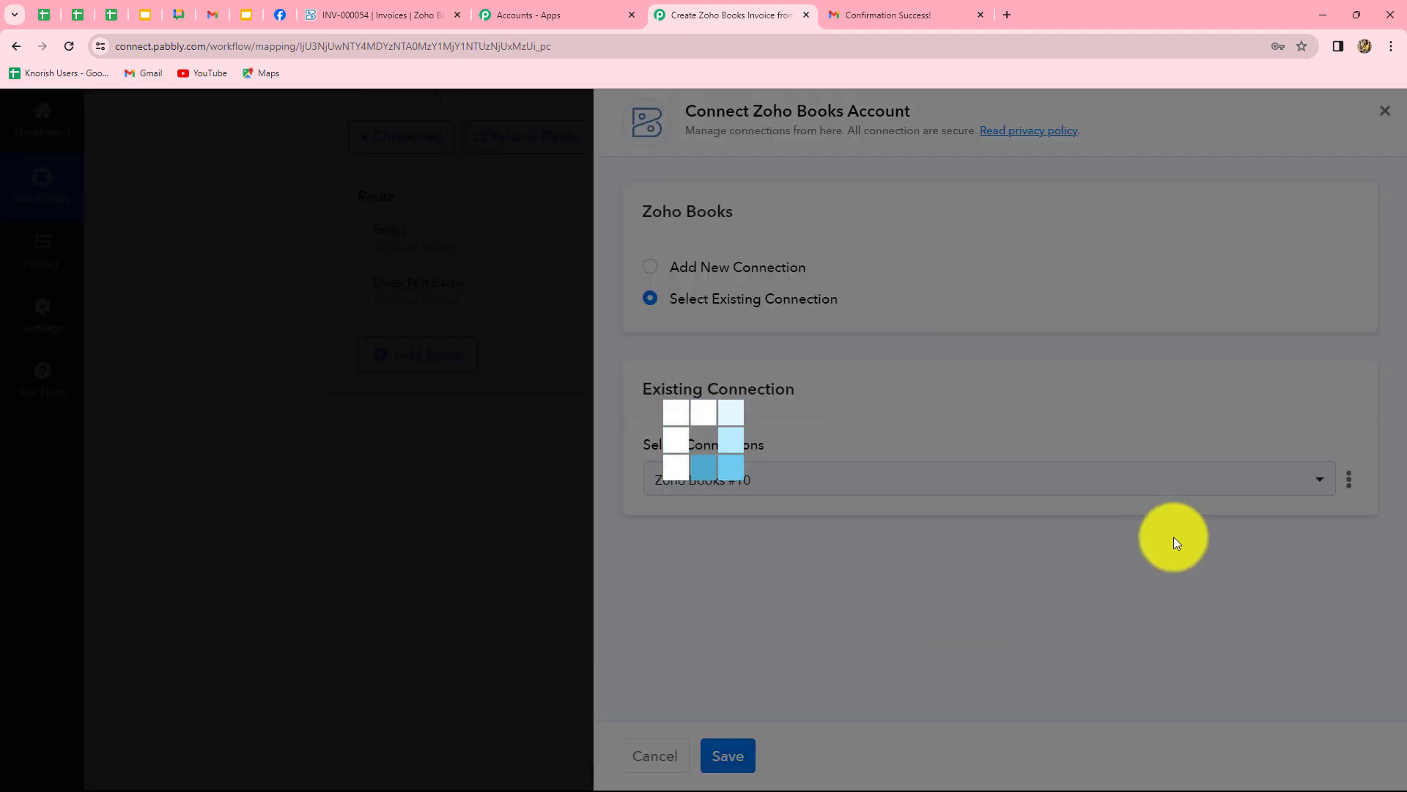
Set the organization to pabblybook and map the new contact's id into Customer.
{"action": "scroll", "coordinate": [1171, 556], "scroll_direction": "down", "scroll_amount": 3}
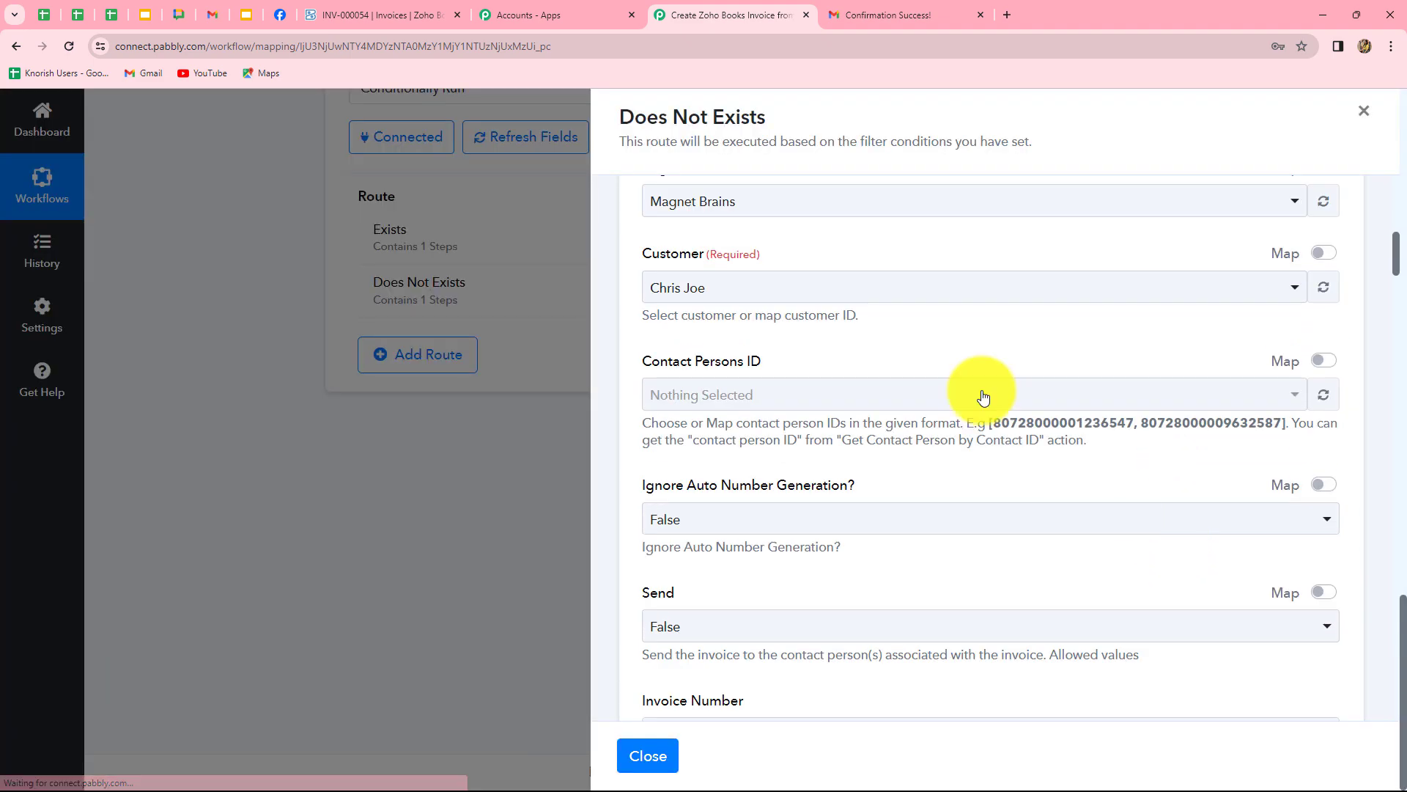
{"action": "left_click", "coordinate": [837, 209]}
{"action": "left_click", "coordinate": [817, 321]}
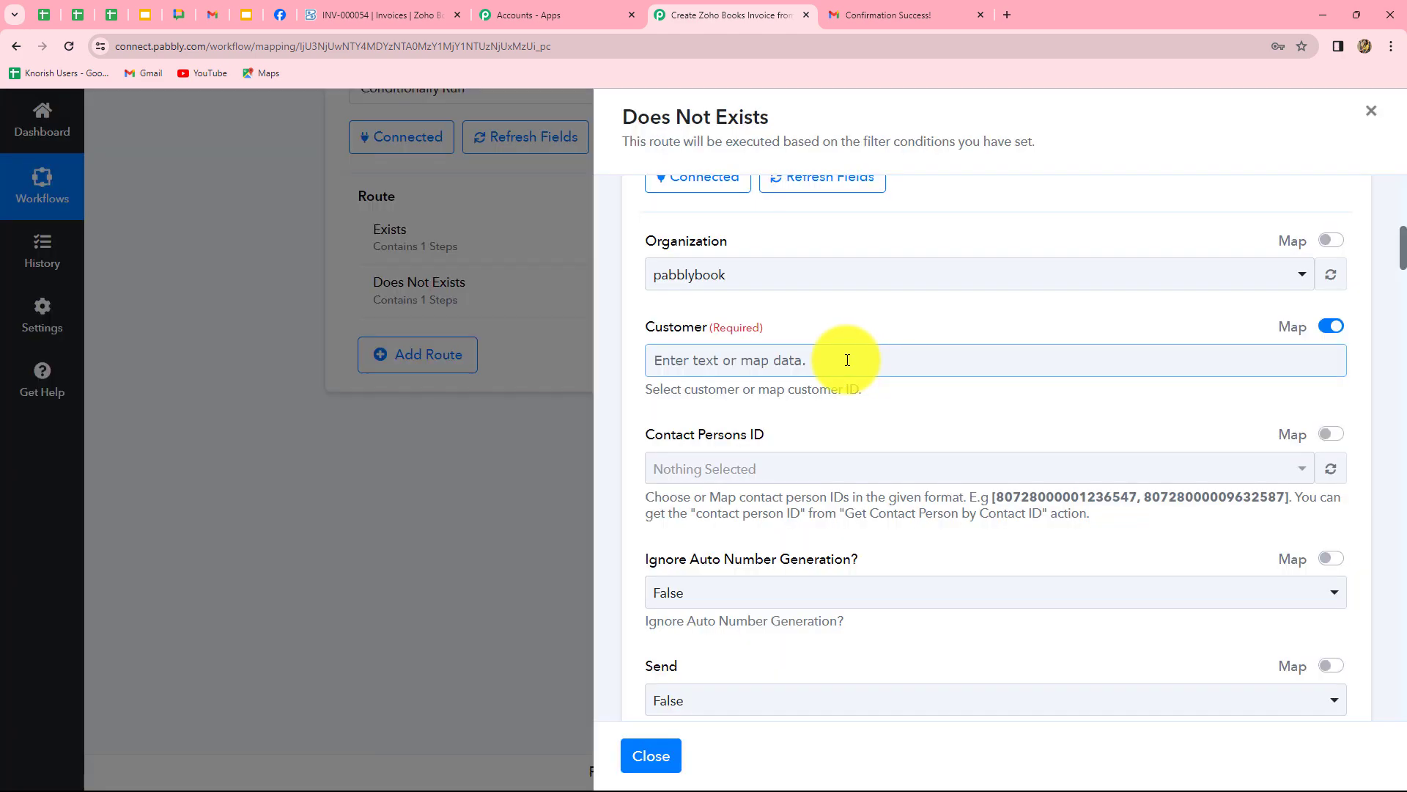
{"action": "left_click", "coordinate": [847, 360]}
{"action": "scroll", "coordinate": [1194, 587], "scroll_direction": "down", "scroll_amount": 5}
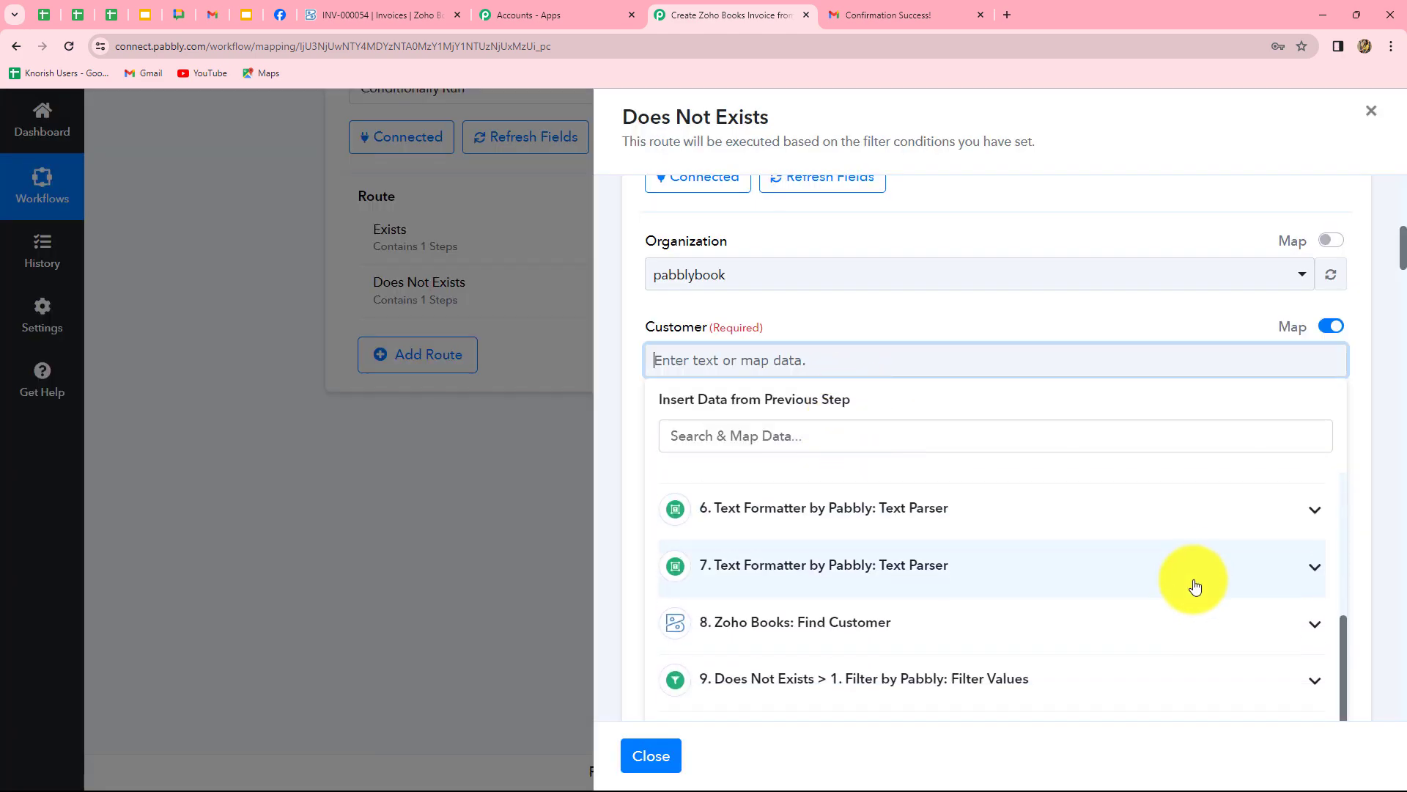
{"action": "left_click", "coordinate": [982, 519]}
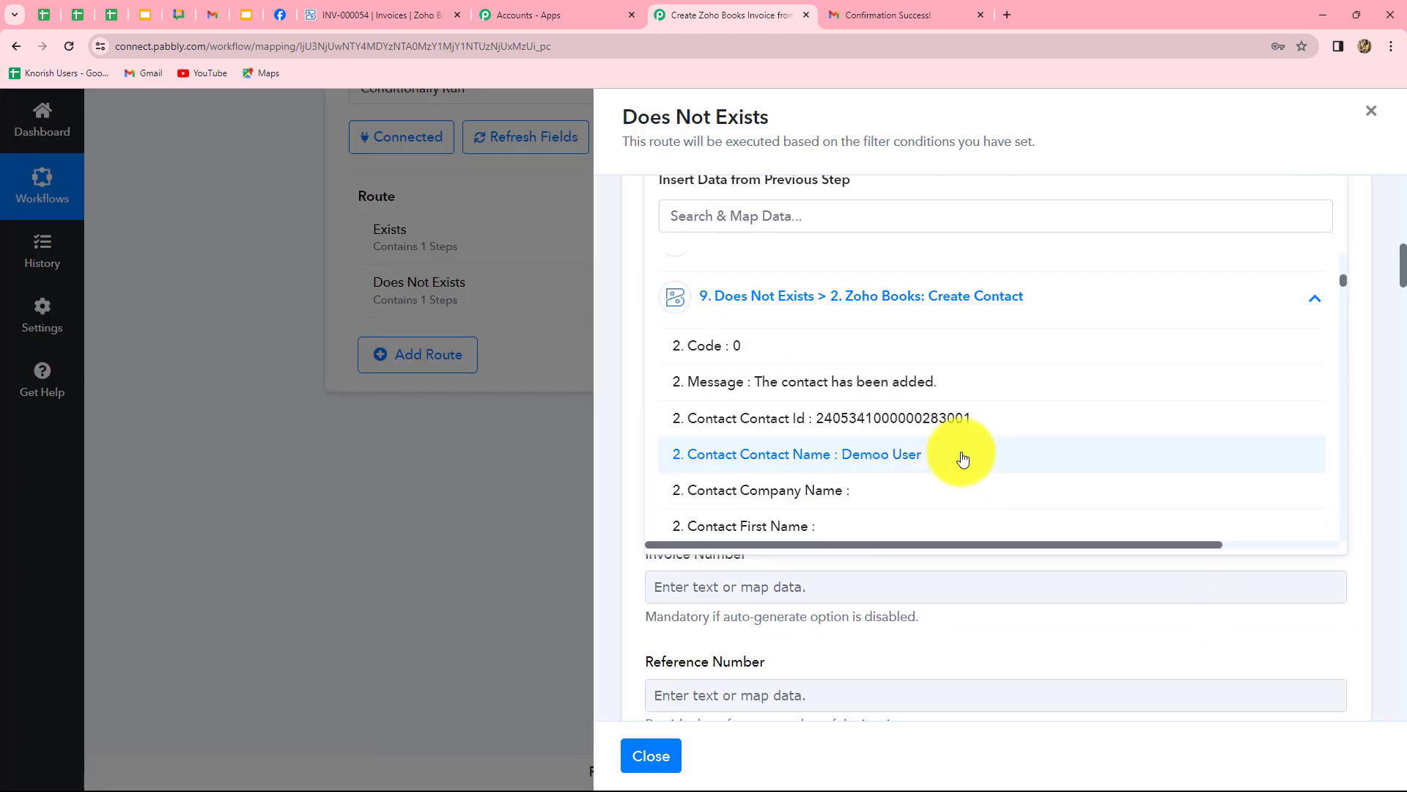
{"action": "left_click", "coordinate": [890, 421]}
{"action": "left_click", "coordinate": [623, 396]}
Enter 1 as the invoice exchange rate.
{"action": "scroll", "coordinate": [944, 456], "scroll_direction": "down", "scroll_amount": 4}
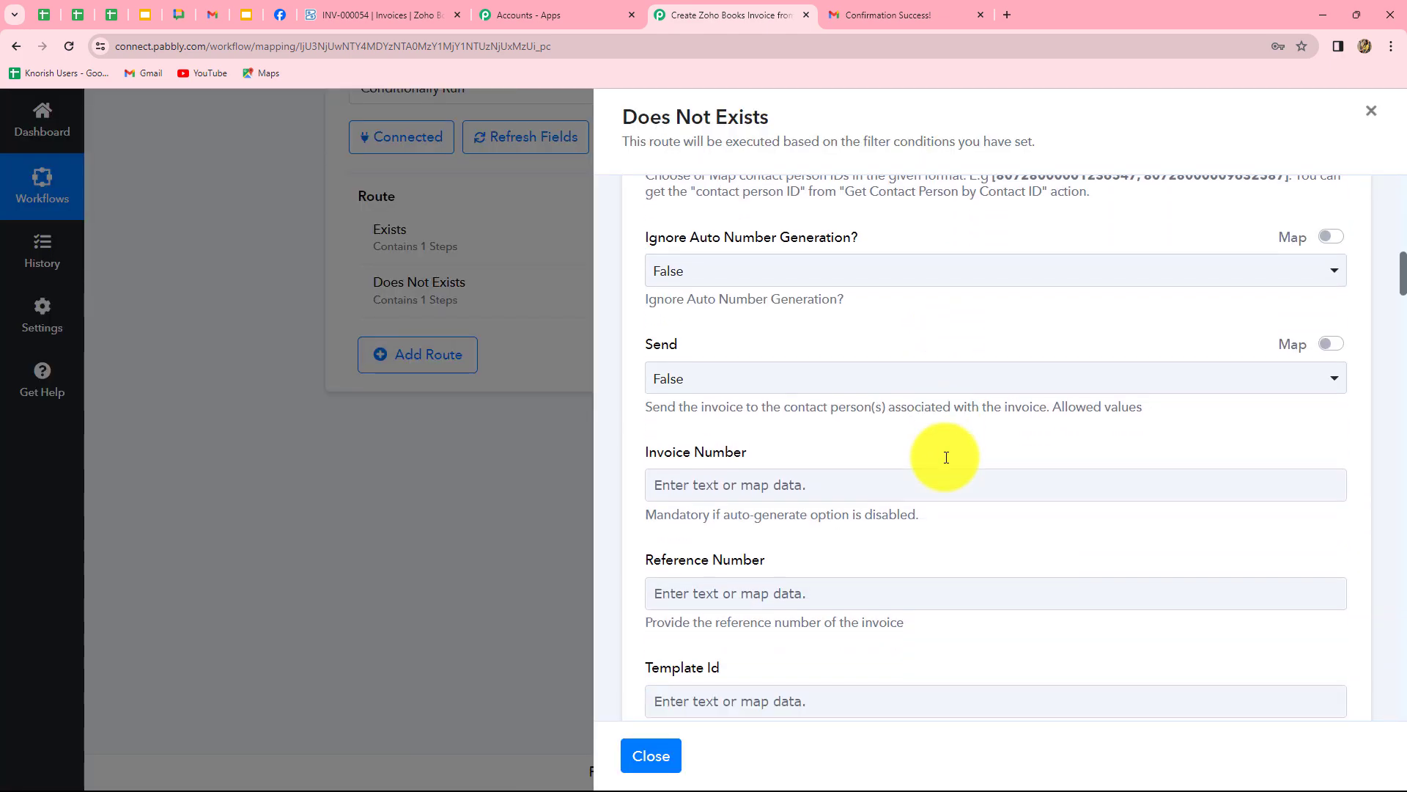
{"action": "scroll", "coordinate": [947, 462], "scroll_direction": "down", "scroll_amount": 10}
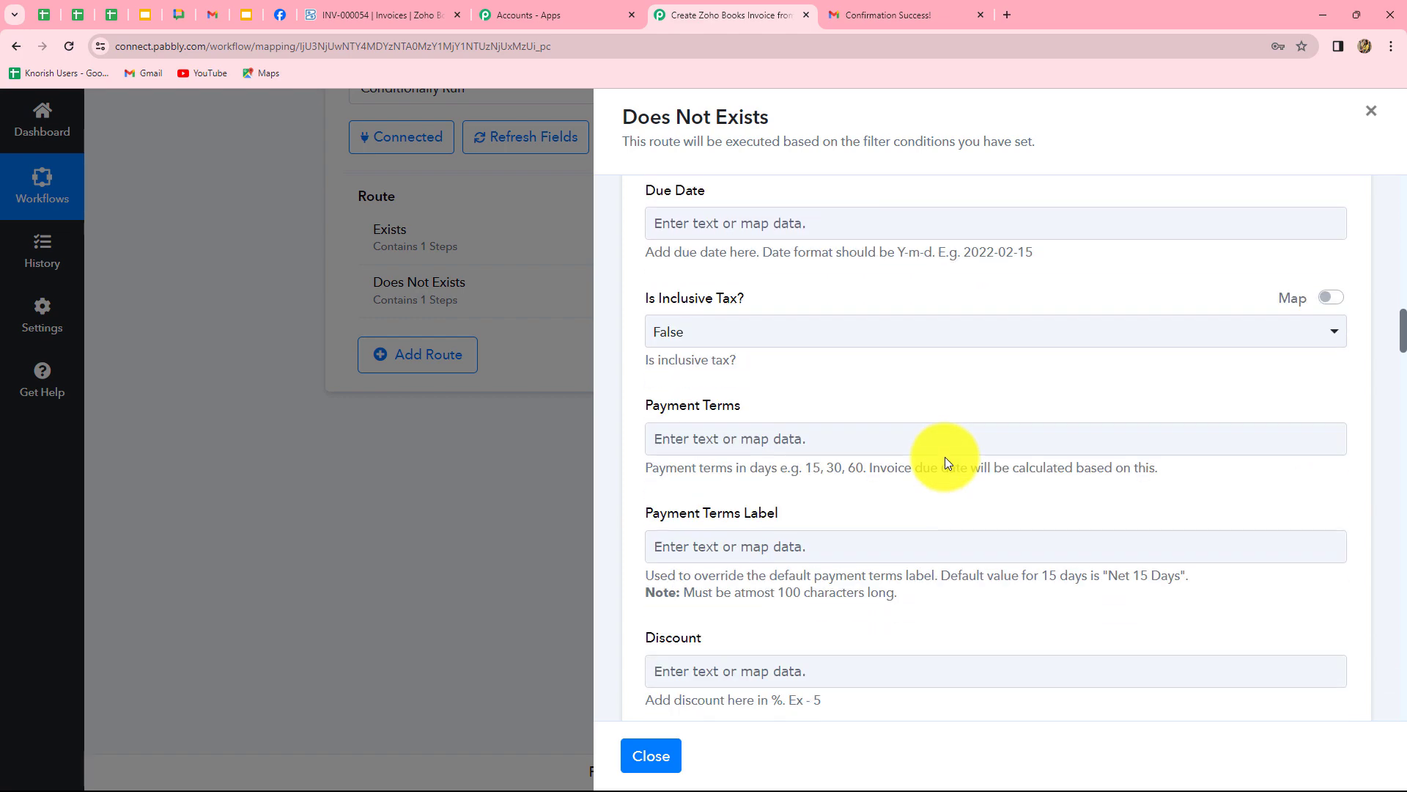
{"action": "scroll", "coordinate": [947, 462], "scroll_direction": "down", "scroll_amount": 4}
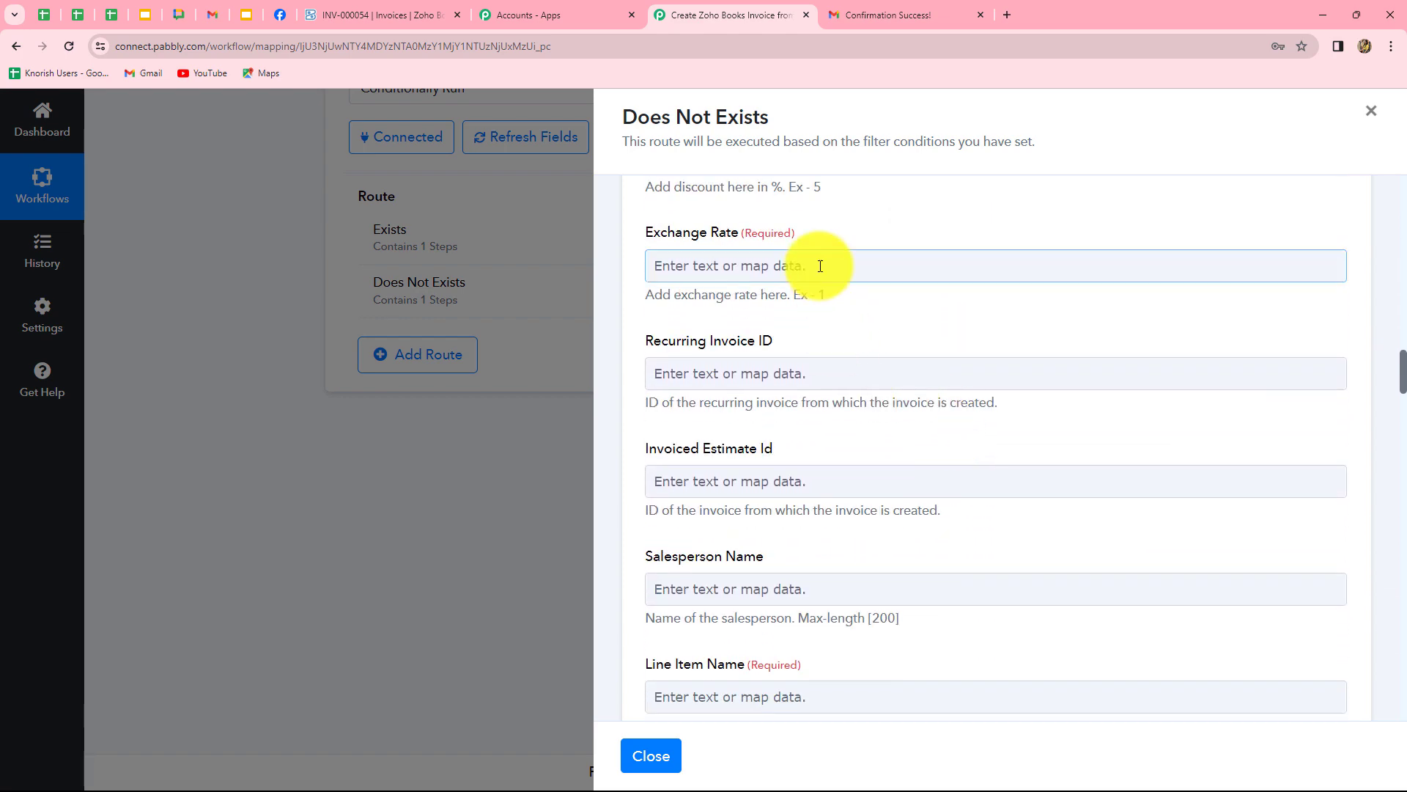
{"action": "left_click", "coordinate": [821, 266]}
{"action": "type", "text": "1"}
Map step 5's LED Bulb result to Line Item Name and step 7's 199 to Line Item Rate.
{"action": "scroll", "coordinate": [722, 318], "scroll_direction": "down", "scroll_amount": 5}
{"action": "left_click", "coordinate": [715, 331]}
{"action": "scroll", "coordinate": [876, 478], "scroll_direction": "down", "scroll_amount": 3}
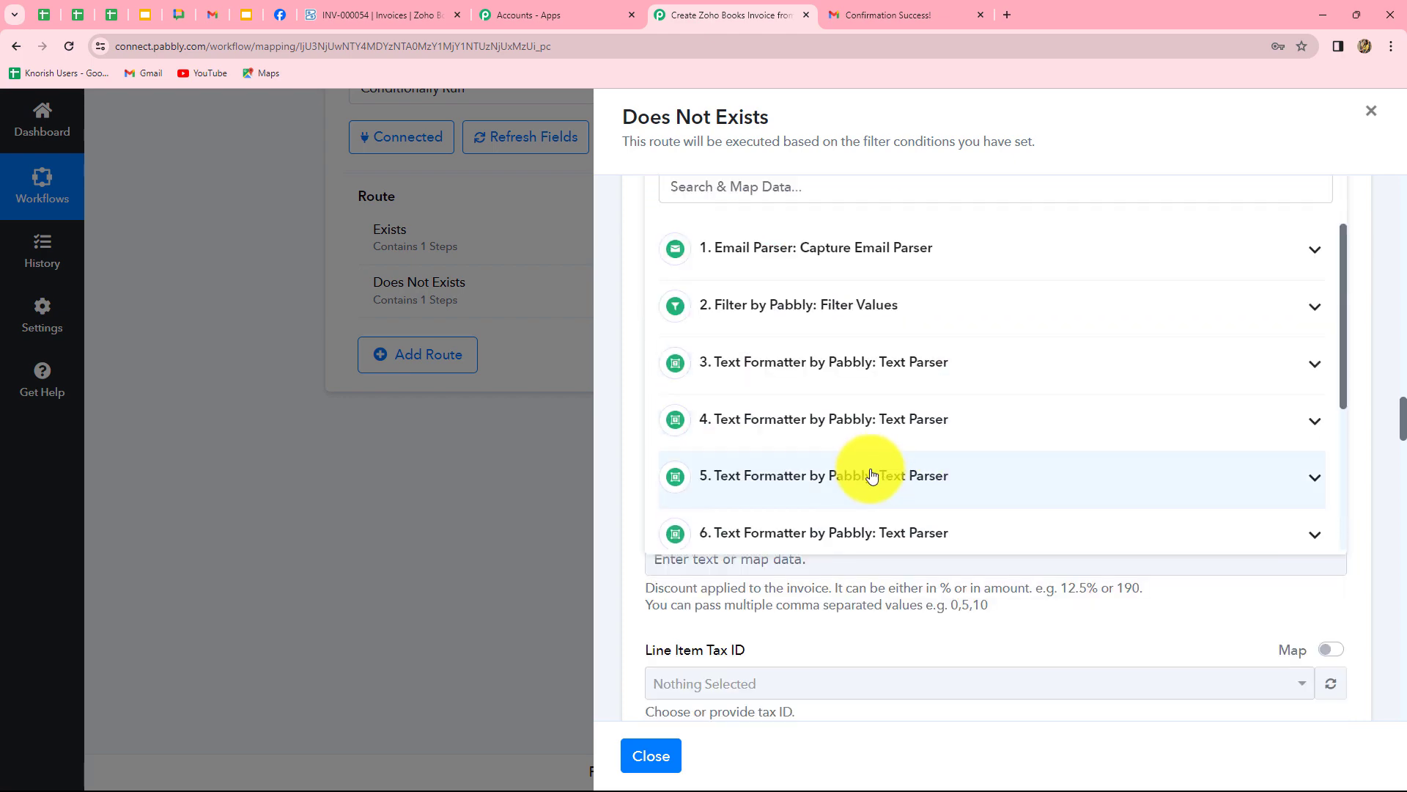
{"action": "left_click", "coordinate": [873, 473]}
{"action": "left_click", "coordinate": [620, 431]}
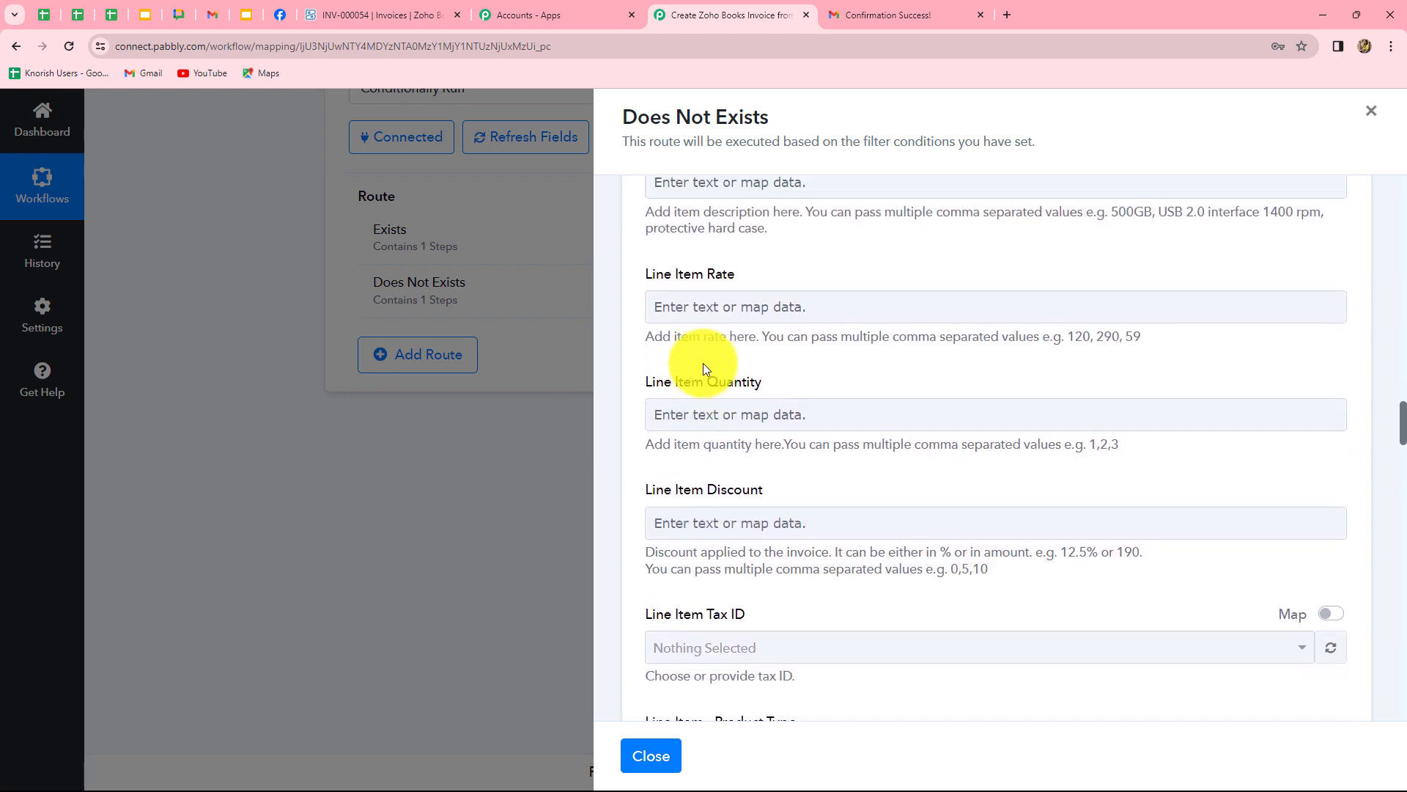
{"action": "scroll", "coordinate": [702, 362], "scroll_direction": "up", "scroll_amount": 1}
{"action": "left_click", "coordinate": [719, 355]}
{"action": "left_click", "coordinate": [782, 596]}
{"action": "left_click", "coordinate": [760, 581]}
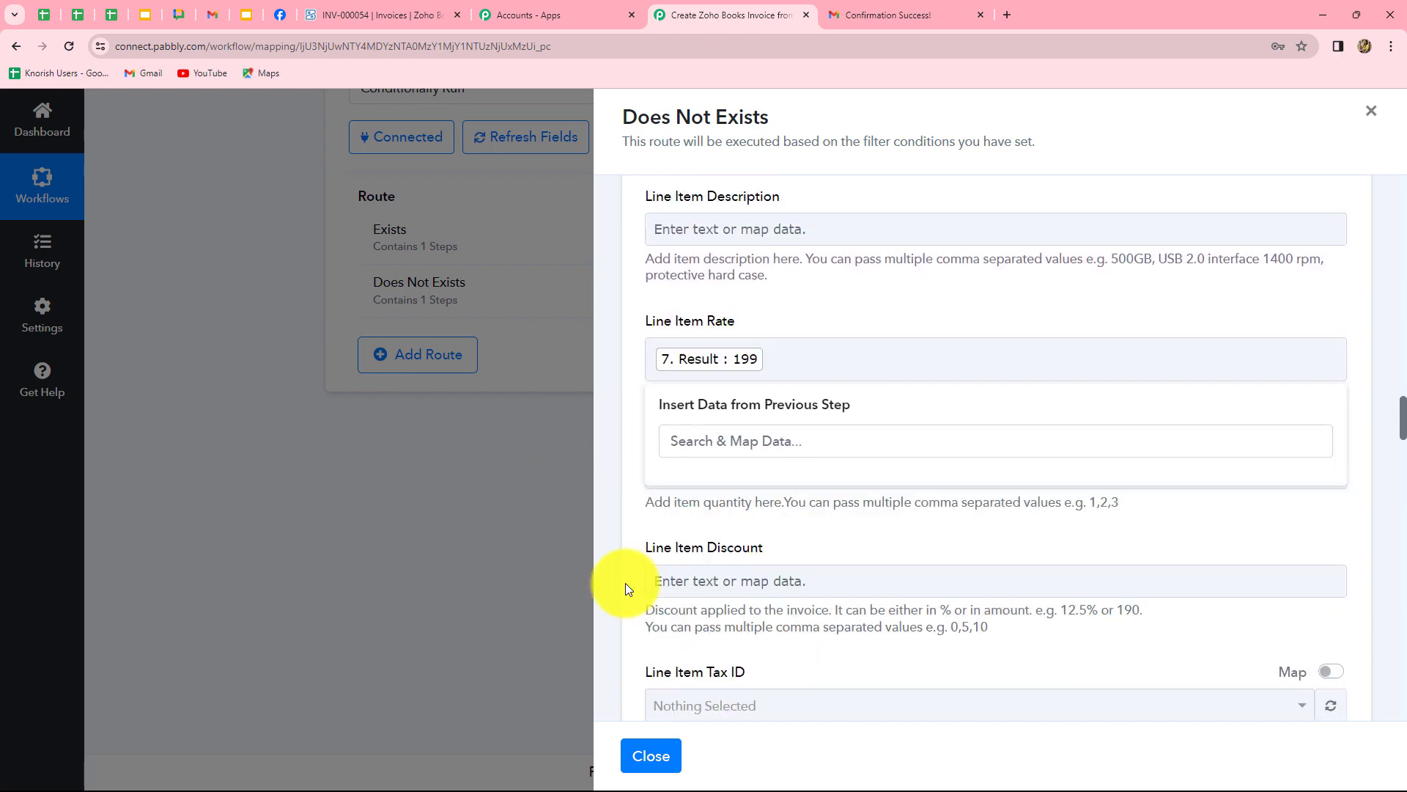
{"action": "left_click", "coordinate": [626, 582]}
Save and test the invoice action, then refresh the Router to show the updated routes.
{"action": "scroll", "coordinate": [748, 566], "scroll_direction": "down", "scroll_amount": 10}
{"action": "scroll", "coordinate": [752, 553], "scroll_direction": "down", "scroll_amount": 14}
{"action": "scroll", "coordinate": [752, 553], "scroll_direction": "down", "scroll_amount": 15}
{"action": "left_click", "coordinate": [702, 417]}
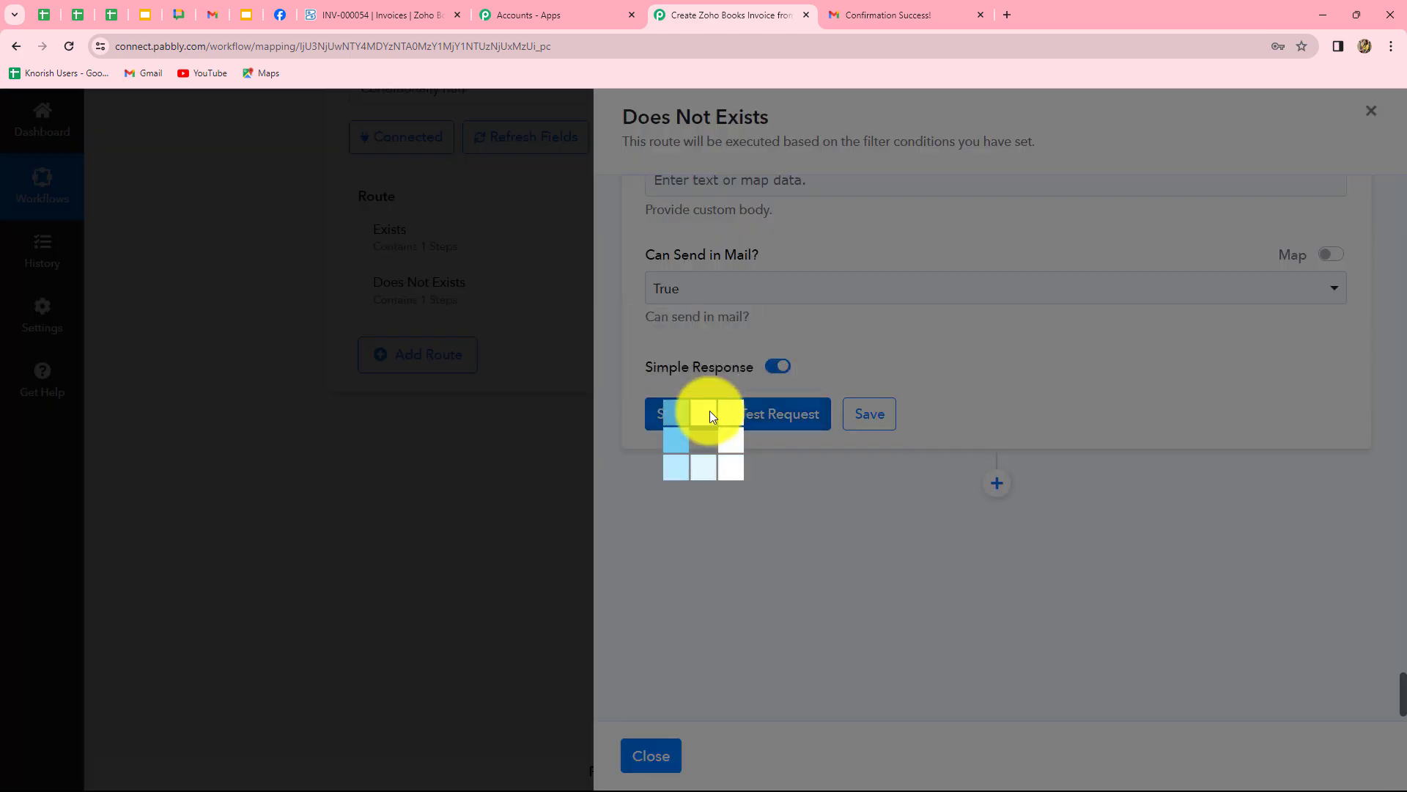
{"action": "left_click", "coordinate": [1375, 123]}
{"action": "scroll", "coordinate": [1395, 653], "scroll_direction": "up", "scroll_amount": 5}
{"action": "scroll", "coordinate": [1395, 653], "scroll_direction": "down", "scroll_amount": 5}
{"action": "left_click", "coordinate": [1126, 491]}
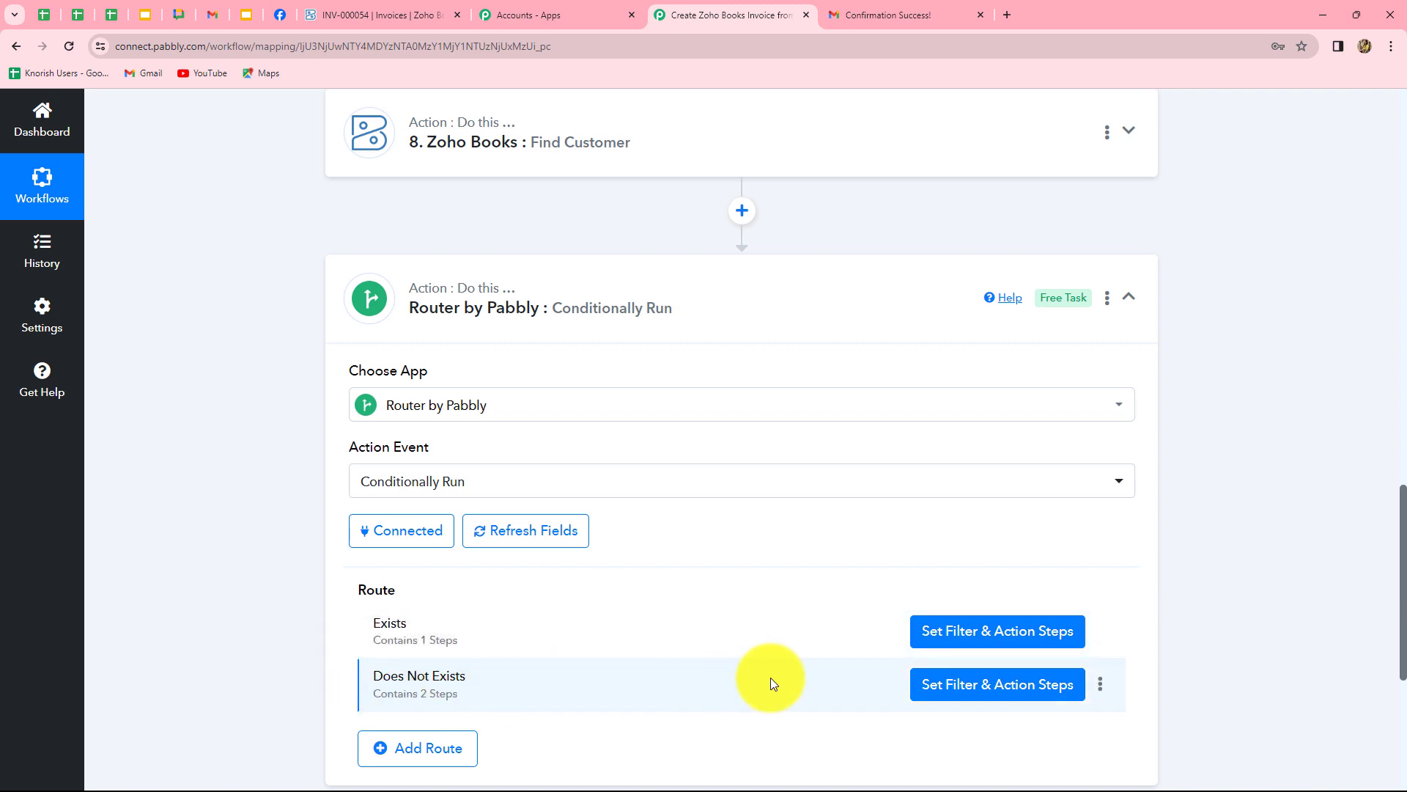
{"action": "scroll", "coordinate": [773, 679], "scroll_direction": "down", "scroll_amount": 2}
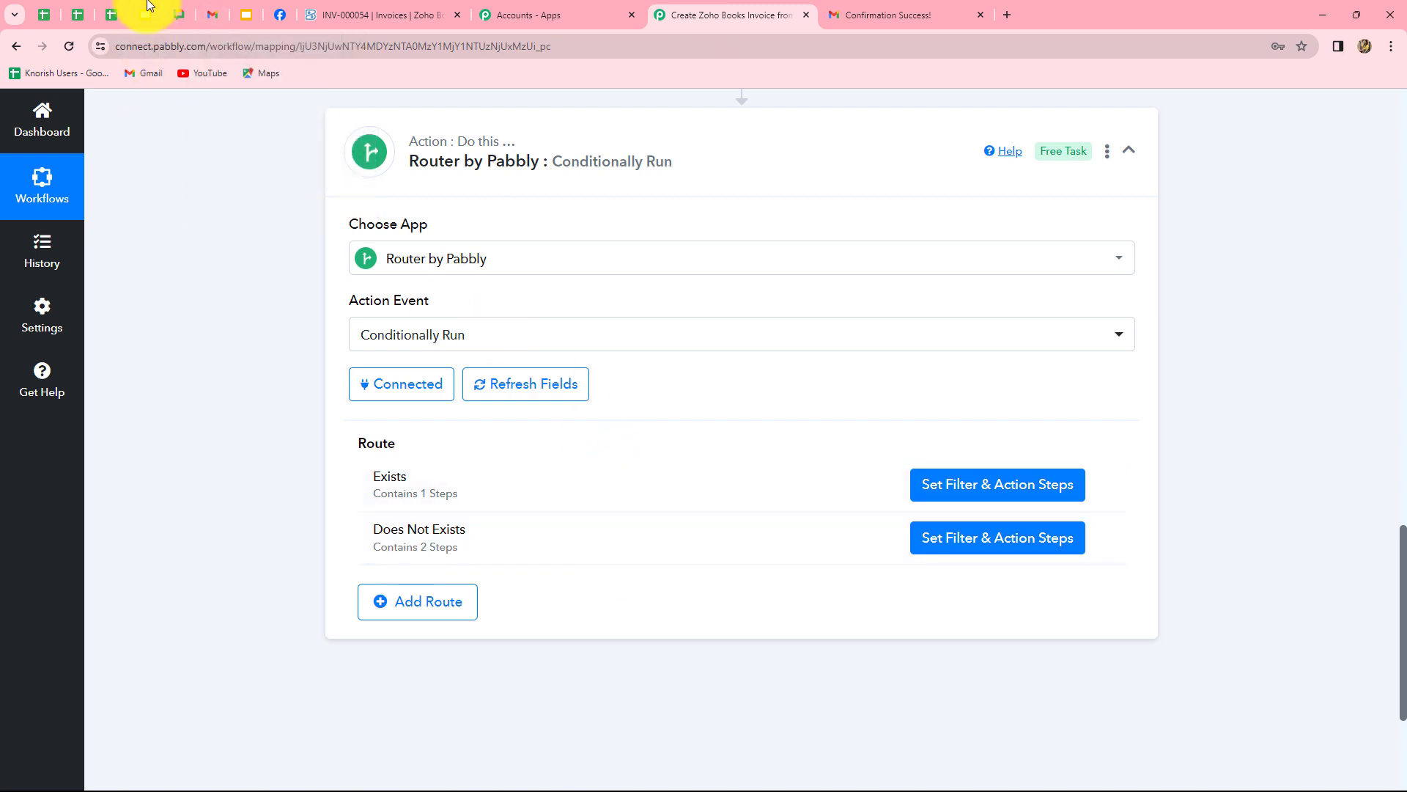
{"action": "mouse_move", "coordinate": [214, 18]}
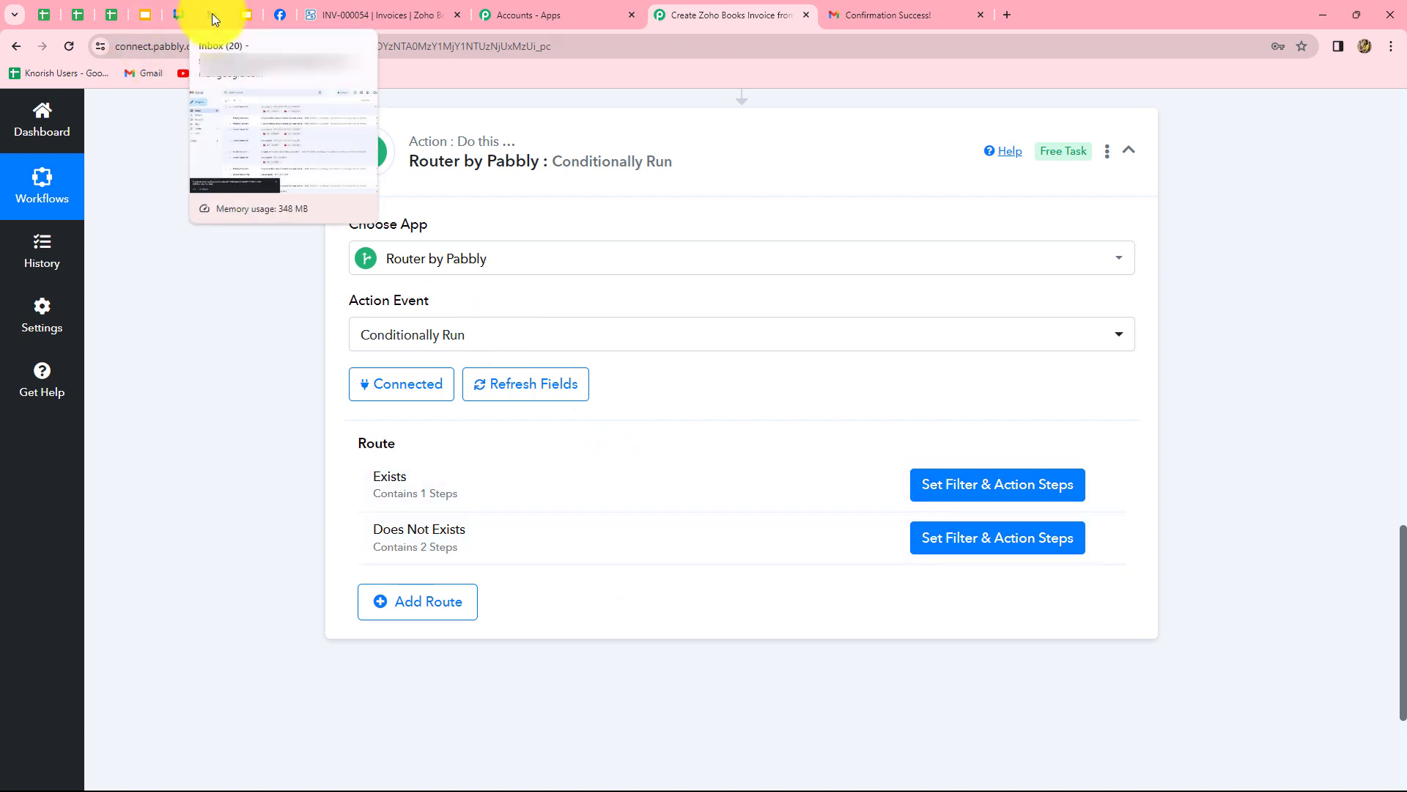
Email the parser address with subject 'Invoice Details' for a Round Neck T-Shirt at 300.
{"action": "left_click", "coordinate": [212, 13]}
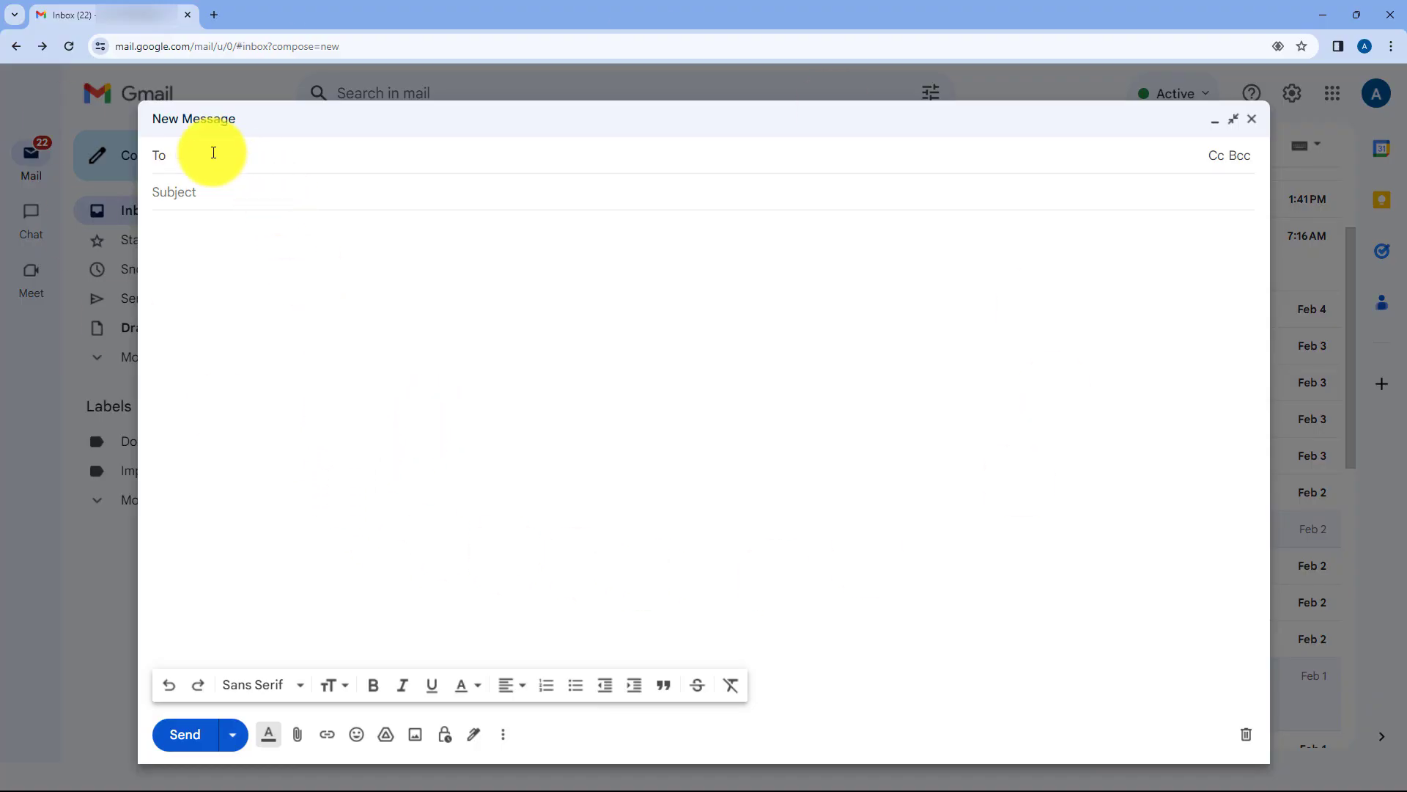
{"action": "key", "text": "ctrl+v"}
{"action": "key", "text": "Tab"}
{"action": "type", "text": "Invoice Details"}
{"action": "left_click", "coordinate": [210, 249]}
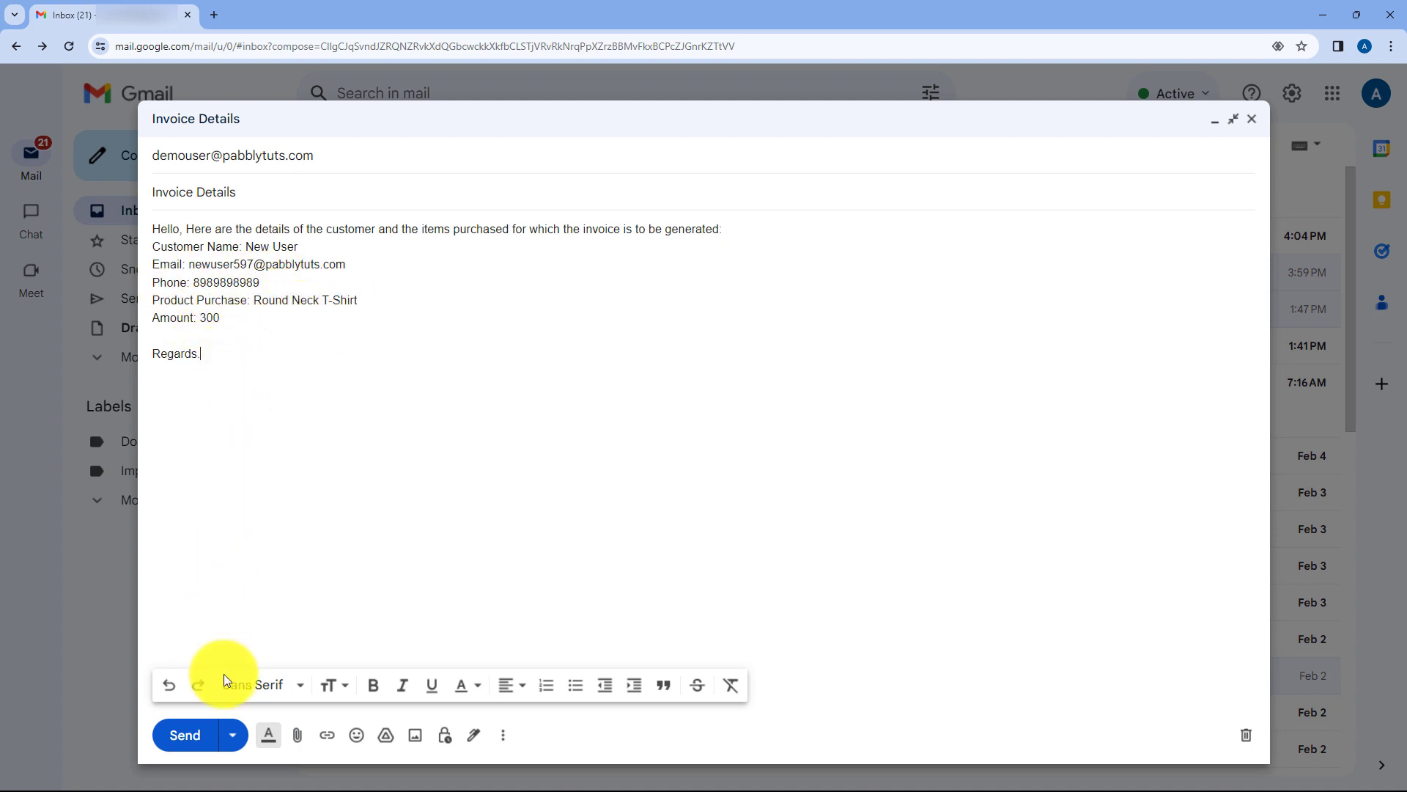
{"action": "left_click", "coordinate": [195, 735]}
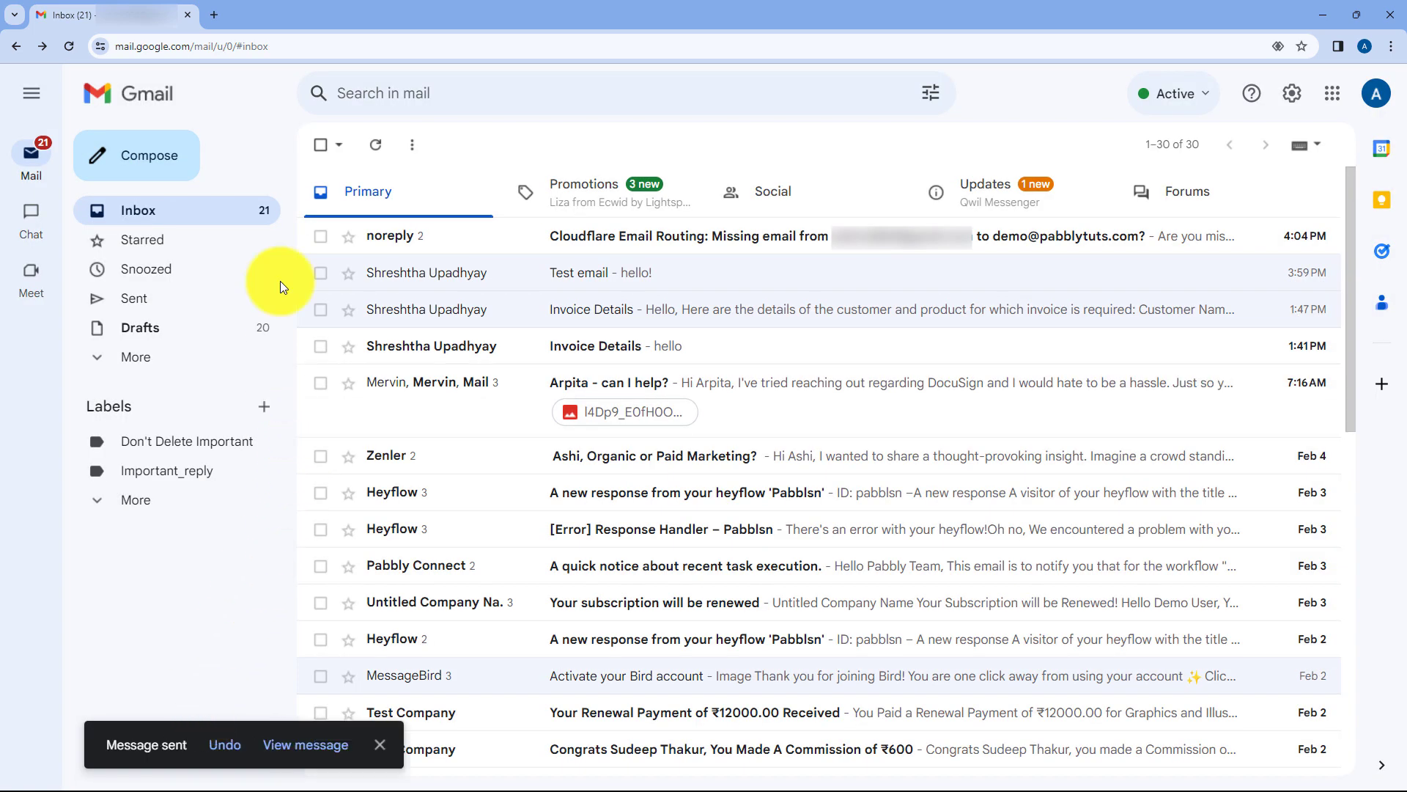
{"action": "left_click", "coordinate": [1318, 6]}
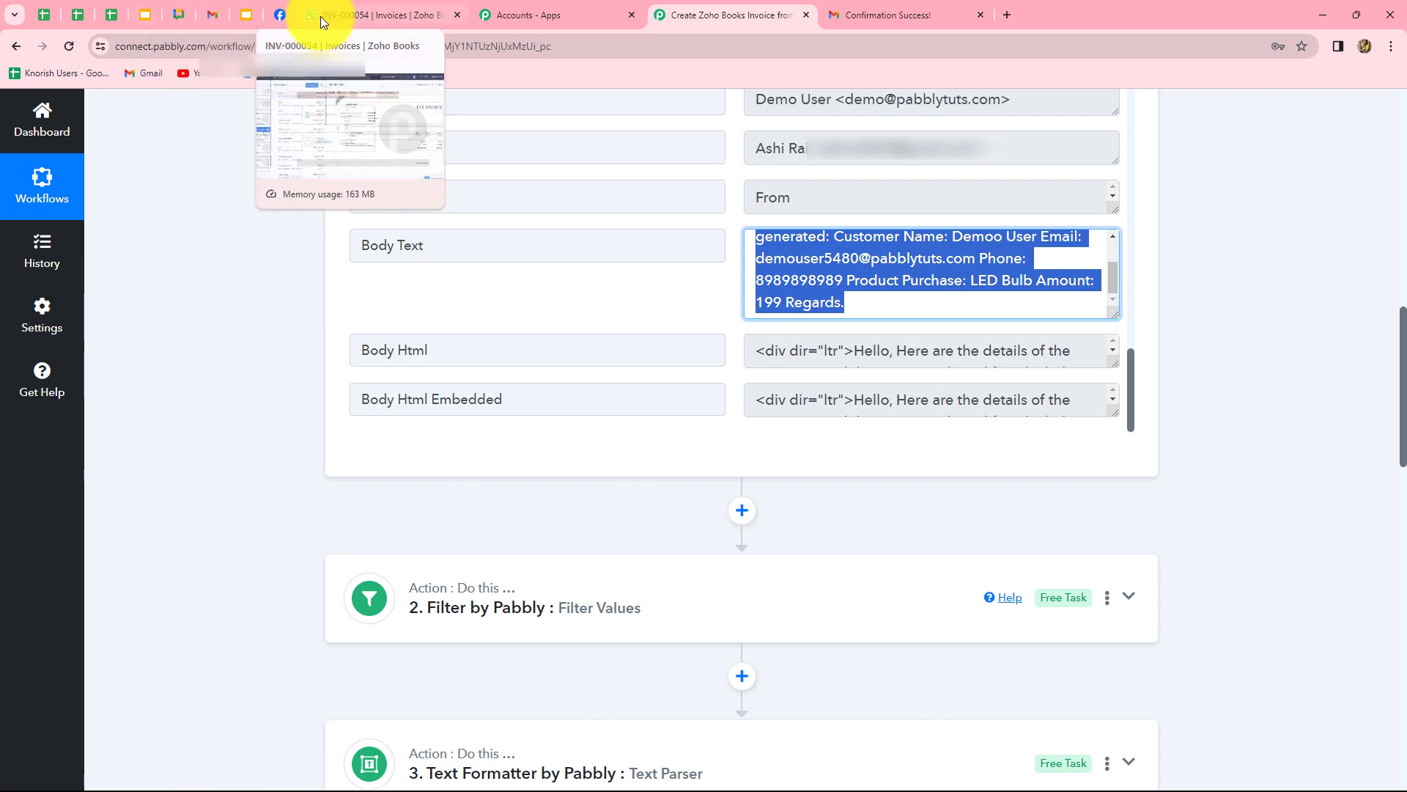
Check Zoho Books customers, then open draft invoice INV-000056 billing a Round Neck T-Shirt at ₹300.
{"action": "left_click", "coordinate": [322, 15]}
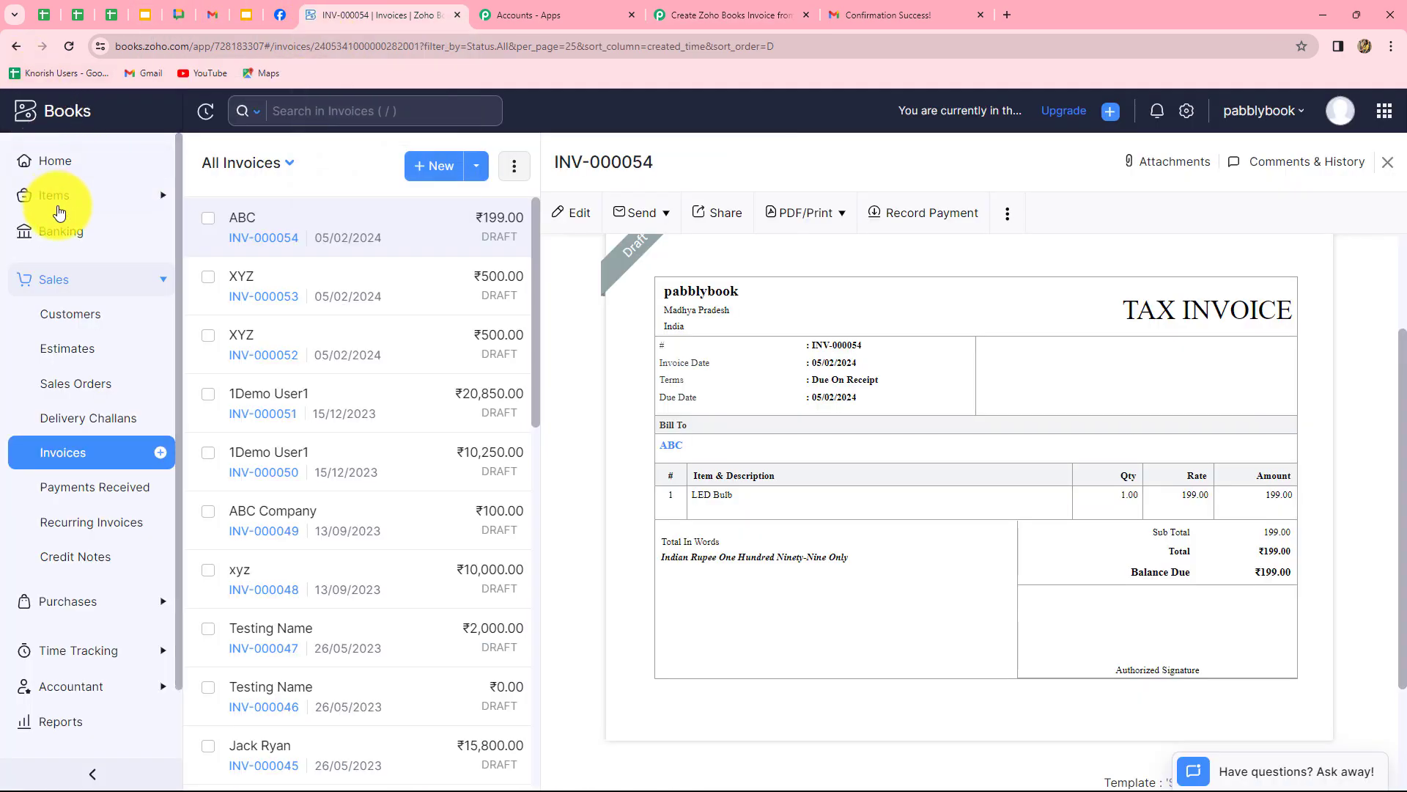
{"action": "left_click", "coordinate": [75, 314]}
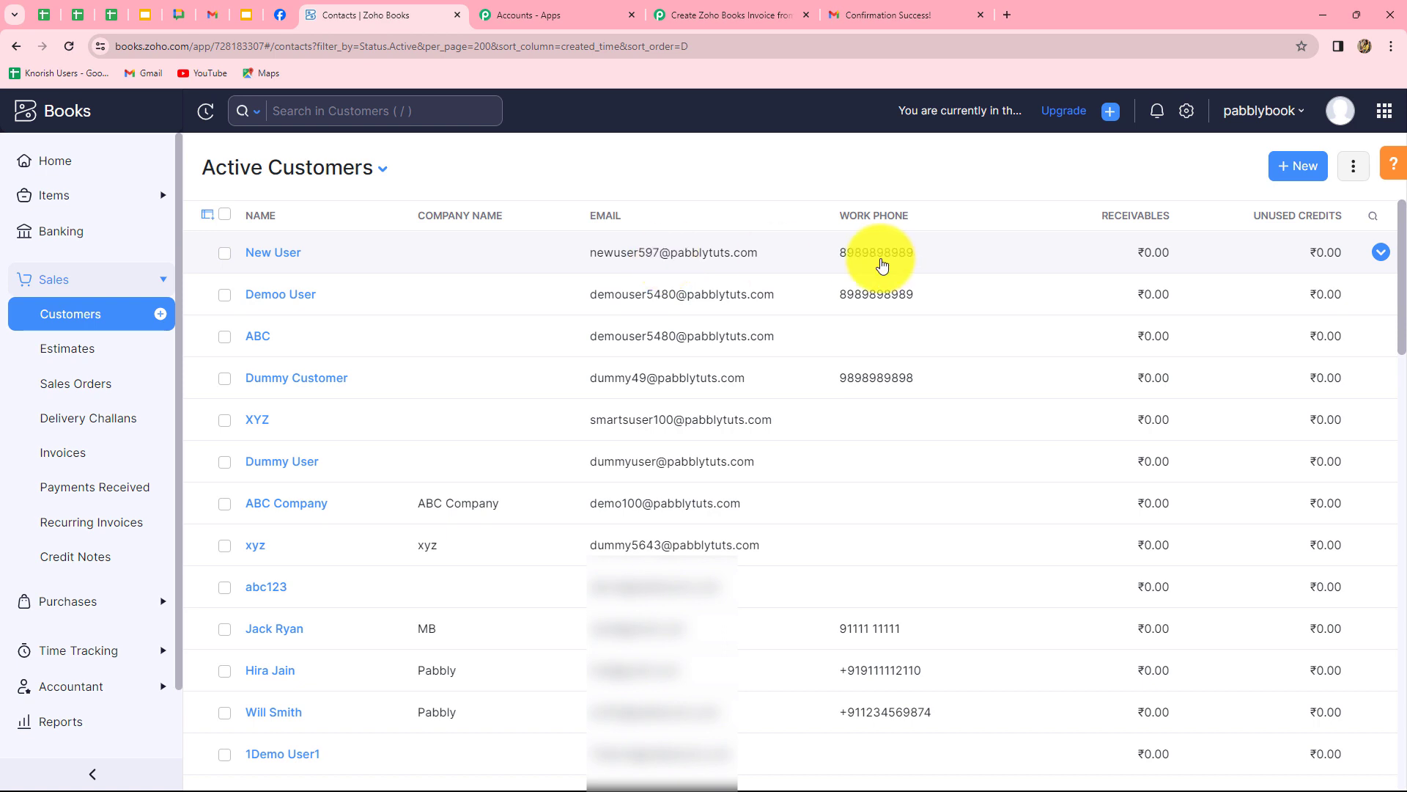
{"action": "left_click", "coordinate": [92, 460]}
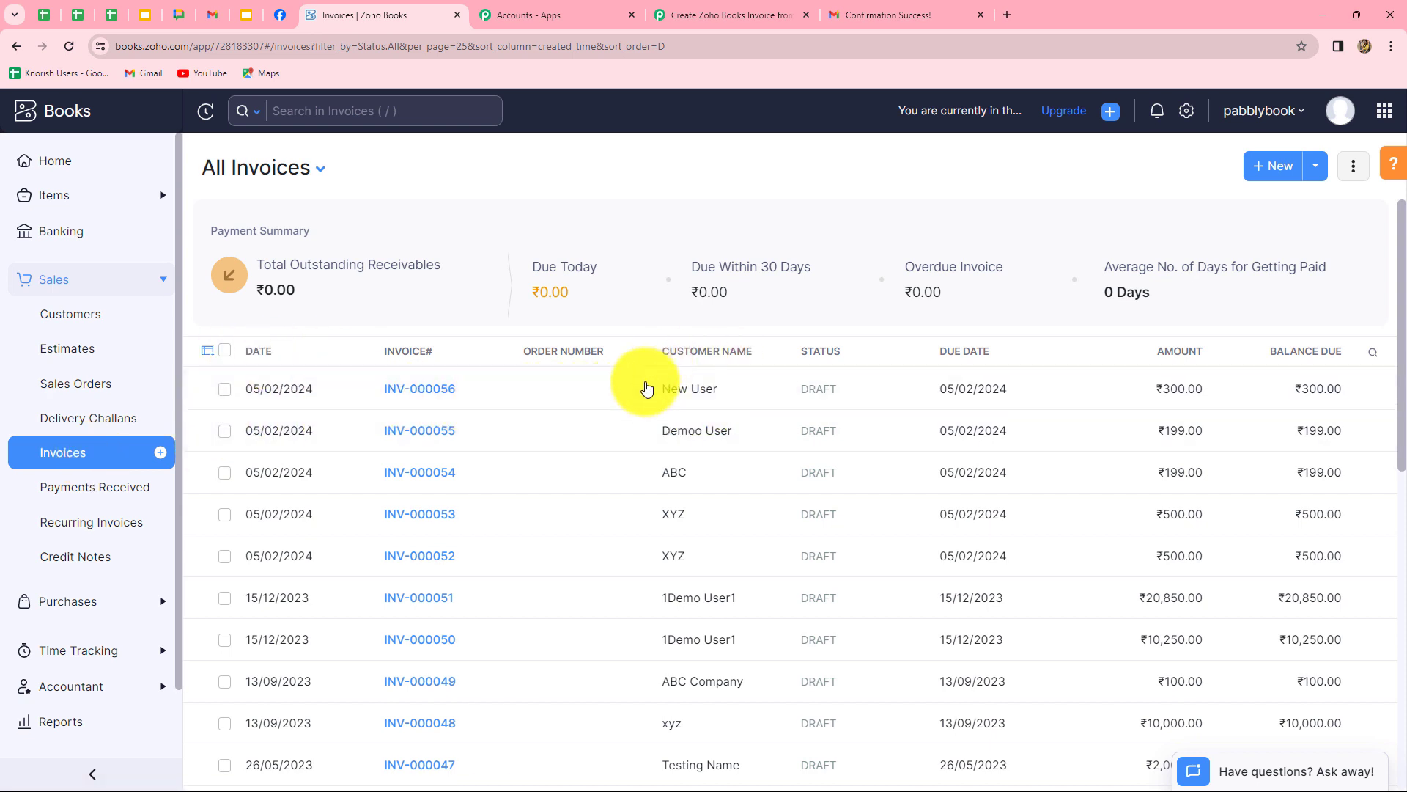
{"action": "left_click", "coordinate": [425, 388]}
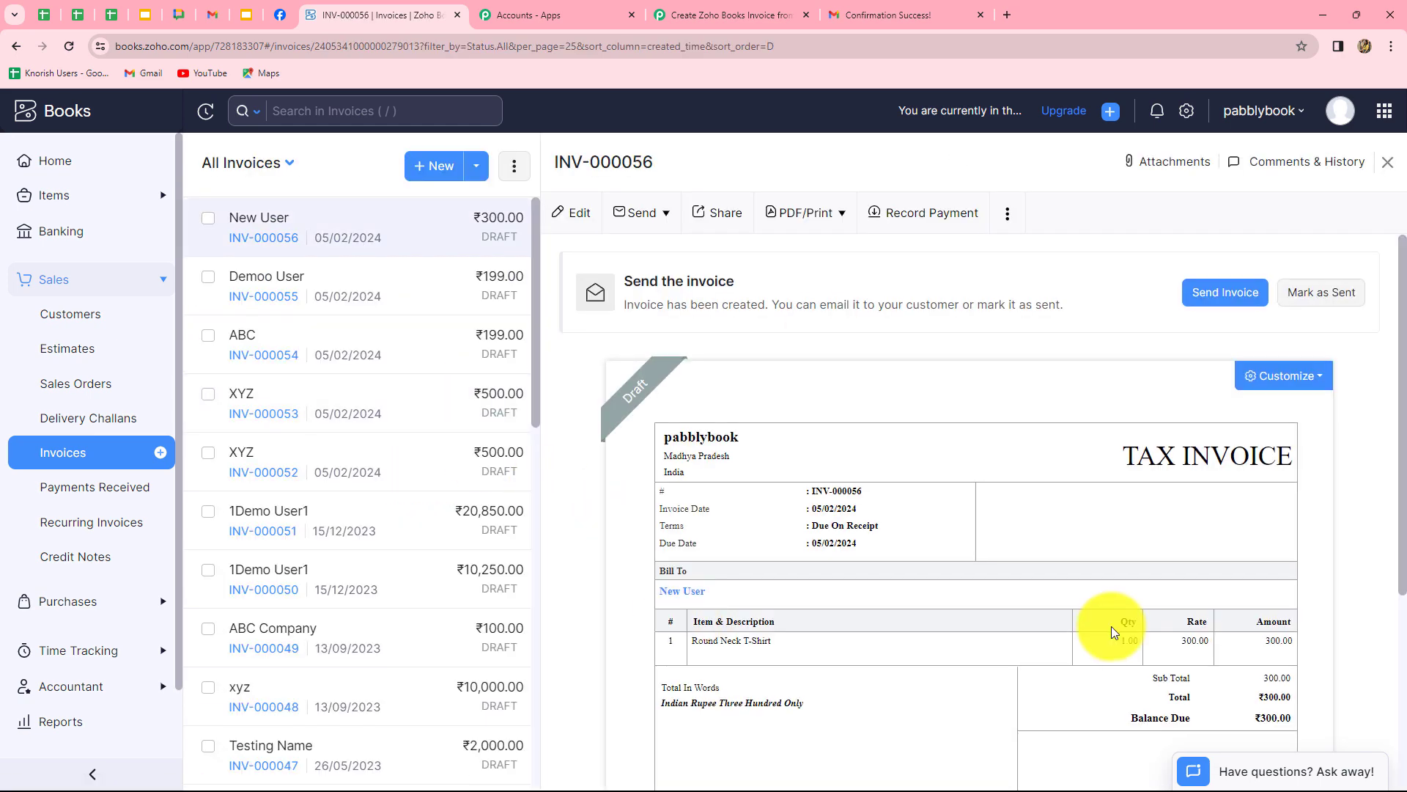
{"action": "scroll", "coordinate": [1113, 630], "scroll_direction": "down", "scroll_amount": 2}
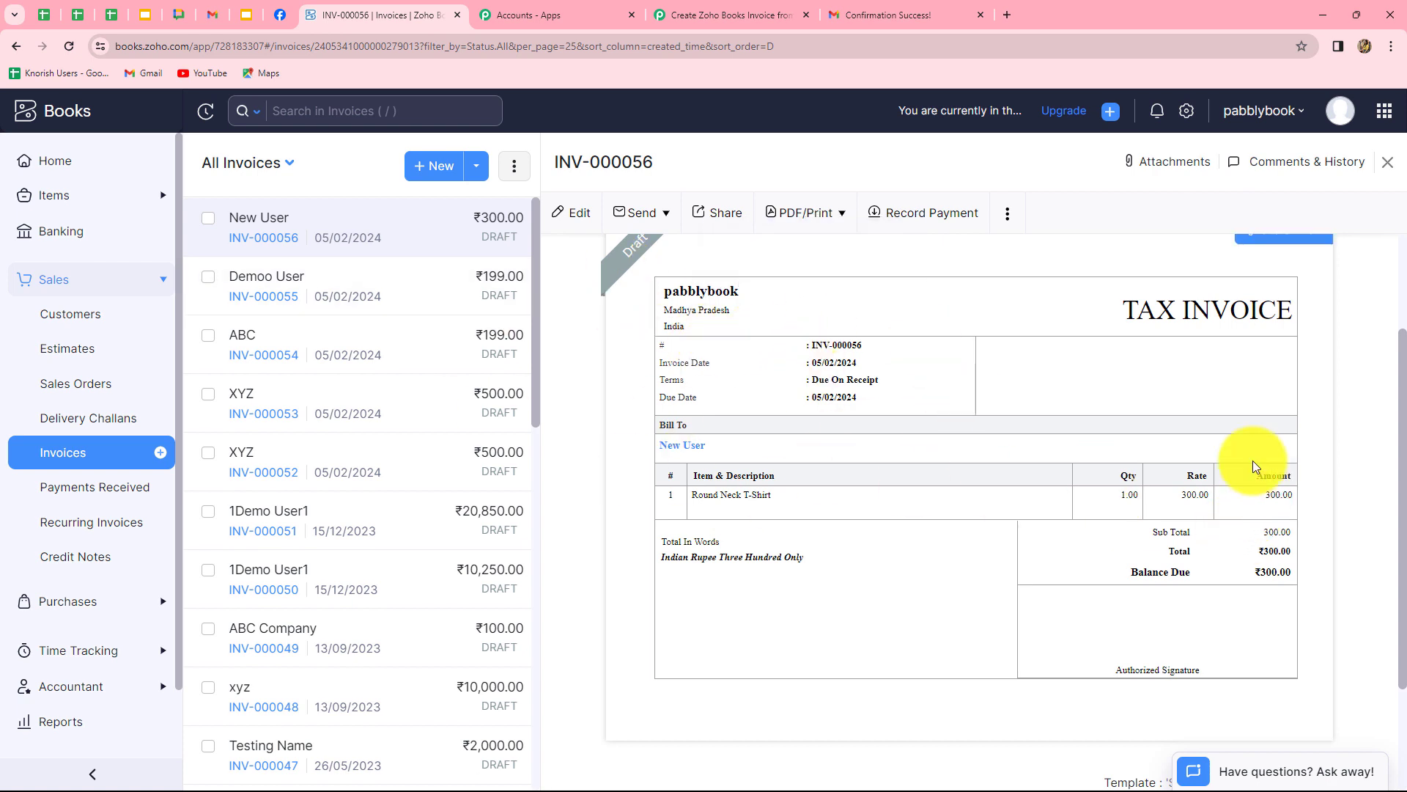
{"action": "scroll", "coordinate": [1074, 610], "scroll_direction": "up", "scroll_amount": 2}
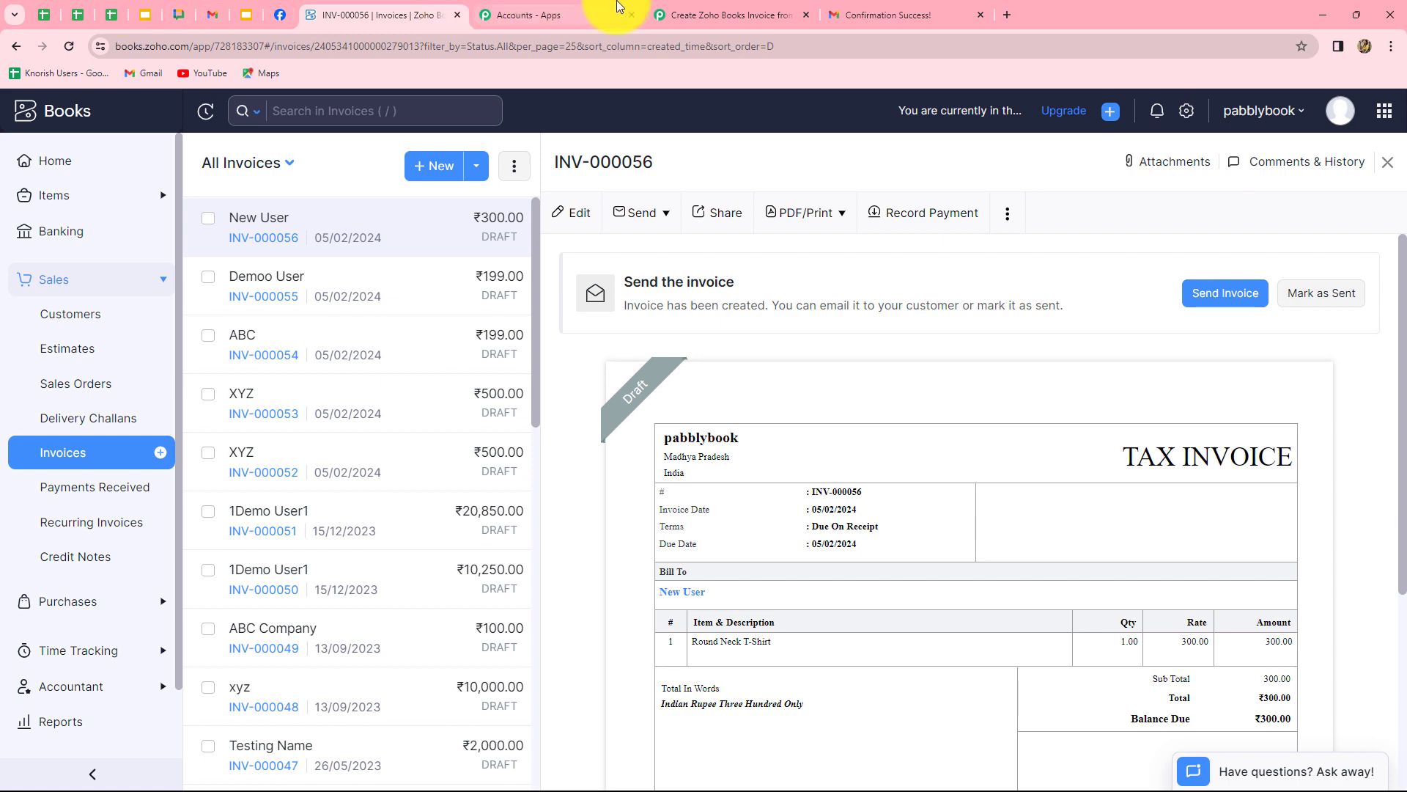
{"action": "left_click", "coordinate": [709, 22]}
{"action": "scroll", "coordinate": [1332, 430], "scroll_direction": "up", "scroll_amount": 1}
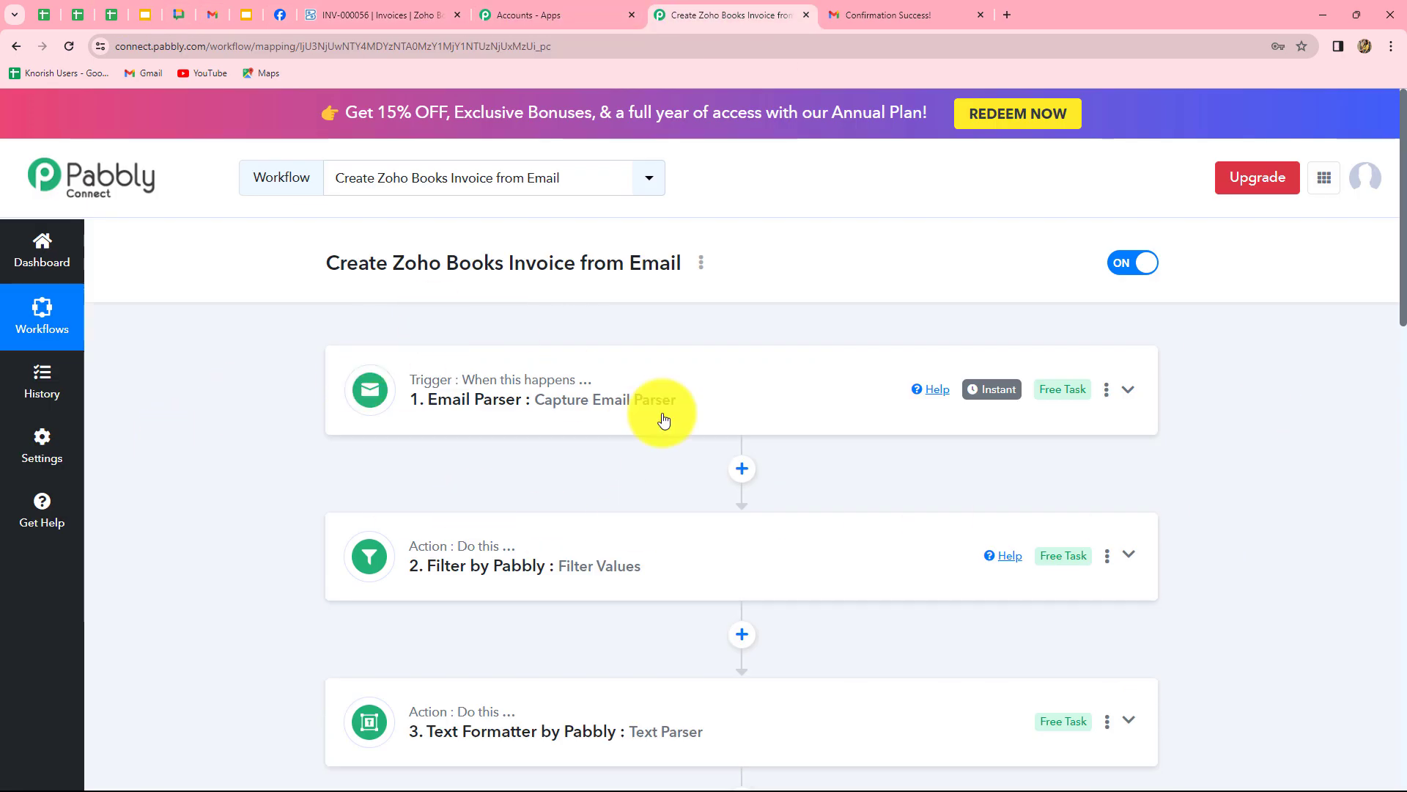
{"action": "scroll", "coordinate": [1311, 462], "scroll_direction": "down", "scroll_amount": 6}
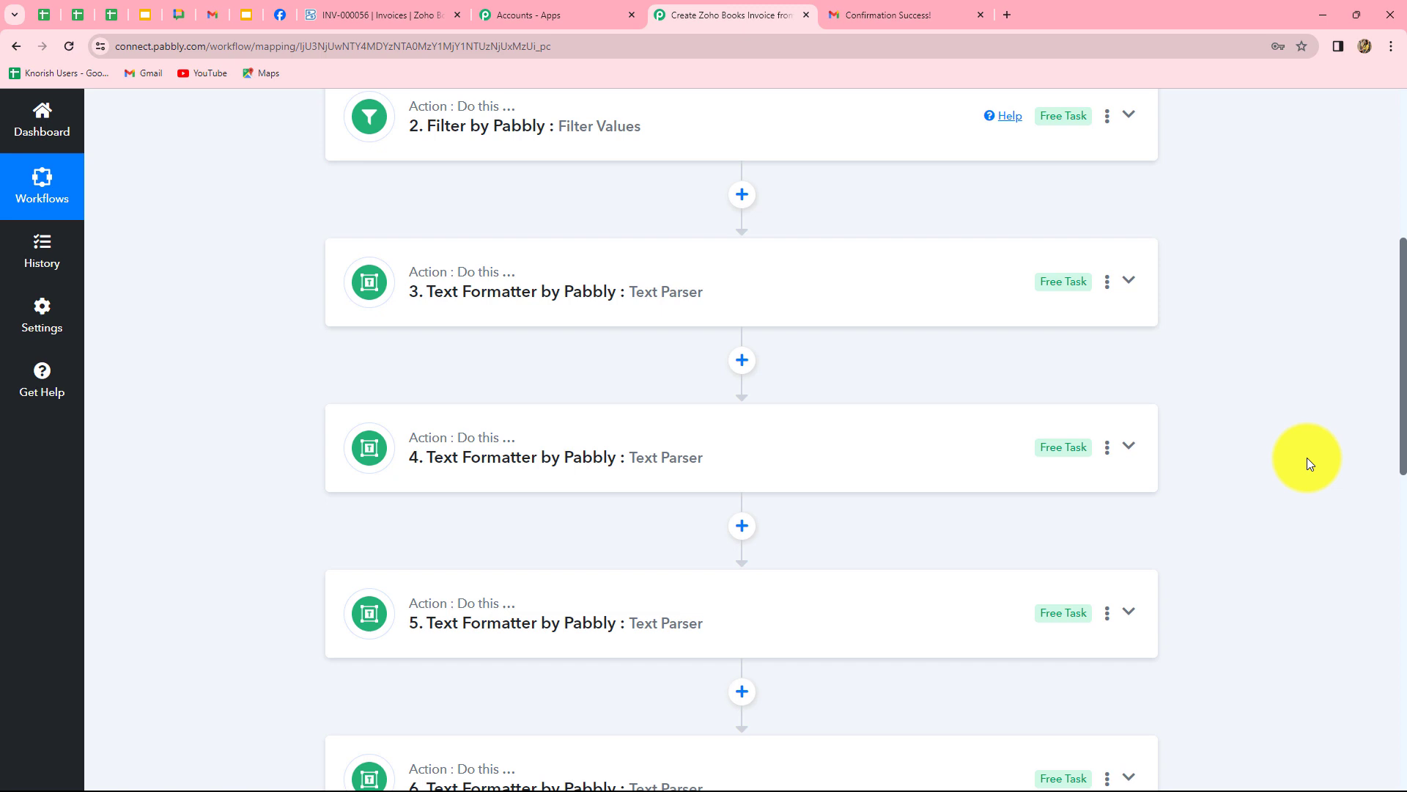
{"action": "scroll", "coordinate": [1307, 461], "scroll_direction": "down", "scroll_amount": 4}
{"action": "scroll", "coordinate": [1308, 460], "scroll_direction": "up", "scroll_amount": 7}
{"action": "scroll", "coordinate": [1304, 464], "scroll_direction": "down", "scroll_amount": 12}
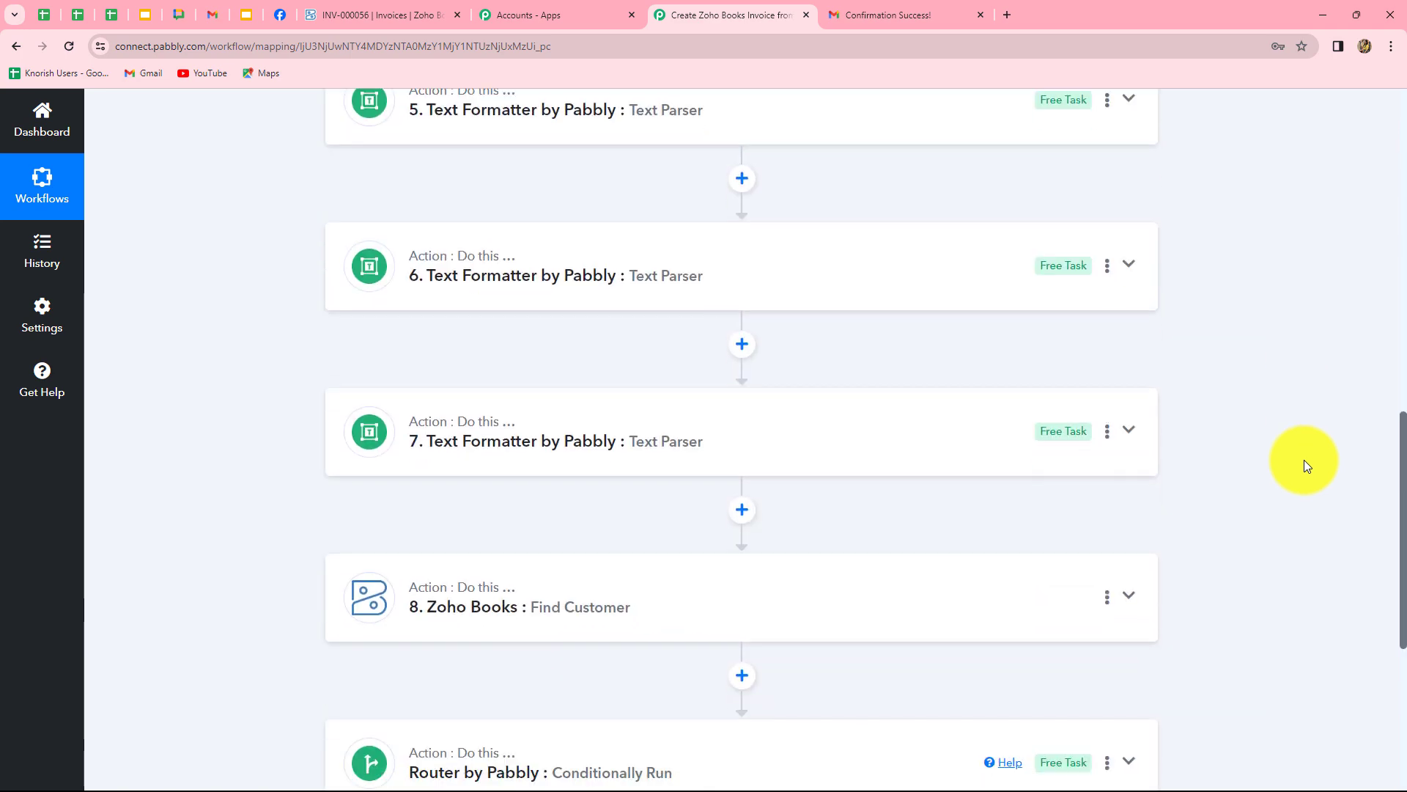
{"action": "scroll", "coordinate": [1304, 460], "scroll_direction": "up", "scroll_amount": 6}
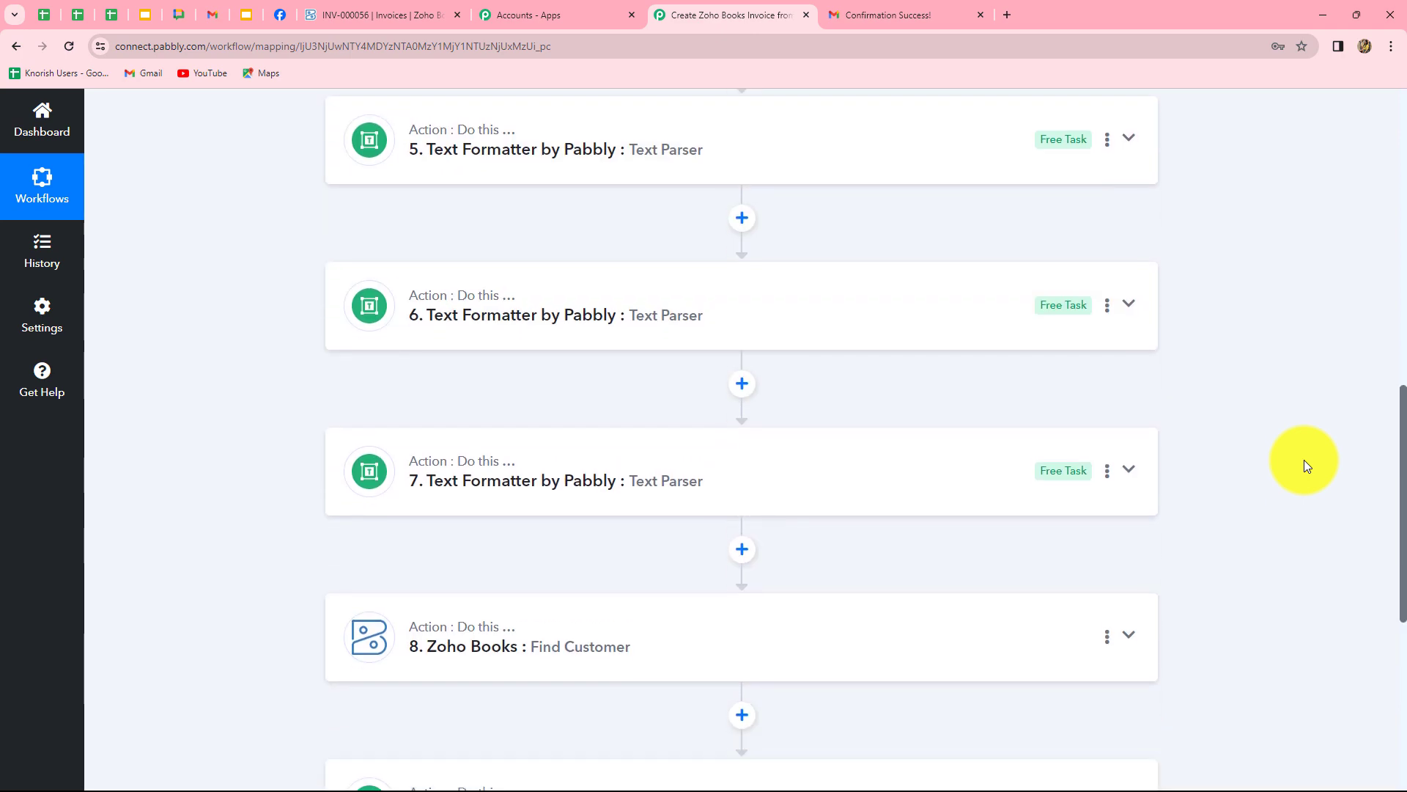
{"action": "scroll", "coordinate": [1304, 460], "scroll_direction": "down", "scroll_amount": 4}
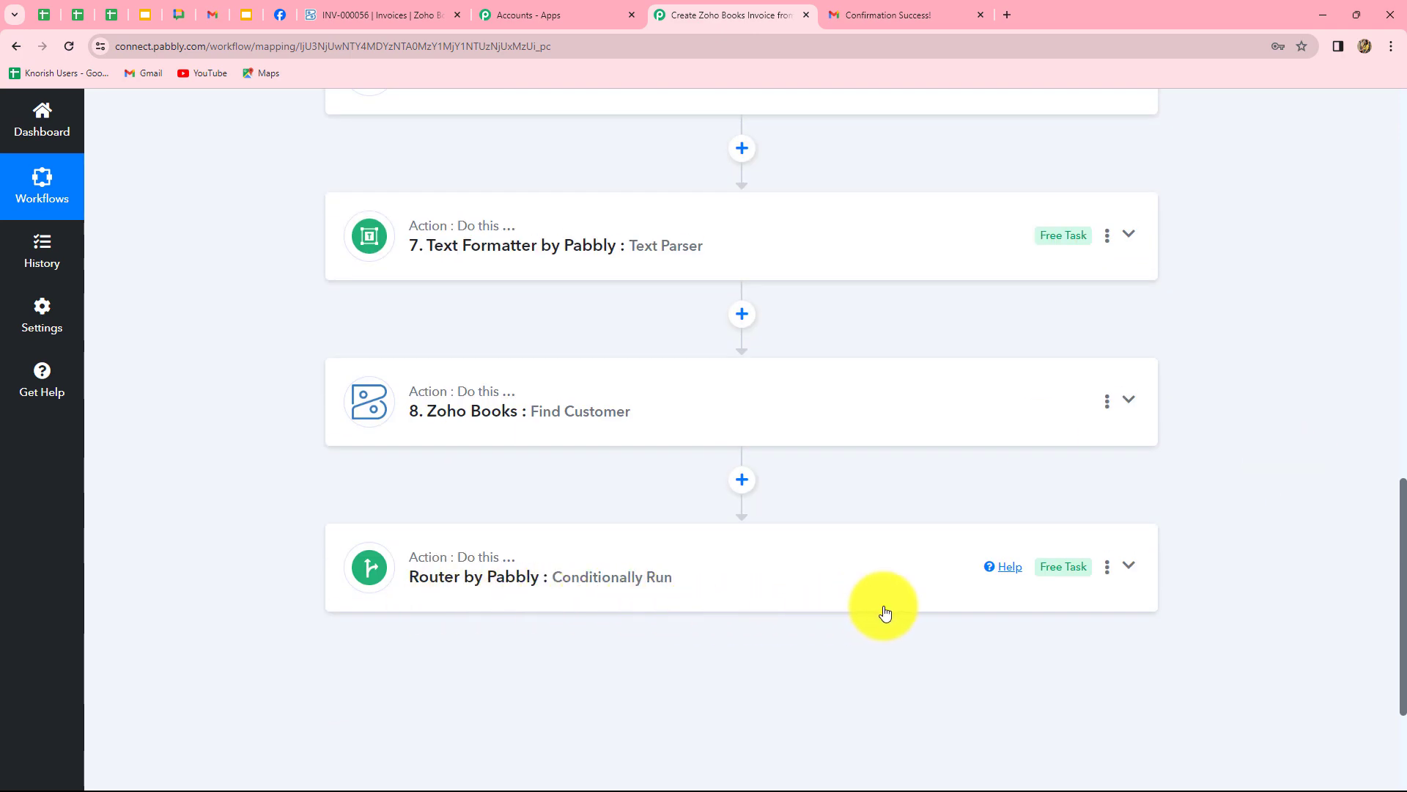
{"action": "scroll", "coordinate": [1305, 569], "scroll_direction": "up", "scroll_amount": 1}
{"action": "scroll", "coordinate": [1305, 568], "scroll_direction": "up", "scroll_amount": 15}
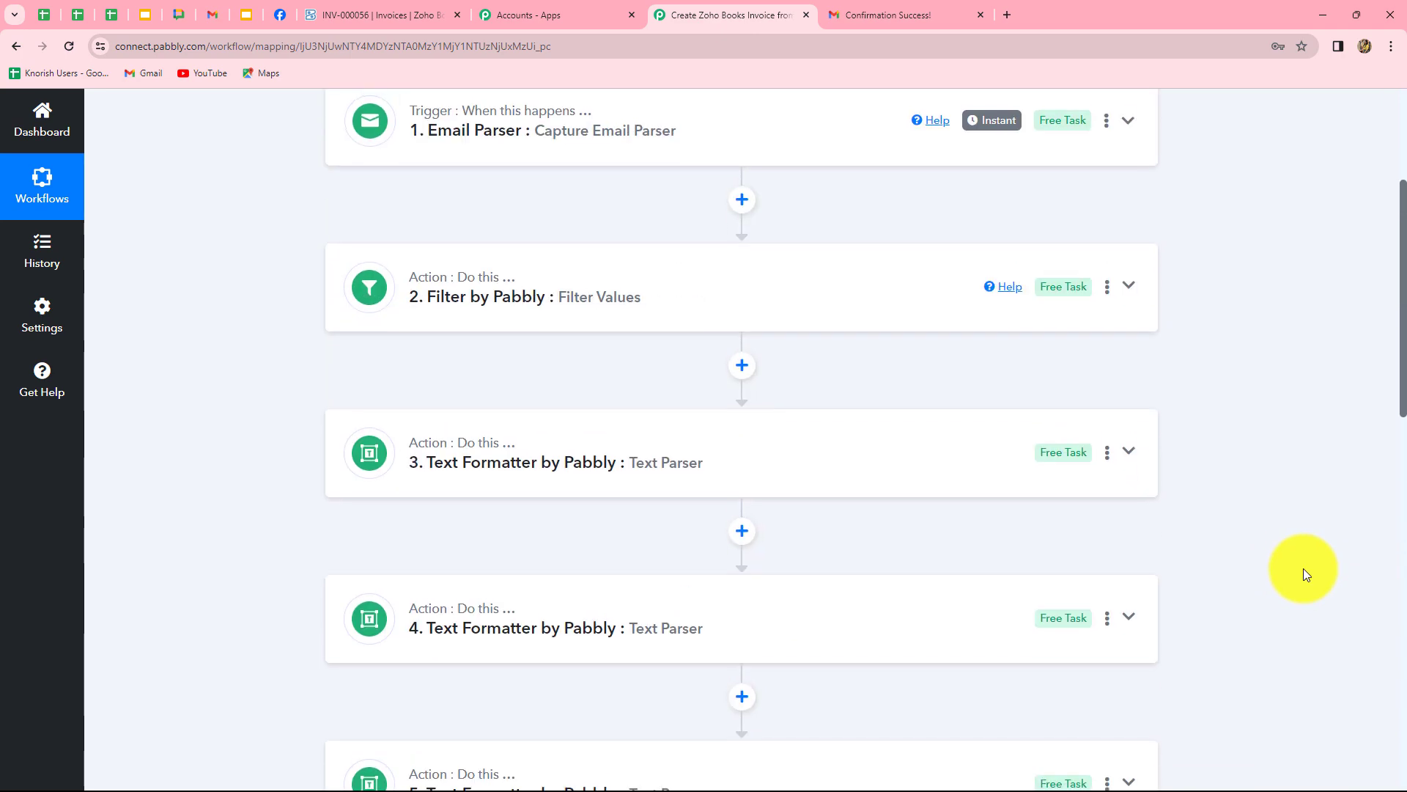